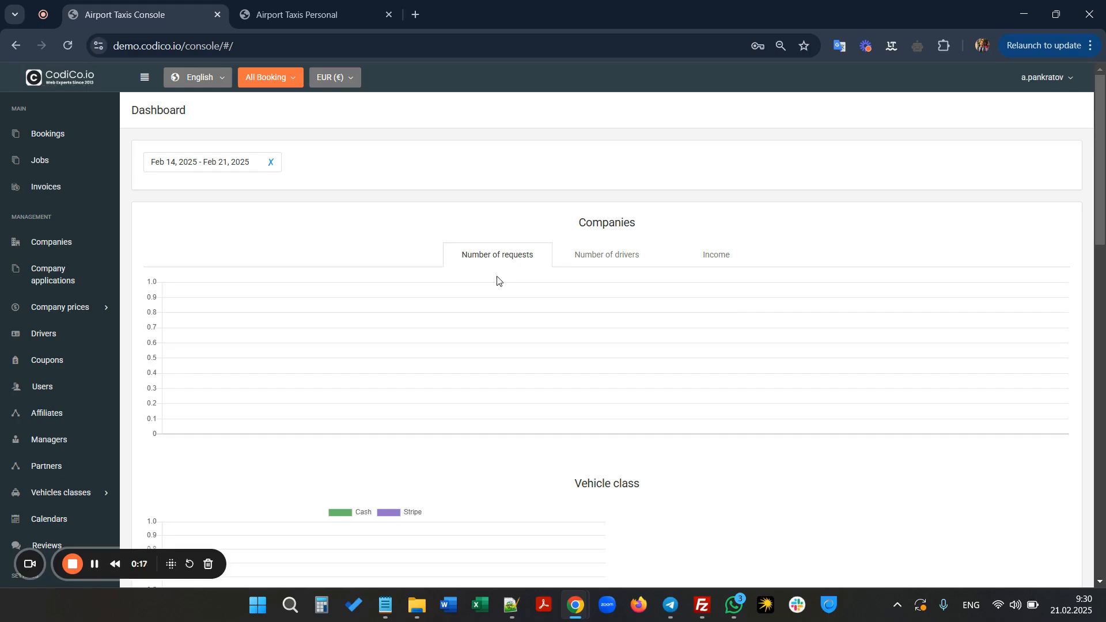
# View the users list, and compare it with the companies list by highlighting MyTaxi's email entry.
pyautogui.scroll(-1, 498, 280)
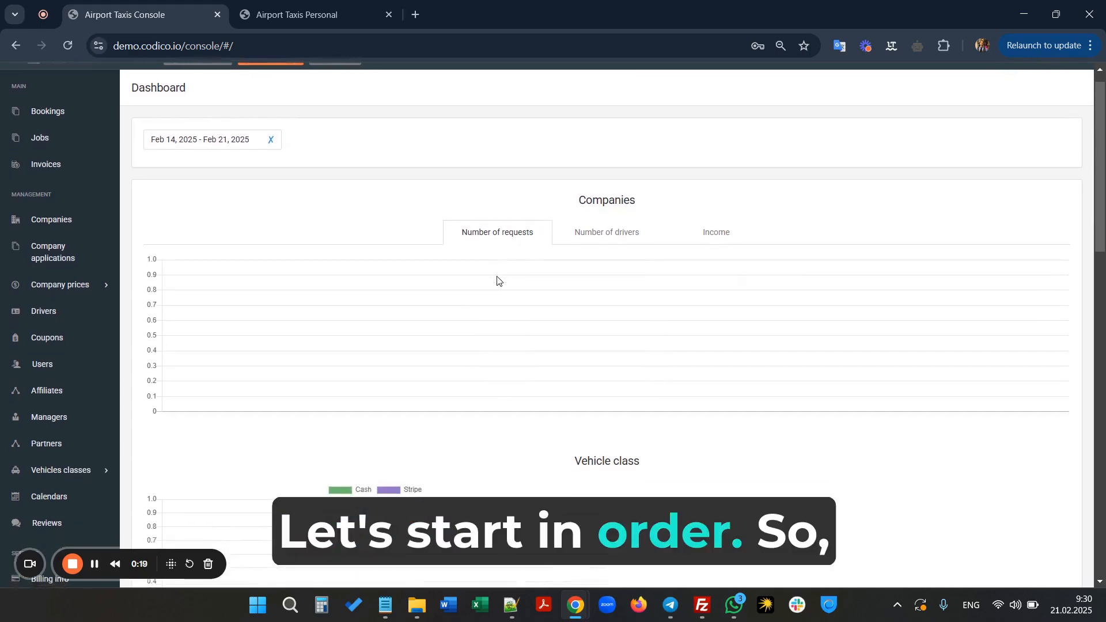
pyautogui.click(40, 365)
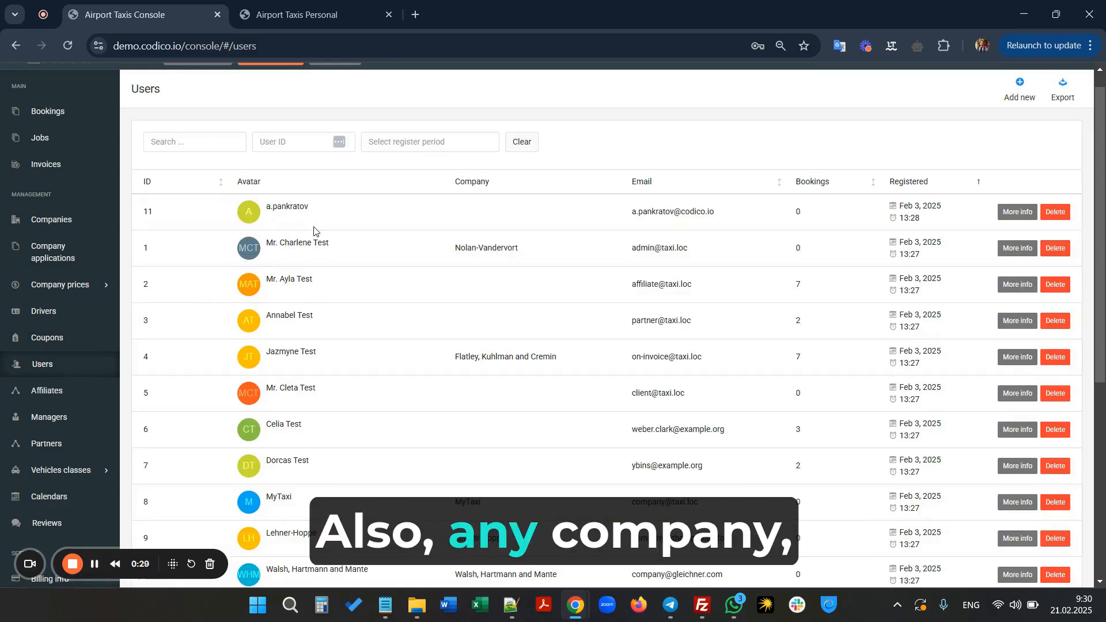
pyautogui.click(70, 226)
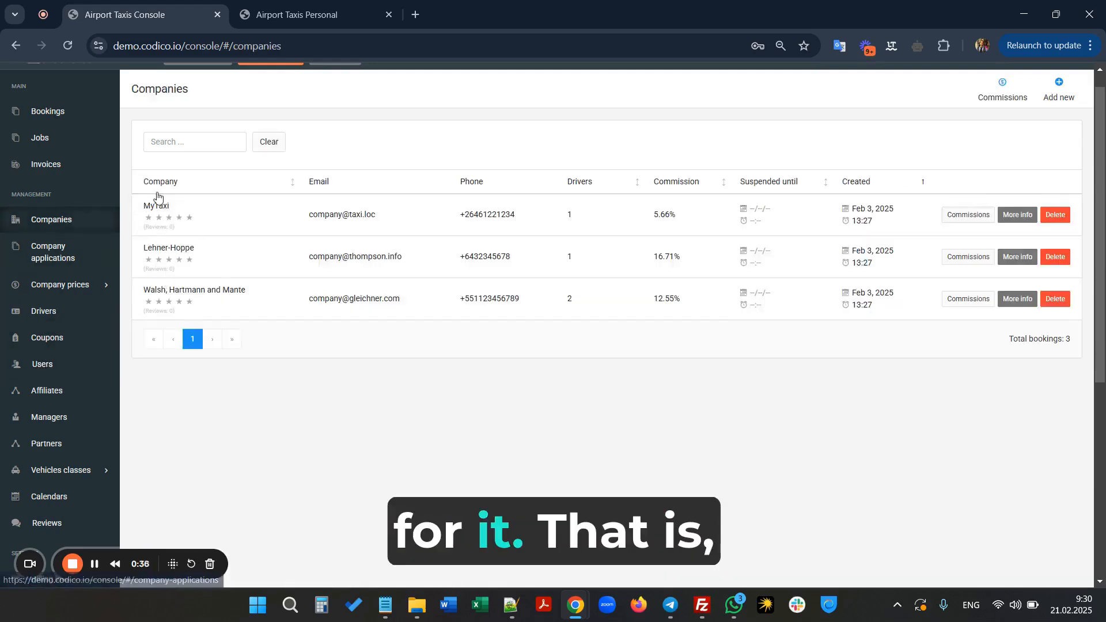
pyautogui.moveTo(289, 225); pyautogui.dragTo(376, 216)
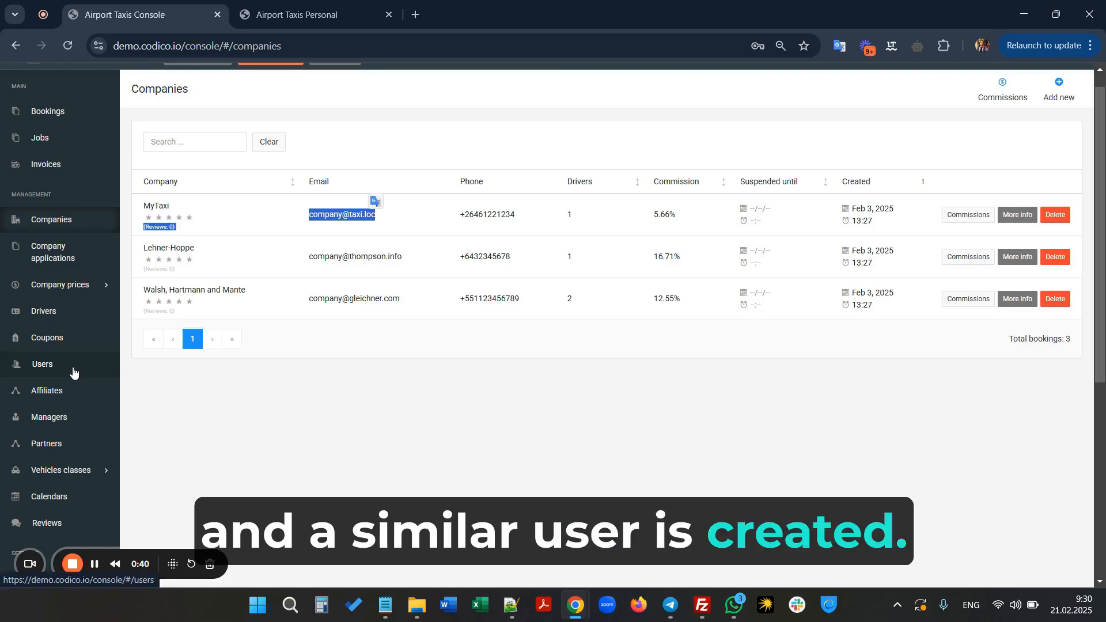
# Open the MyTaxi company's details and examine its User data block.
pyautogui.click(1012, 215)
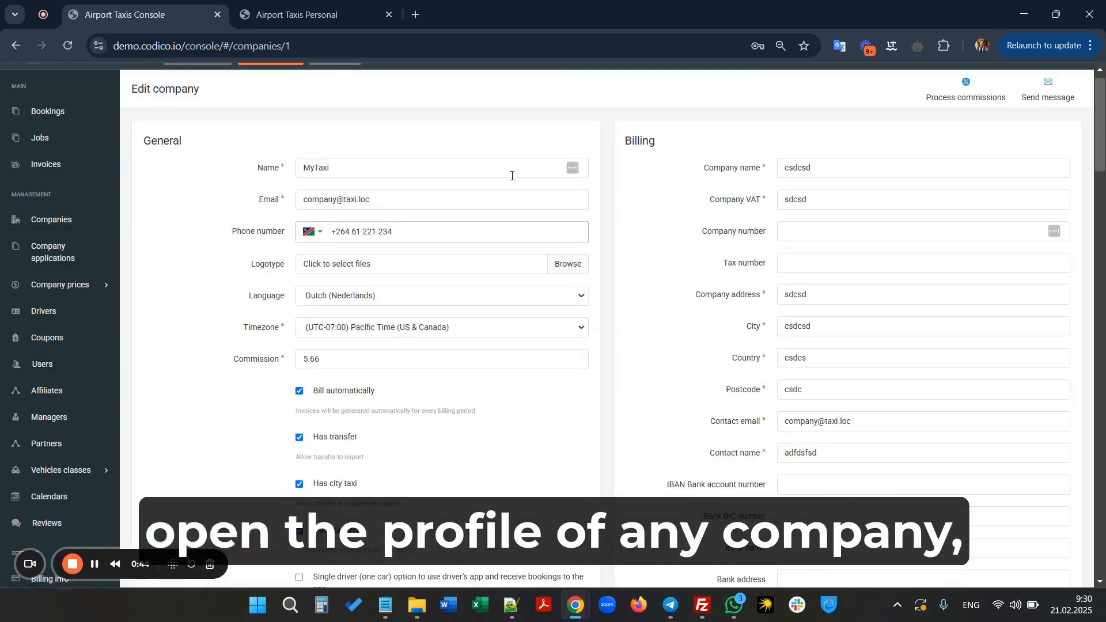
pyautogui.scroll(-7, 361, 252)
pyautogui.scroll(-3, 361, 252)
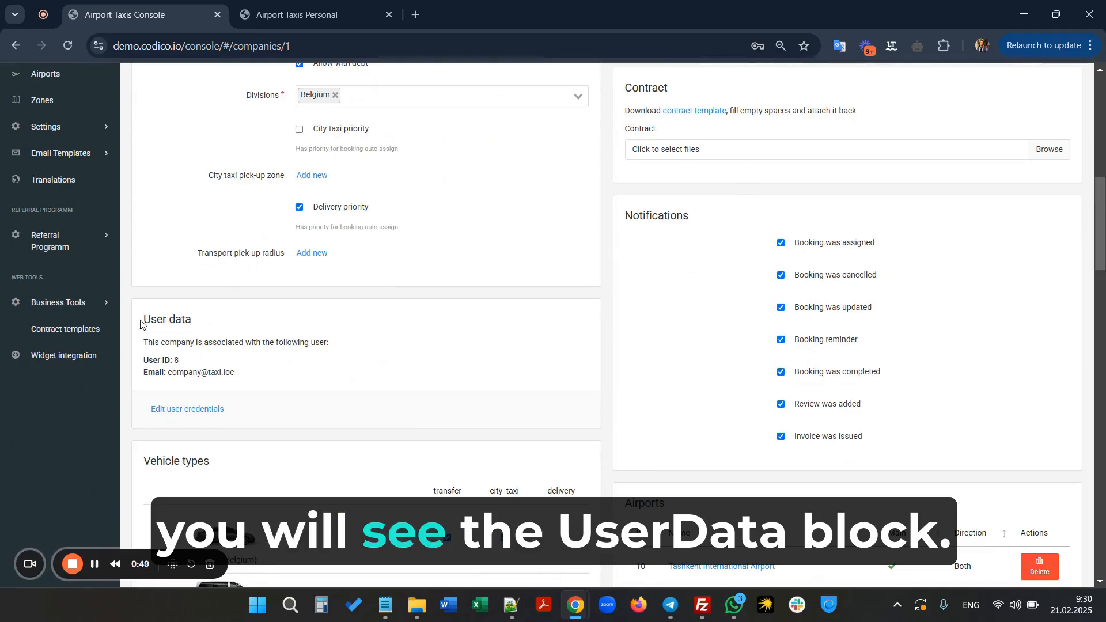
pyautogui.moveTo(143, 327); pyautogui.dragTo(209, 327)
# Open the credentials of the user associated with MyTaxi and review the general, password and notification settings.
pyautogui.click(195, 410)
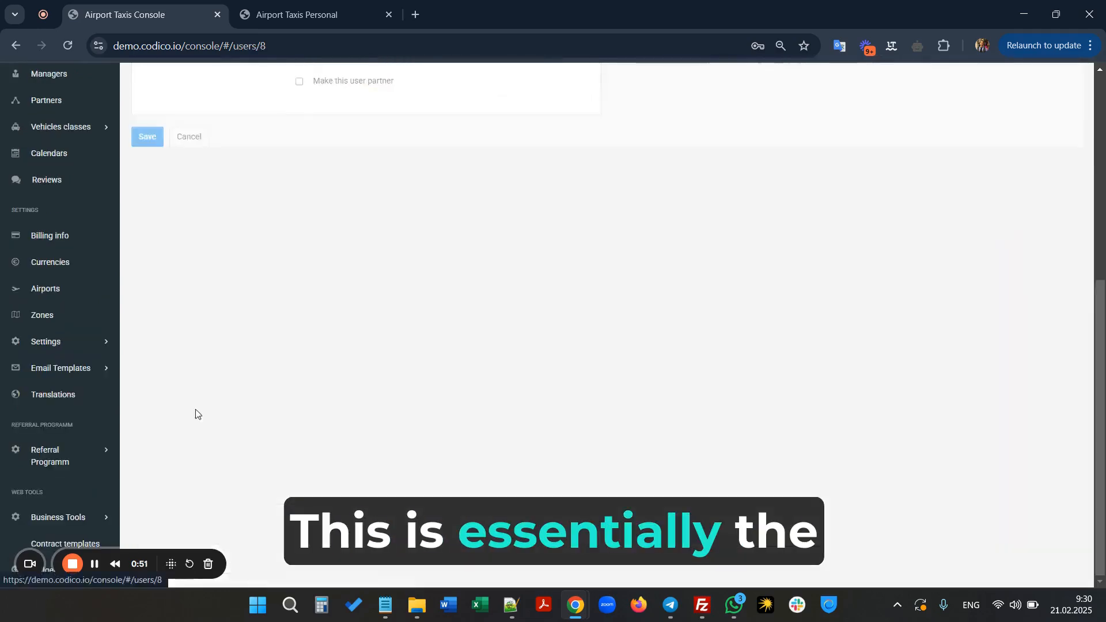
pyautogui.scroll(6, 331, 136)
pyautogui.scroll(4, 331, 135)
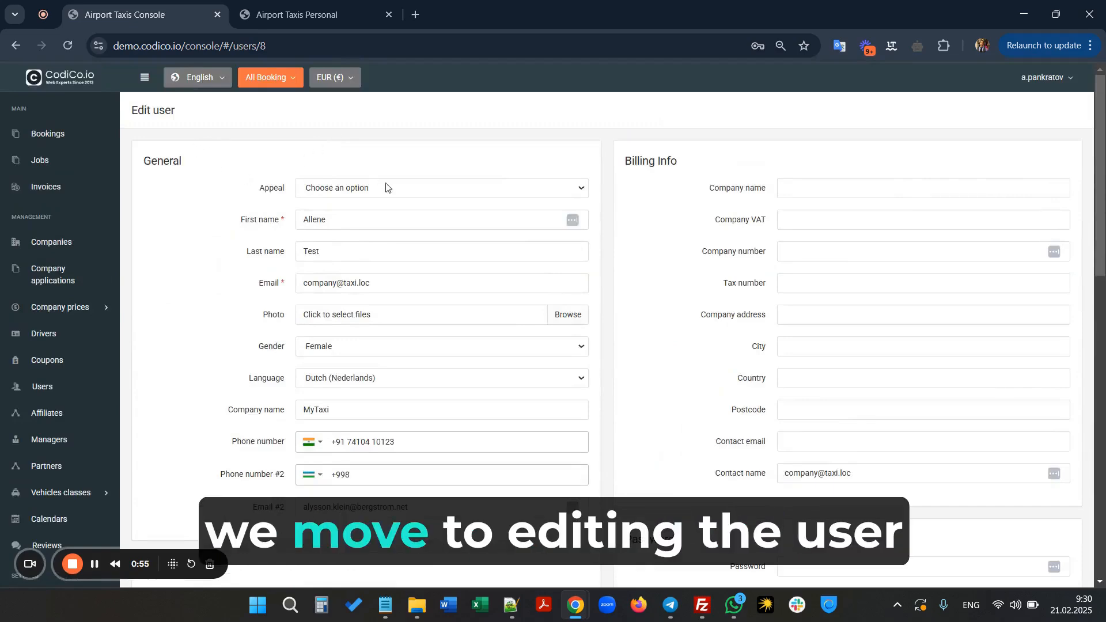
pyautogui.scroll(-7, 337, 273)
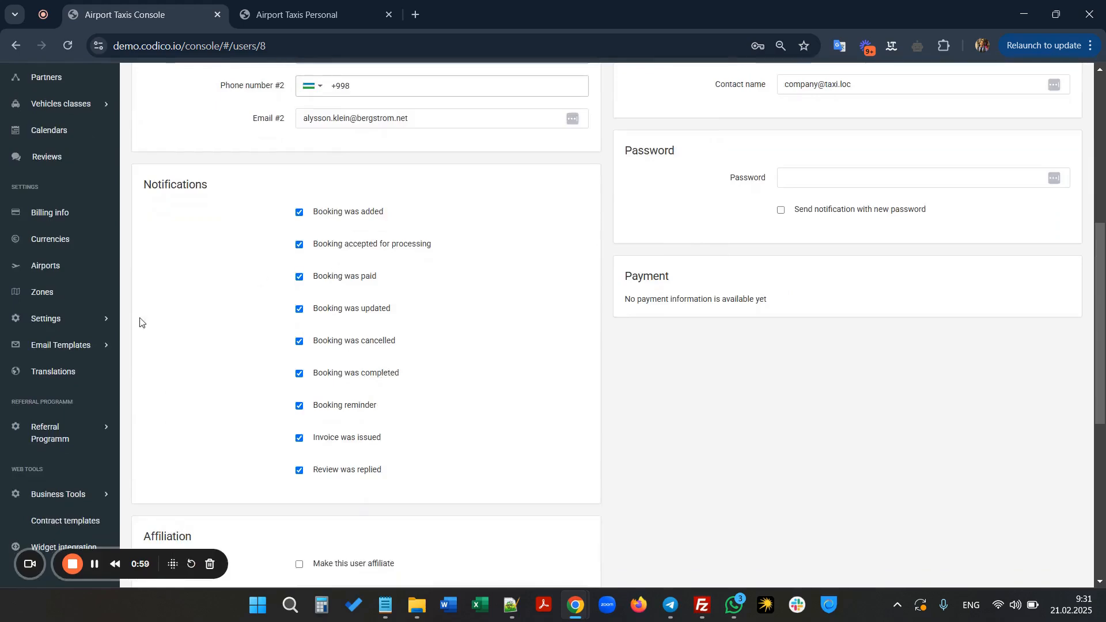
pyautogui.scroll(2, 58, 222)
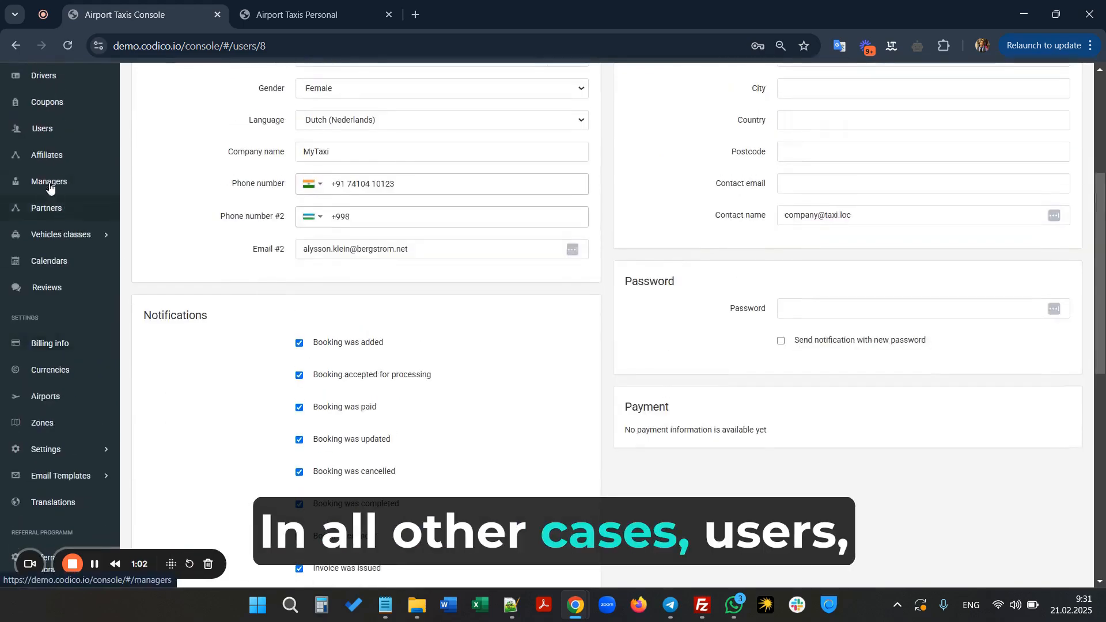
# Return to the list of all users and look through its entries.
pyautogui.click(47, 135)
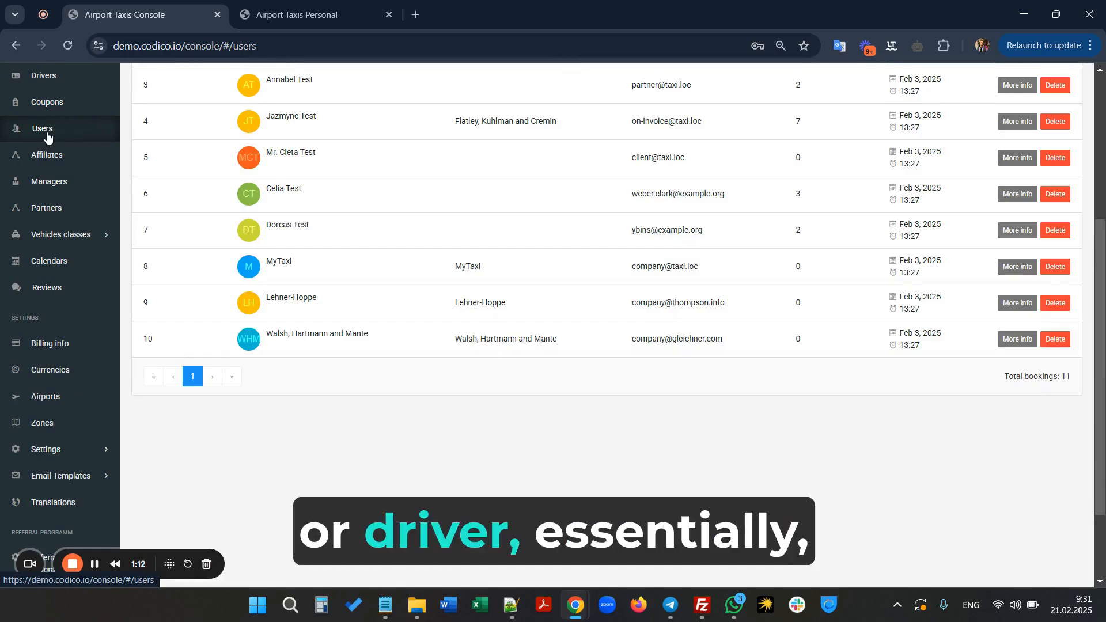
pyautogui.scroll(5, 47, 138)
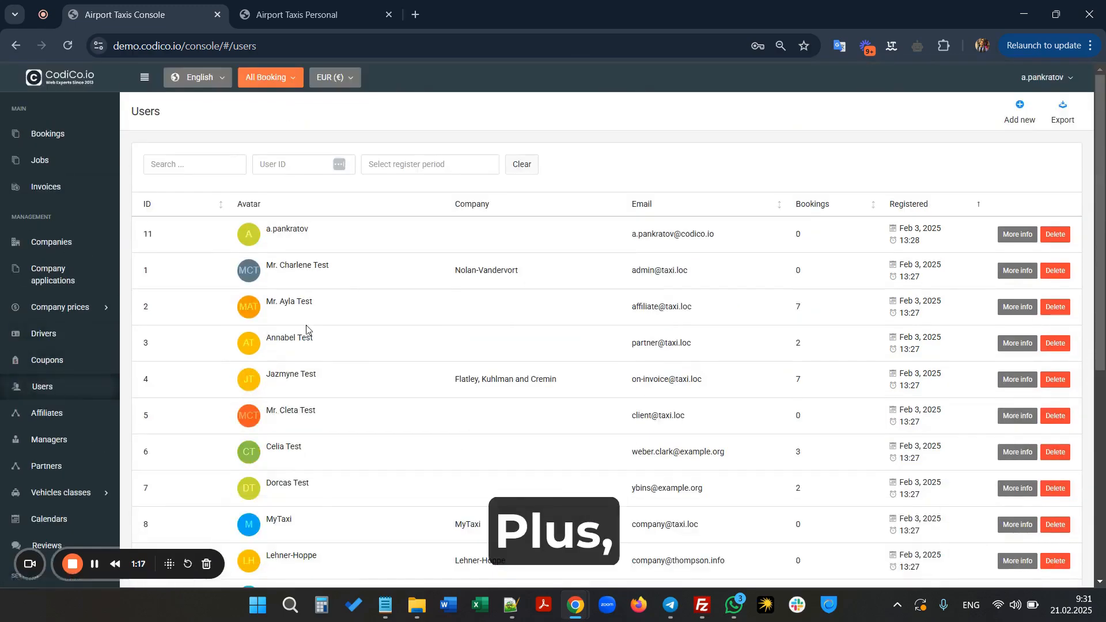
pyautogui.scroll(-1, 306, 326)
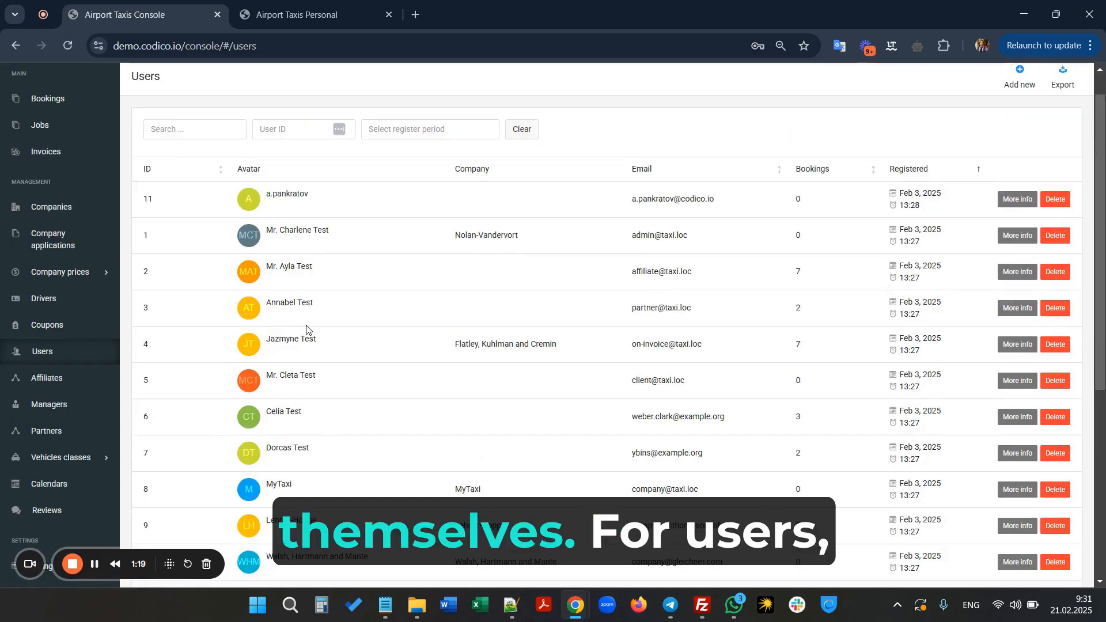
pyautogui.scroll(-3, 525, 268)
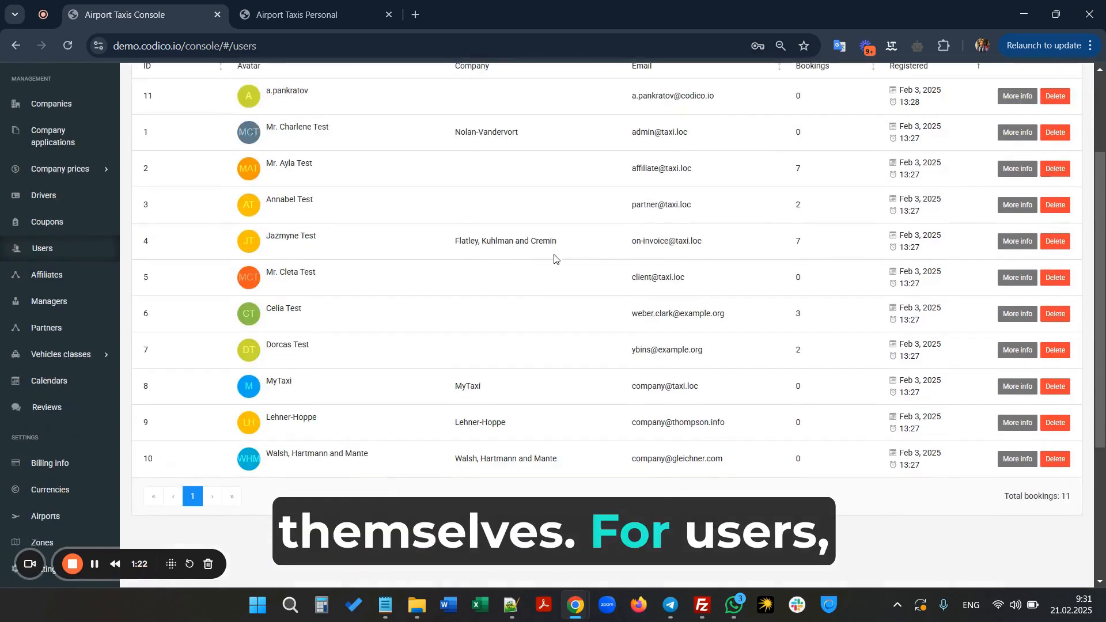
# Open the first listed user's details and review the general, billing, password and payment sections.
pyautogui.click(1017, 96)
pyautogui.scroll(8, 755, 236)
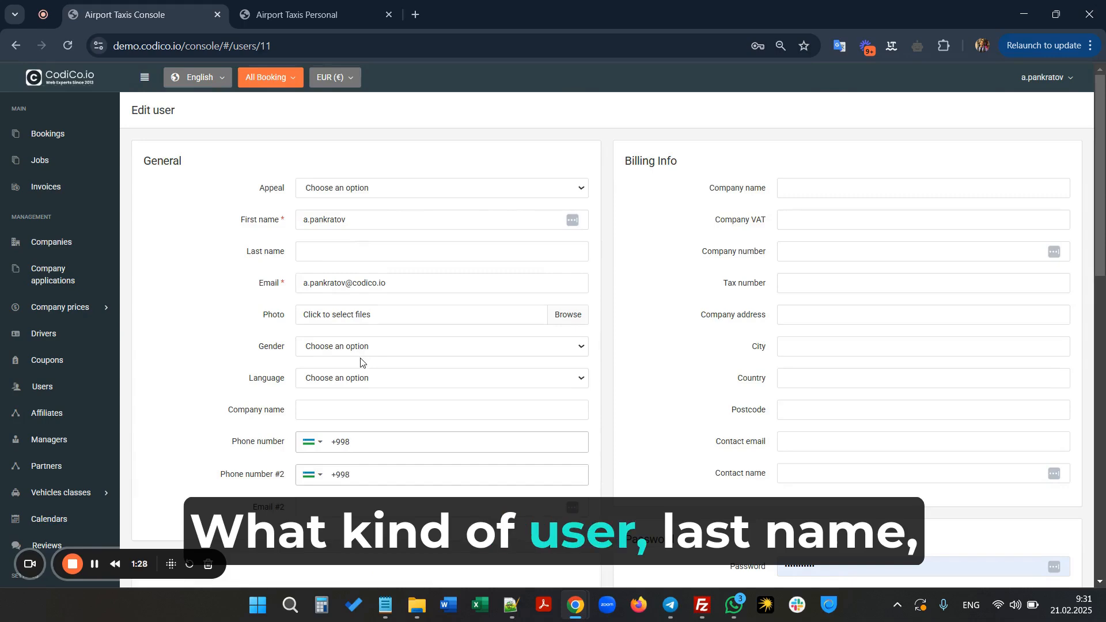
pyautogui.scroll(-3, 390, 346)
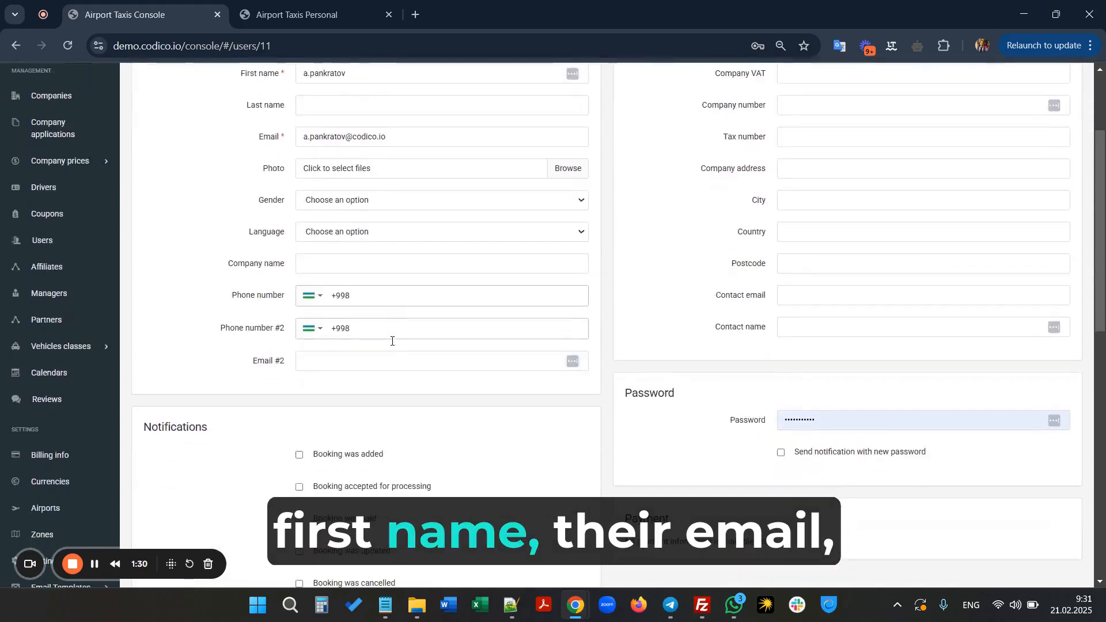
pyautogui.scroll(3, 391, 345)
pyautogui.scroll(-5, 721, 263)
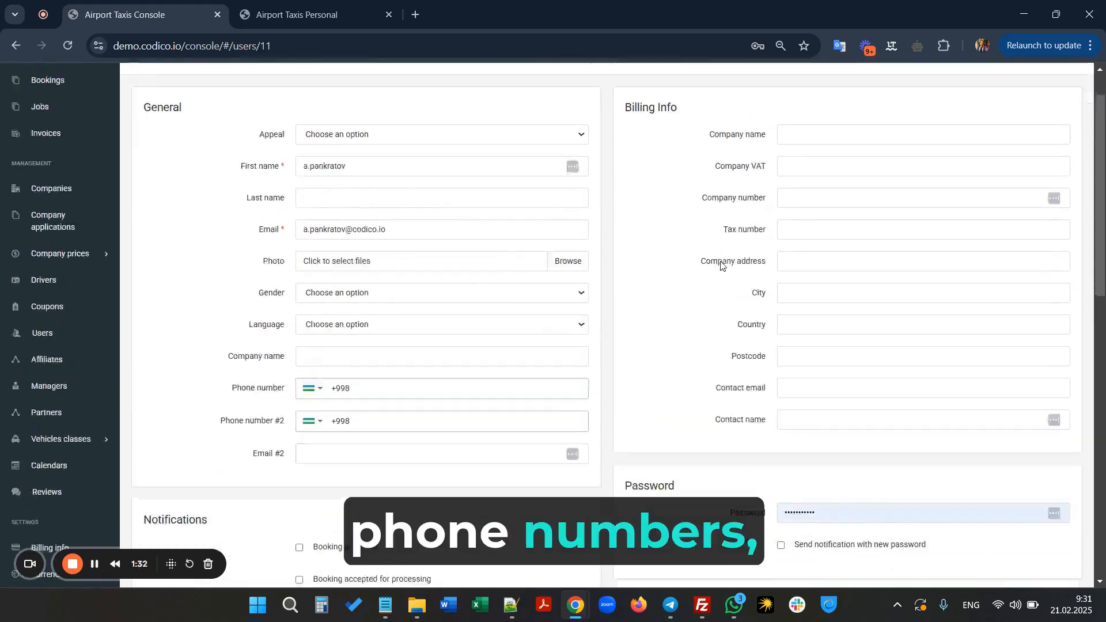
pyautogui.scroll(-2, 721, 265)
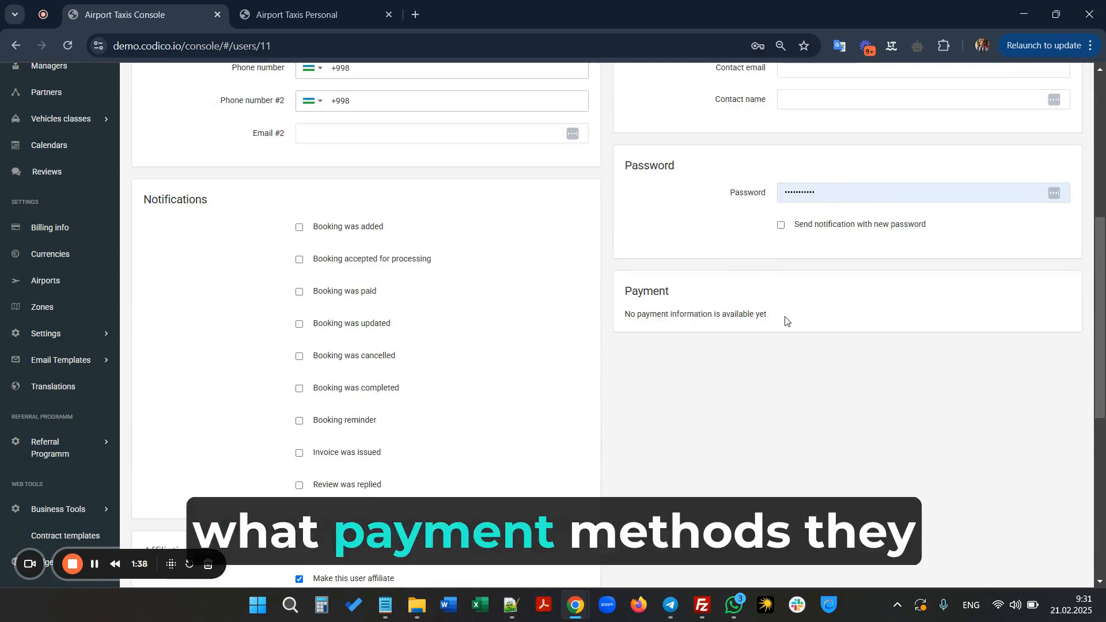
# Review the notification, affiliation and partnership settings in this user's profile.
pyautogui.scroll(-2, 630, 336)
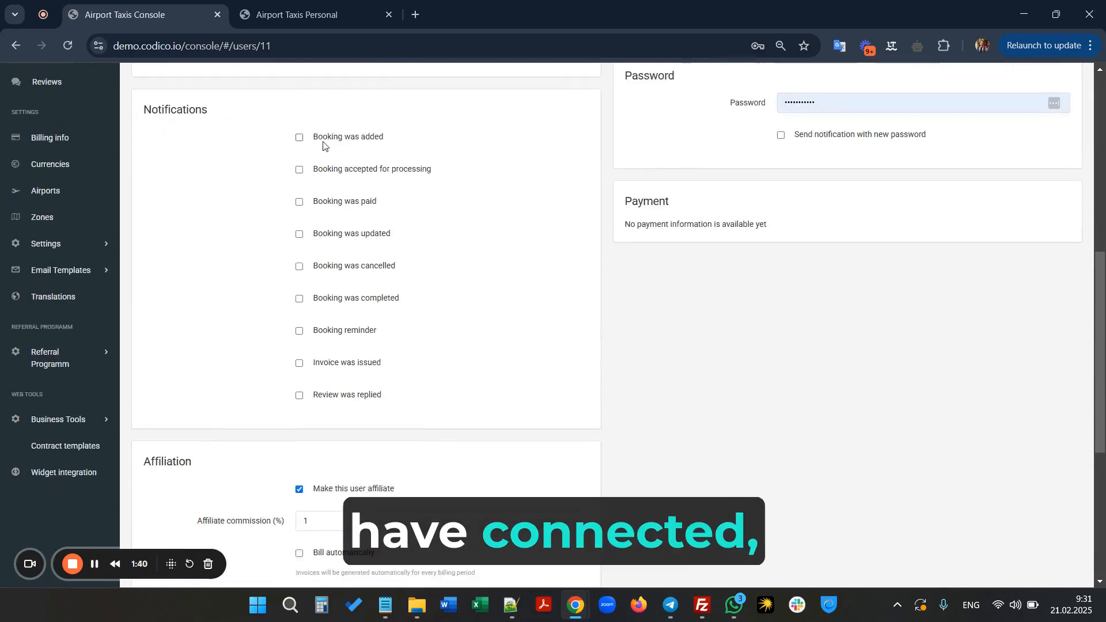
pyautogui.scroll(-6, 323, 173)
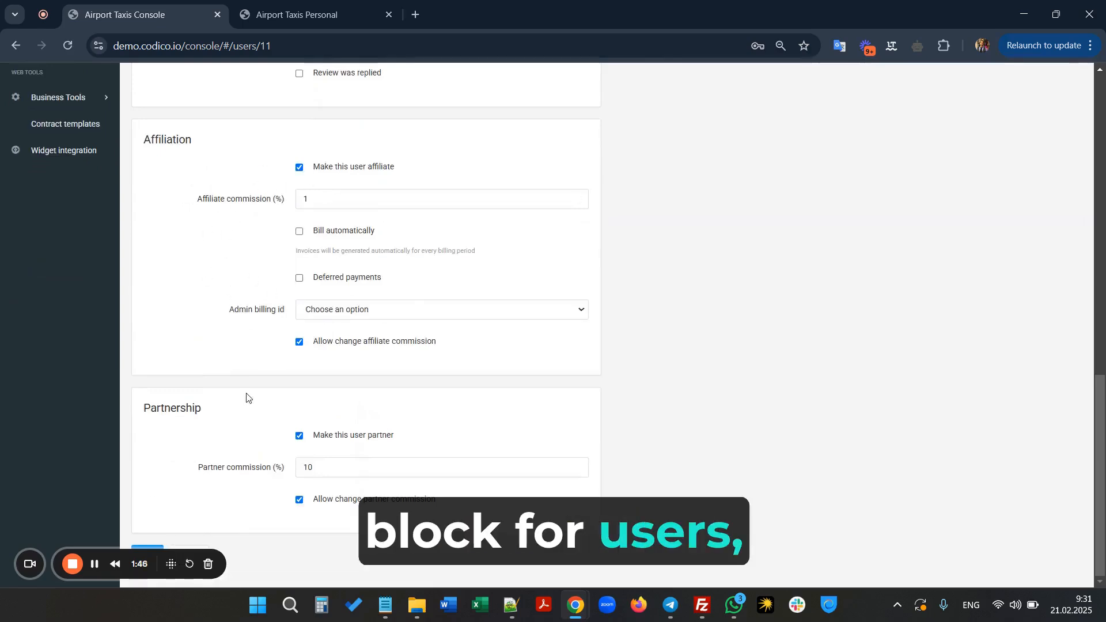
pyautogui.scroll(7, 183, 212)
pyautogui.scroll(3, 183, 212)
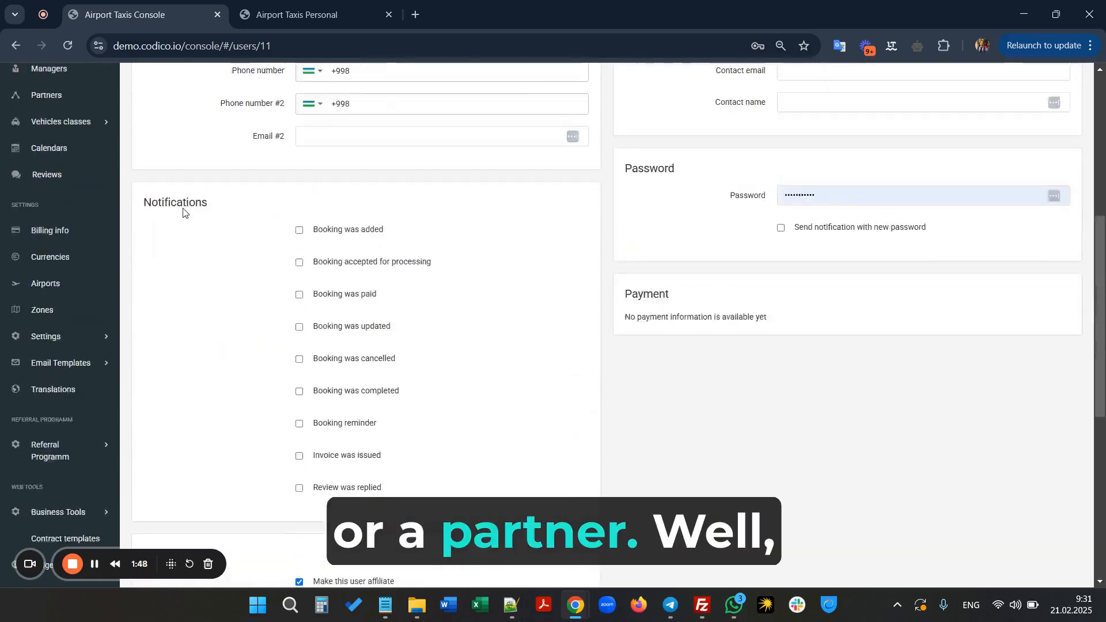
pyautogui.scroll(-9, 183, 212)
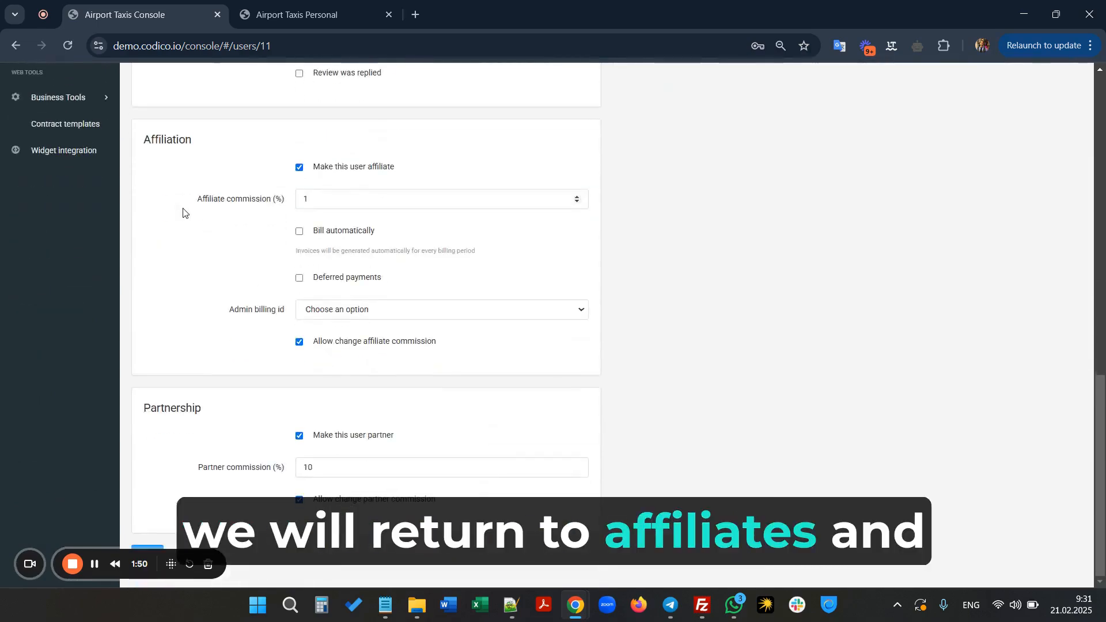
pyautogui.scroll(10, 183, 212)
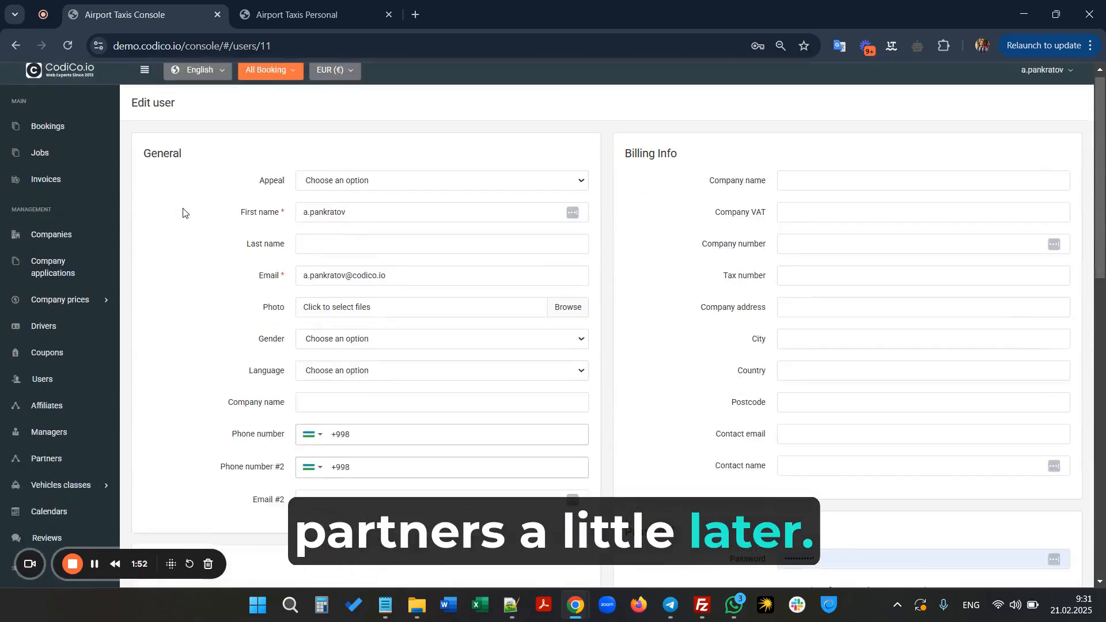
# Open the MyTaxi company's details from the companies list and set its language to English (English).
pyautogui.click(71, 244)
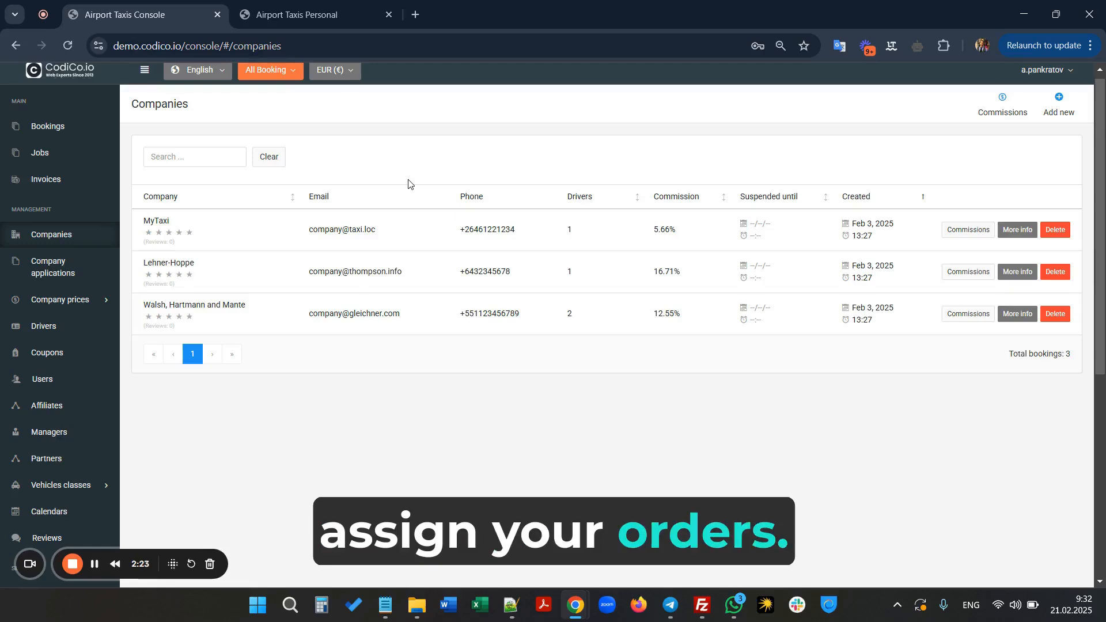
pyautogui.click(1018, 231)
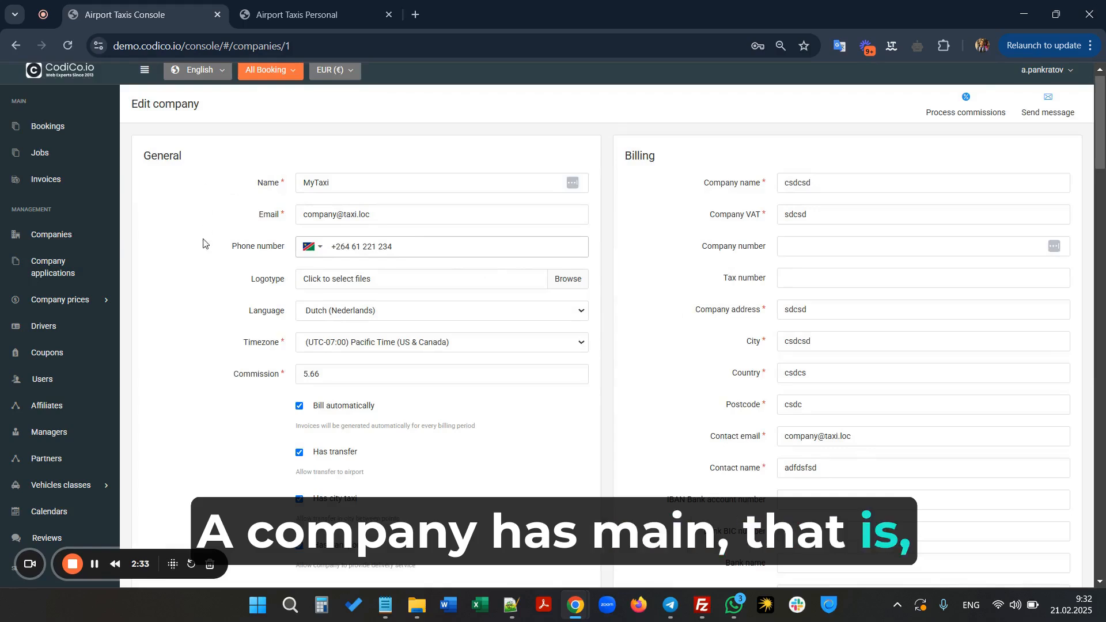
pyautogui.scroll(-1, 202, 243)
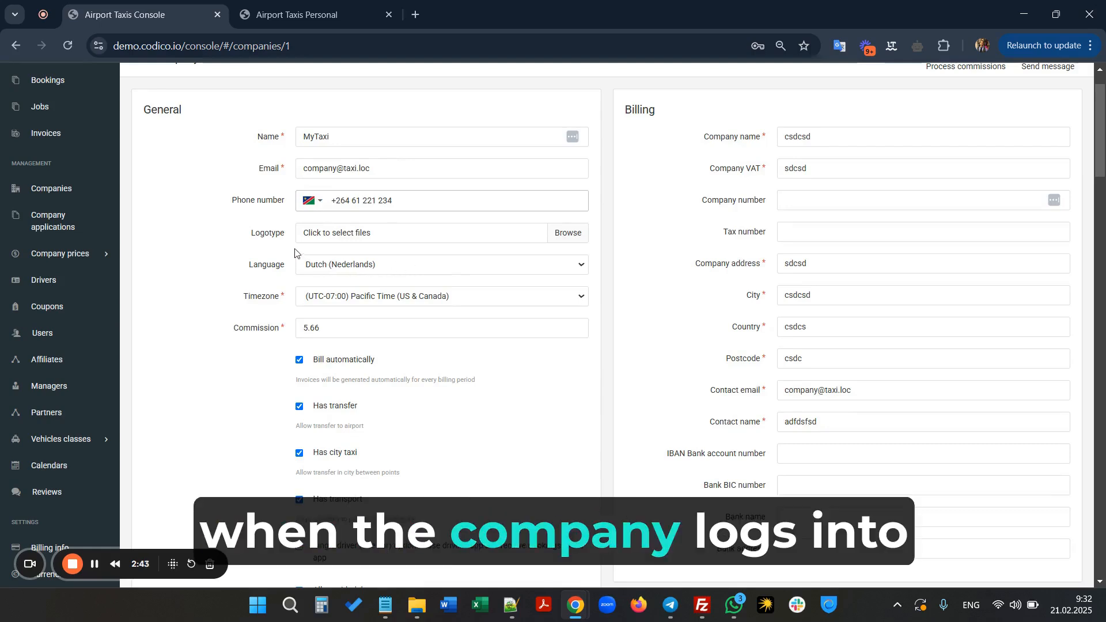
pyautogui.click(344, 266)
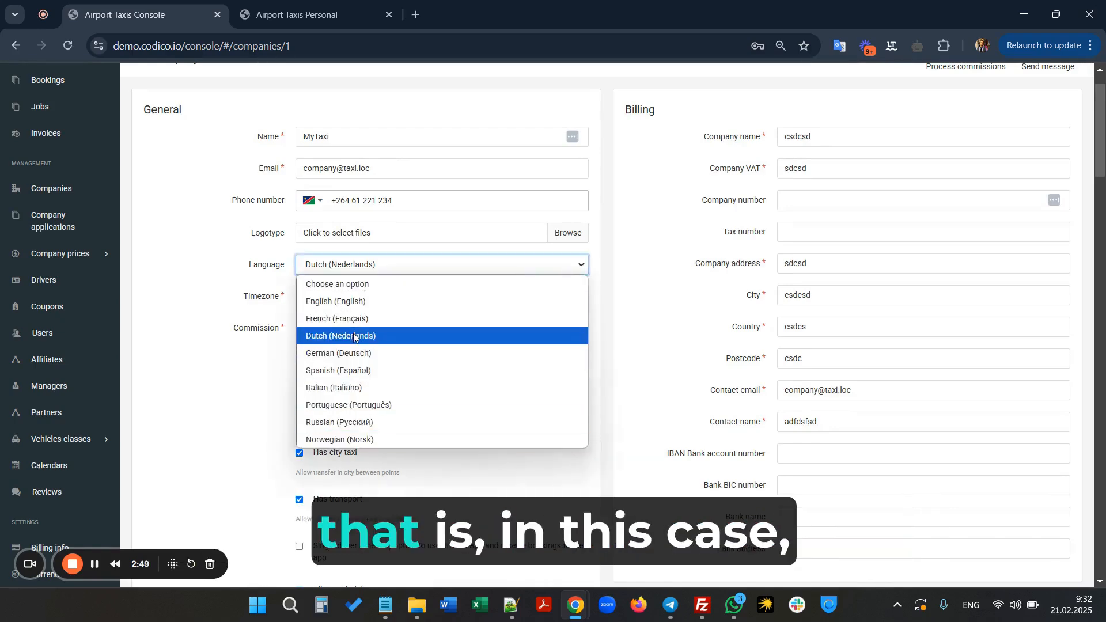
pyautogui.click(353, 333)
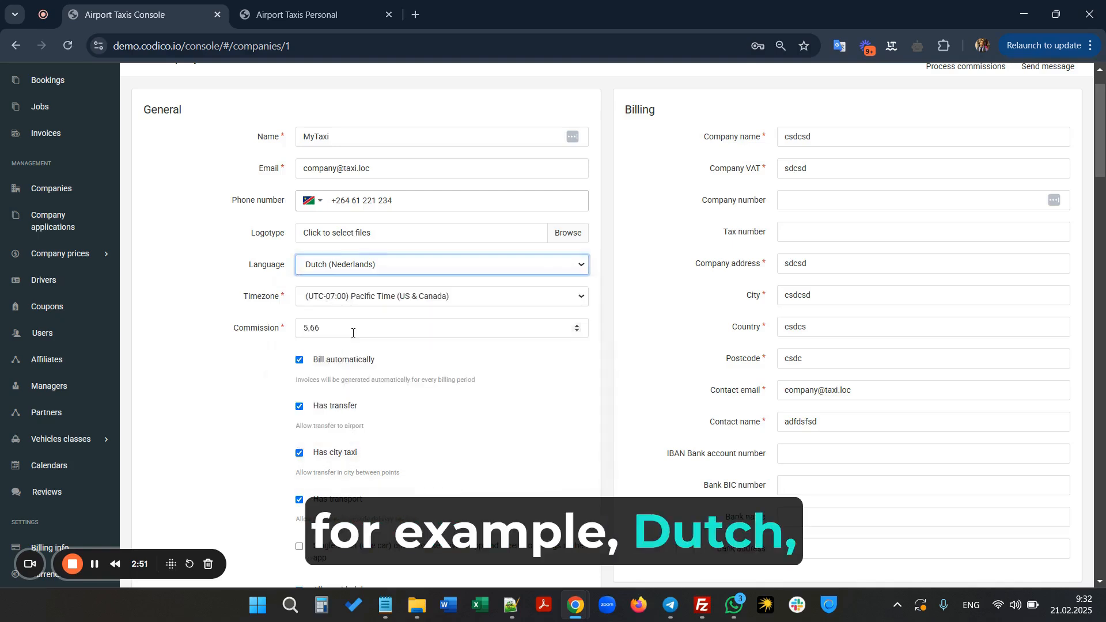
pyautogui.click(342, 269)
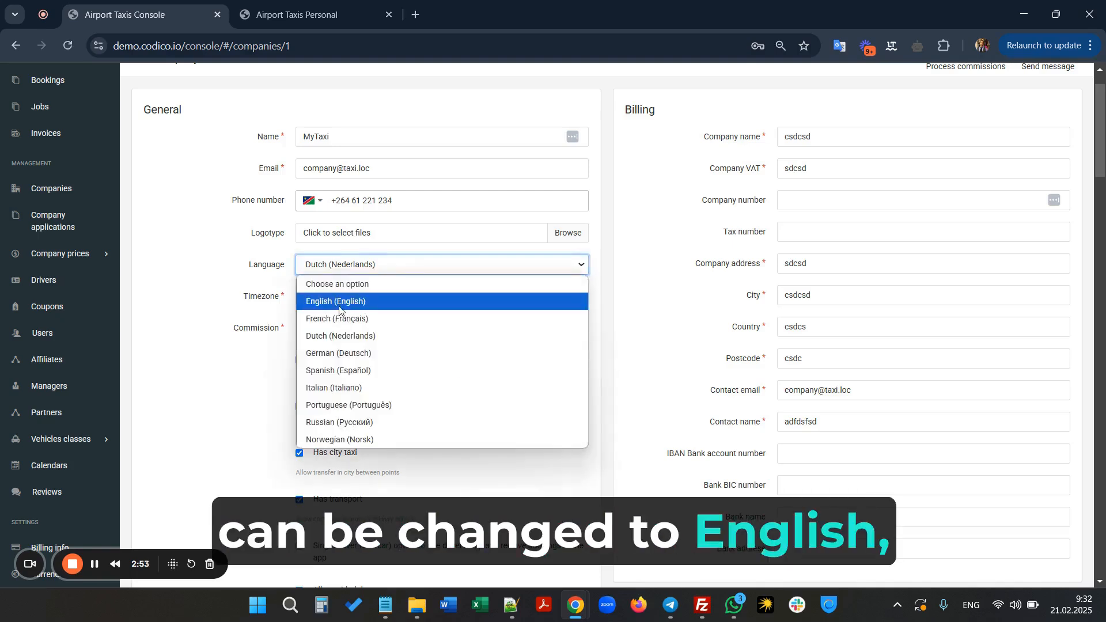
pyautogui.click(340, 300)
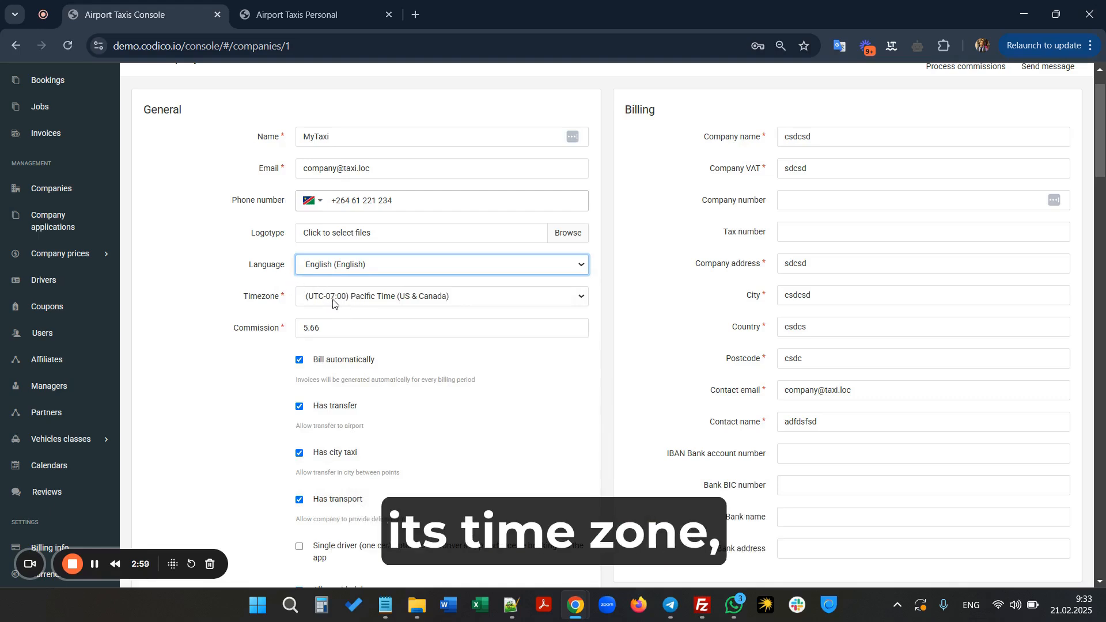
# Set MyTaxi's commission to 5.61 in the general company settings.
pyautogui.click(329, 328)
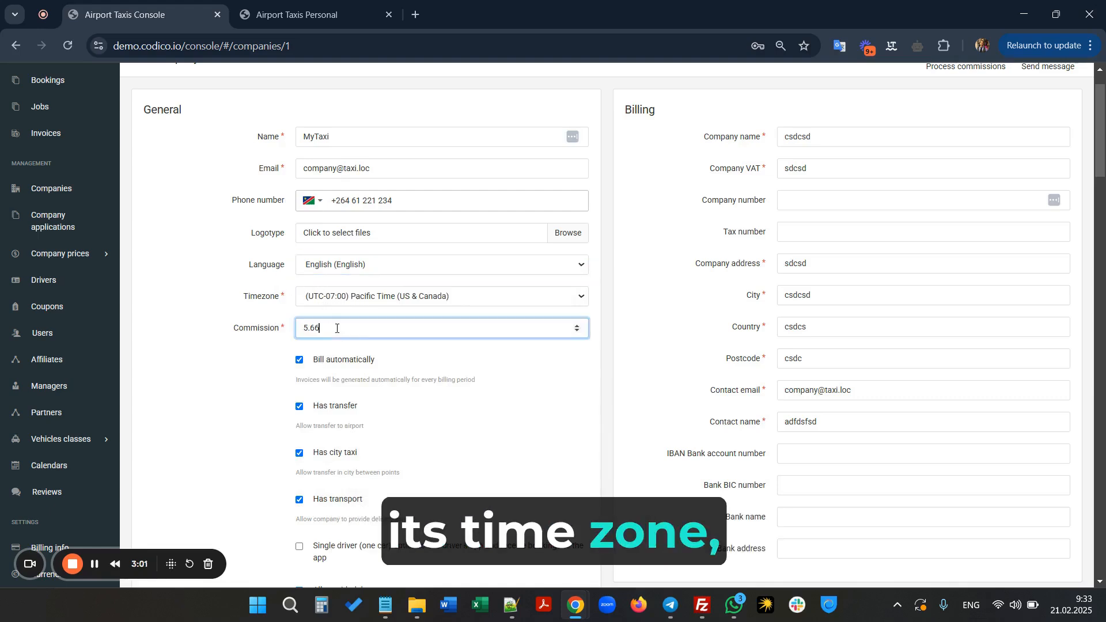
pyautogui.moveTo(329, 329); pyautogui.dragTo(304, 330)
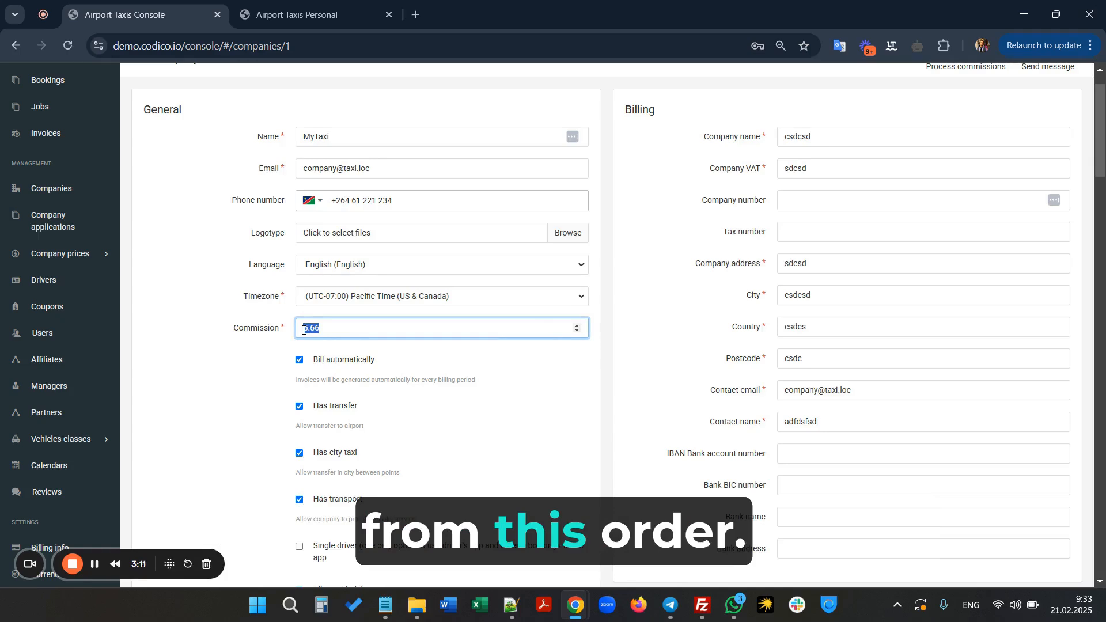
pyautogui.click(369, 334)
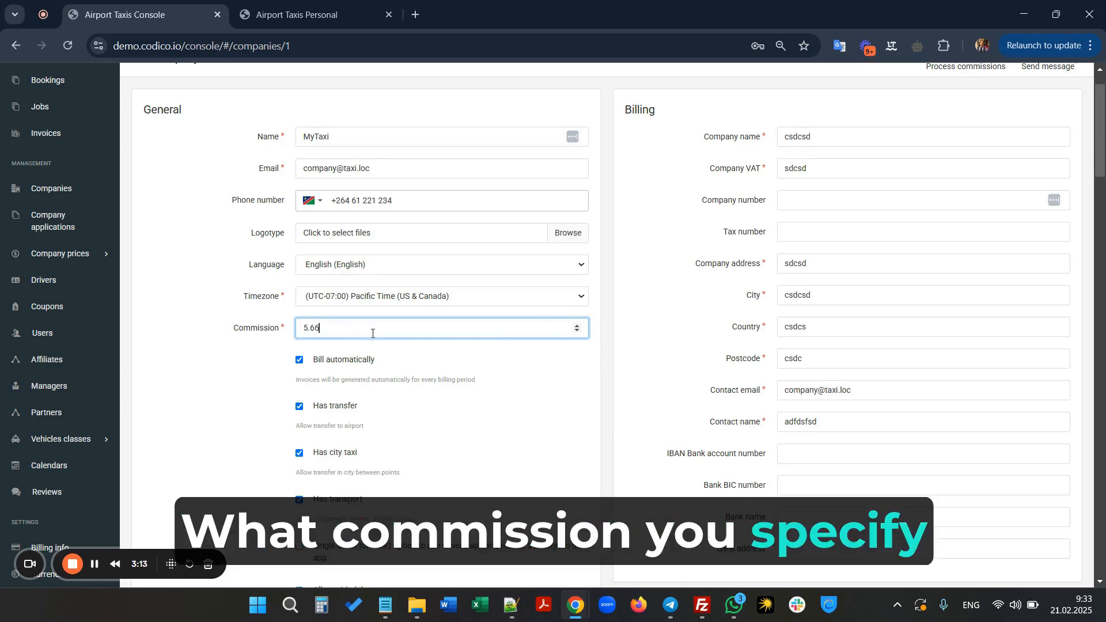
pyautogui.moveTo(368, 334); pyautogui.dragTo(291, 338)
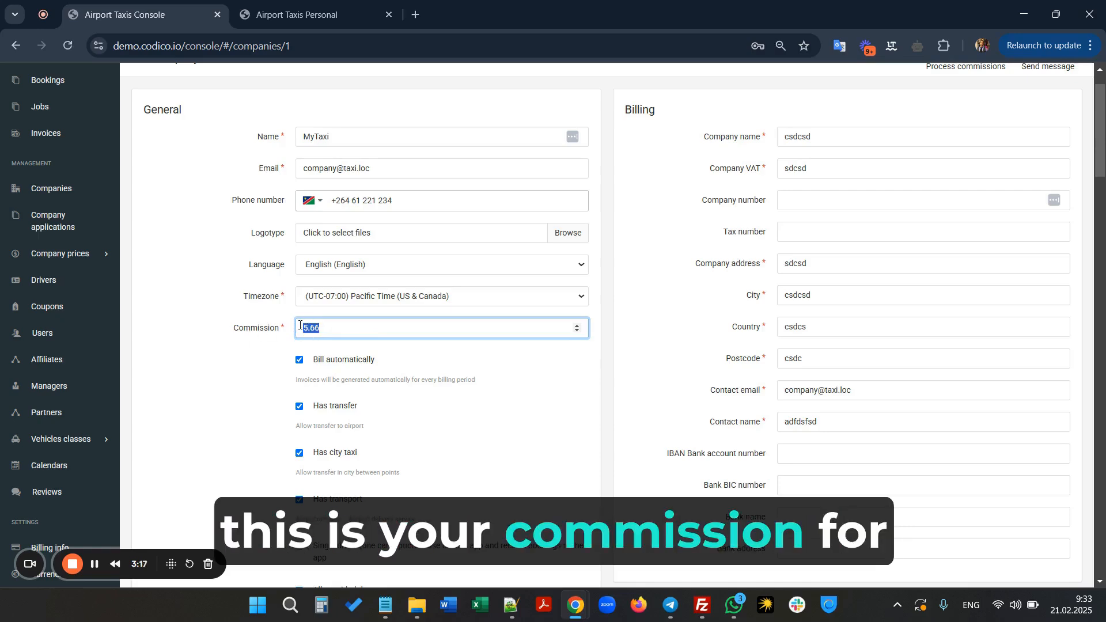
pyautogui.write('5.61')
pyautogui.scroll(-2, 300, 328)
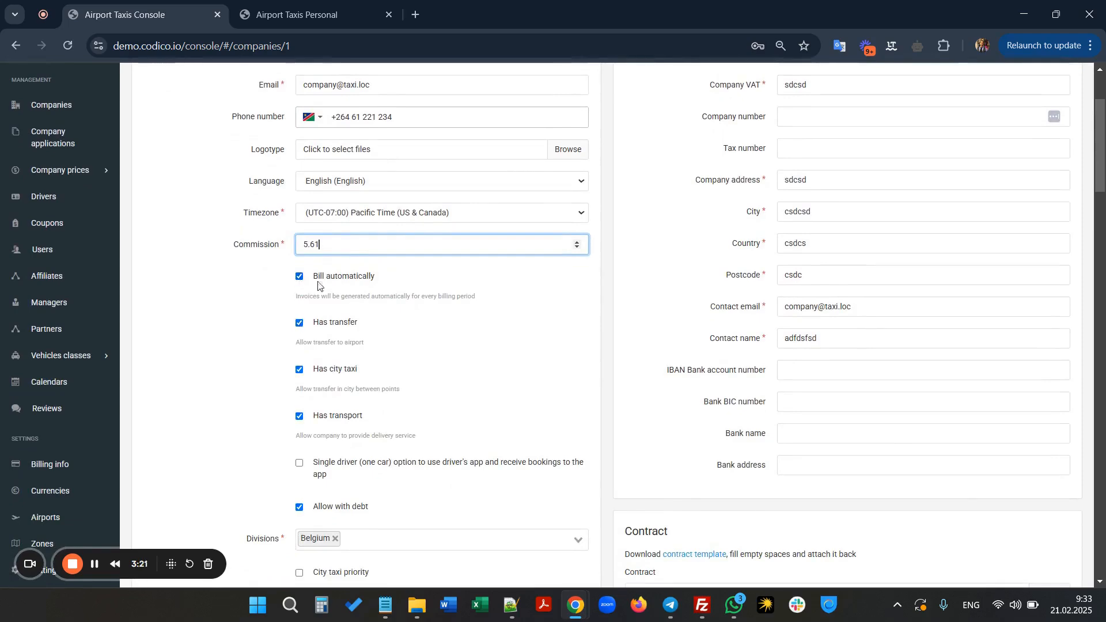
# Review MyTaxi's automatic billing, transfer, city taxi, transport and single-driver options in the general settings.
pyautogui.click(344, 289)
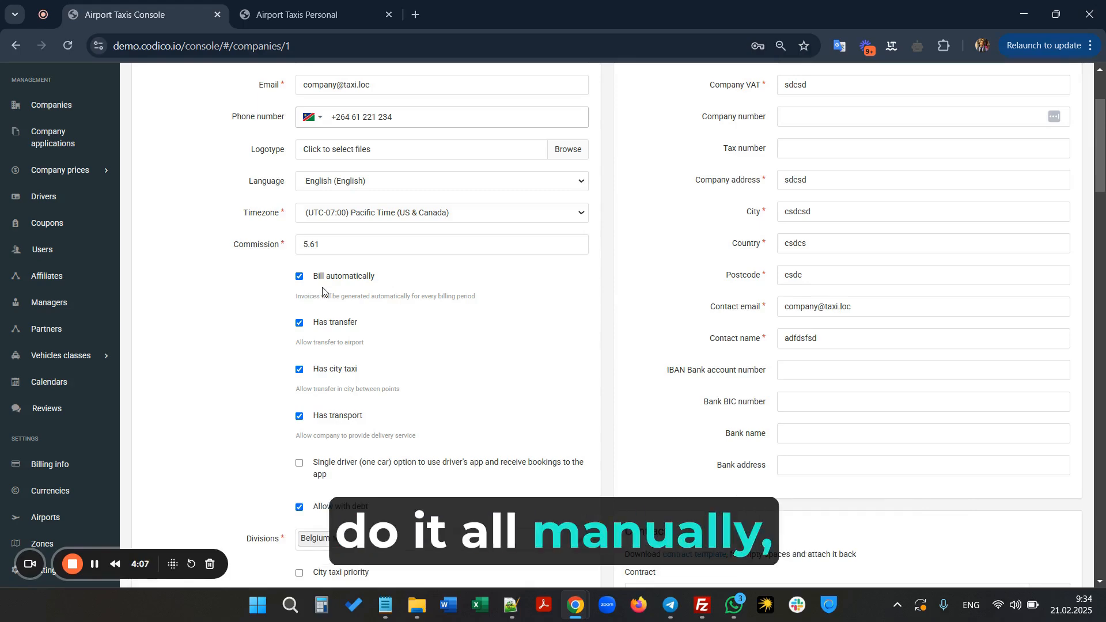
pyautogui.scroll(-2, 366, 314)
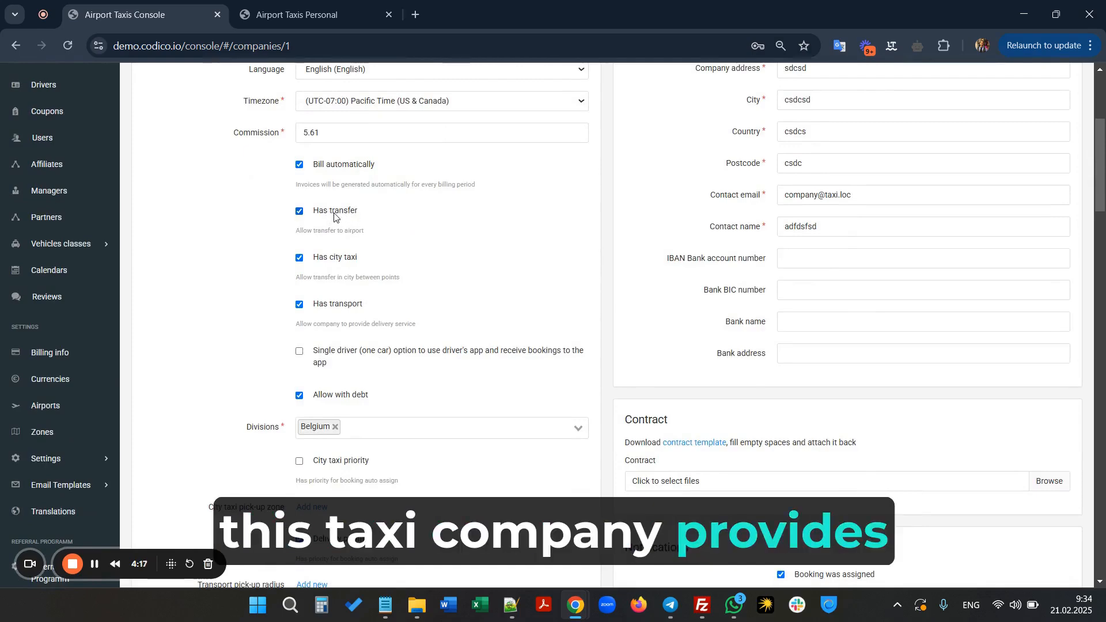
pyautogui.scroll(-2, 348, 212)
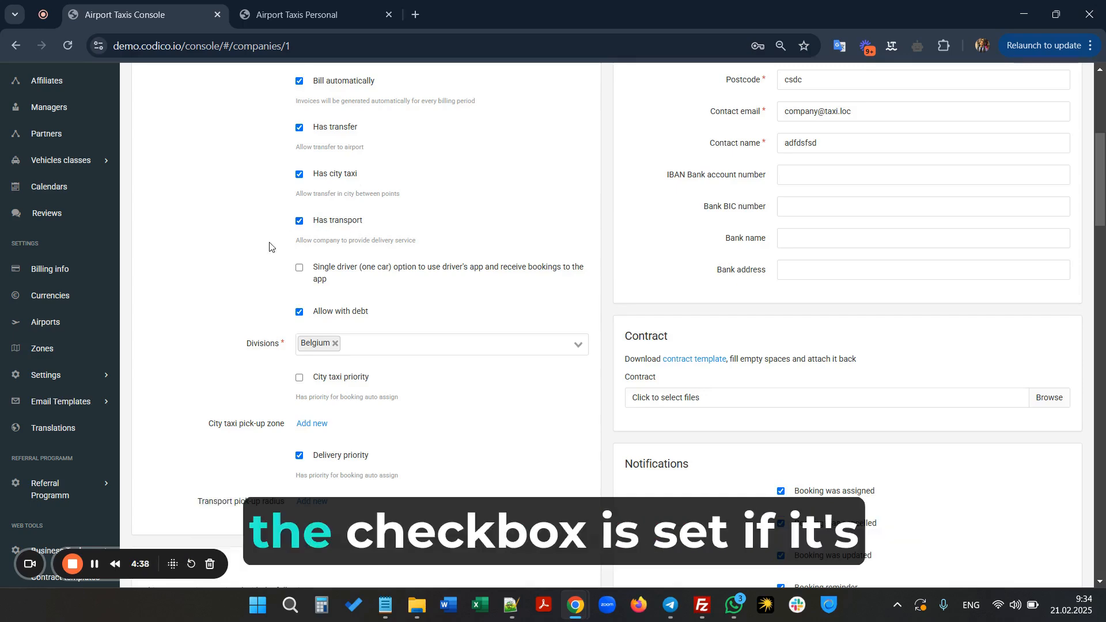
pyautogui.scroll(-2, 270, 246)
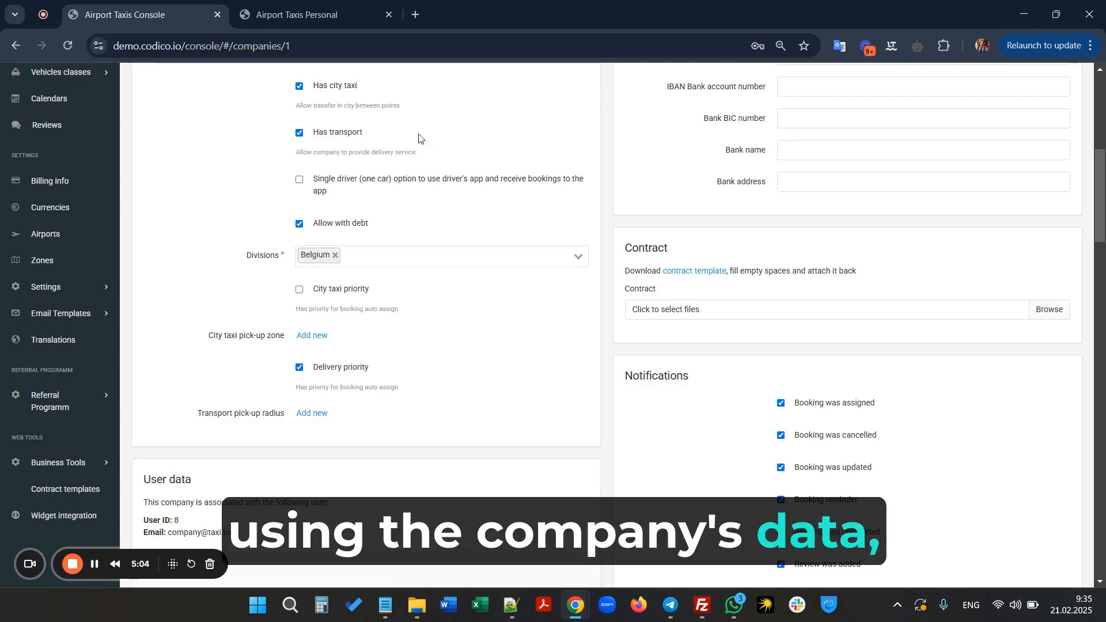
pyautogui.scroll(7, 438, 137)
pyautogui.scroll(-4, 438, 137)
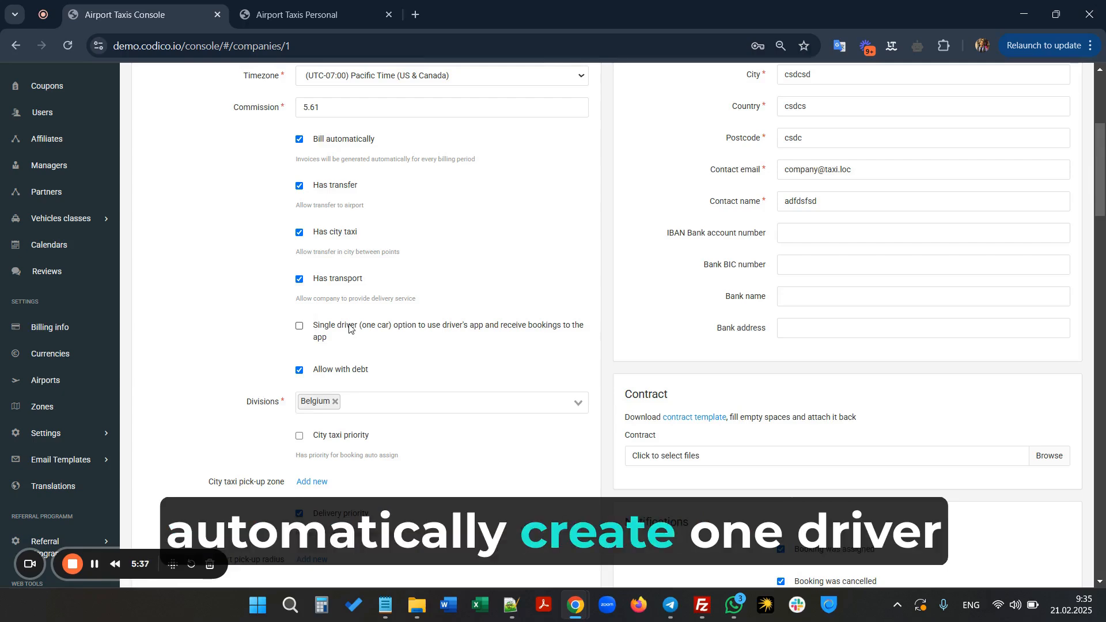
# Turn off MyTaxi's Allow with debt option and turn it back on.
pyautogui.scroll(-2, 350, 328)
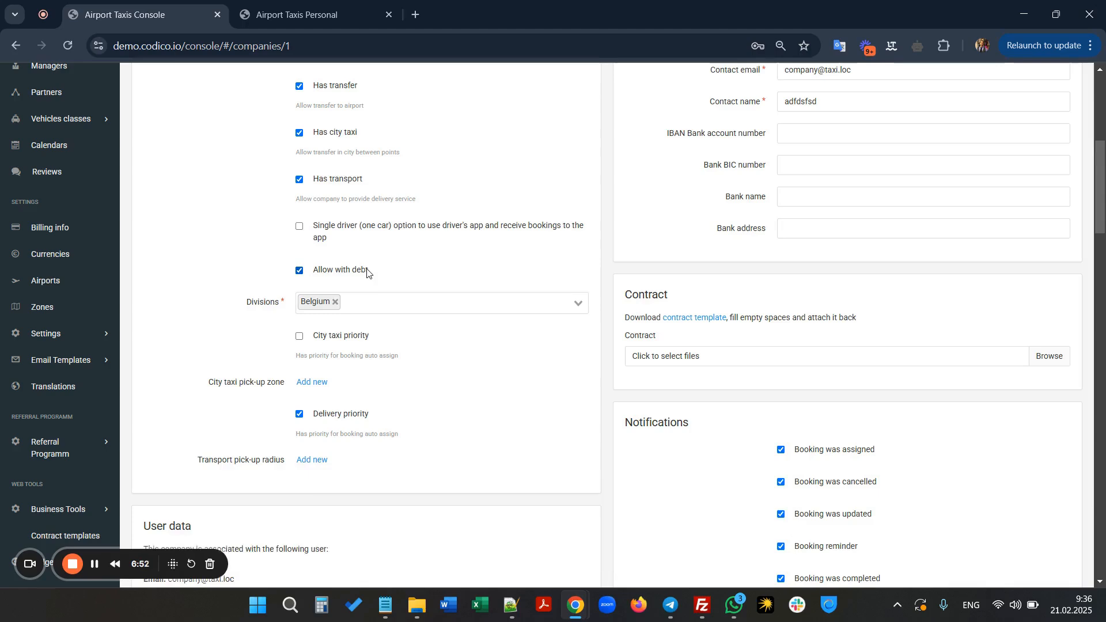
pyautogui.click(305, 273)
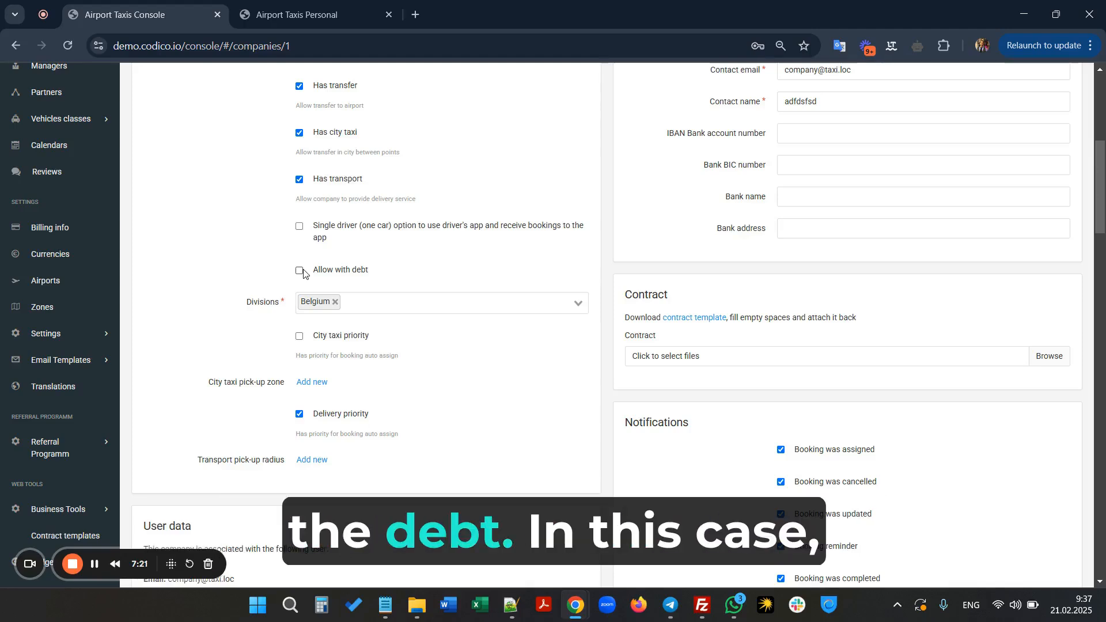
pyautogui.click(301, 272)
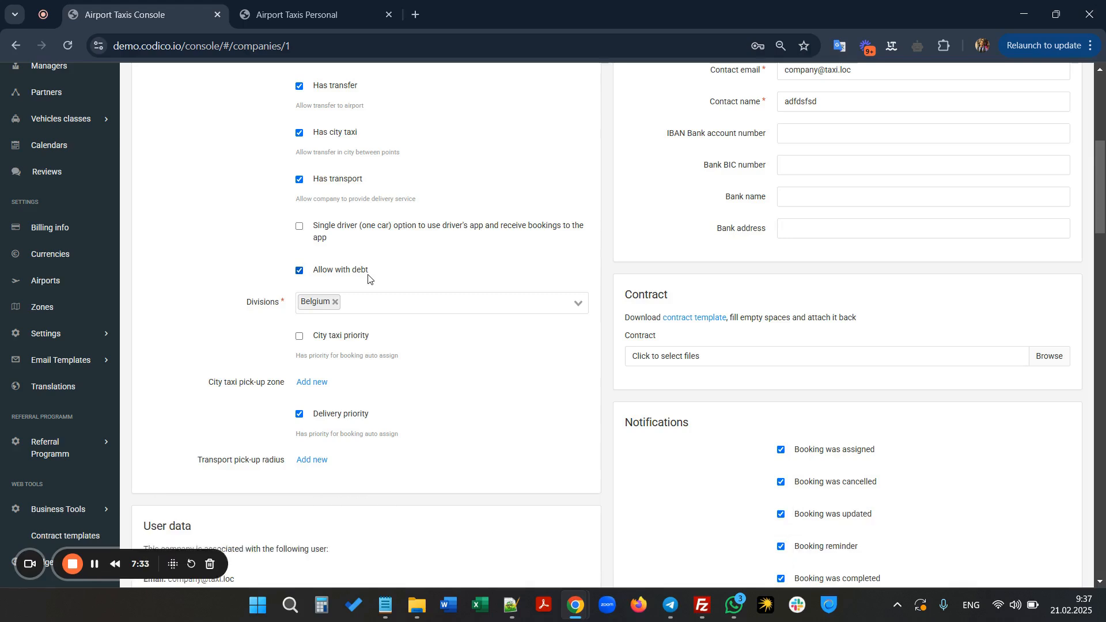
# Add France and Germany to MyTaxi's divisions alongside Belgium.
pyautogui.scroll(-1, 368, 279)
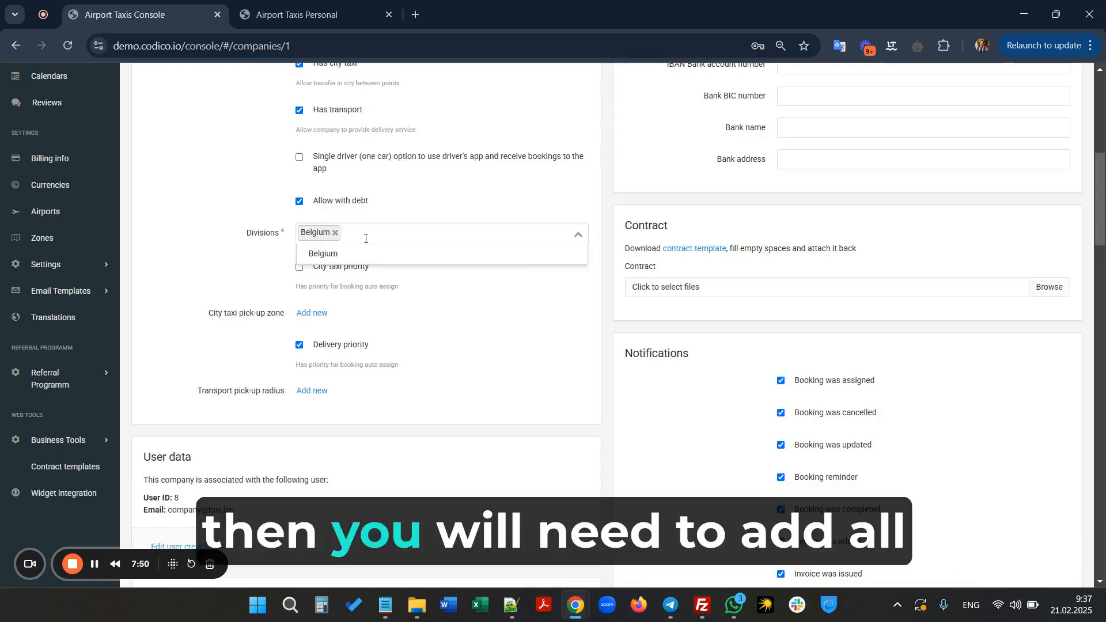
pyautogui.write('fra')
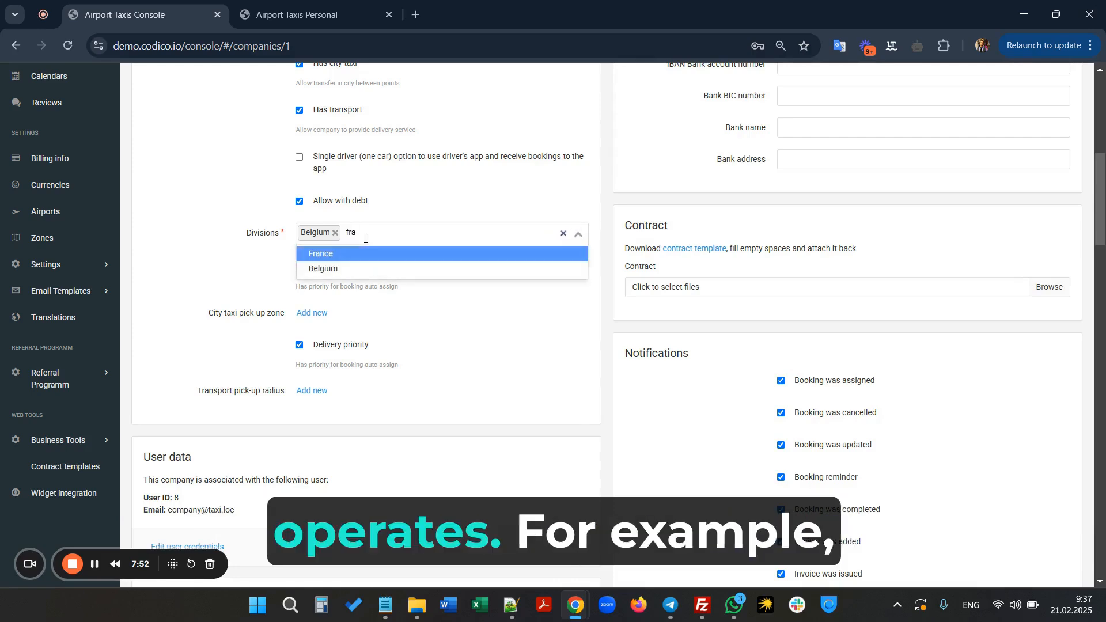
pyautogui.click(331, 253)
pyautogui.click(402, 234)
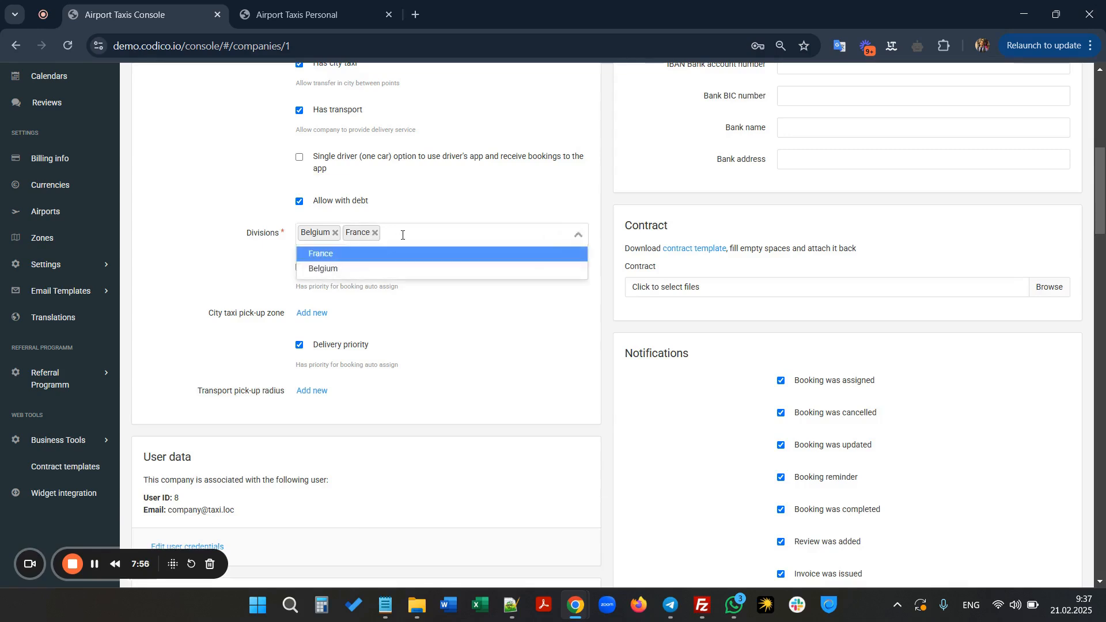
pyautogui.write('ger')
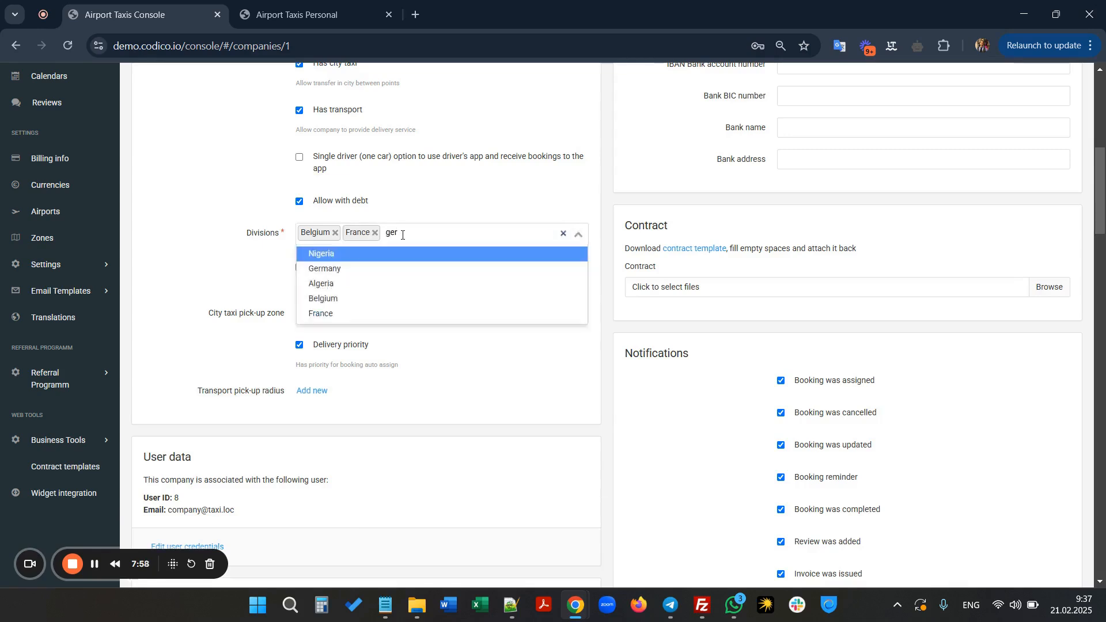
pyautogui.click(330, 268)
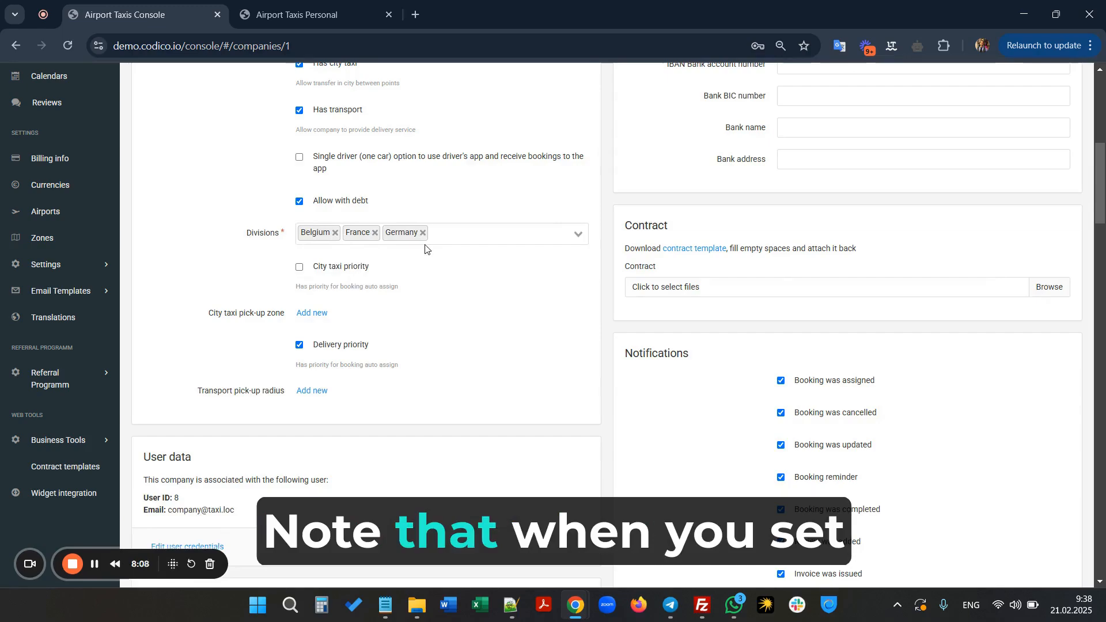
# Examine the vehicle types offered for each of MyTaxi's divisions and their transfer, city taxi and delivery options.
pyautogui.scroll(-10, 427, 246)
pyautogui.scroll(-5, 427, 249)
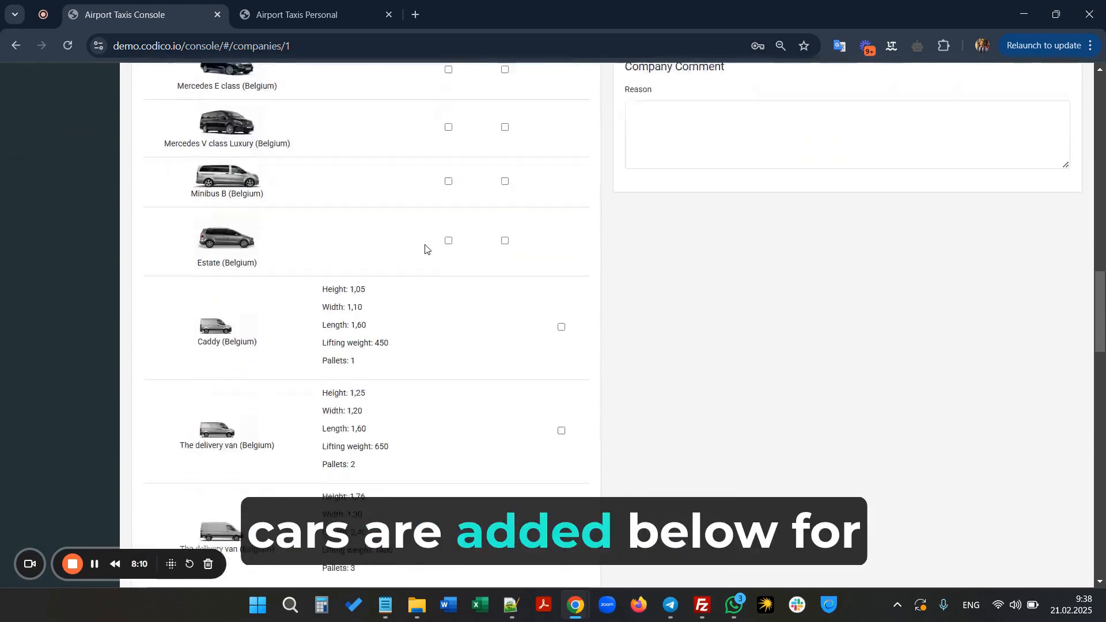
pyautogui.scroll(5, 427, 249)
pyautogui.scroll(5, 425, 249)
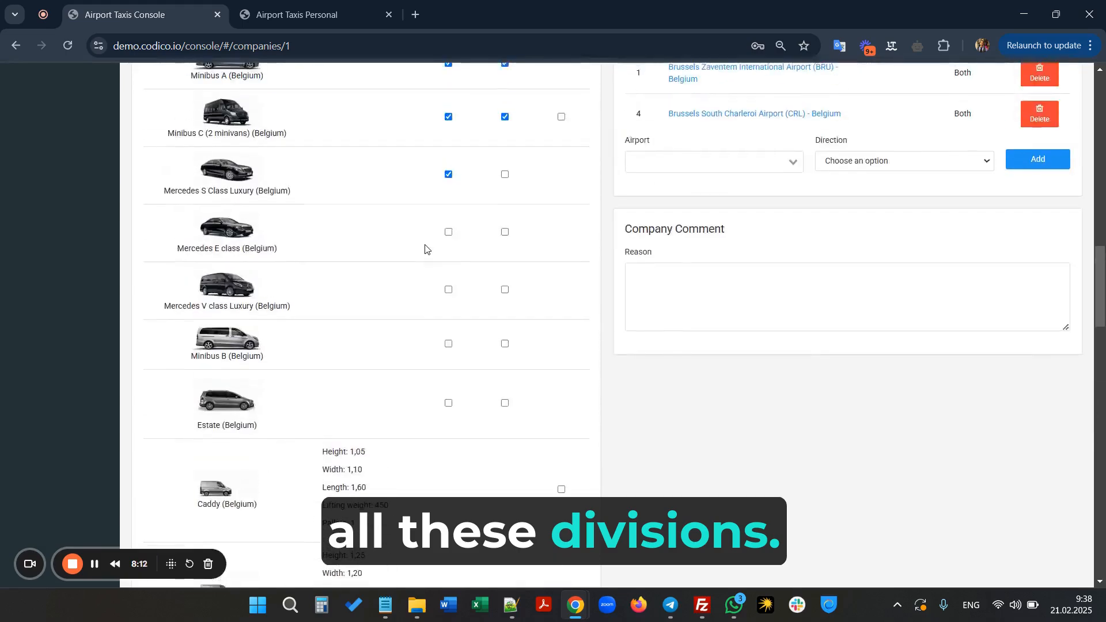
pyautogui.scroll(-14, 270, 342)
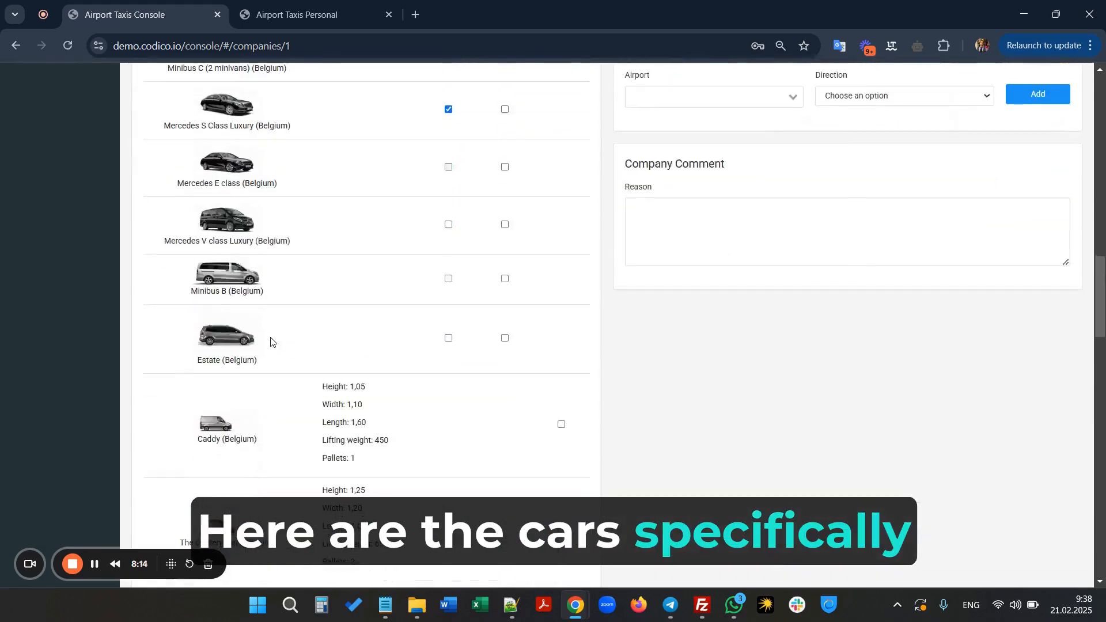
pyautogui.scroll(-10, 271, 342)
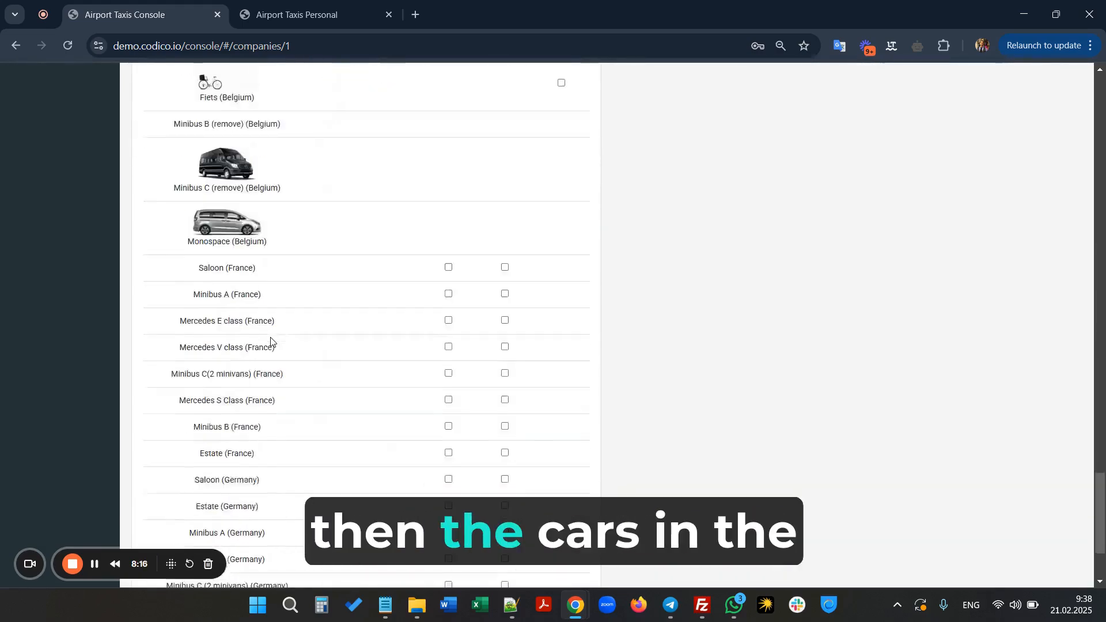
pyautogui.scroll(-2, 230, 173)
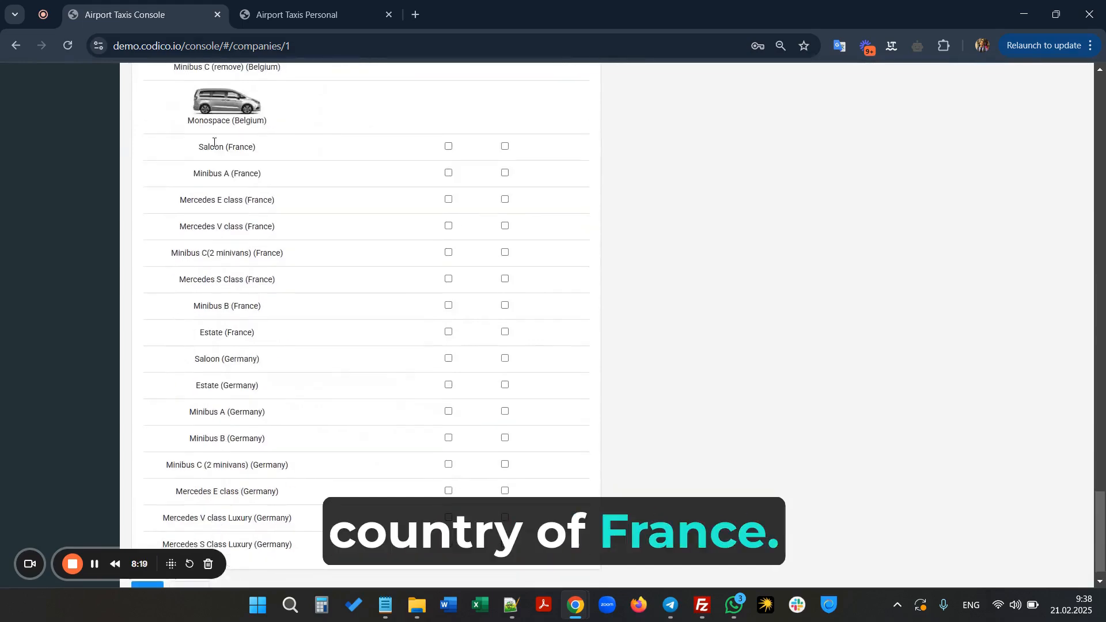
pyautogui.scroll(-1, 234, 326)
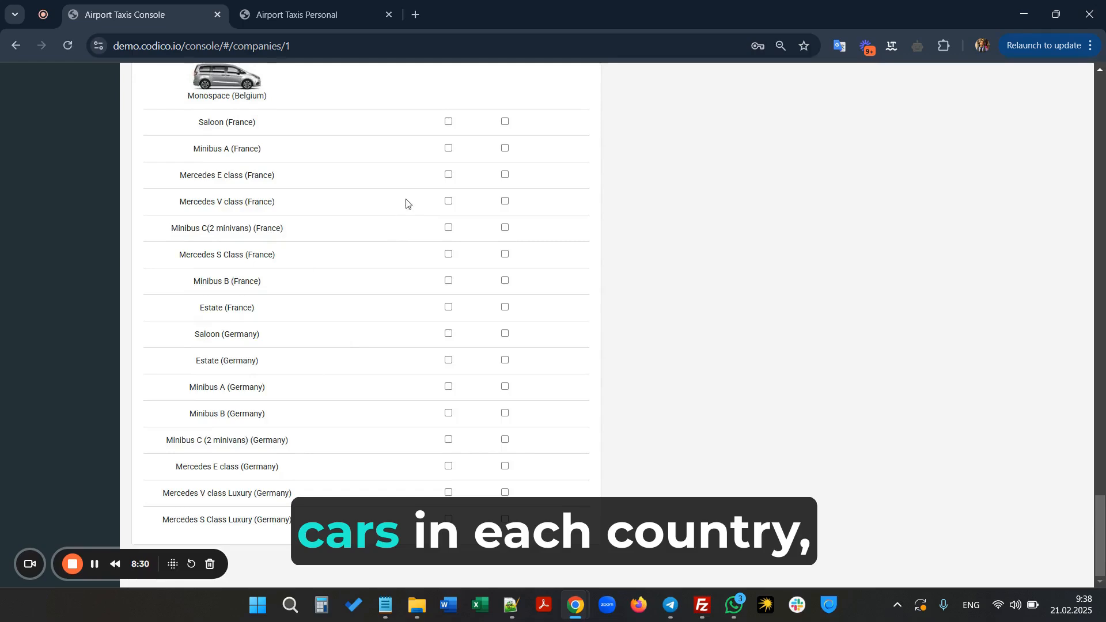
pyautogui.scroll(2, 406, 275)
pyautogui.scroll(20, 406, 275)
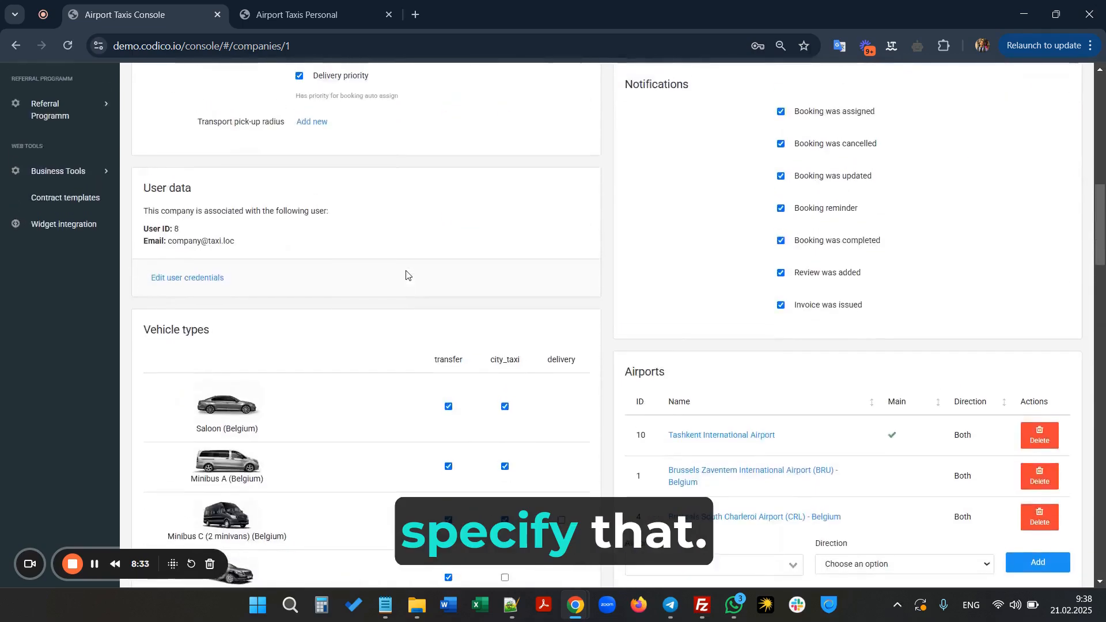
pyautogui.scroll(2, 407, 275)
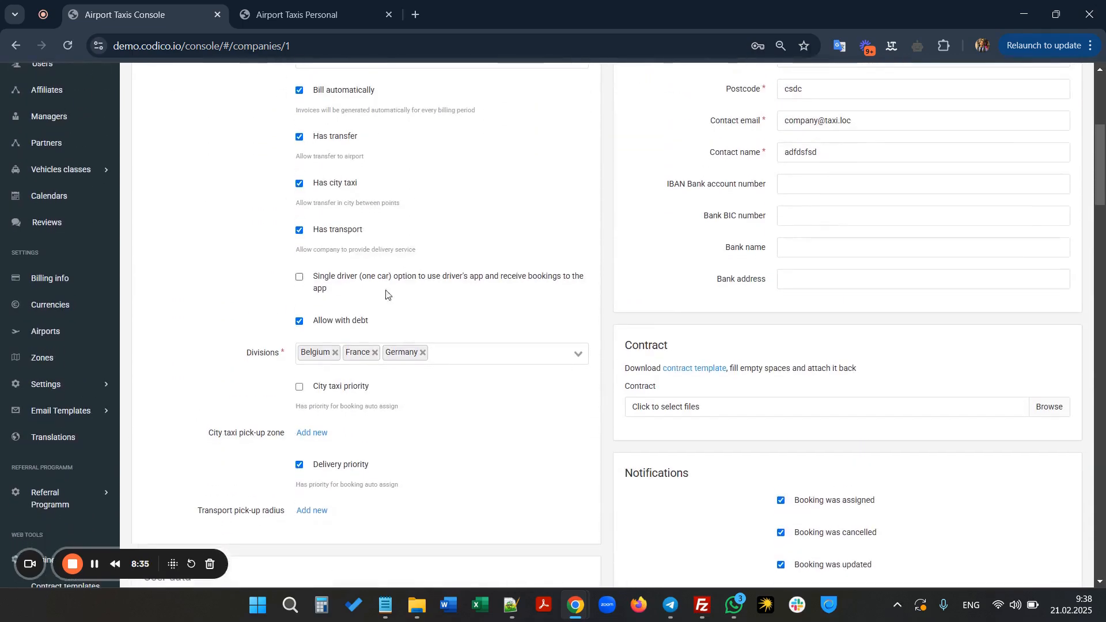
# Enable City taxi priority and try to add a city taxi pick-up zone for MyTaxi.
pyautogui.scroll(-2, 296, 405)
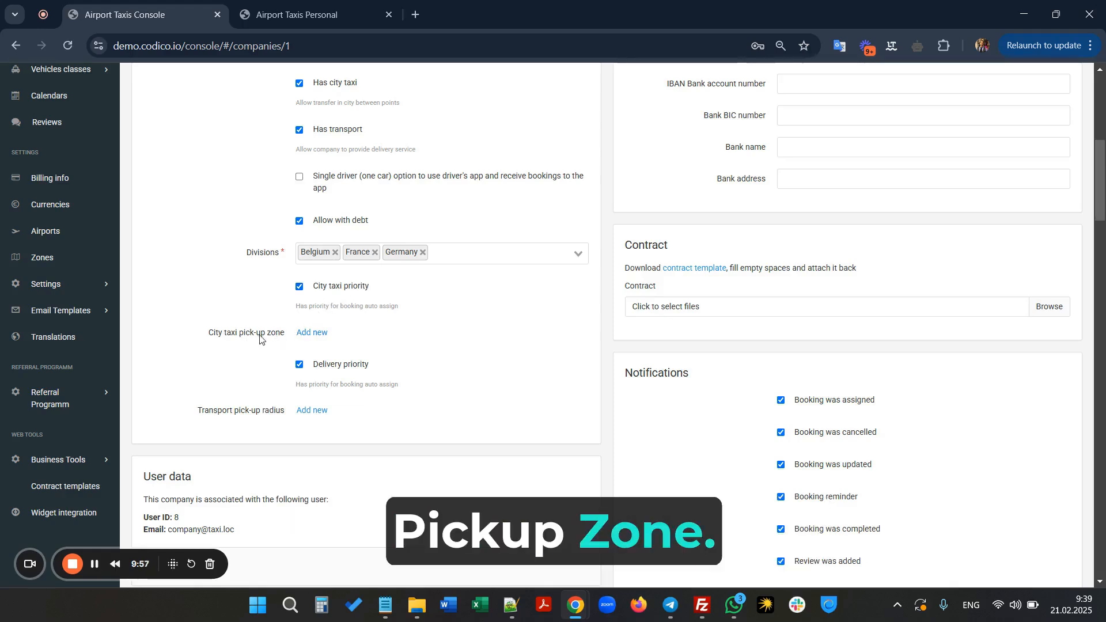
pyautogui.click(314, 334)
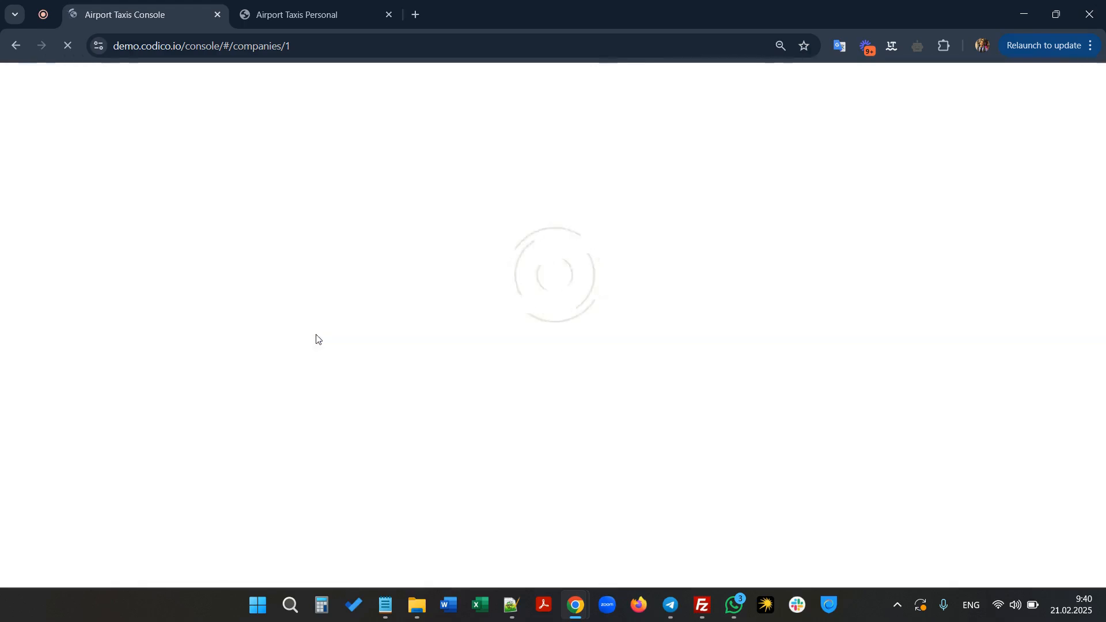
pyautogui.scroll(-5, 316, 339)
pyautogui.scroll(-6, 317, 339)
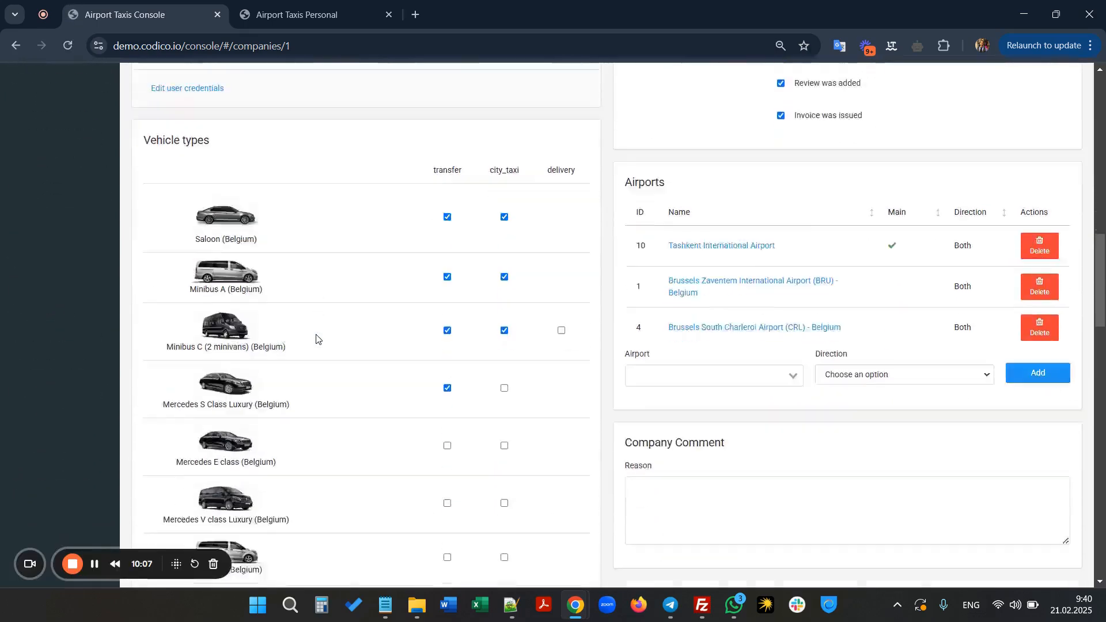
pyautogui.scroll(12, 316, 339)
pyautogui.scroll(1, 316, 339)
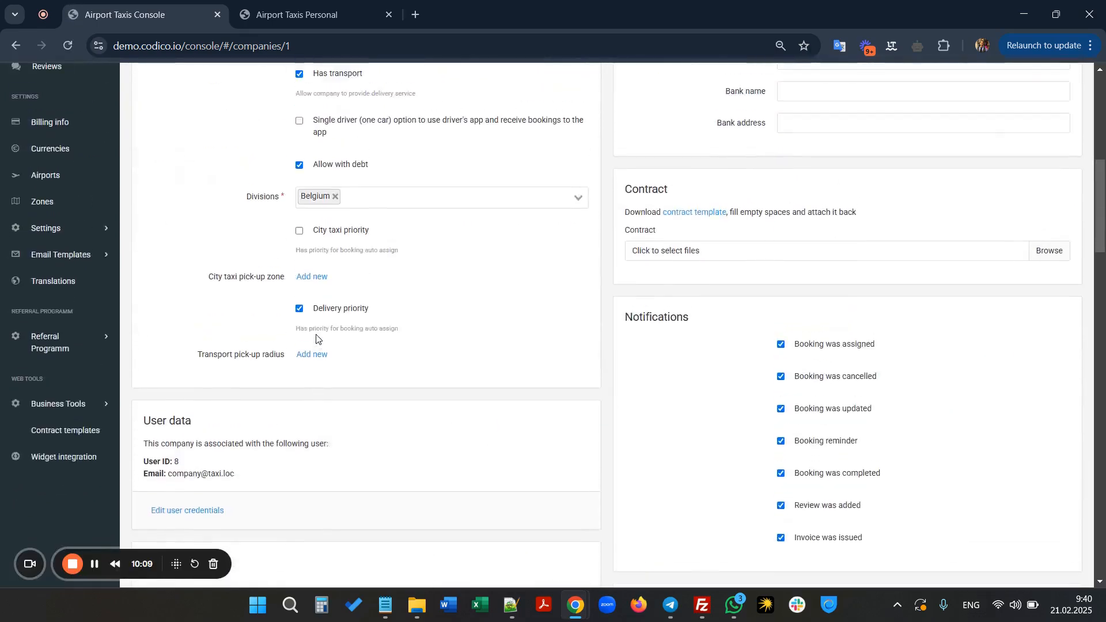
pyautogui.click(309, 283)
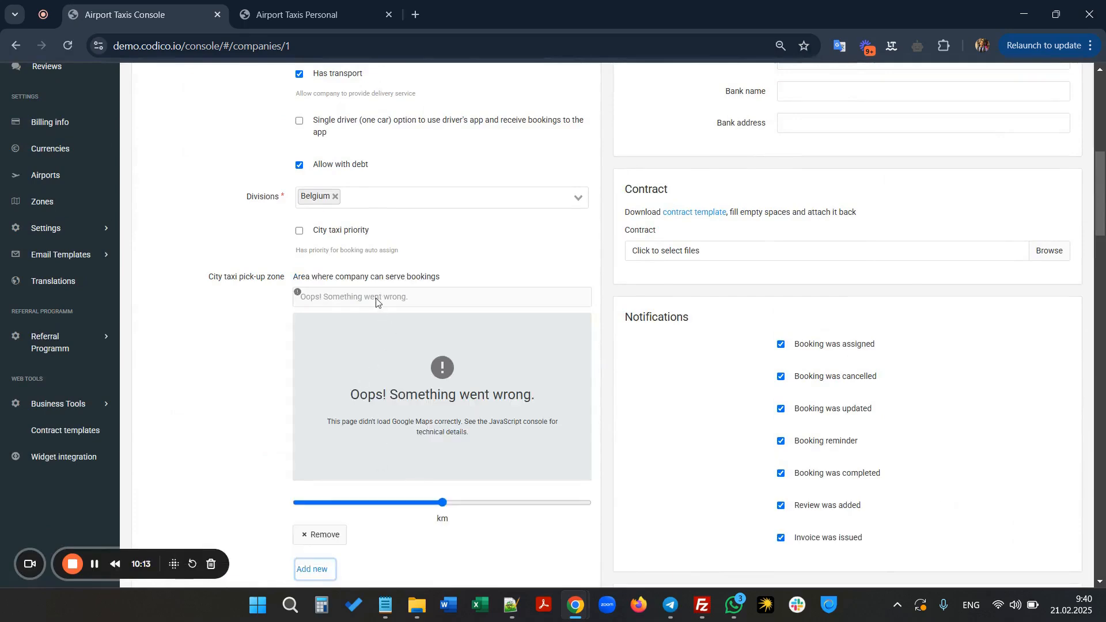
pyautogui.click(92, 567)
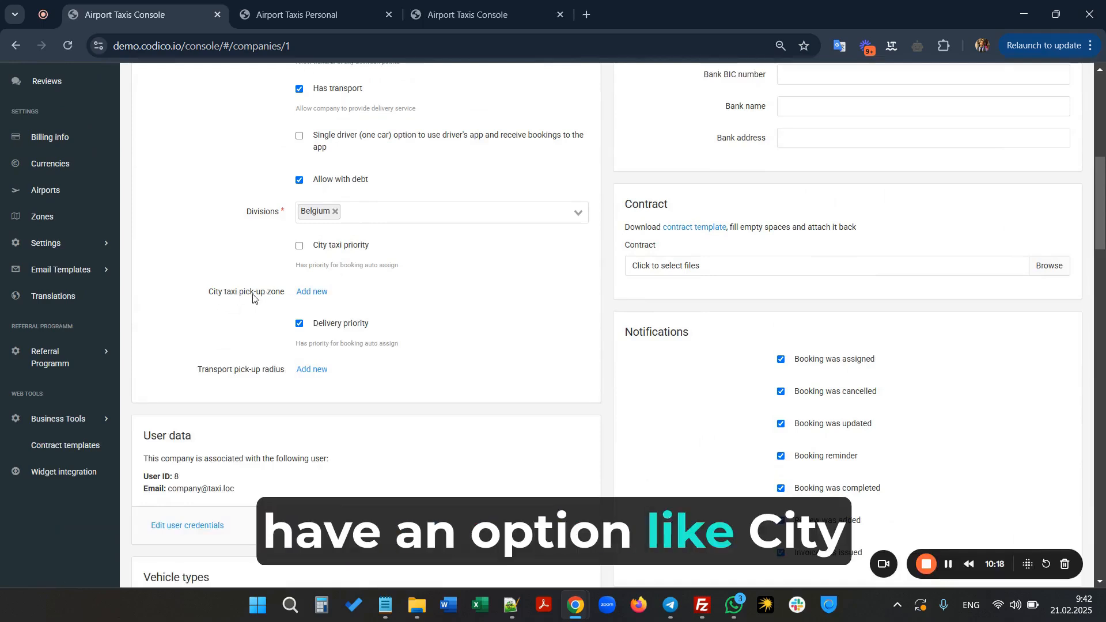
# Add a city taxi pick-up zone centred on Brussels, Belgium with a 10 km radius.
pyautogui.click(311, 292)
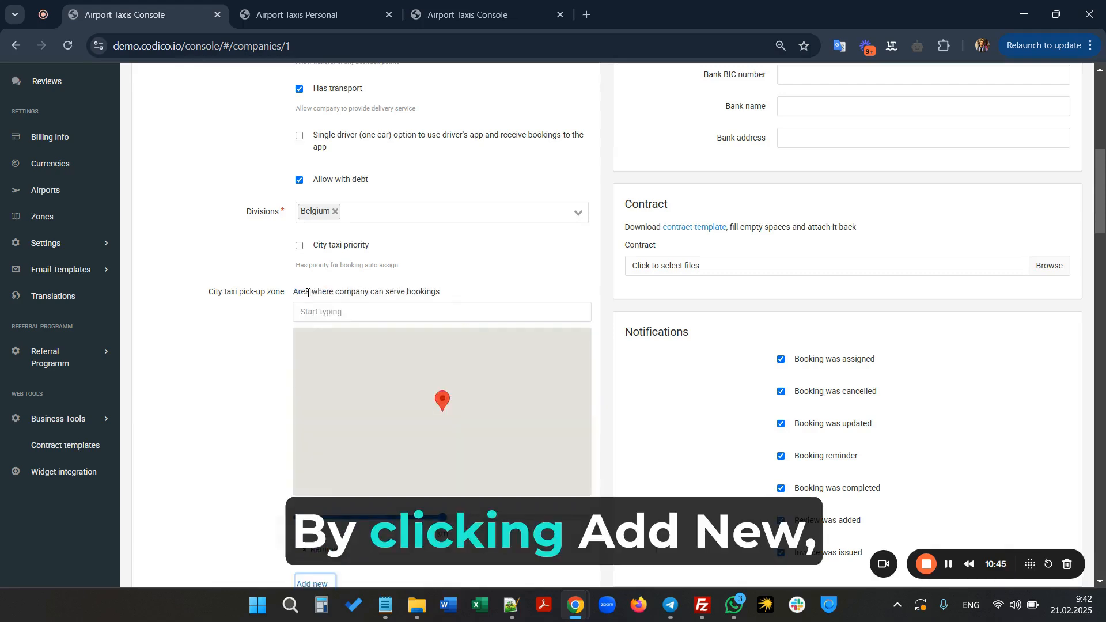
pyautogui.scroll(-1, 350, 382)
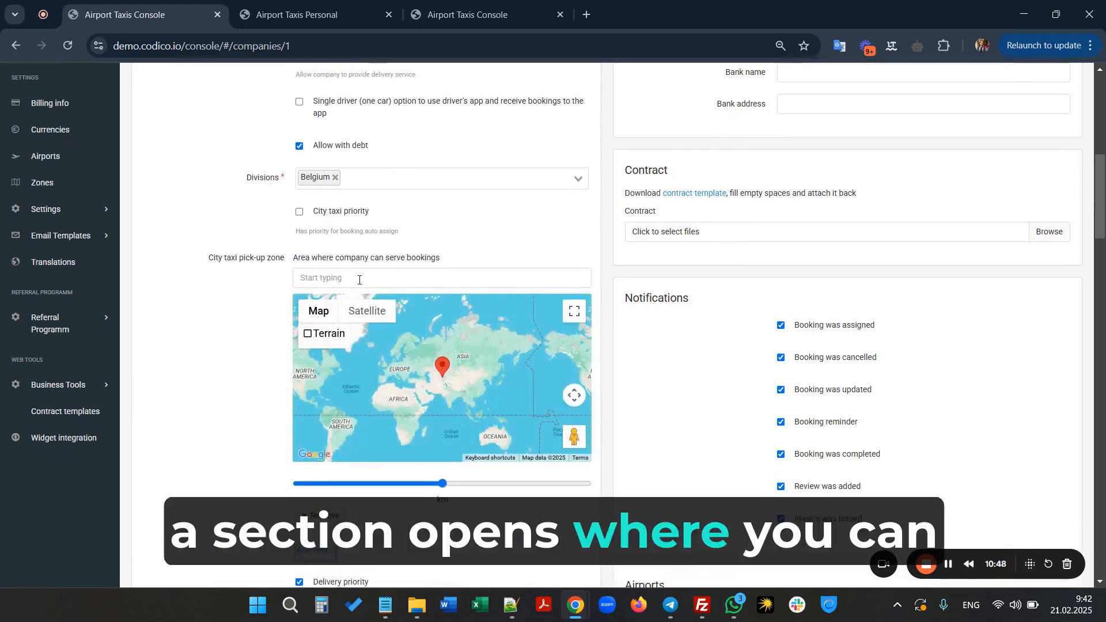
pyautogui.click(359, 280)
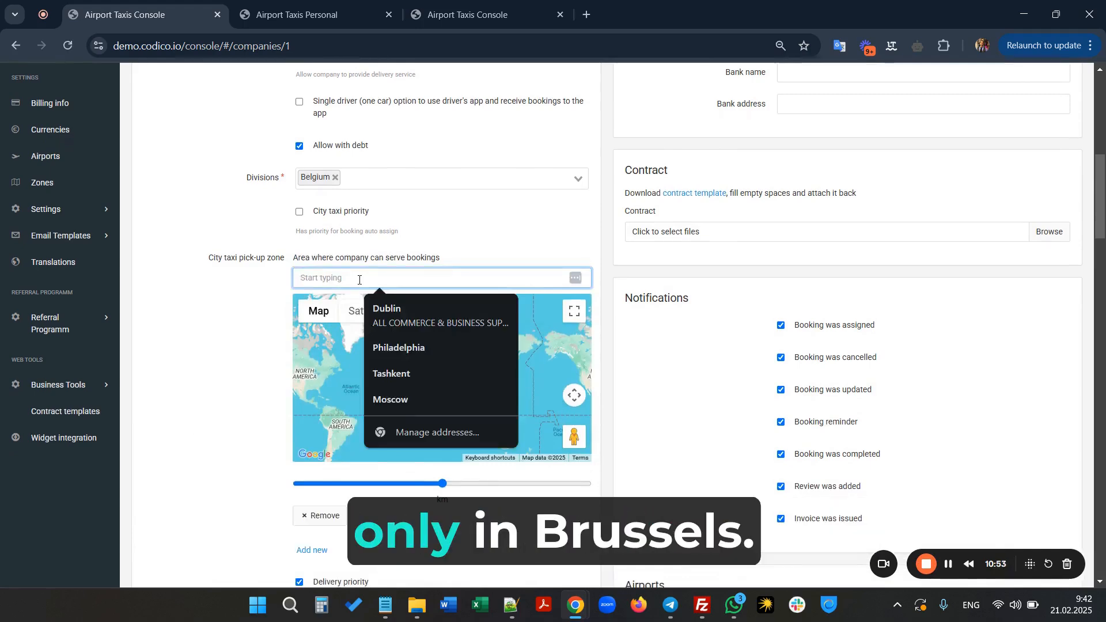
pyautogui.write('bruss')
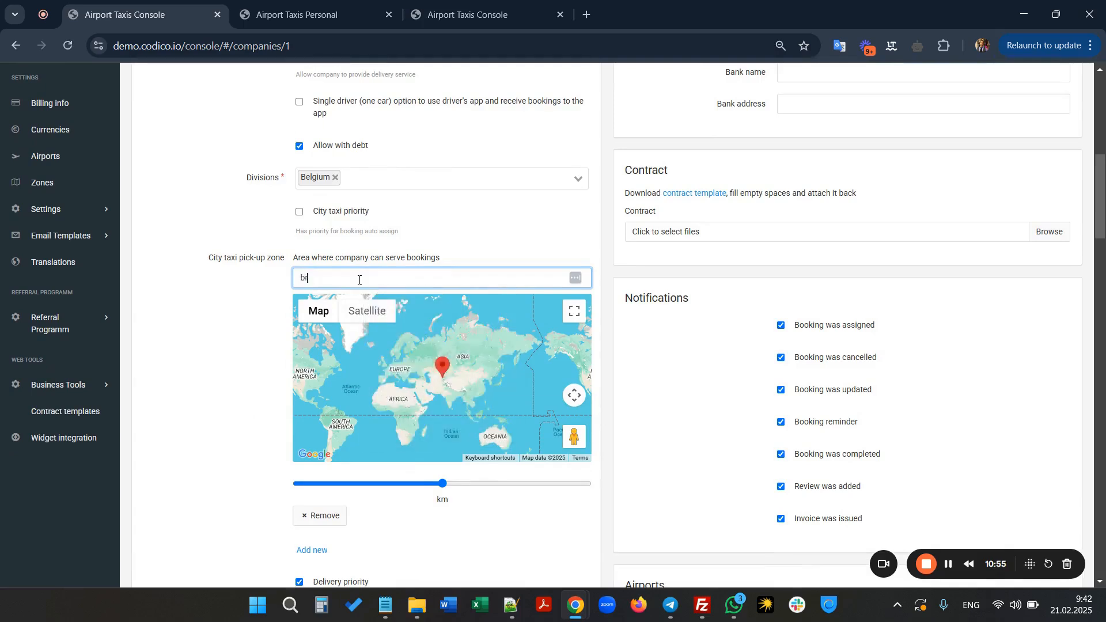
pyautogui.click(336, 300)
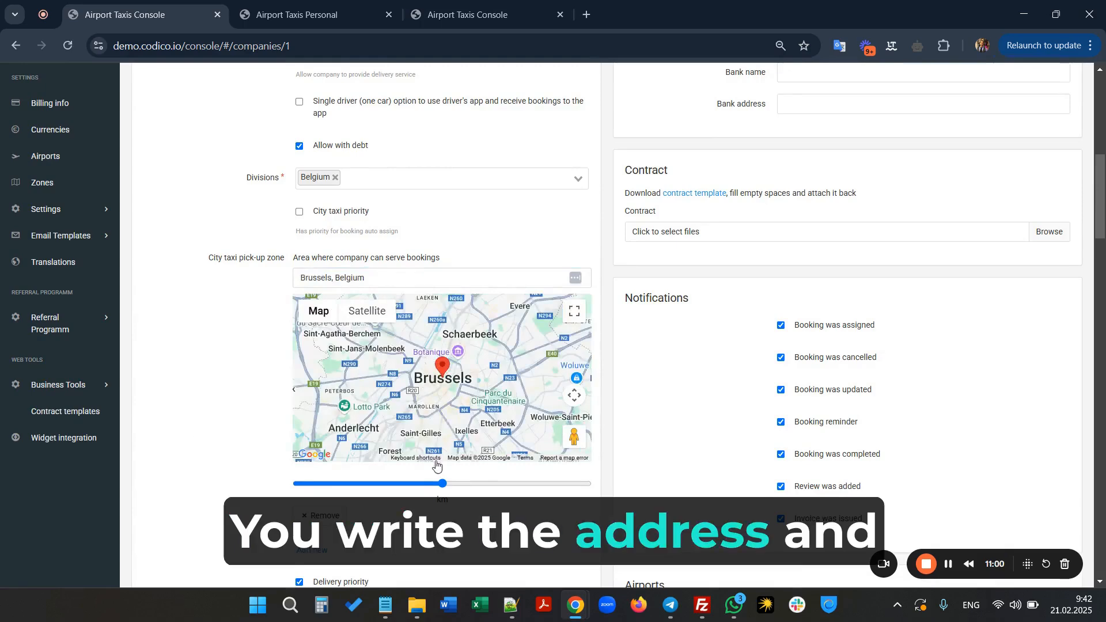
pyautogui.click(442, 484)
pyautogui.moveTo(452, 488); pyautogui.dragTo(616, 492)
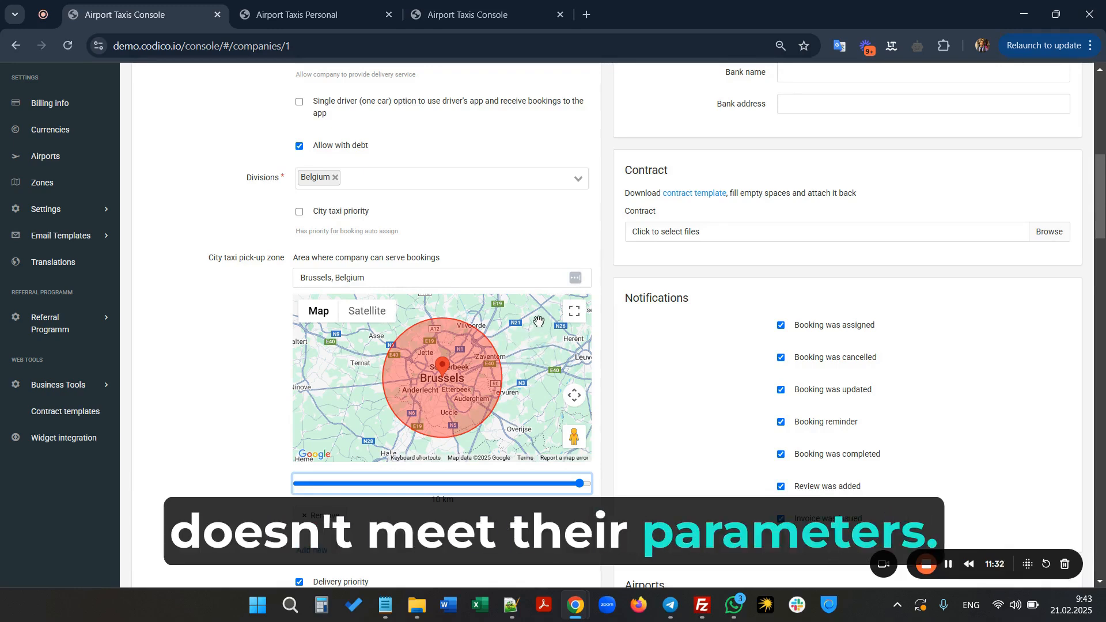
# Add a second city taxi pick-up zone centred on Nice, France with a 10 km radius.
pyautogui.scroll(-3, 483, 410)
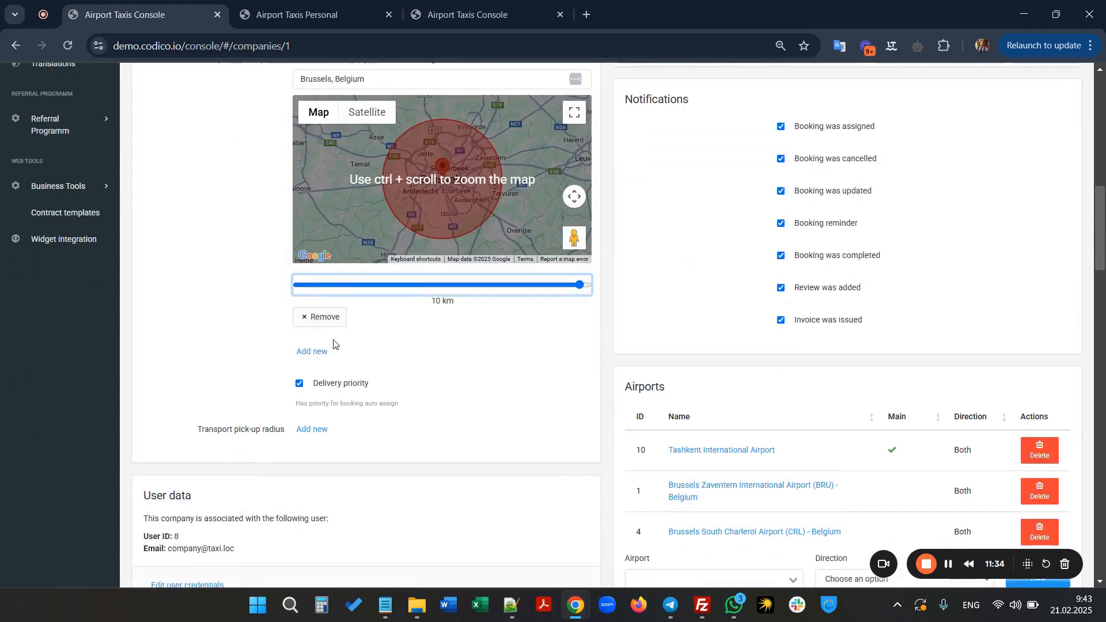
pyautogui.click(312, 353)
pyautogui.click(389, 370)
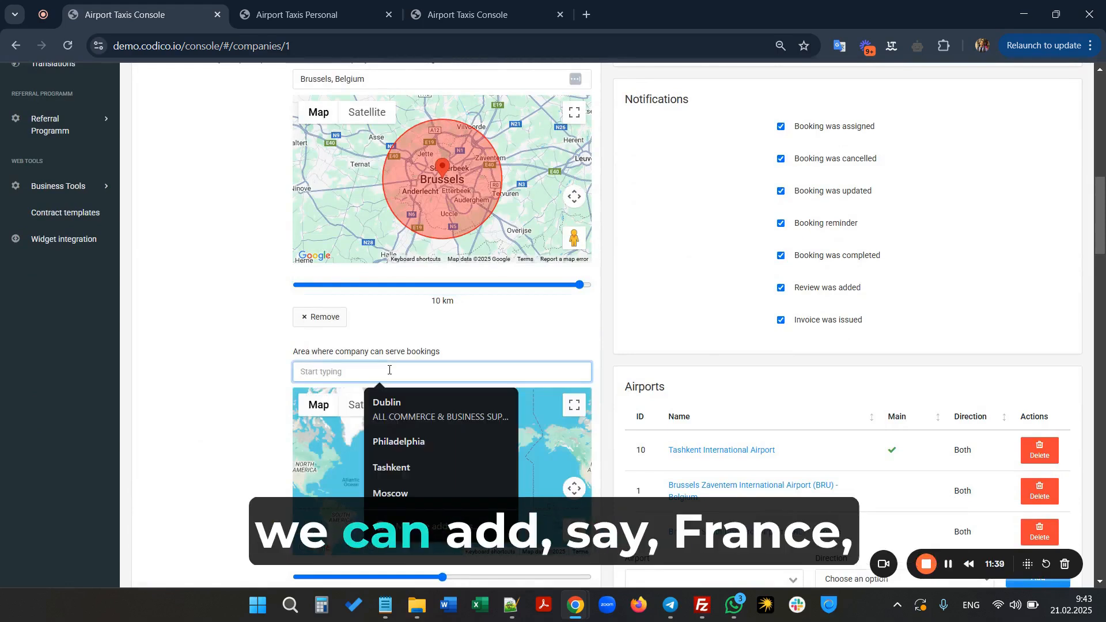
pyautogui.write('ce')
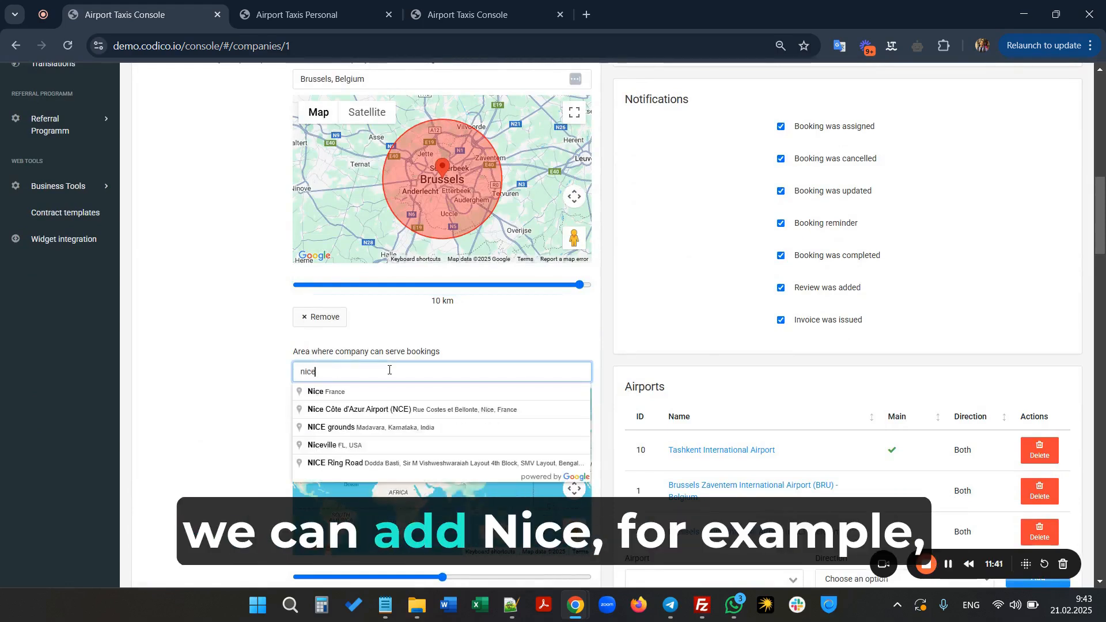
pyautogui.click(326, 392)
pyautogui.scroll(-3, 443, 403)
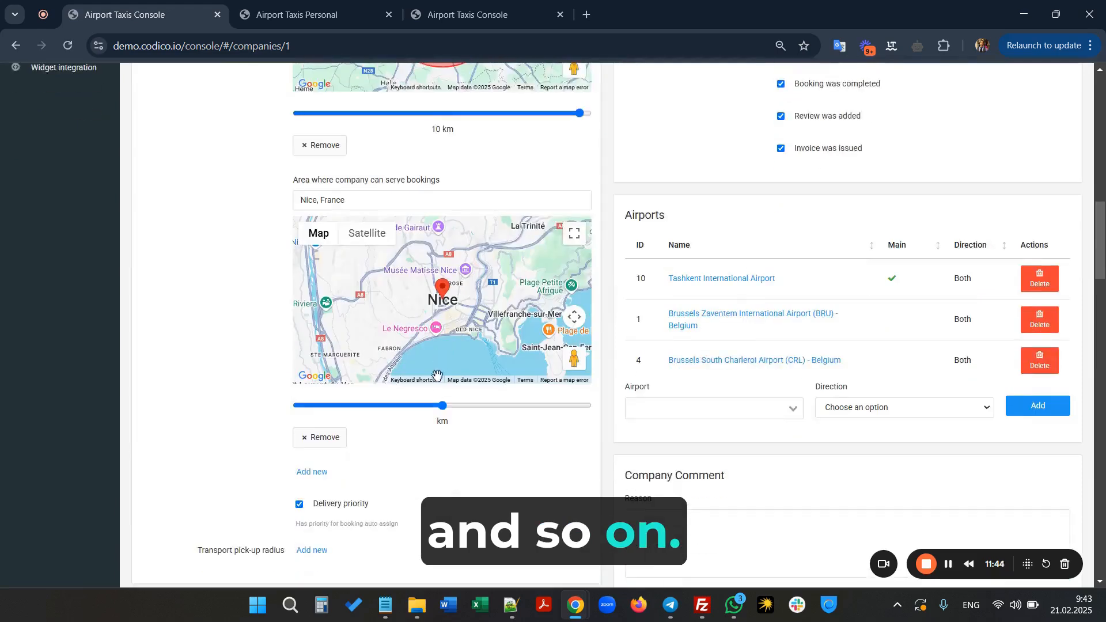
pyautogui.moveTo(444, 408); pyautogui.dragTo(583, 407)
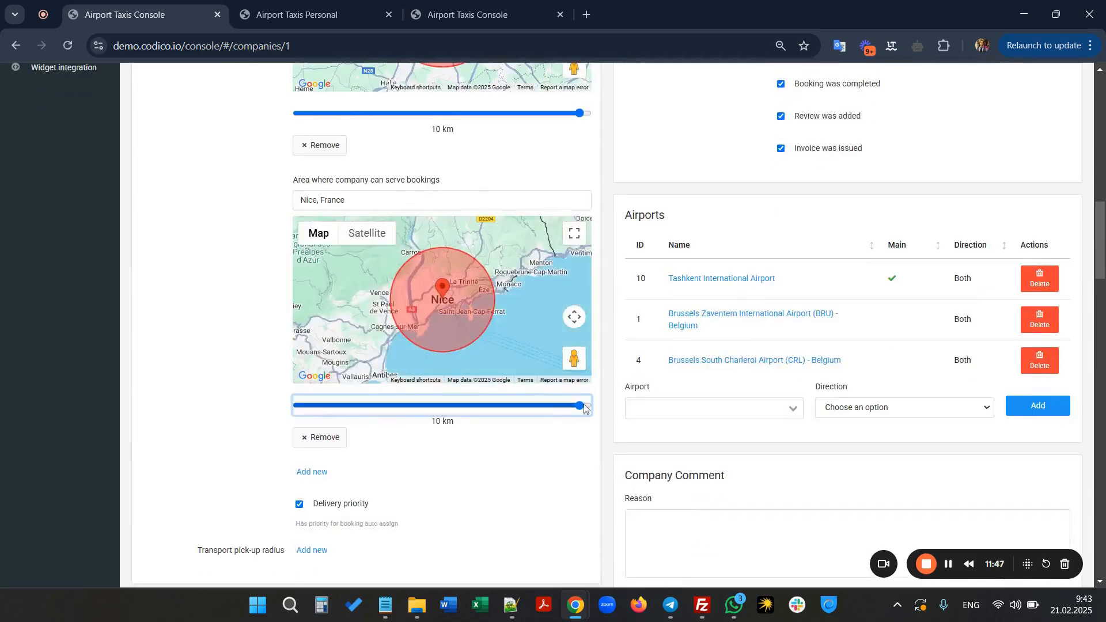
# Add a new, unfilled transport pick-up radius area beneath MyTaxi's Delivery priority option.
pyautogui.scroll(-3, 556, 433)
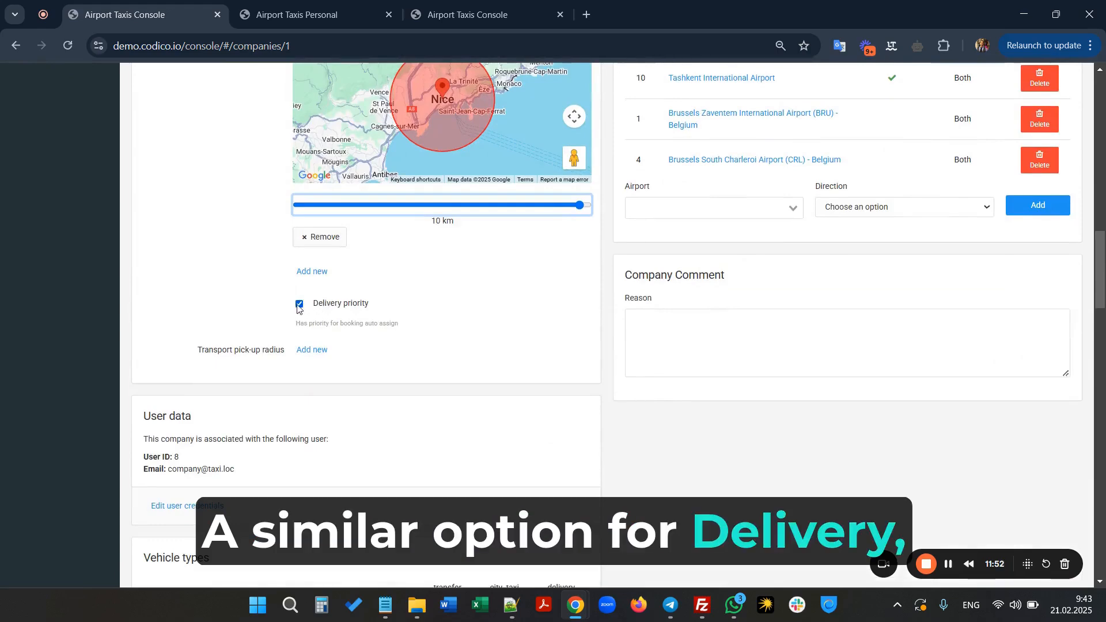
pyautogui.scroll(5, 395, 290)
pyautogui.scroll(6, 395, 290)
pyautogui.scroll(-4, 395, 290)
pyautogui.scroll(5, 396, 290)
pyautogui.scroll(-12, 396, 290)
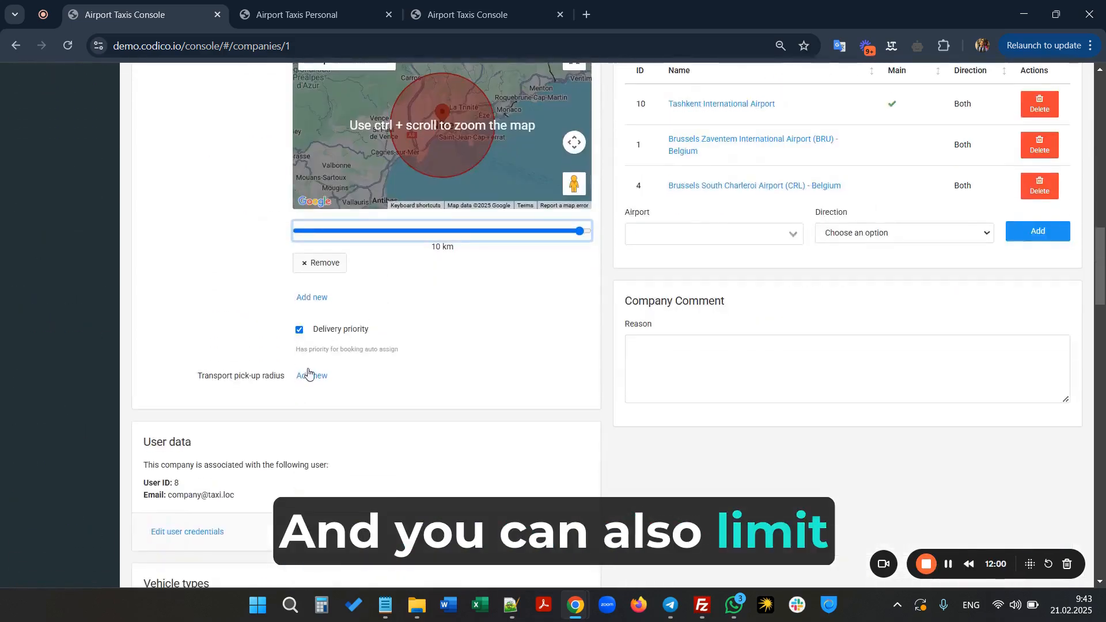
pyautogui.scroll(-2, 394, 406)
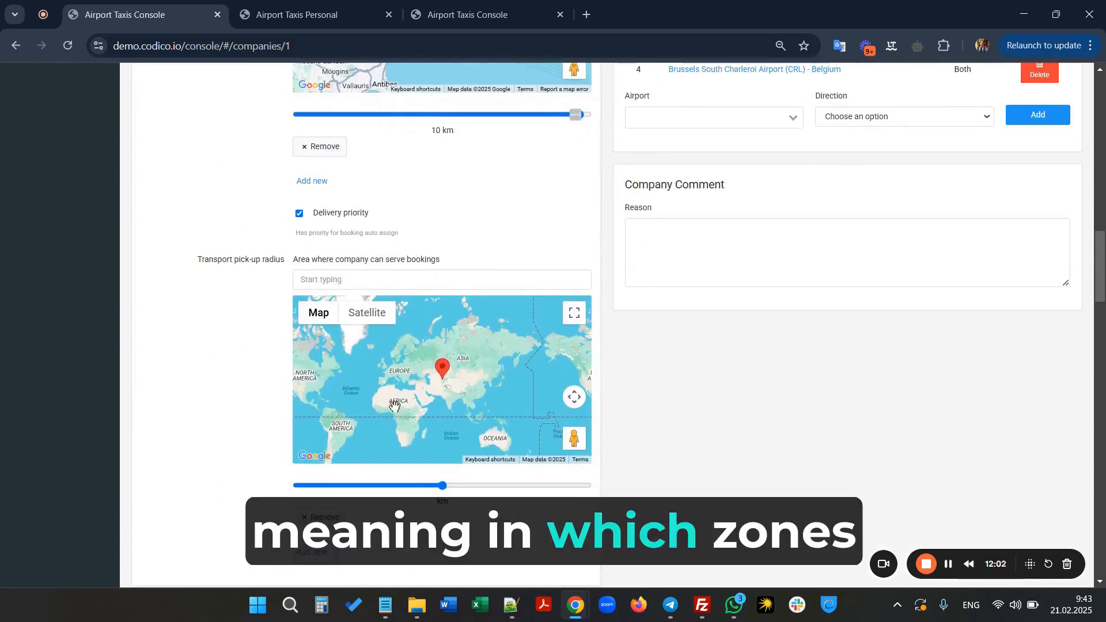
# Disable the city_taxi option for the Saloon (Belgium) in MyTaxi's vehicle types.
pyautogui.scroll(-5, 394, 406)
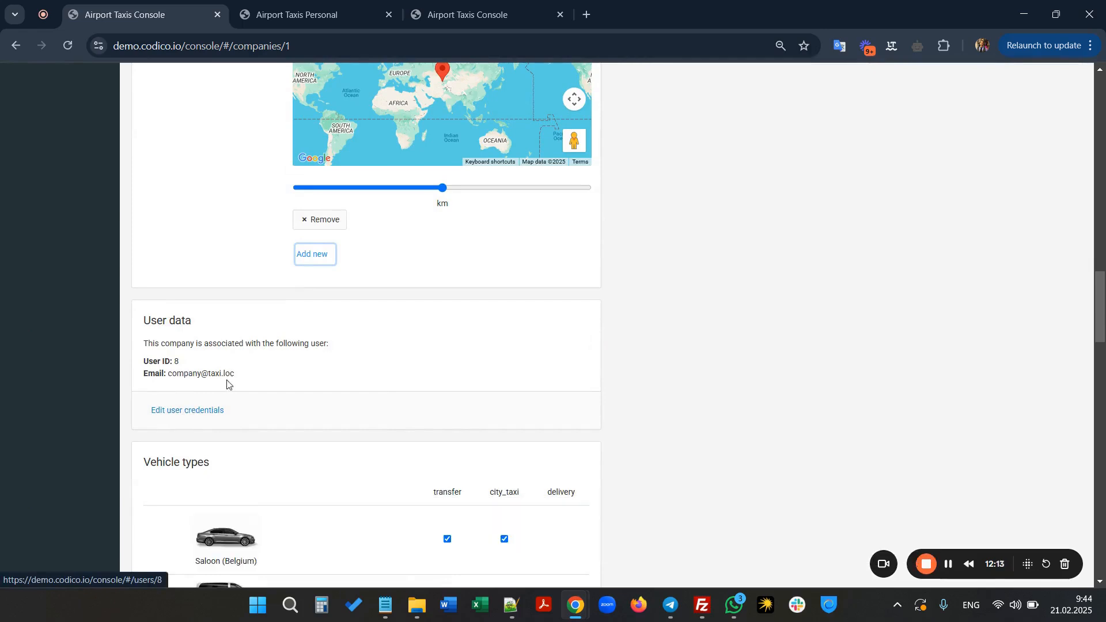
pyautogui.scroll(-5, 227, 384)
pyautogui.scroll(-13, 227, 385)
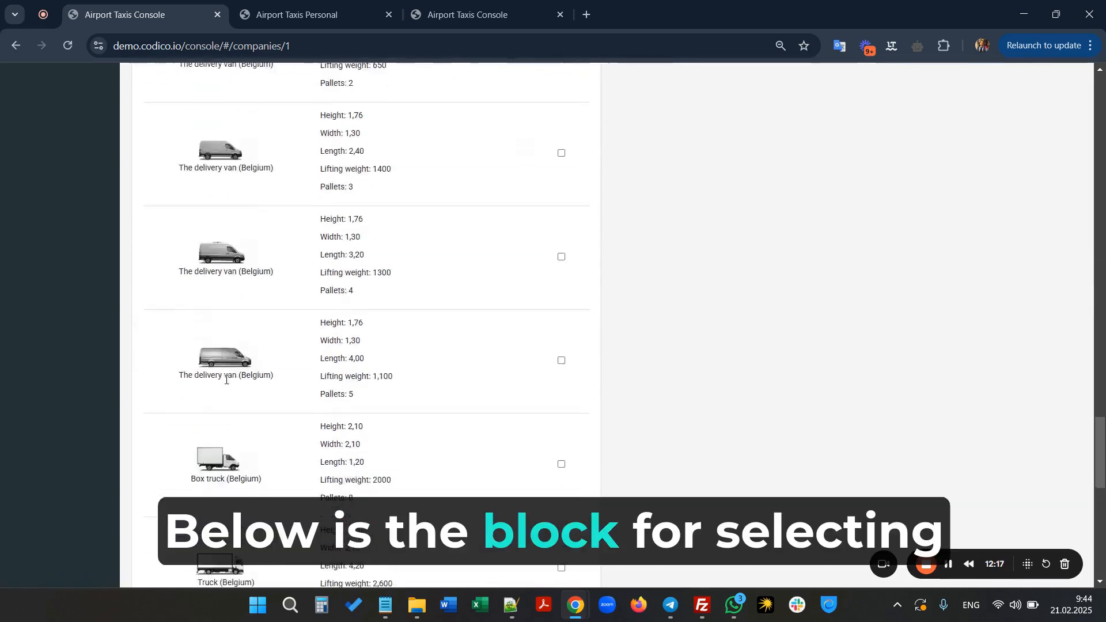
pyautogui.scroll(11, 226, 383)
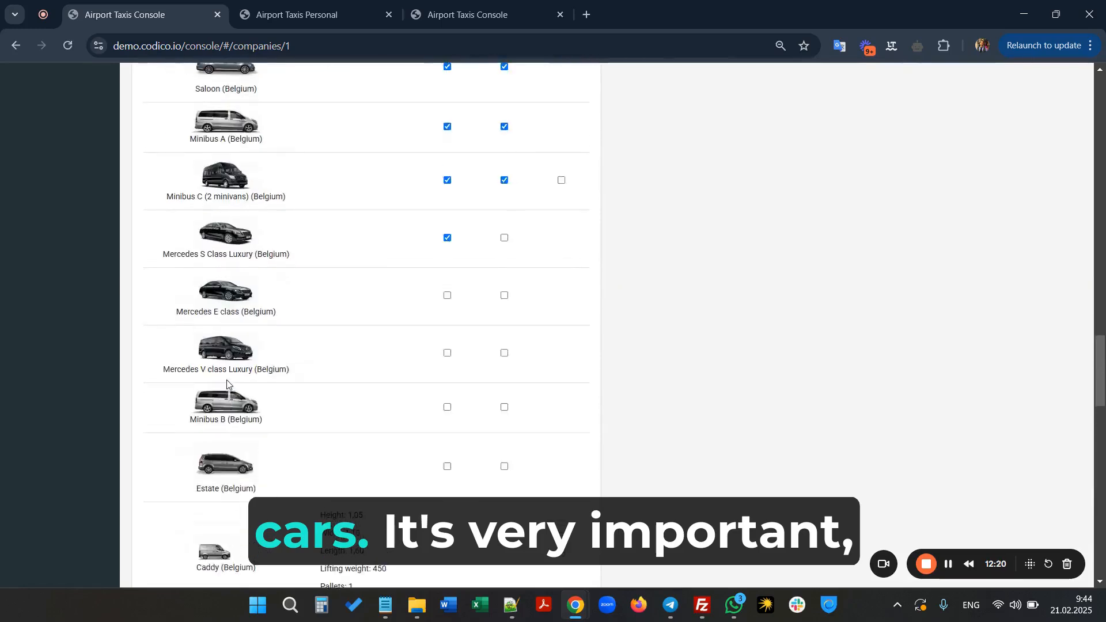
pyautogui.scroll(2, 316, 311)
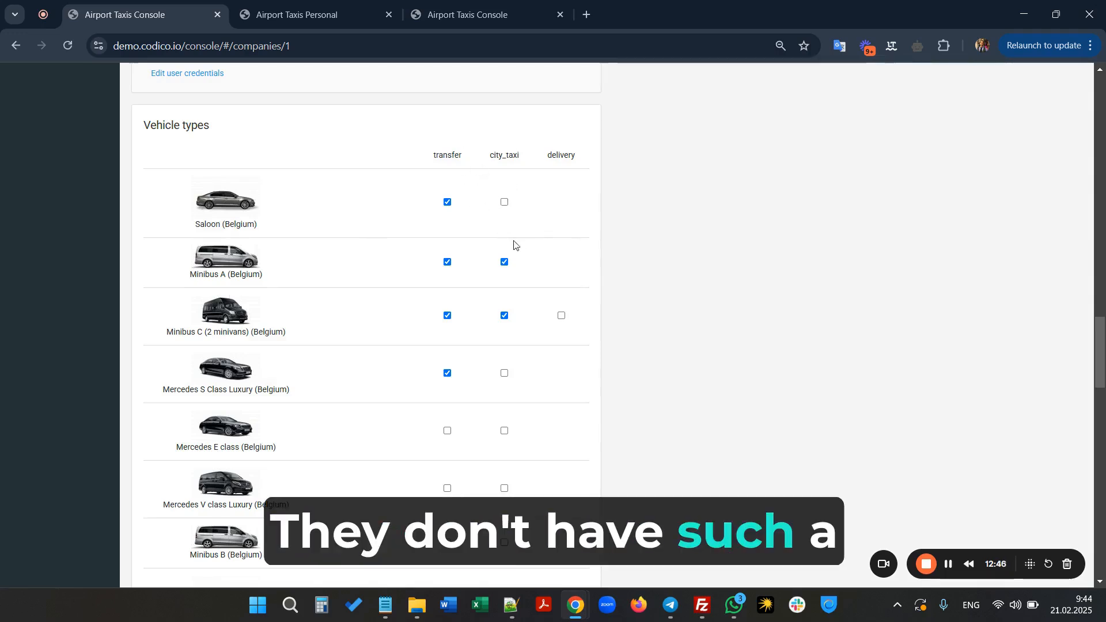
# Add France to MyTaxi's divisions and check the French entries in its vehicle types.
pyautogui.scroll(-20, 511, 279)
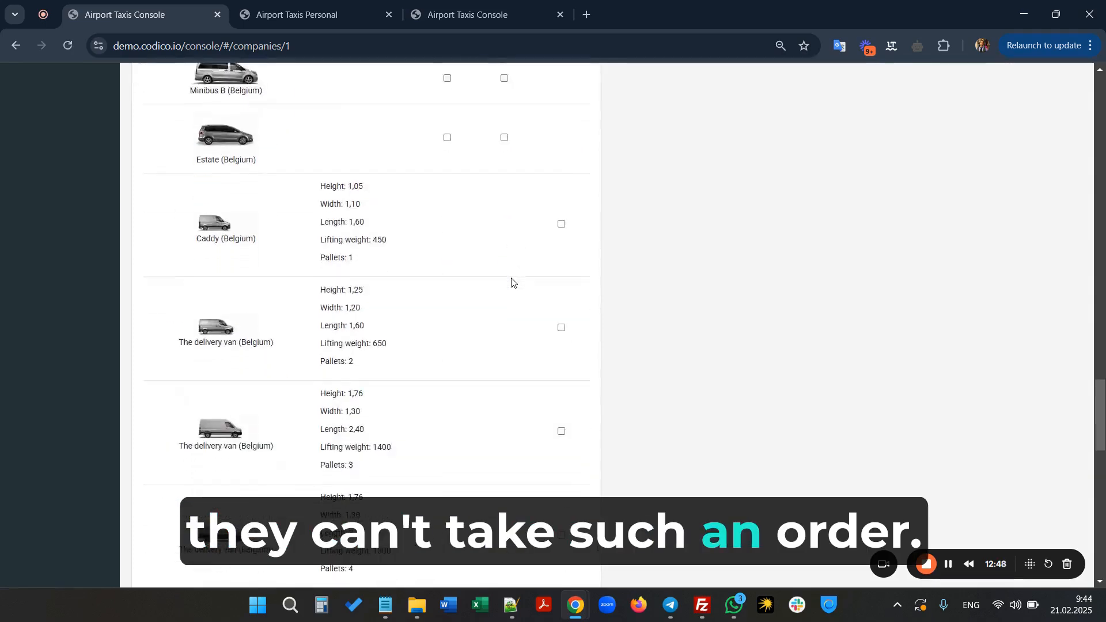
pyautogui.scroll(15, 511, 281)
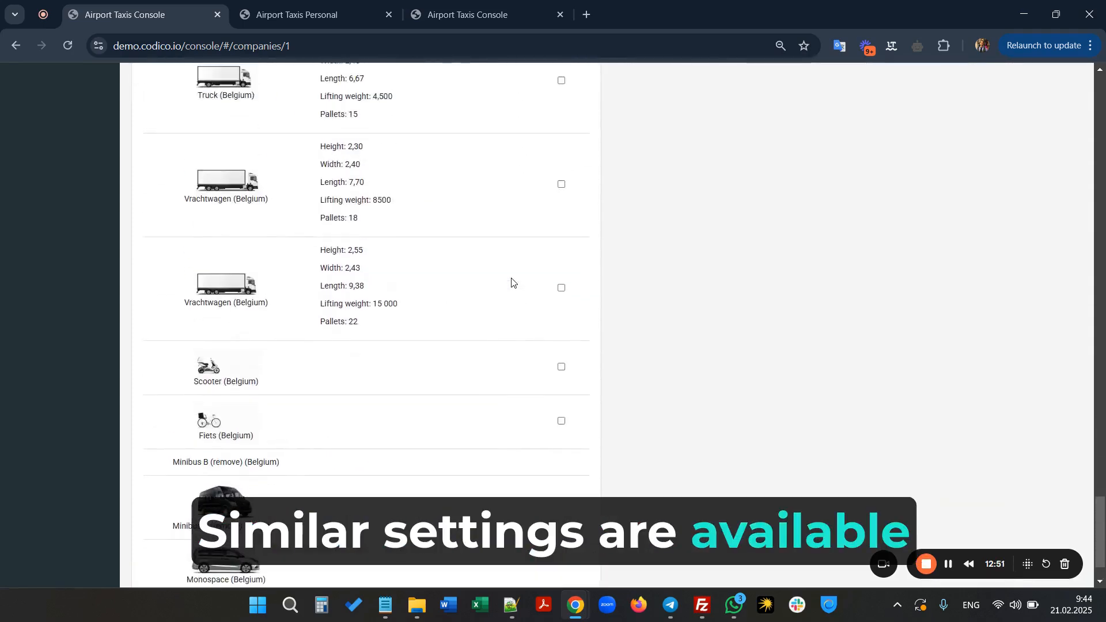
pyautogui.scroll(20, 511, 282)
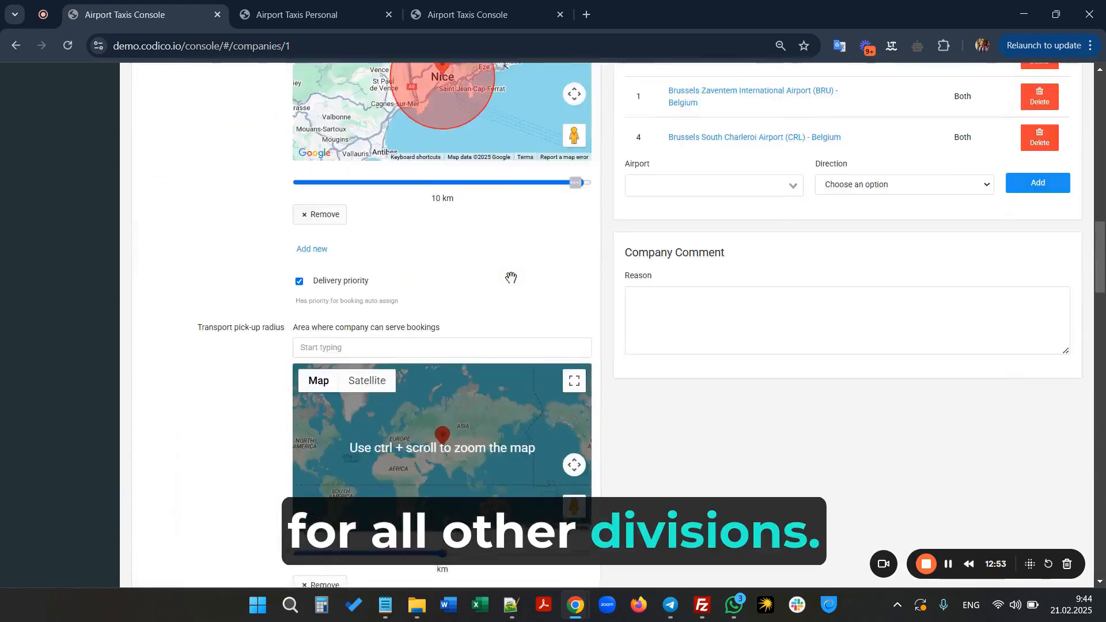
pyautogui.write('fra')
pyautogui.press('Return')
pyautogui.scroll(-4, 389, 294)
pyautogui.scroll(-20, 389, 293)
pyautogui.scroll(-1, 389, 294)
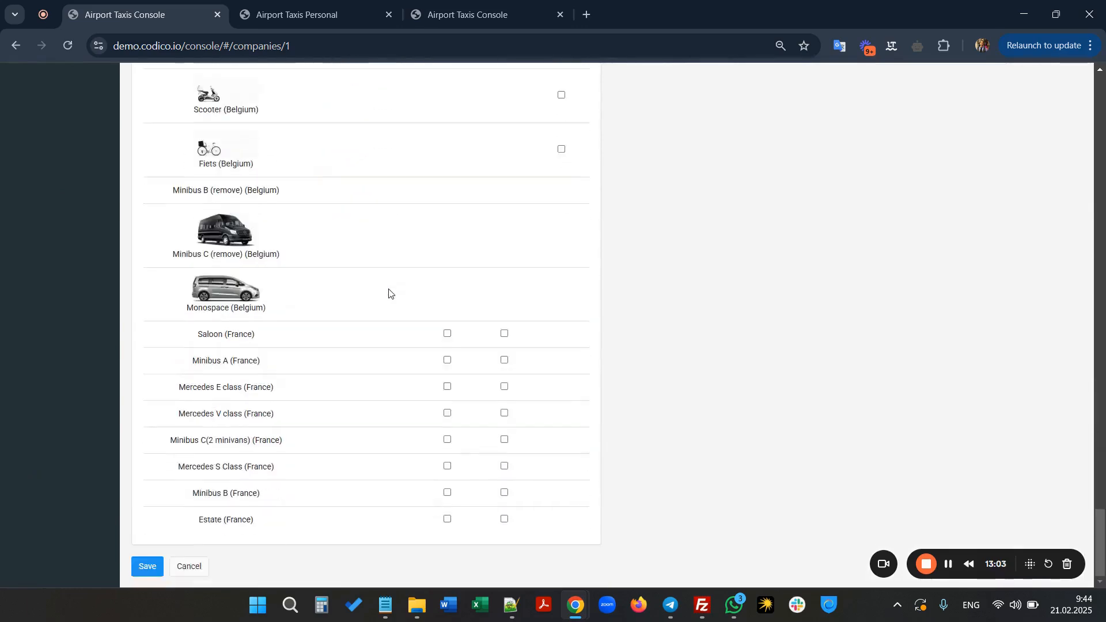
# Examine MyTaxi's billing details, contract upload, notification options and assigned airports.
pyautogui.scroll(20, 637, 280)
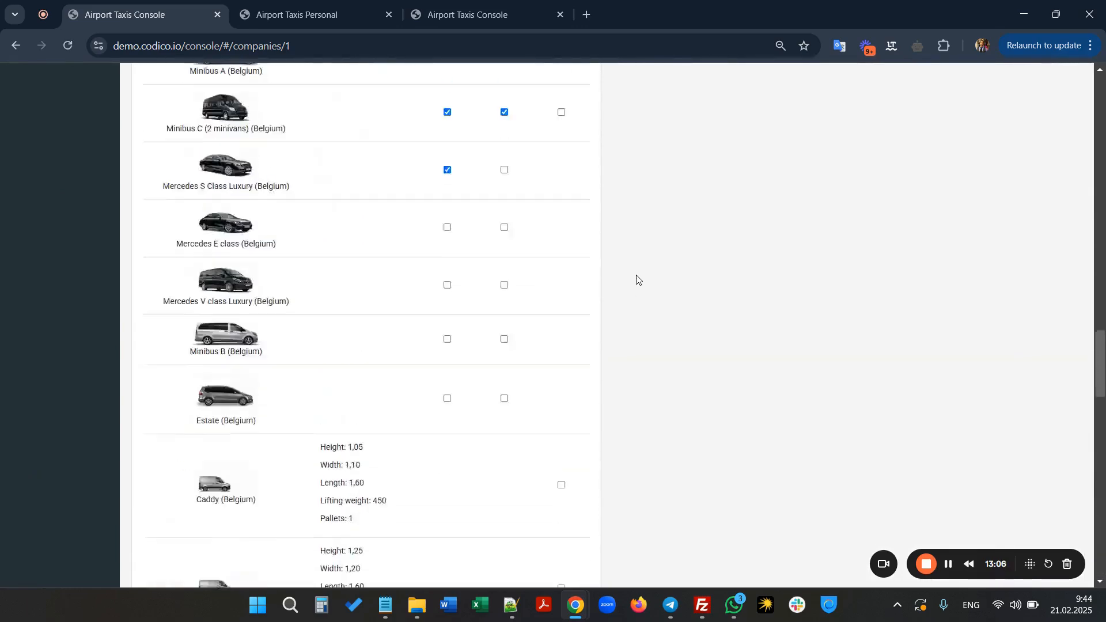
pyautogui.scroll(-1, 743, 244)
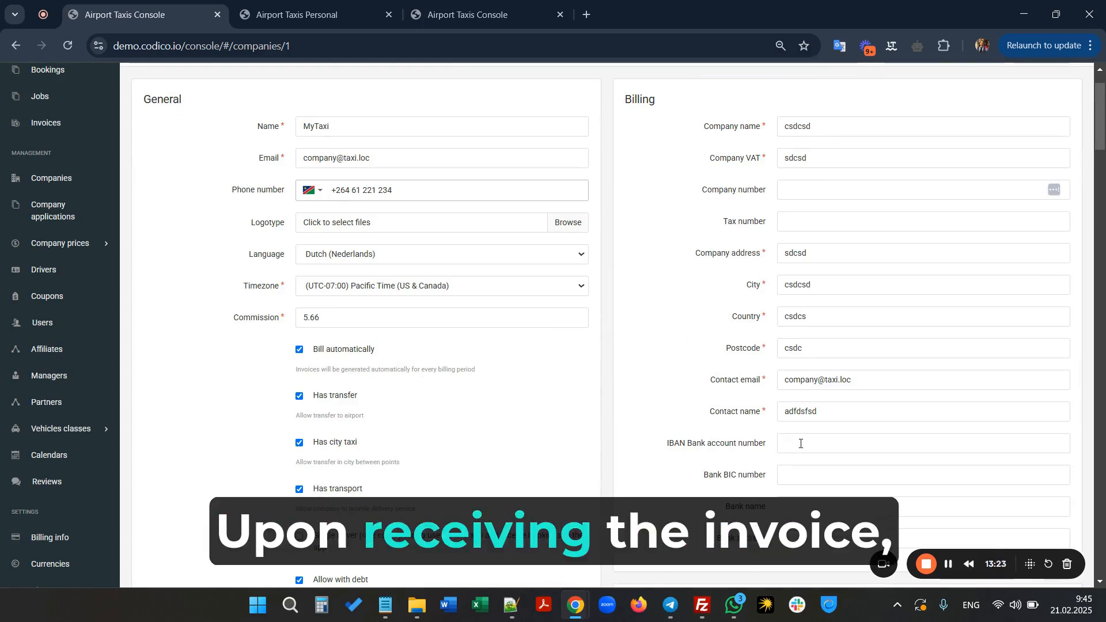
pyautogui.scroll(-1, 756, 330)
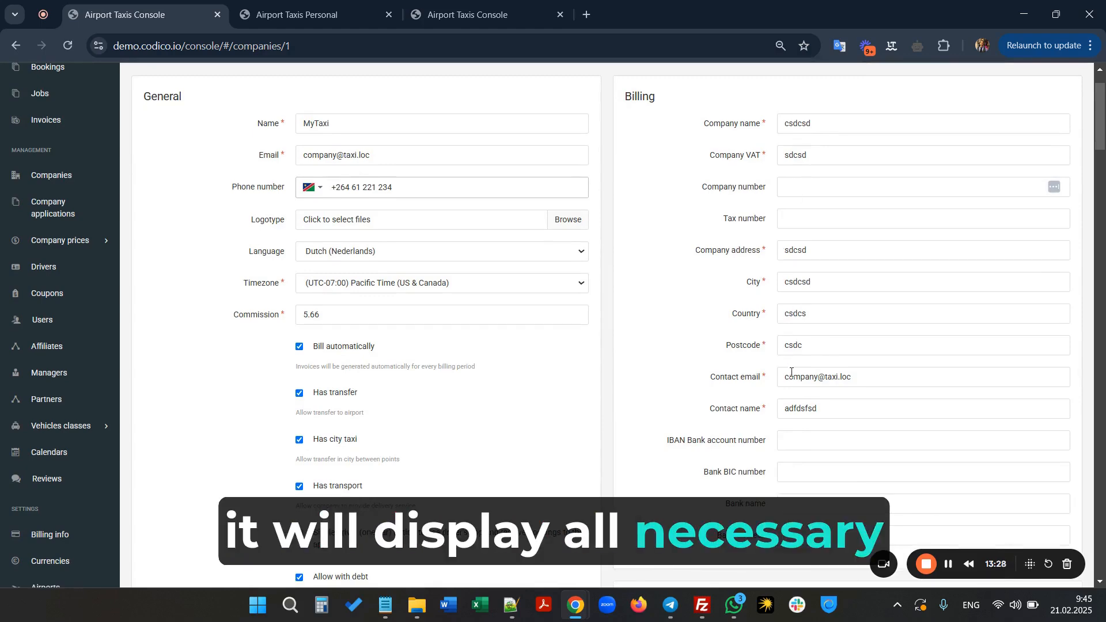
pyautogui.scroll(-5, 791, 371)
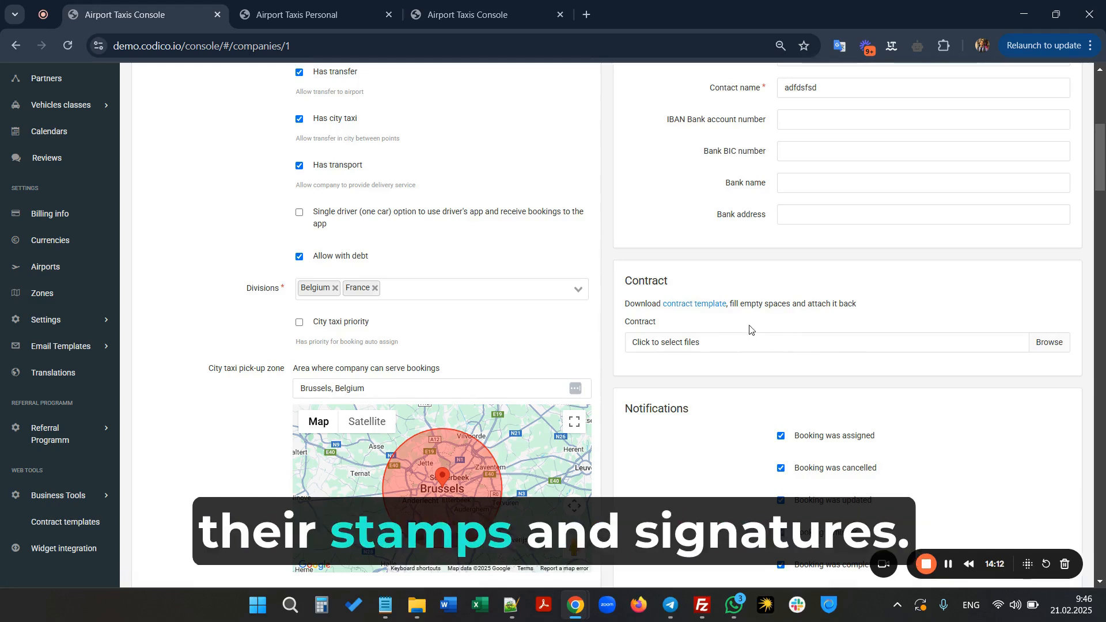
pyautogui.scroll(-2, 759, 329)
pyautogui.scroll(-3, 760, 329)
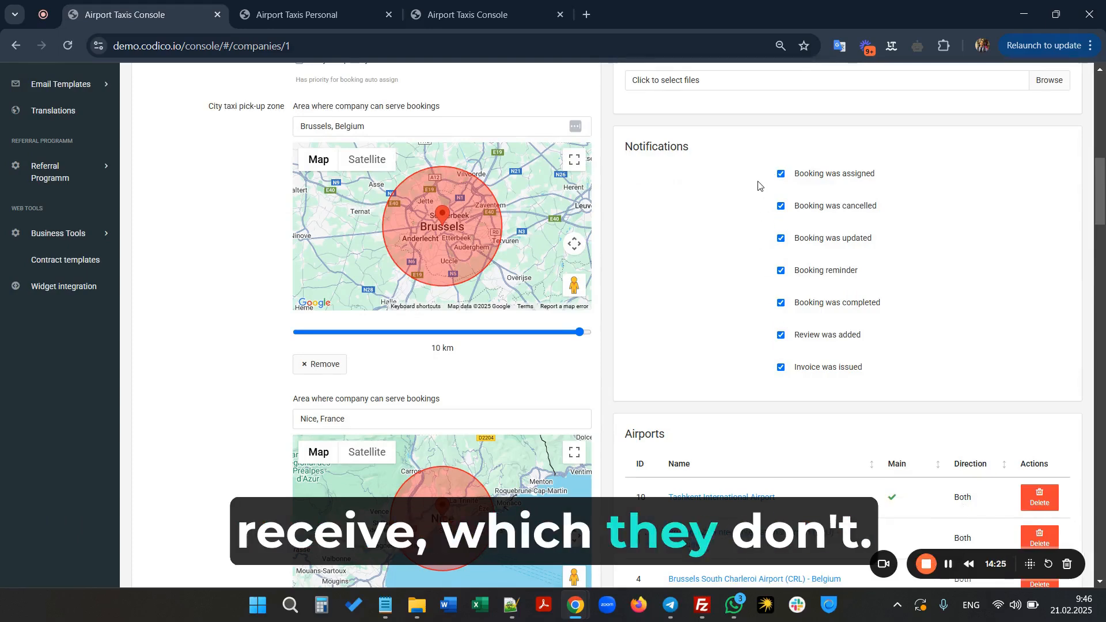
pyautogui.scroll(-5, 757, 207)
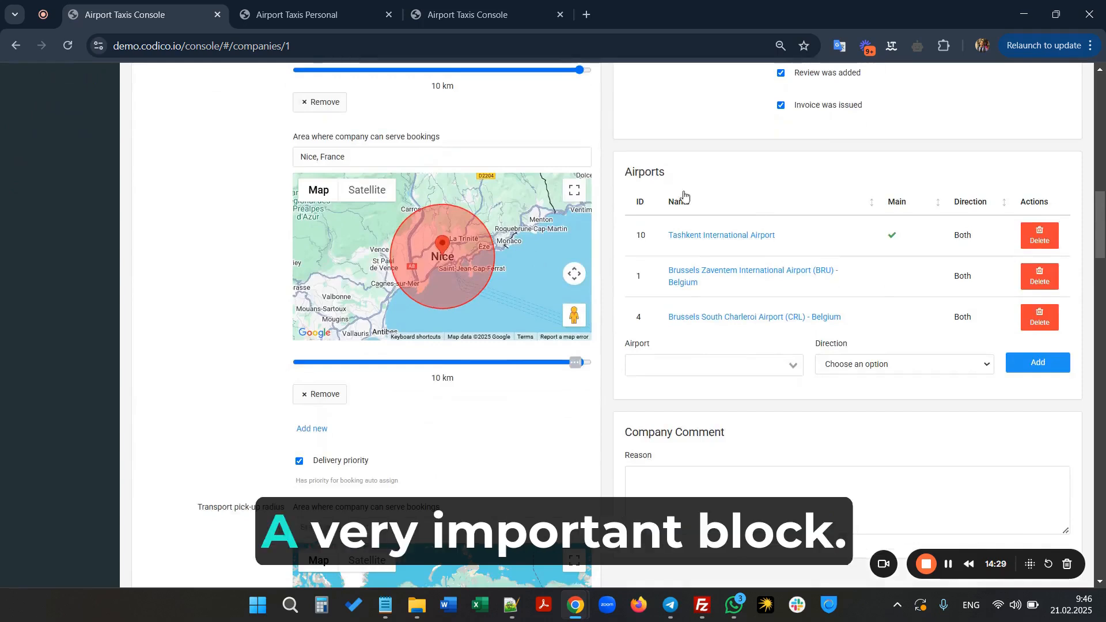
pyautogui.scroll(-1, 704, 249)
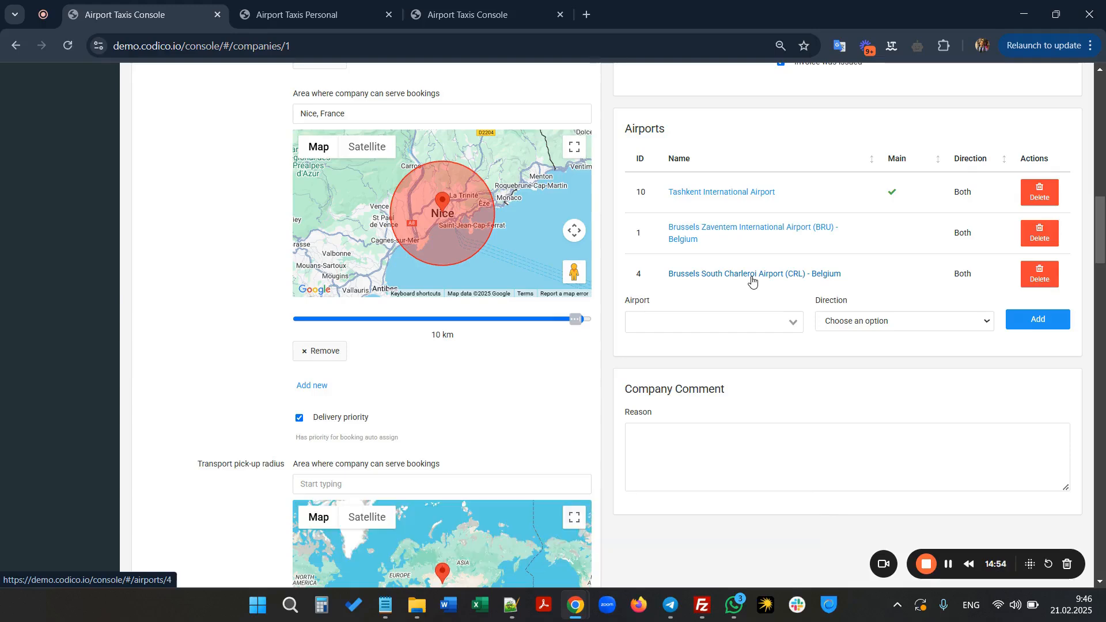
pyautogui.scroll(-1, 729, 205)
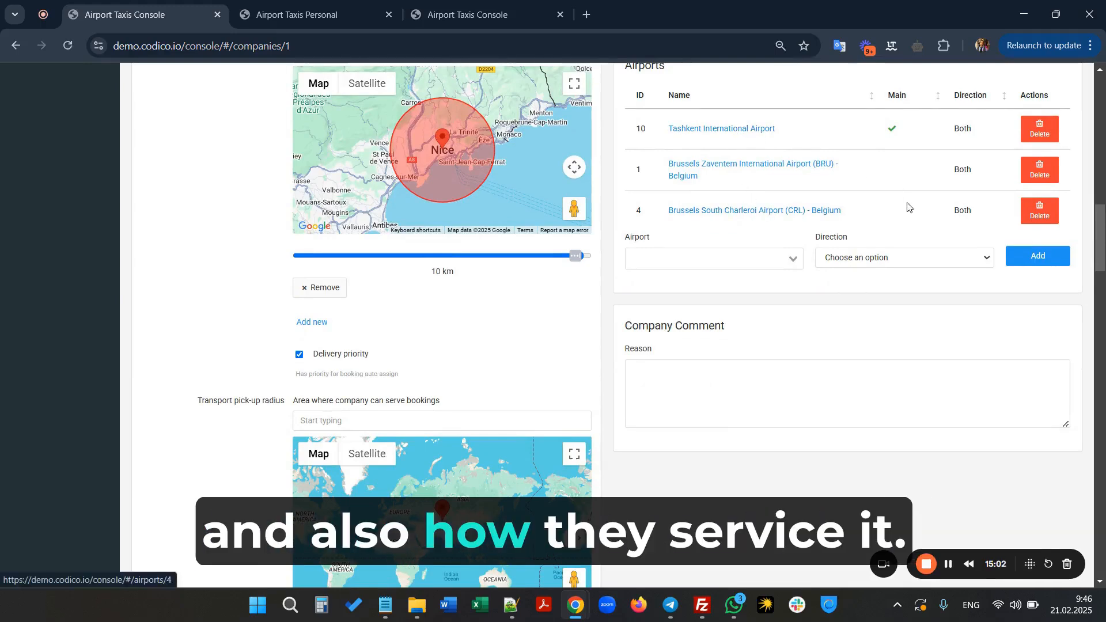
# Select Brussels Zaventem International Airport (BRU) - Belgium for a new airport entry and view its direction options.
pyautogui.click(734, 257)
pyautogui.write('brus')
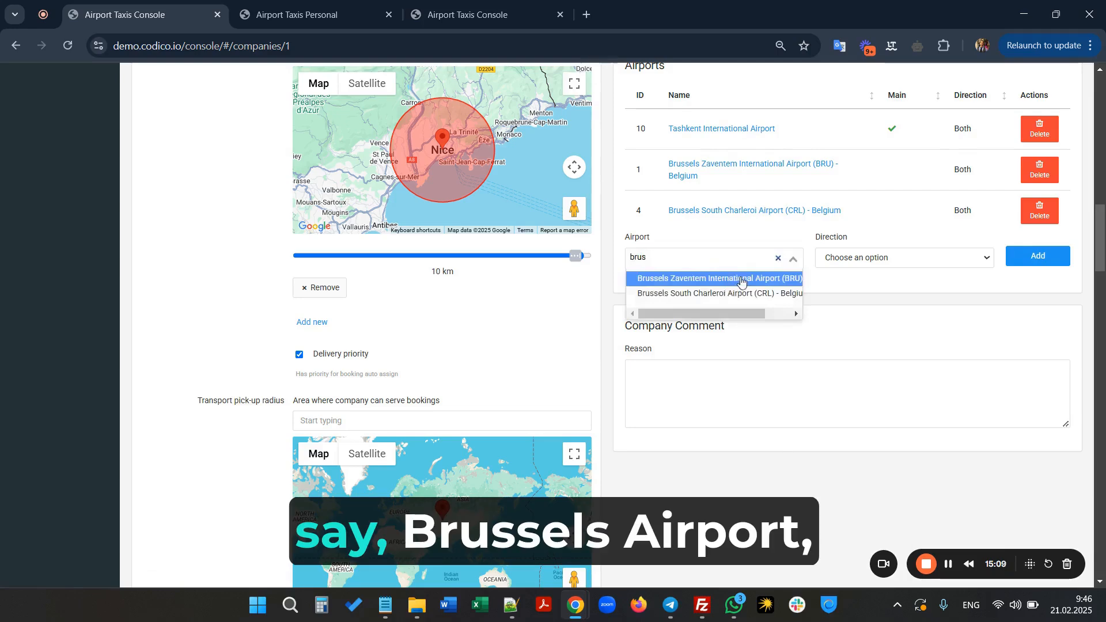
pyautogui.click(727, 281)
pyautogui.click(852, 264)
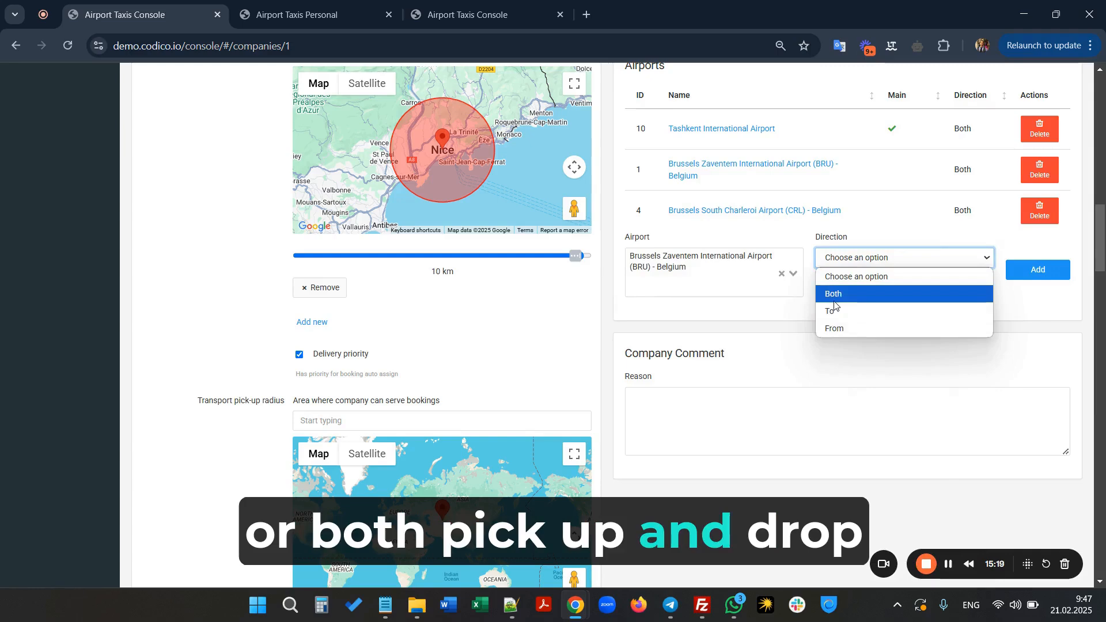
pyautogui.click(802, 311)
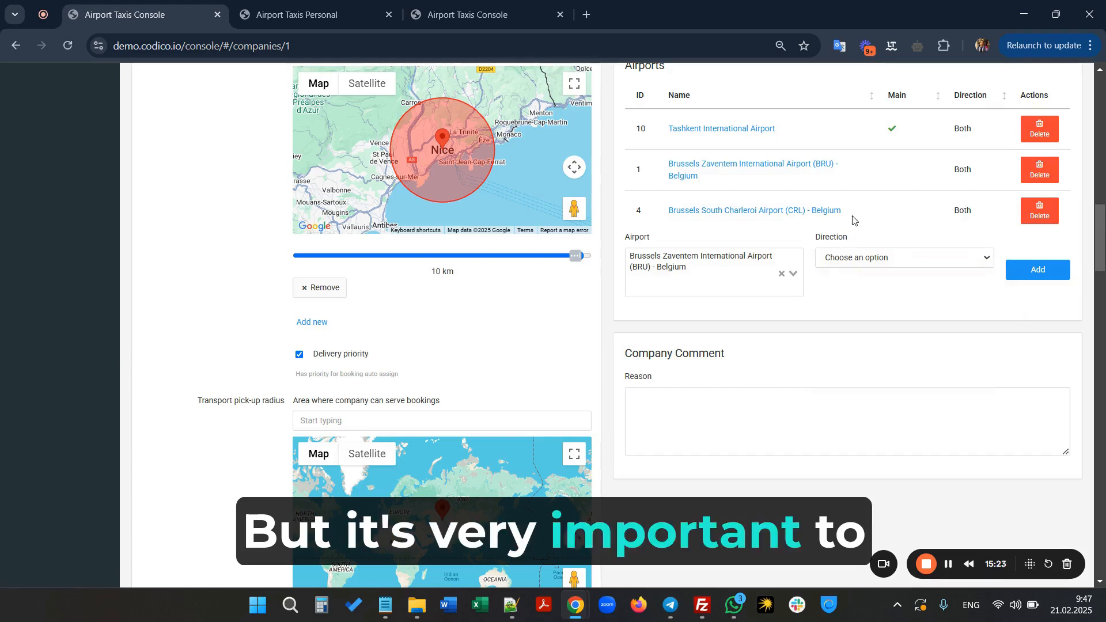
# Review MyTaxi's assigned airports and the Company Comment field, returning to the start of the company form.
pyautogui.scroll(2, 852, 219)
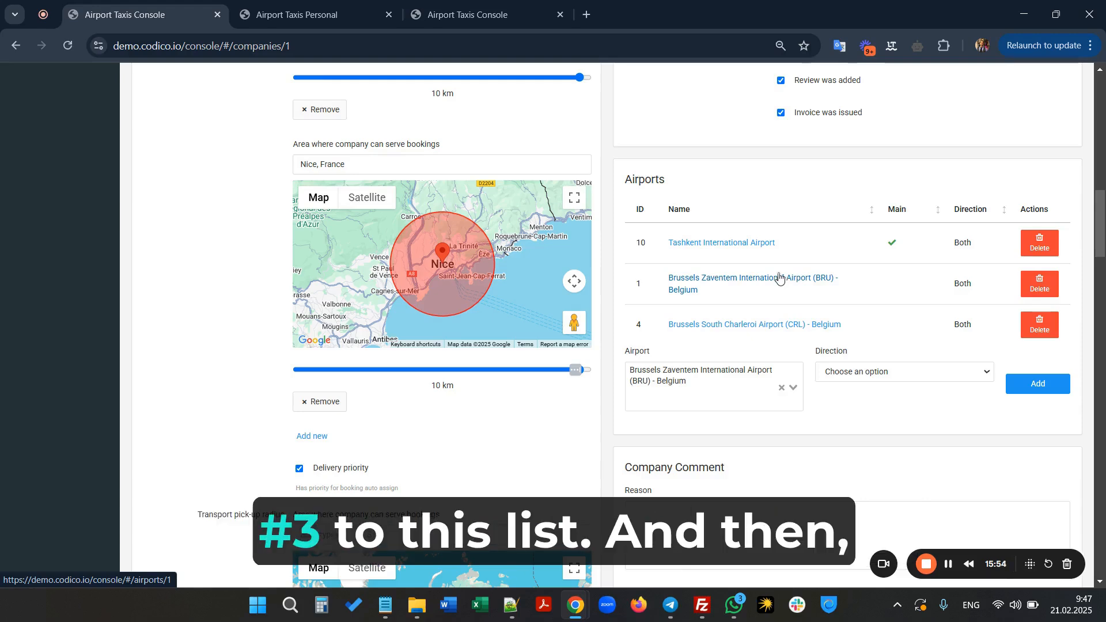
pyautogui.scroll(-1, 767, 281)
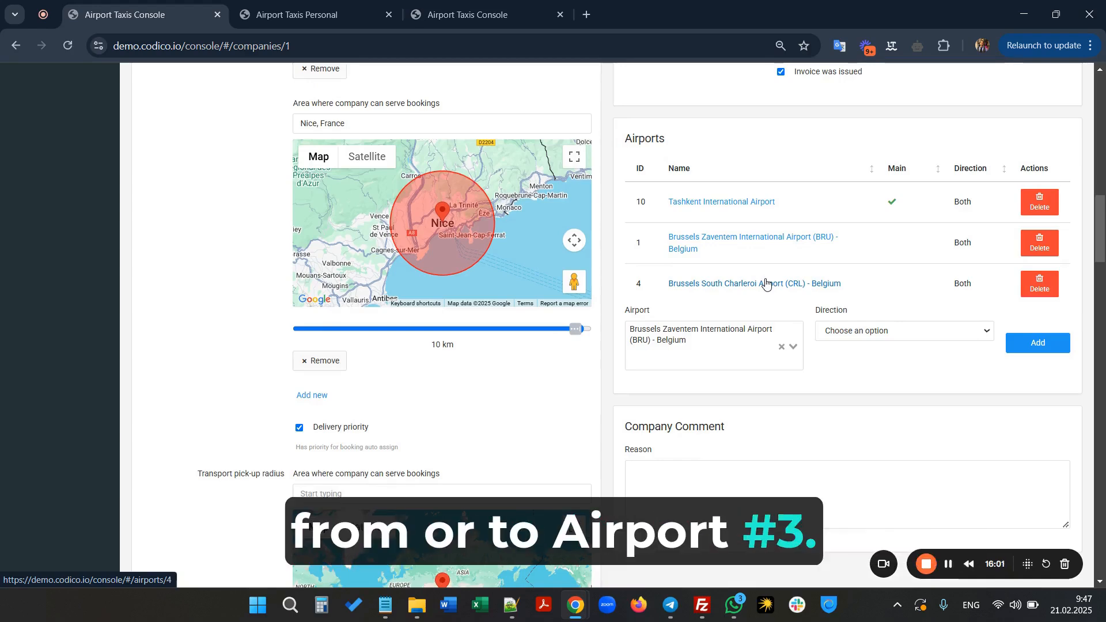
pyautogui.scroll(-3, 766, 282)
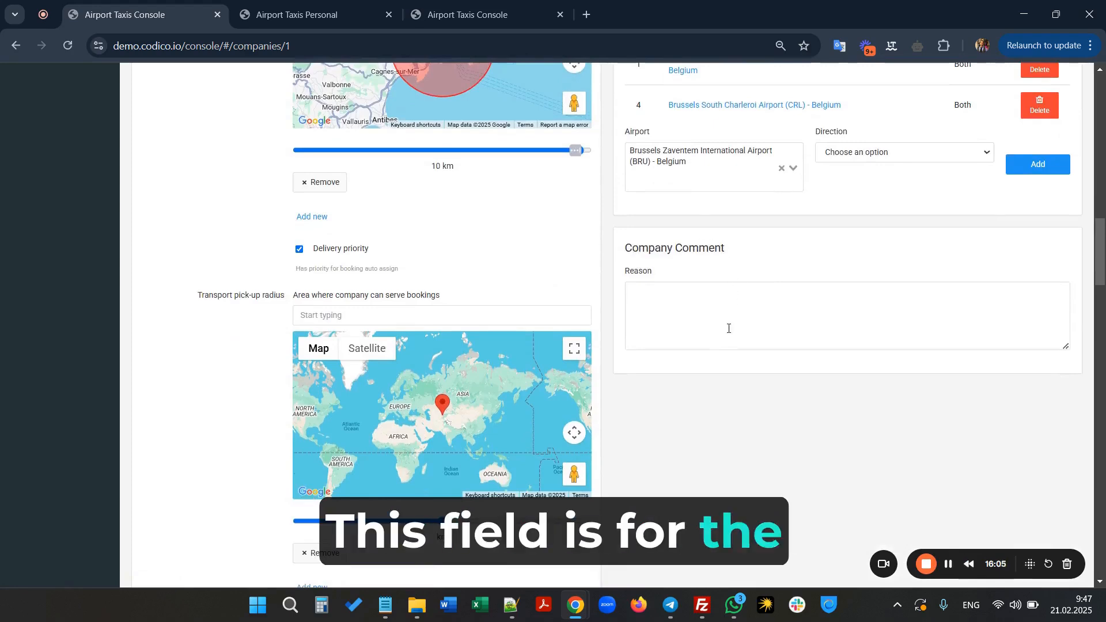
pyautogui.scroll(-1, 729, 329)
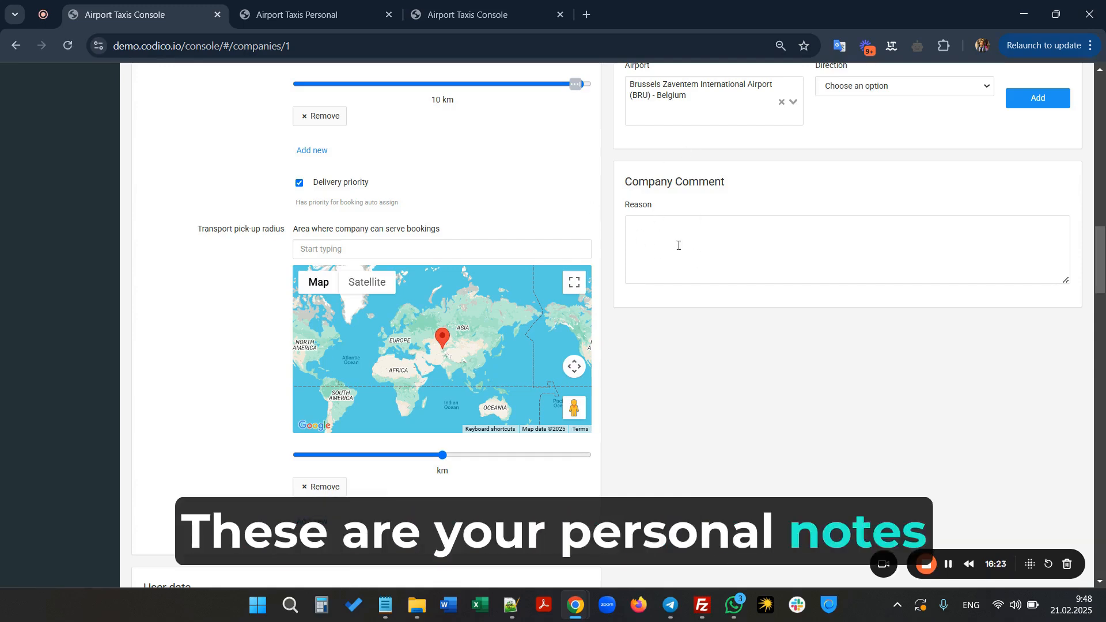
pyautogui.scroll(15, 643, 247)
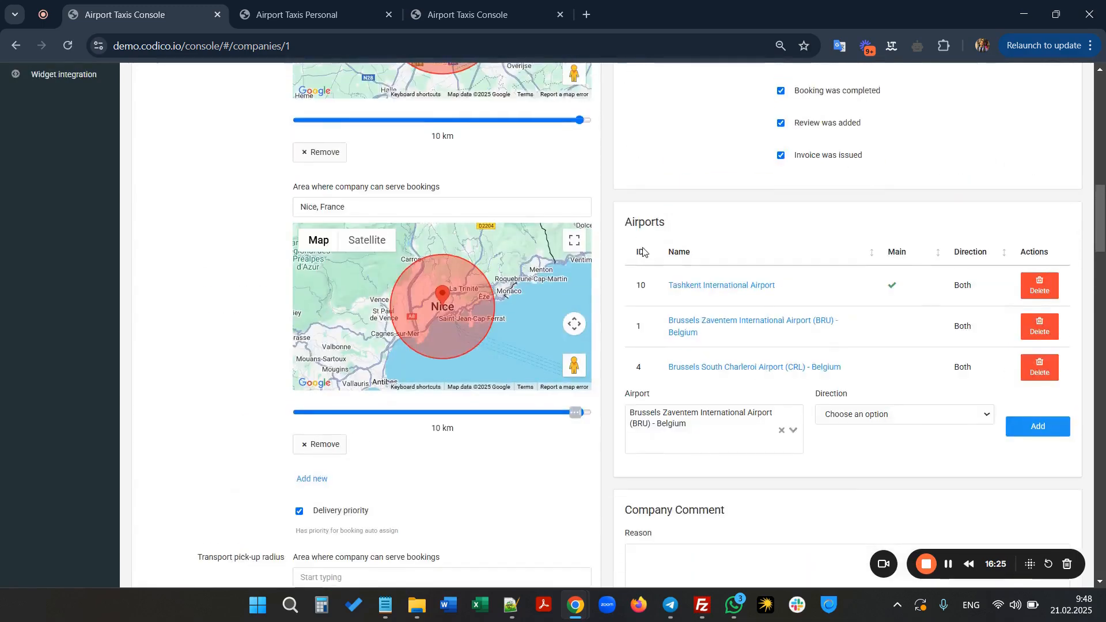
pyautogui.scroll(10, 643, 247)
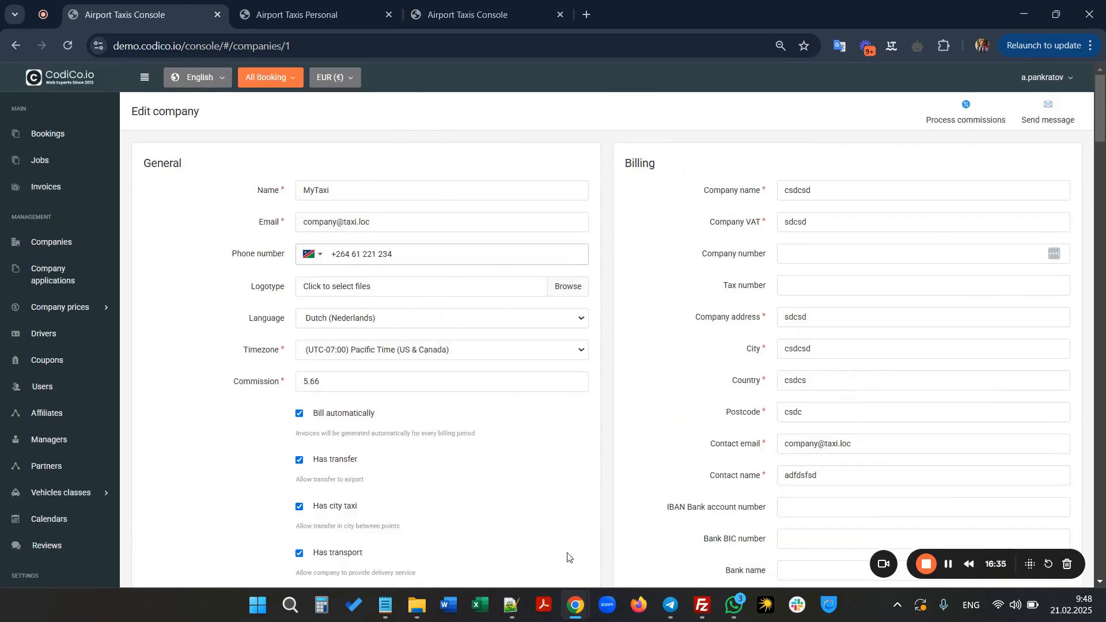
# Switch to MyTaxi's company account in the incognito browser window and open its Help Center options.
pyautogui.moveTo(575, 605)
pyautogui.click(599, 554)
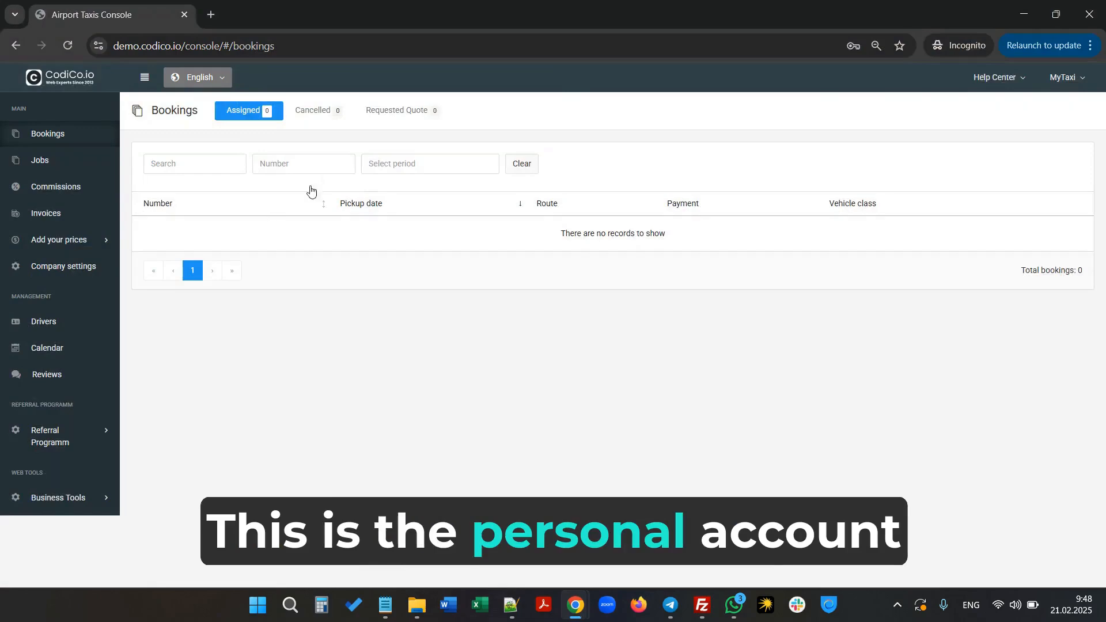
pyautogui.click(1025, 81)
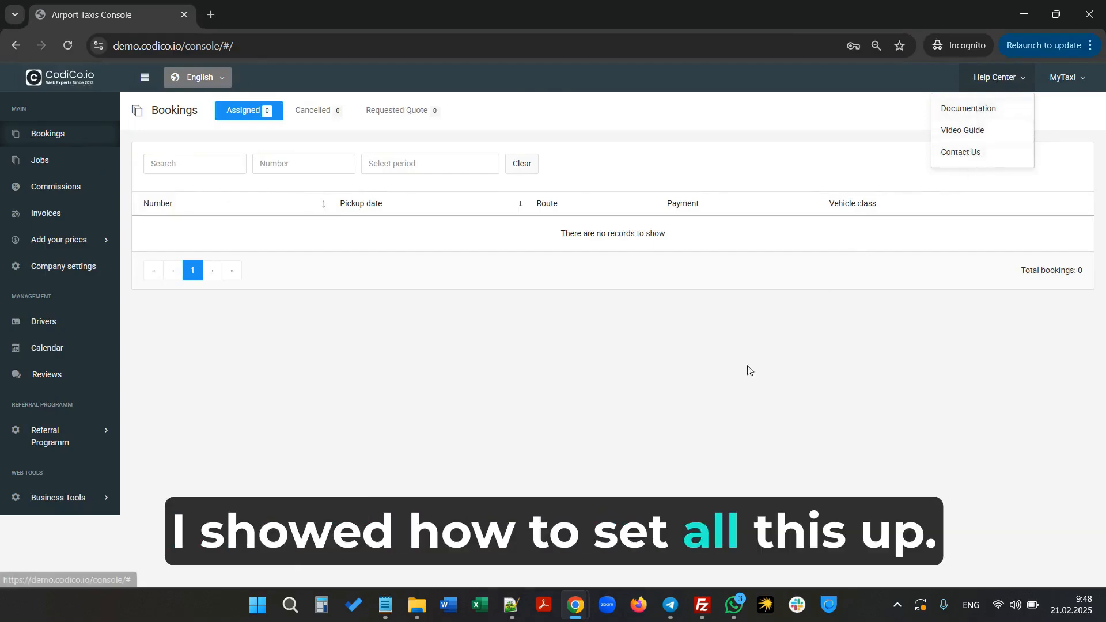
# Review MyTaxi's assigned bookings, cancelled bookings and requested quotes.
pyautogui.click(258, 188)
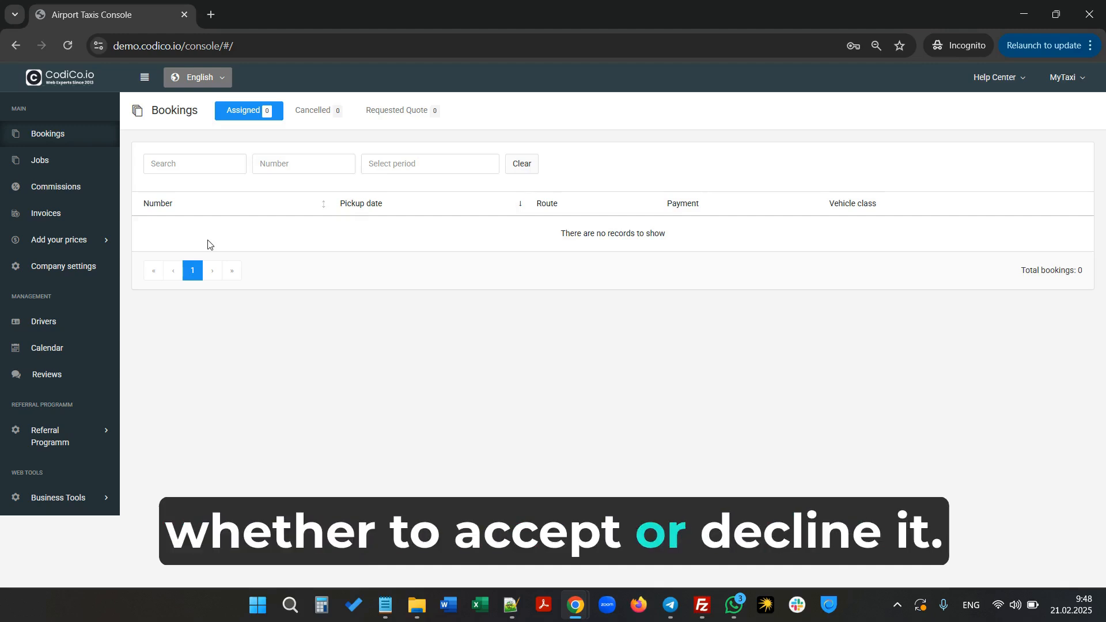
pyautogui.click(317, 111)
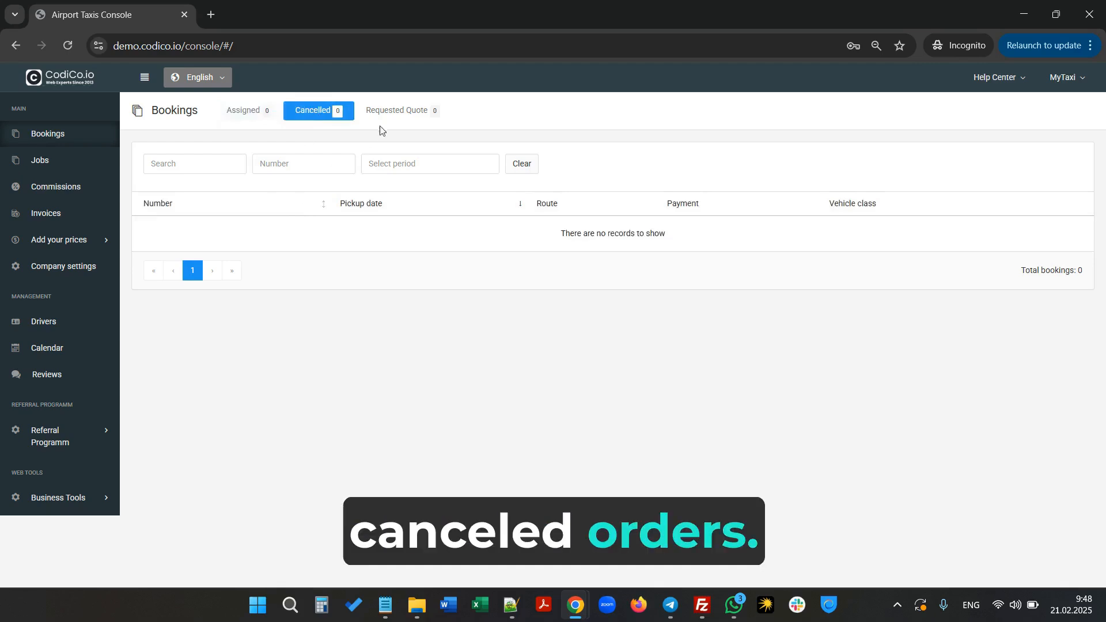
pyautogui.click(398, 114)
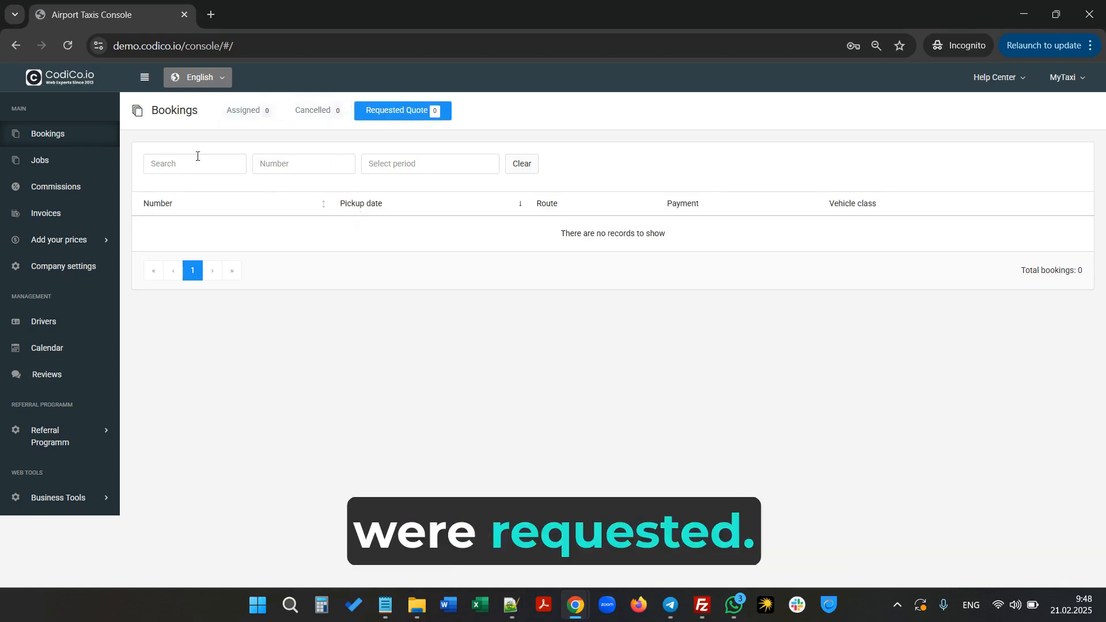
# View the company account's Jobs, Commissions and Invoices pages.
pyautogui.click(58, 167)
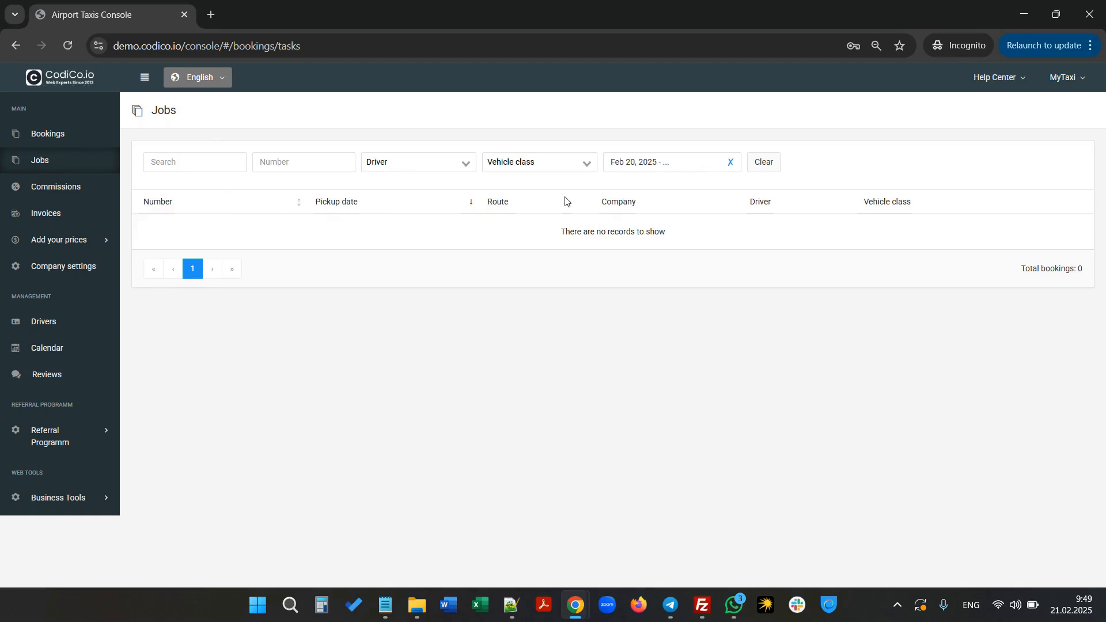
pyautogui.click(64, 194)
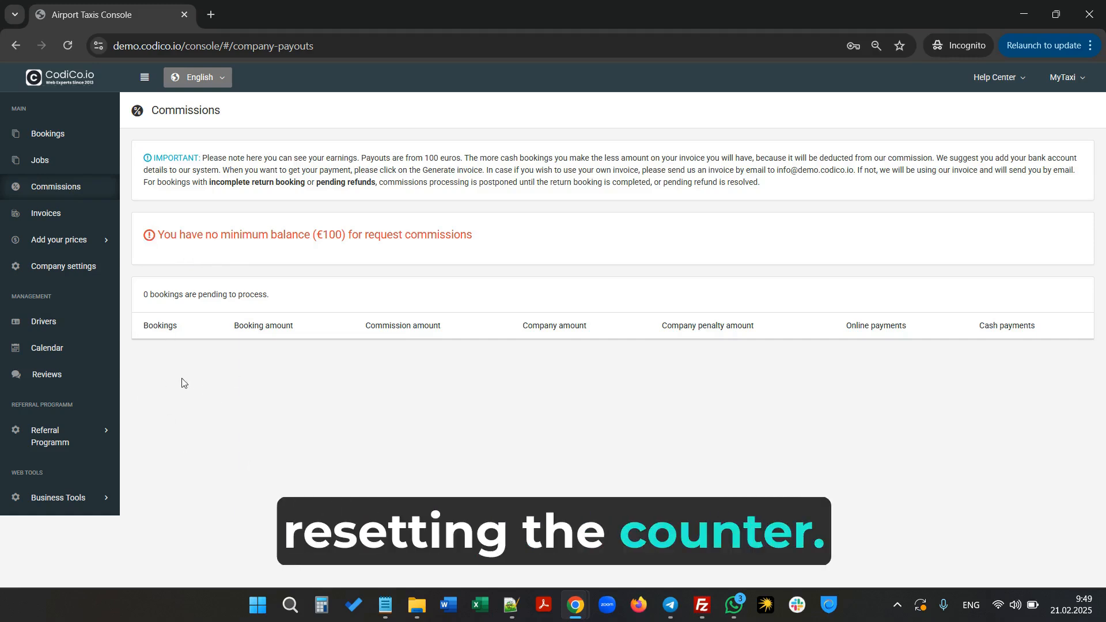
pyautogui.click(45, 222)
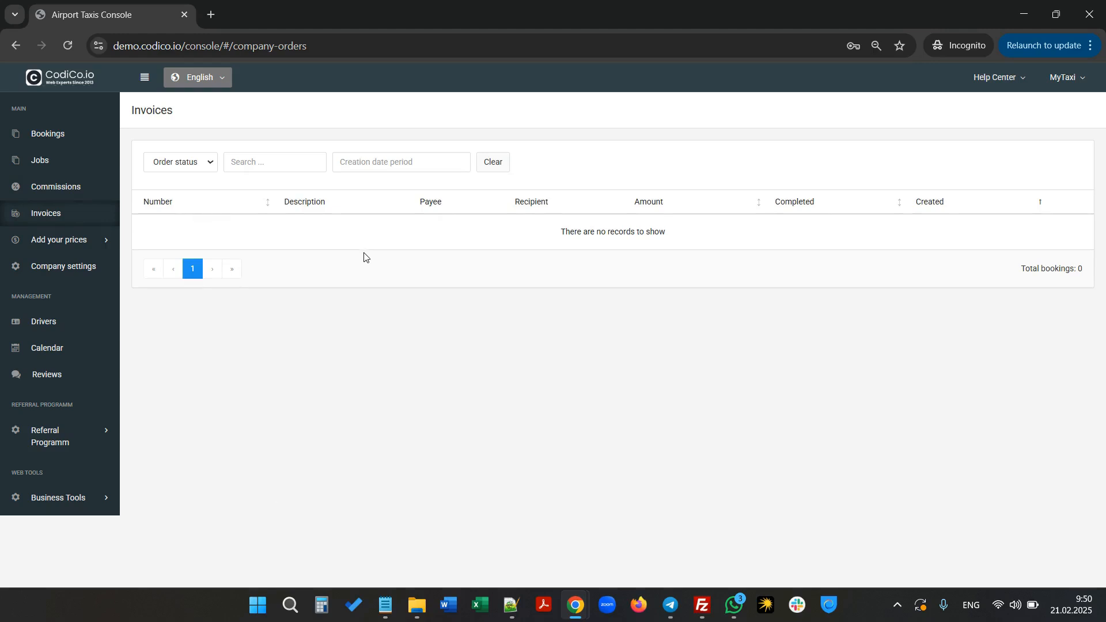
# Open the Airport transfer pricing form and select Brussels Zaventem International Airport (BRU) - Belgium with the Saloon vehicle.
pyautogui.click(55, 241)
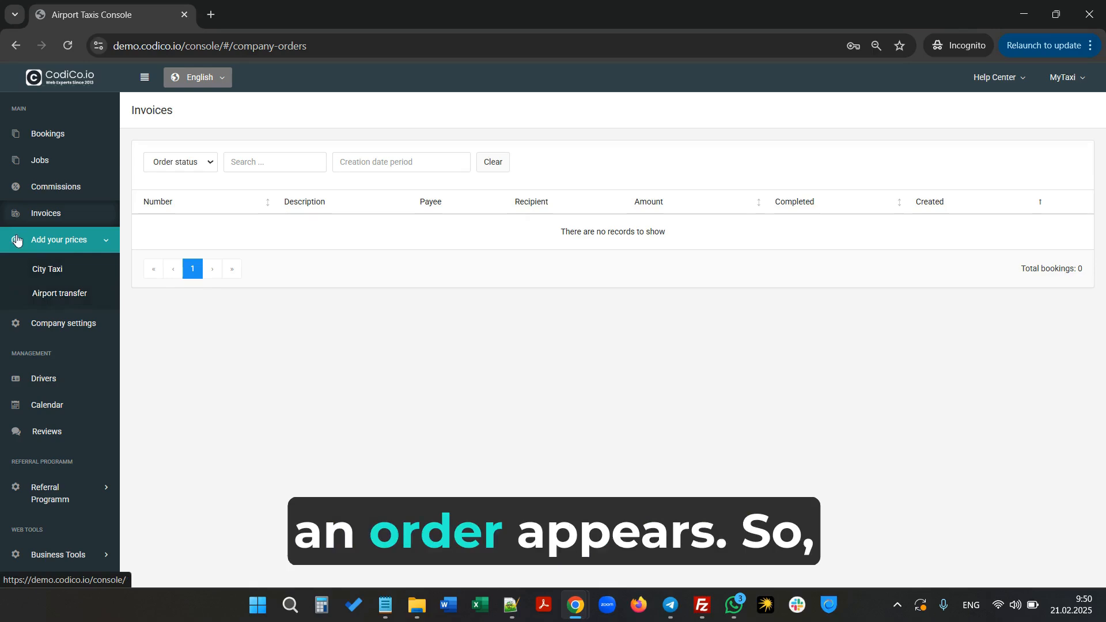
pyautogui.click(39, 275)
pyautogui.click(48, 301)
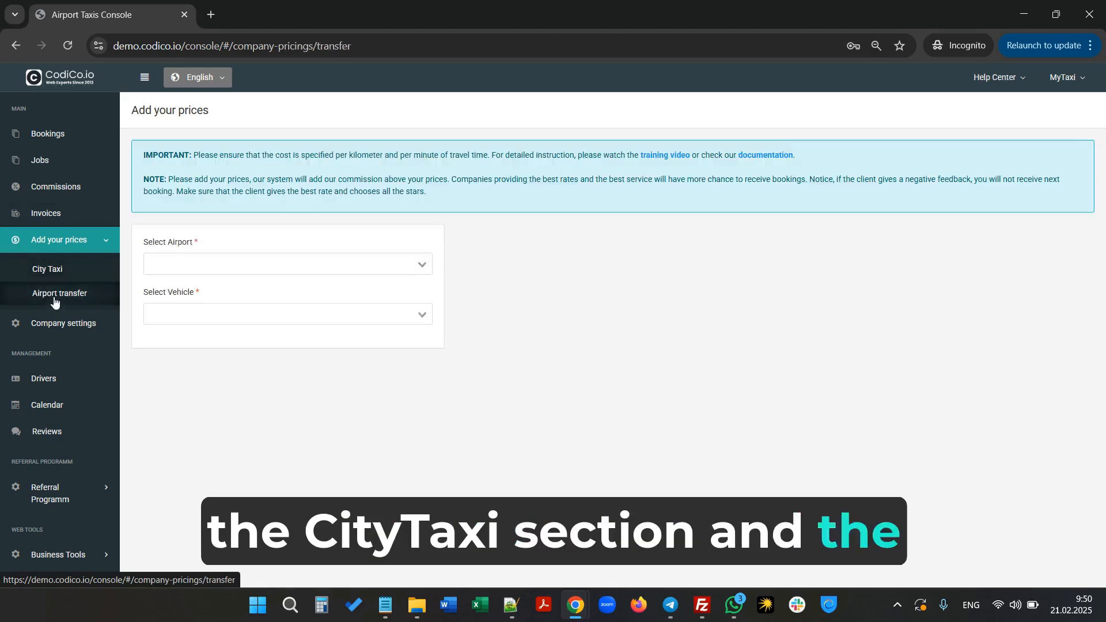
pyautogui.click(283, 266)
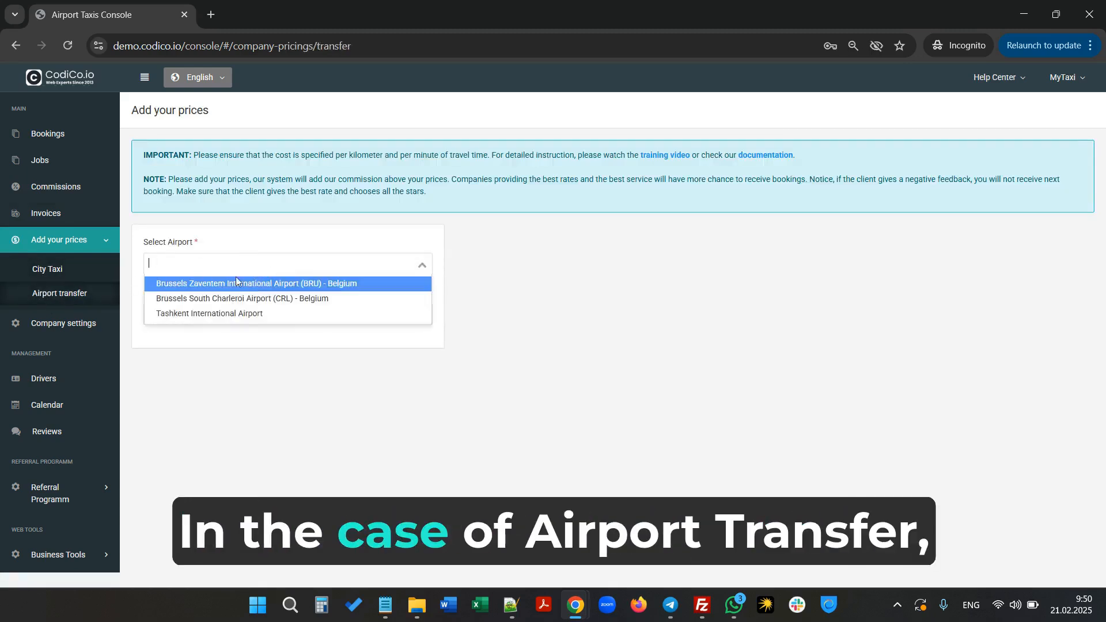
pyautogui.click(279, 285)
pyautogui.click(190, 314)
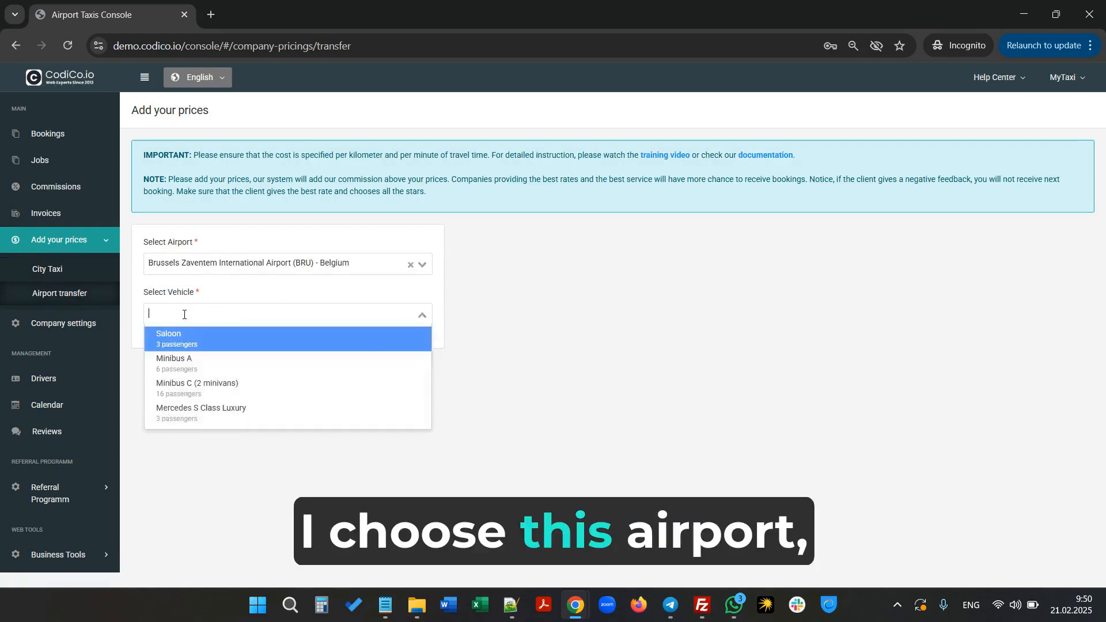
pyautogui.click(180, 340)
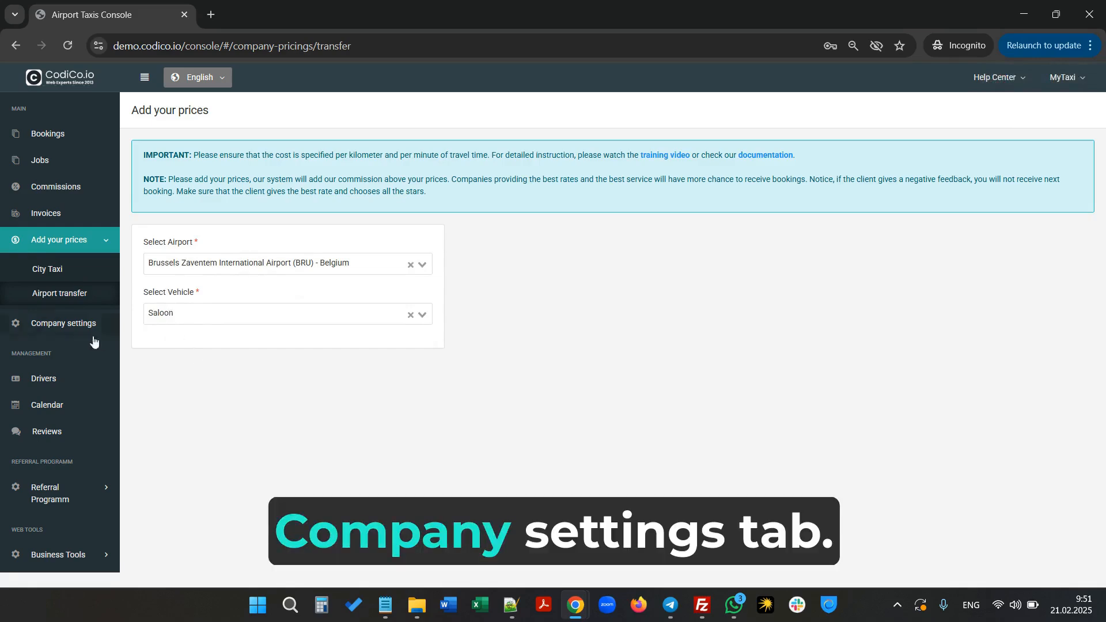
# Examine the general, user data and billing sections of MyTaxi's own company settings.
pyautogui.click(65, 324)
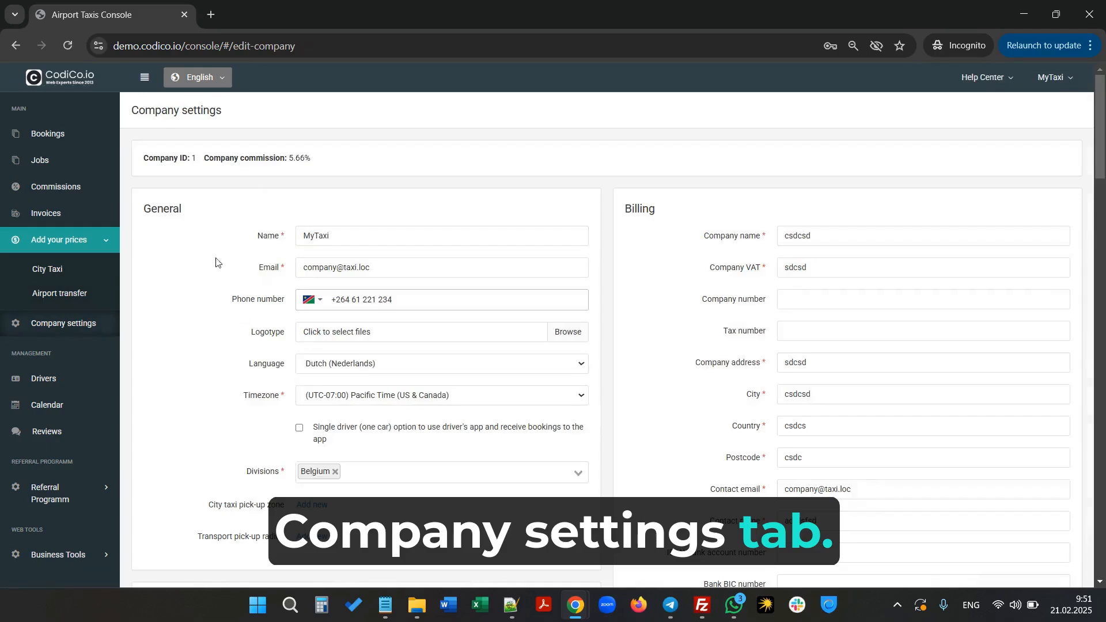
pyautogui.scroll(-1, 268, 282)
pyautogui.scroll(-20, 268, 280)
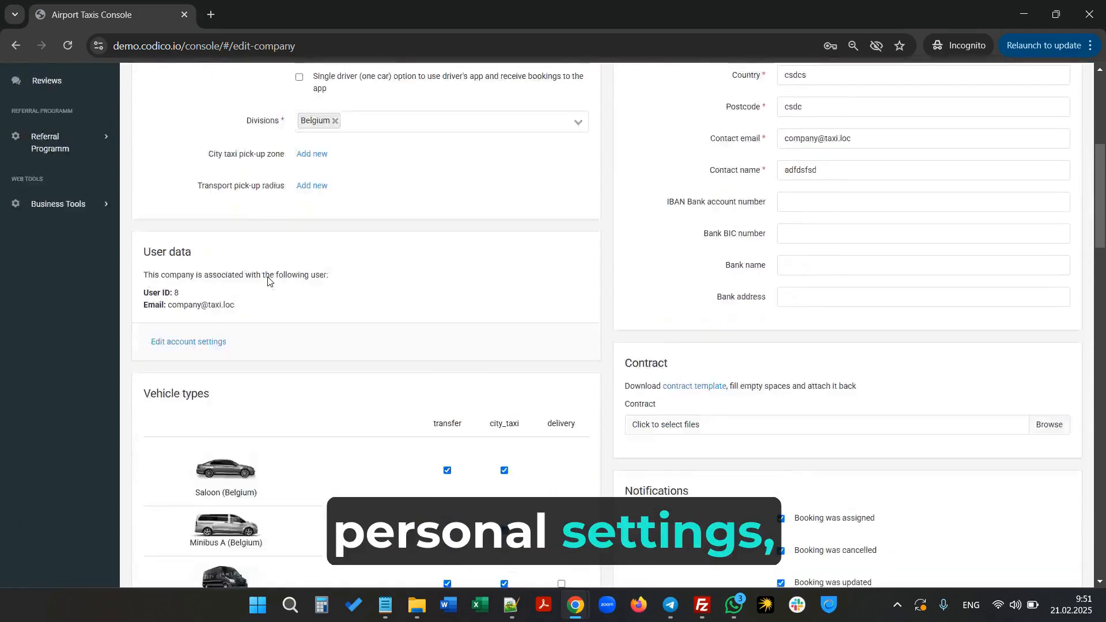
pyautogui.scroll(20, 411, 333)
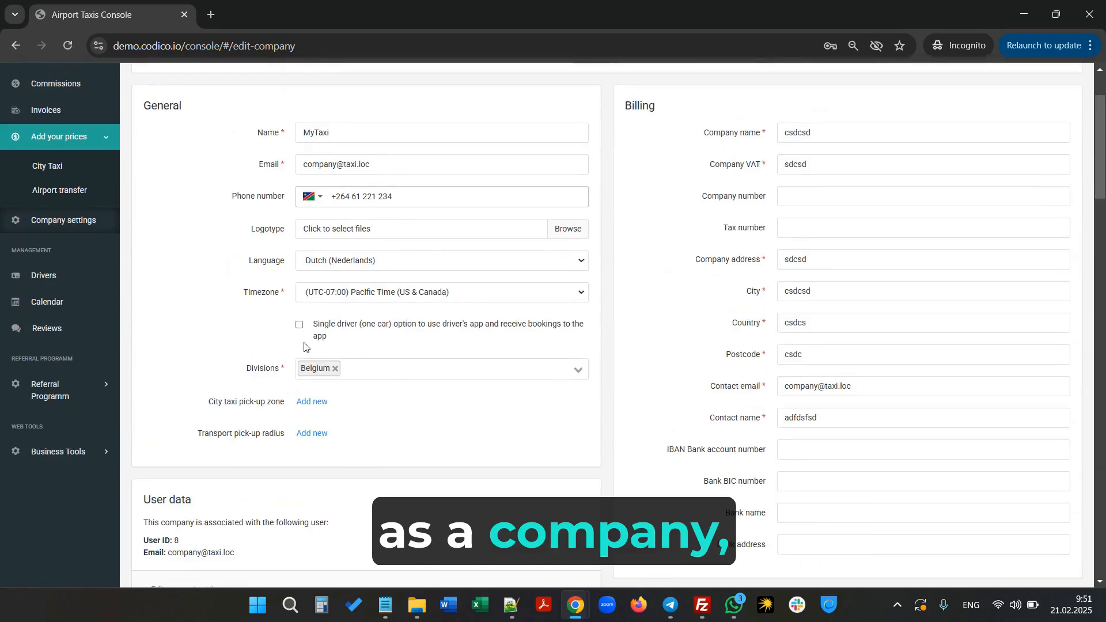
# Open the details of the company's listed driver and examine the fields of the driver form.
pyautogui.click(91, 276)
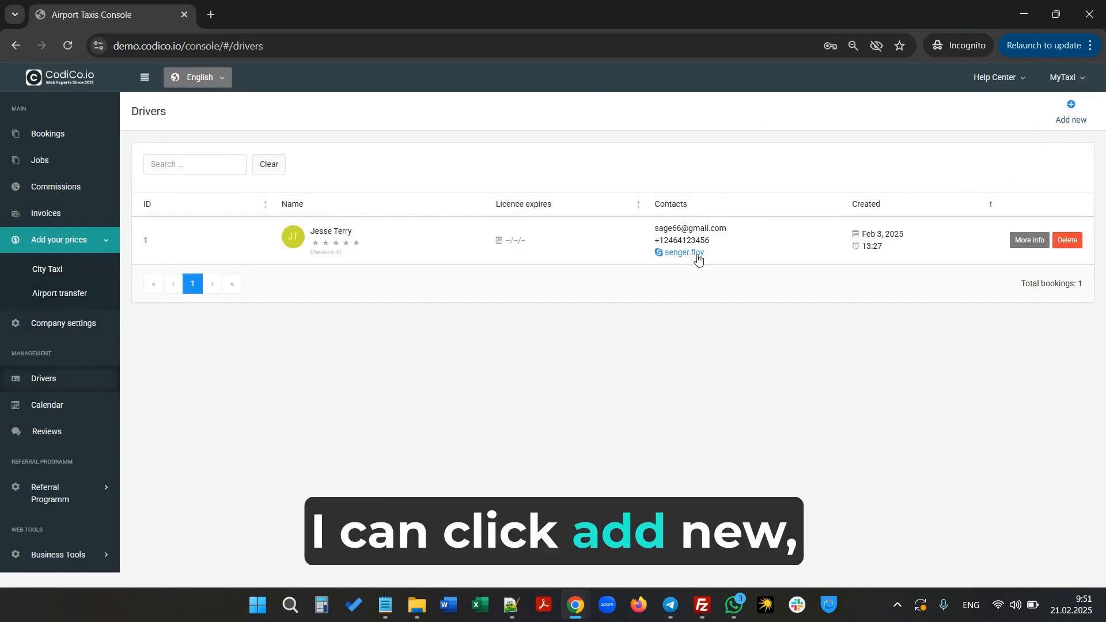
pyautogui.click(1015, 243)
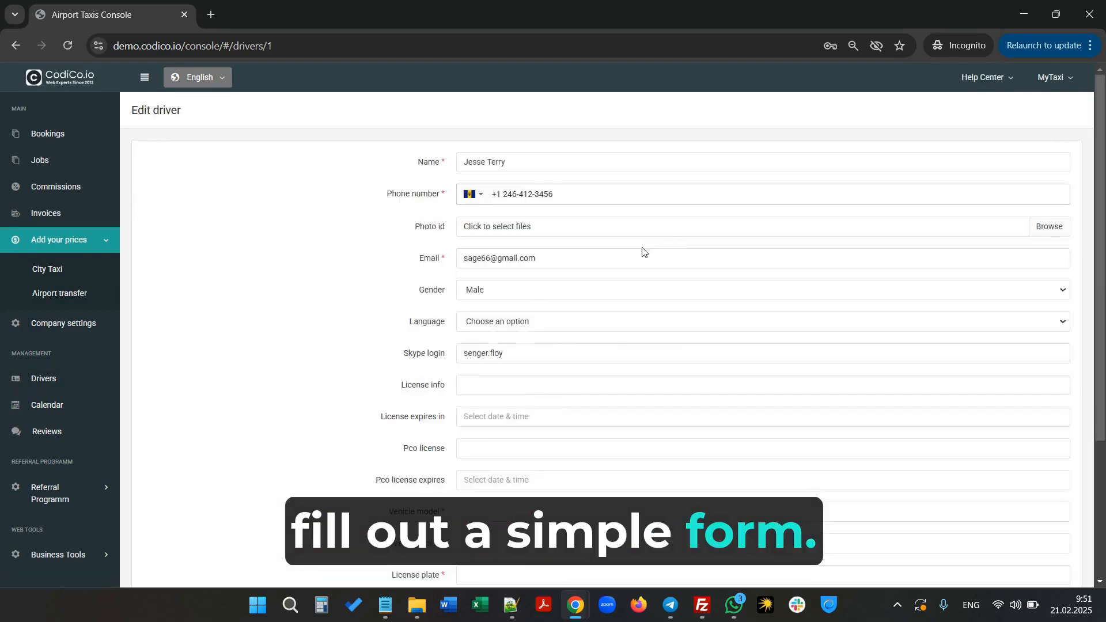
pyautogui.scroll(-3, 643, 252)
pyautogui.scroll(4, 641, 247)
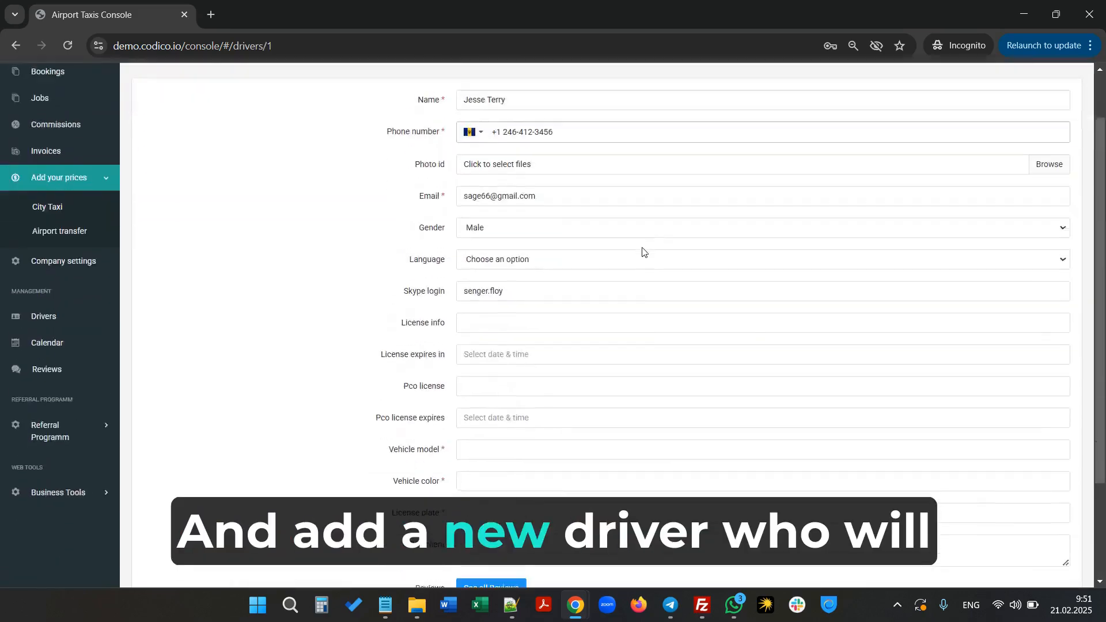
pyautogui.scroll(-1, 644, 252)
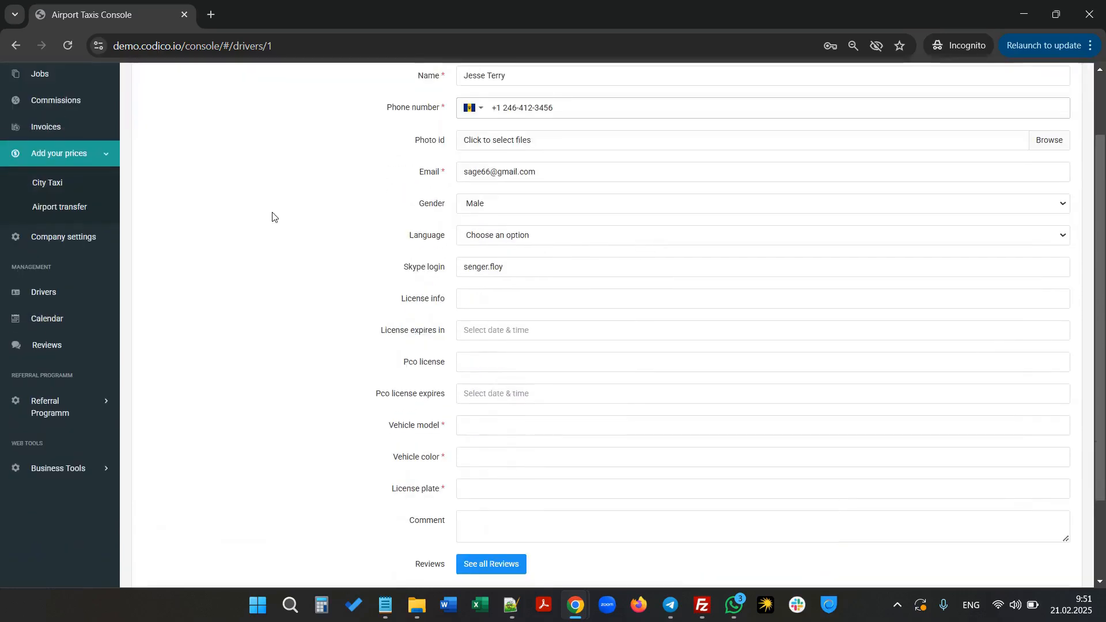
# View the company's Calendar page and the list of its drivers' reviews.
pyautogui.click(45, 320)
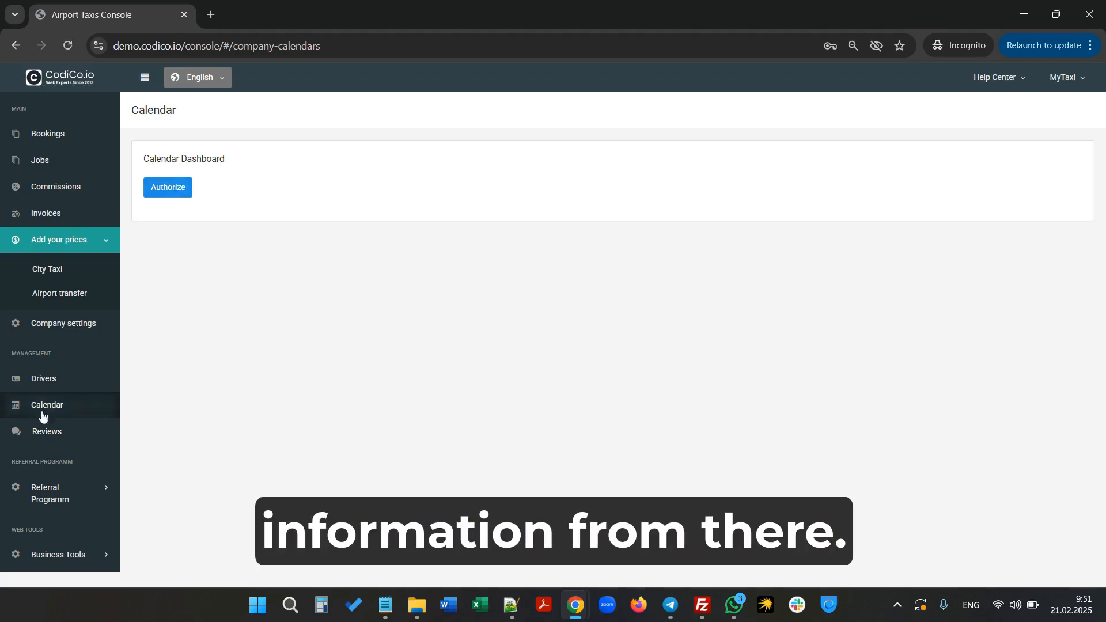
pyautogui.click(44, 434)
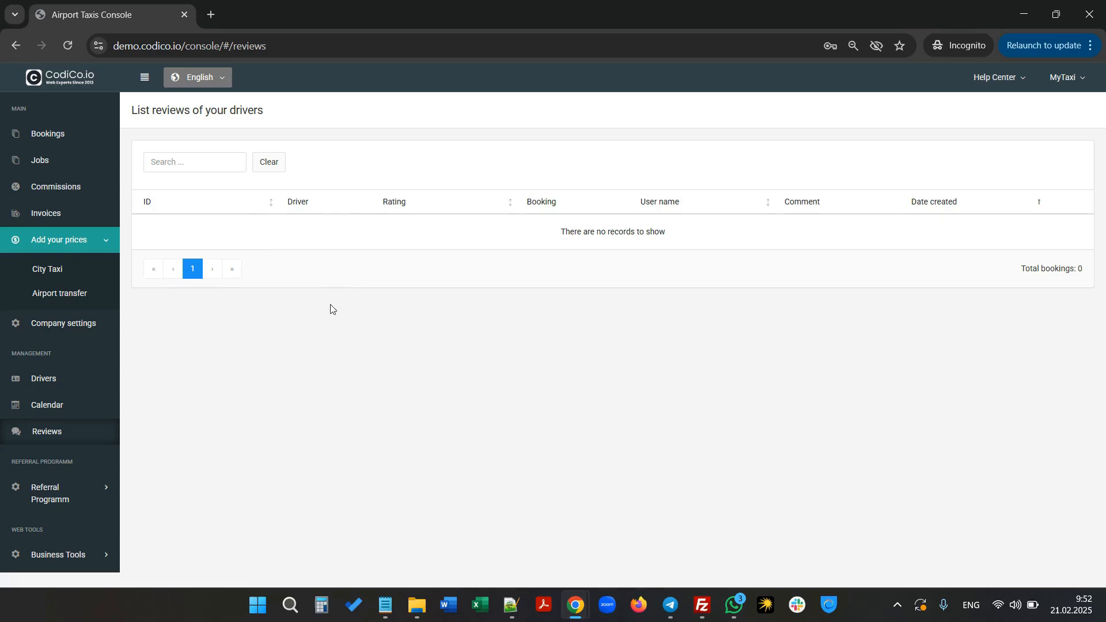
# Open the referral programme's widget integration page and examine its referral link, general settings and embedding instructions.
pyautogui.click(67, 492)
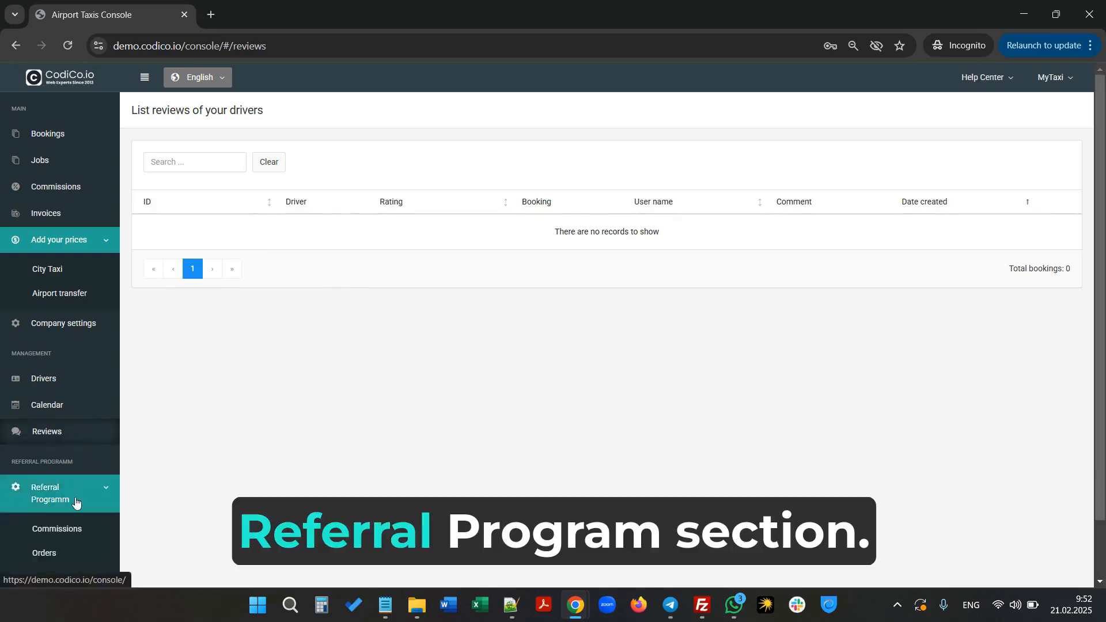
pyautogui.scroll(-1, 72, 496)
pyautogui.click(42, 513)
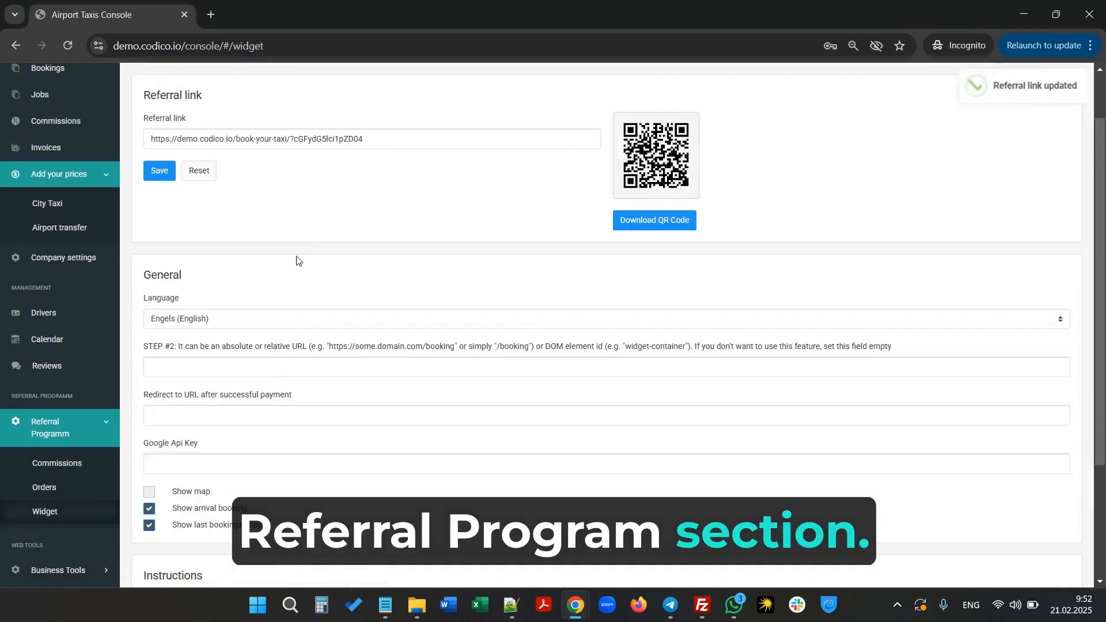
pyautogui.click(408, 133)
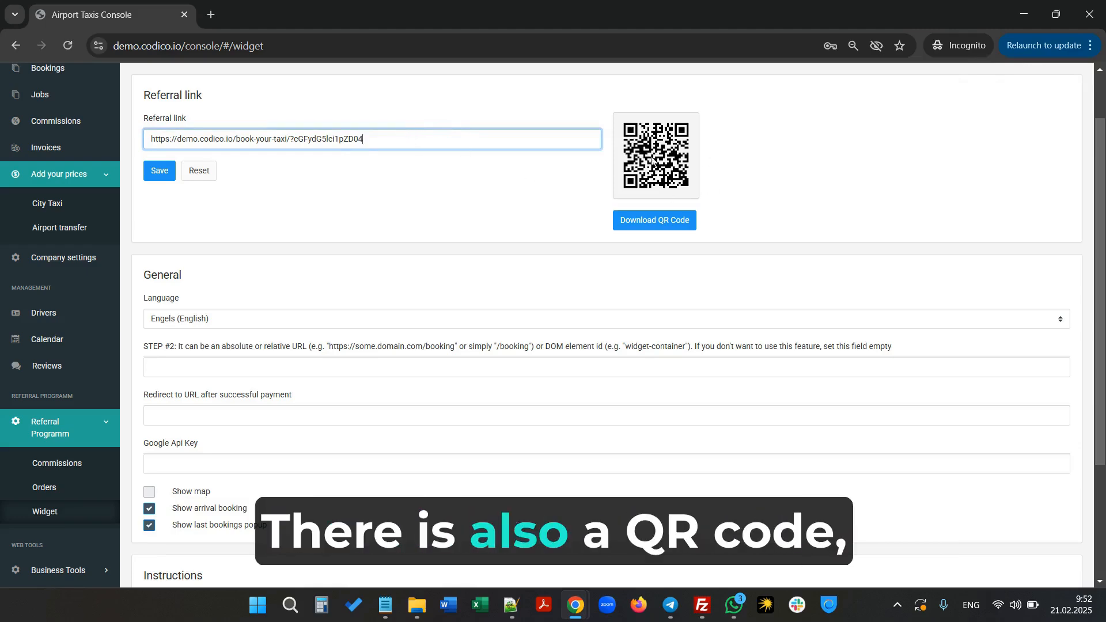
pyautogui.scroll(-3, 563, 288)
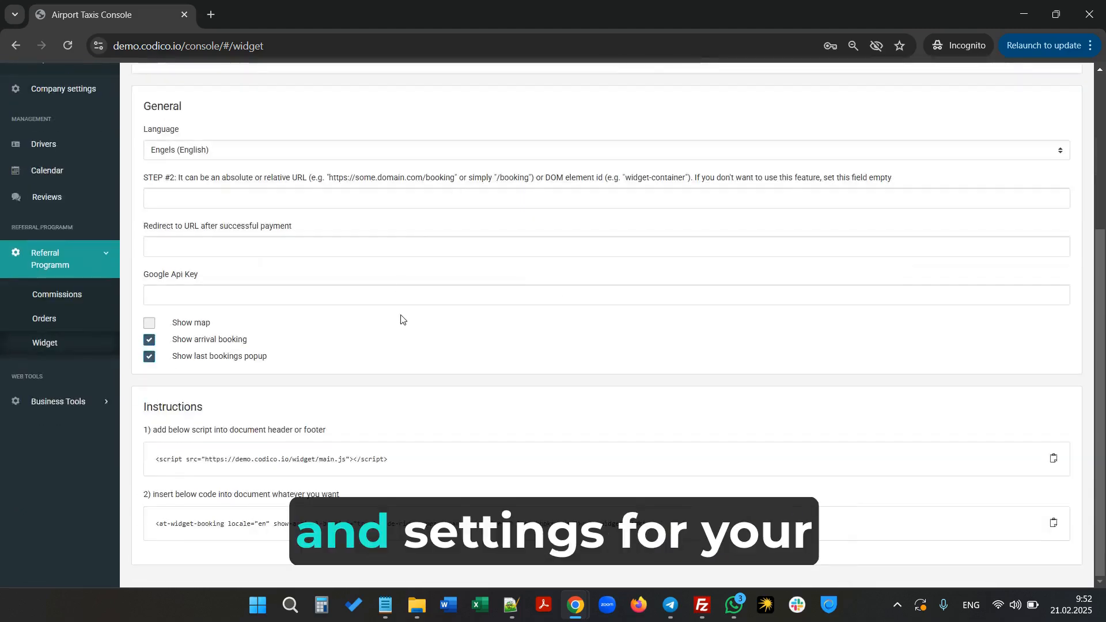
pyautogui.scroll(3, 419, 336)
pyautogui.scroll(-3, 418, 335)
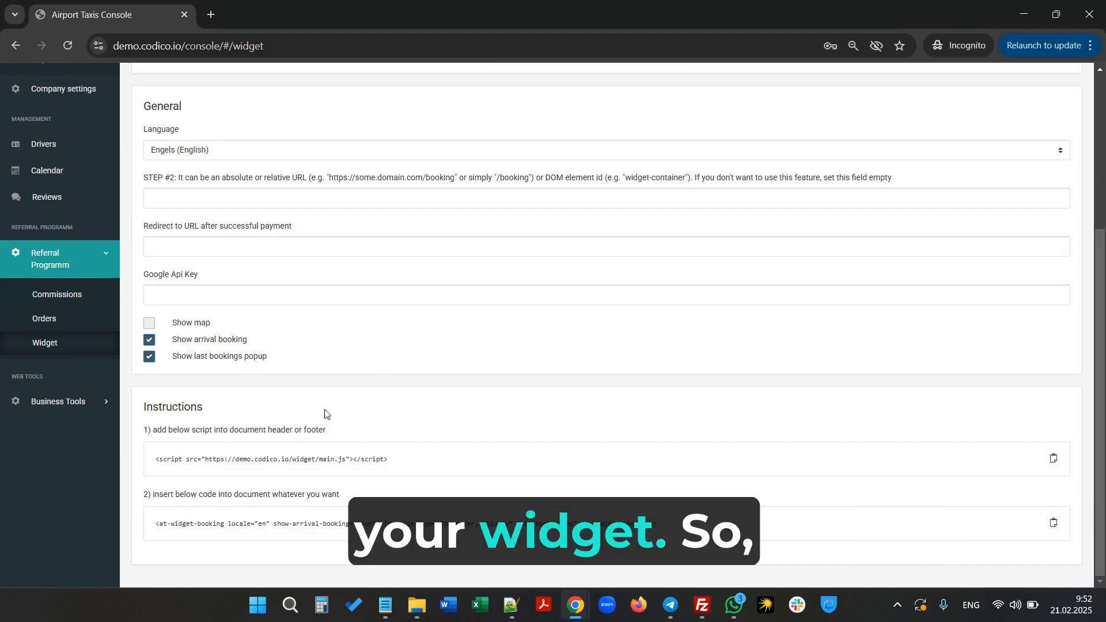
pyautogui.scroll(4, 389, 412)
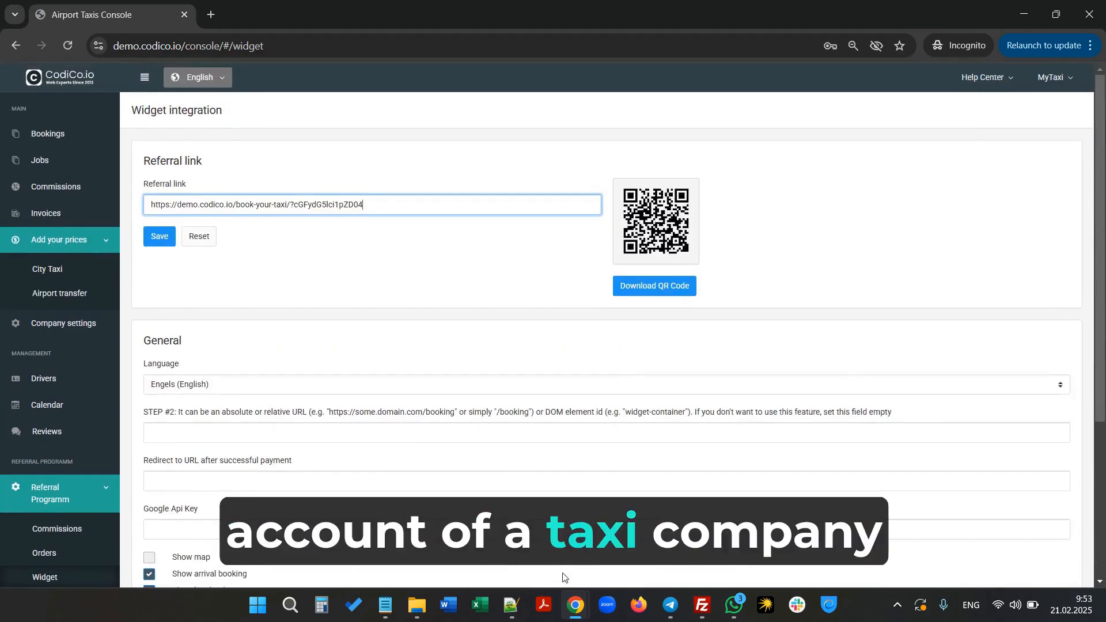
# Switch back to the admin console's browser window and display the list of all drivers.
pyautogui.moveTo(575, 605)
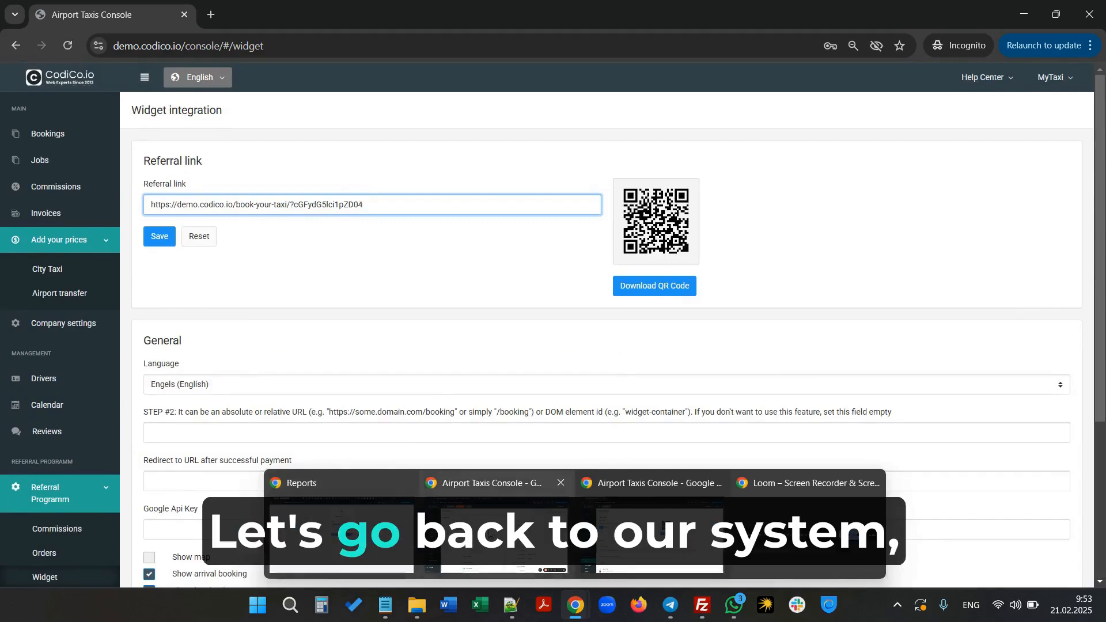
pyautogui.click(492, 539)
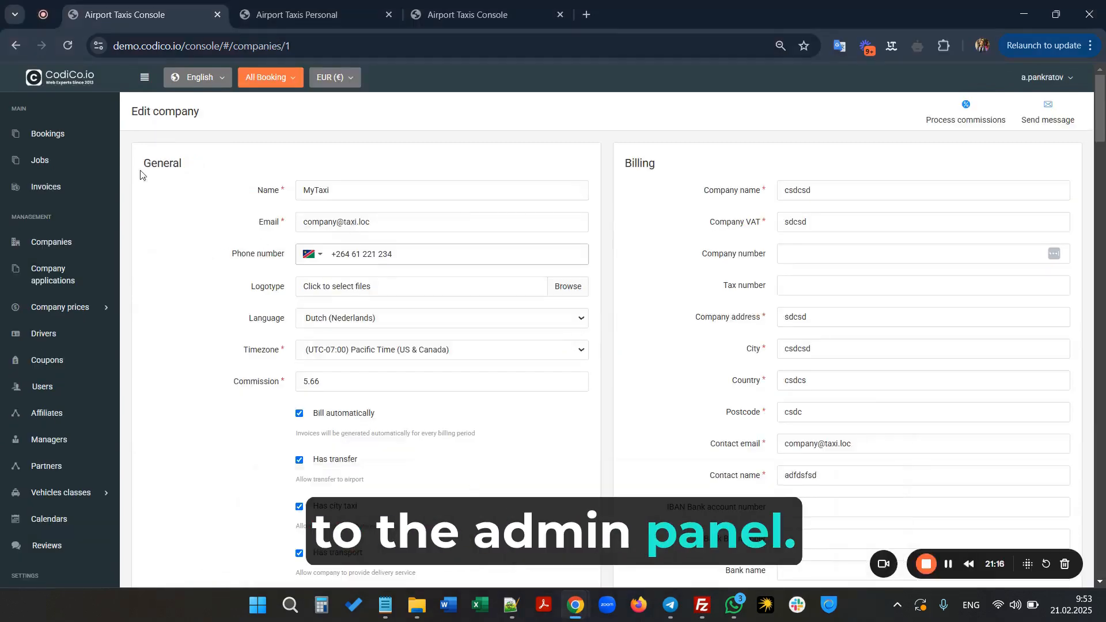
pyautogui.scroll(-4, 75, 302)
pyautogui.scroll(5, 74, 302)
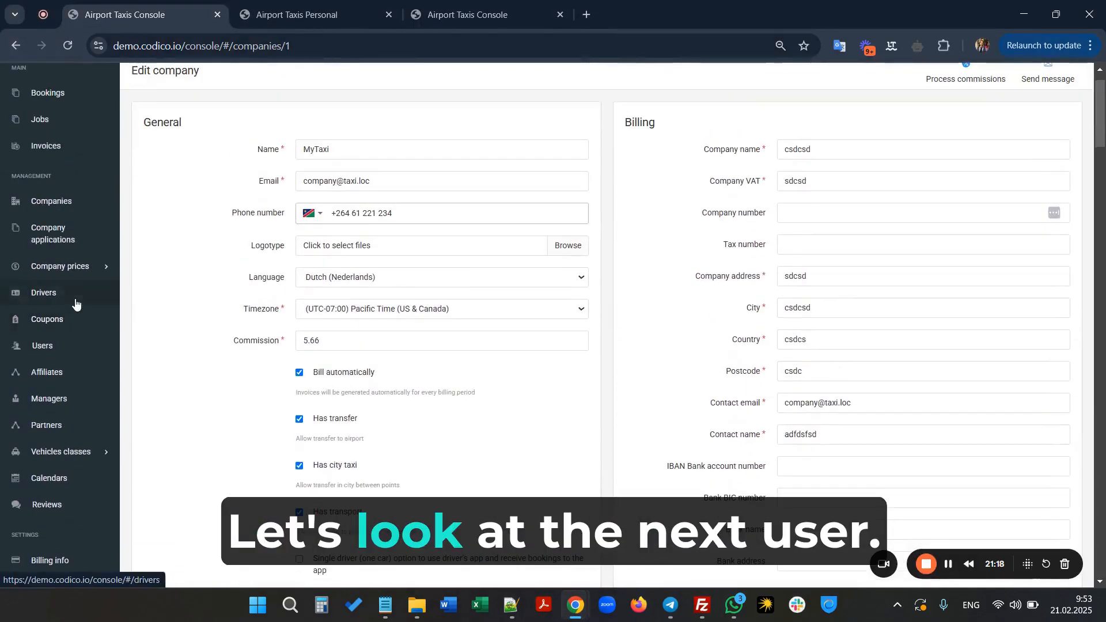
pyautogui.scroll(1, 162, 240)
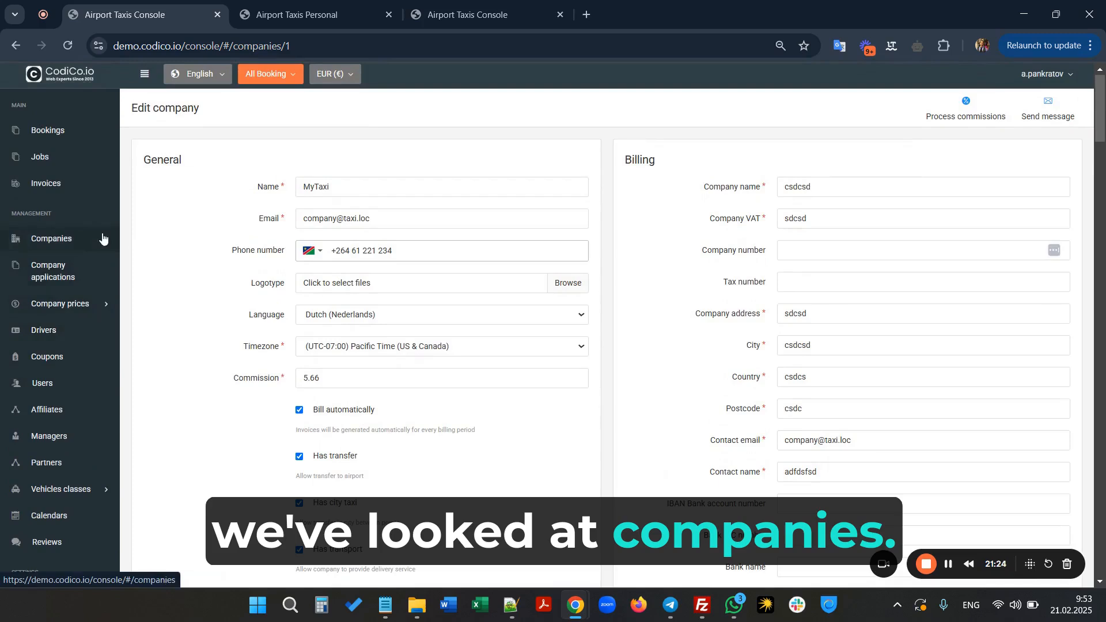
pyautogui.click(57, 329)
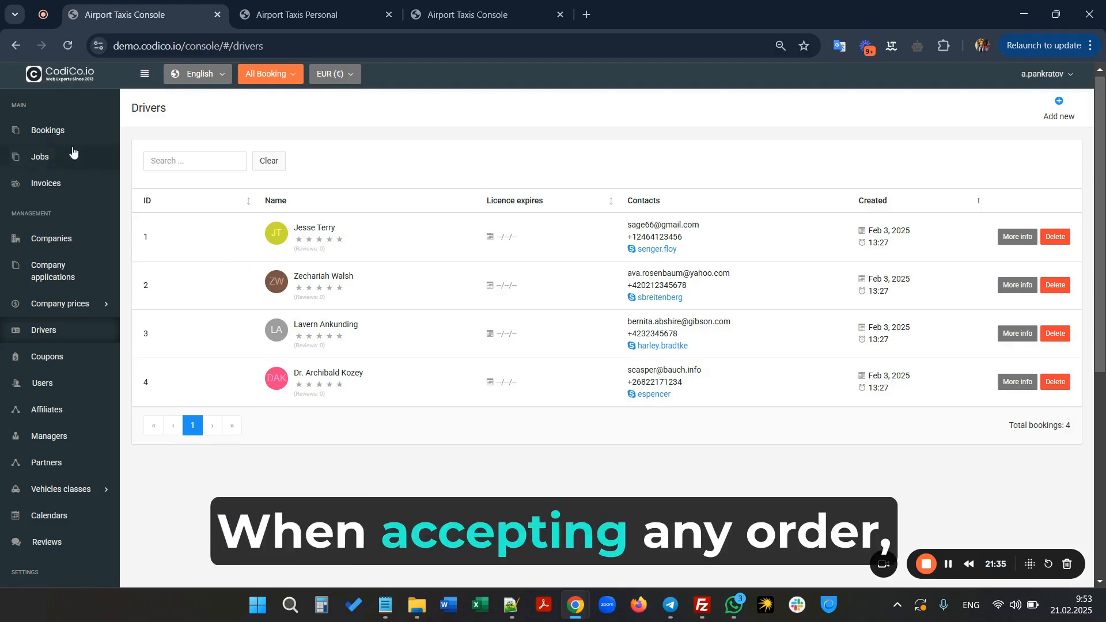
# Open the pending February 24, 2025 booking to Antwerp Airport (ANR) and select MyTaxi as its assigned company.
pyautogui.click(58, 133)
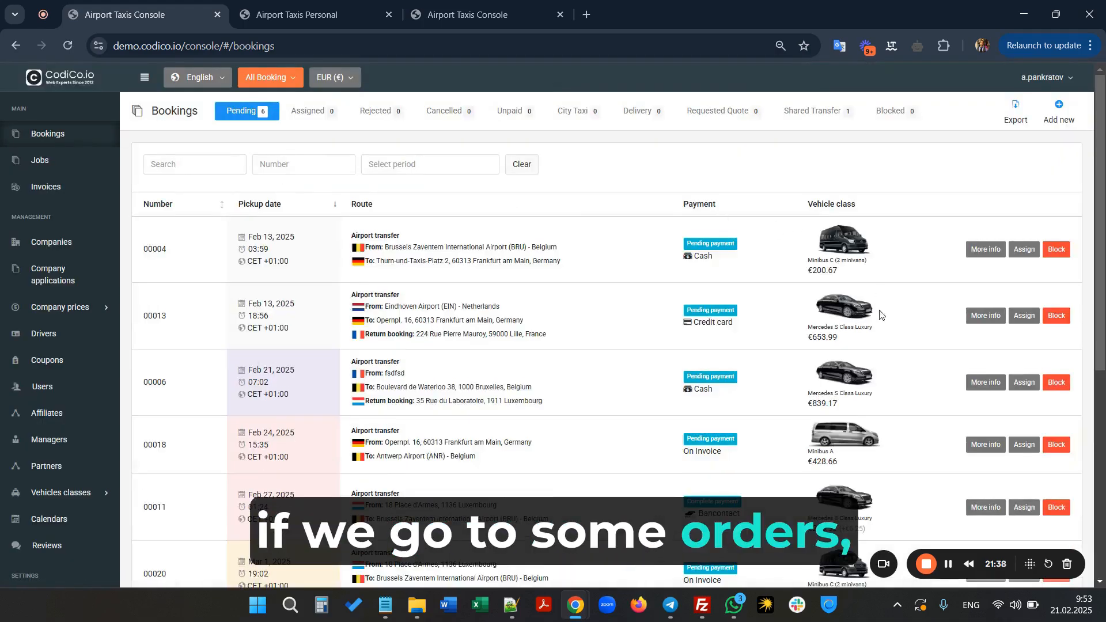
pyautogui.scroll(-2, 879, 314)
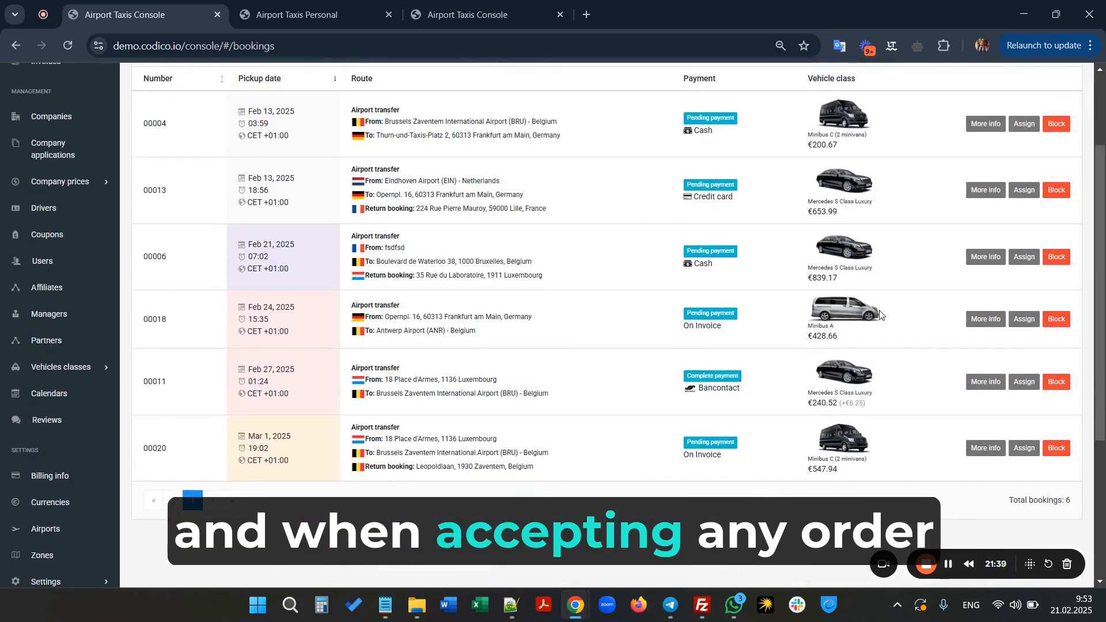
pyautogui.click(986, 319)
pyautogui.scroll(-14, 716, 323)
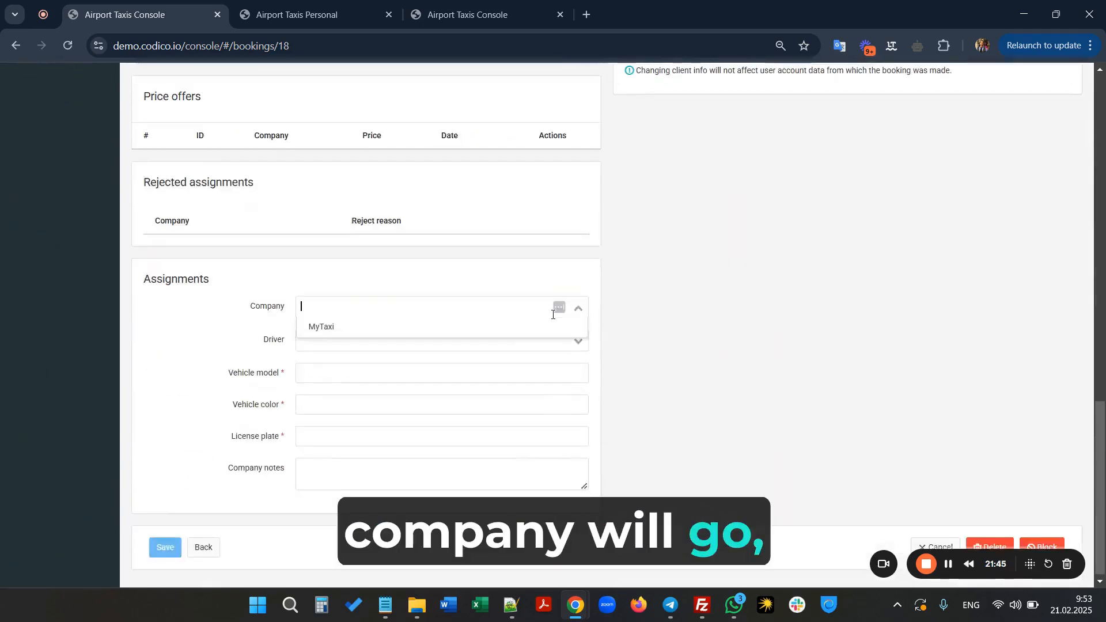
pyautogui.click(496, 332)
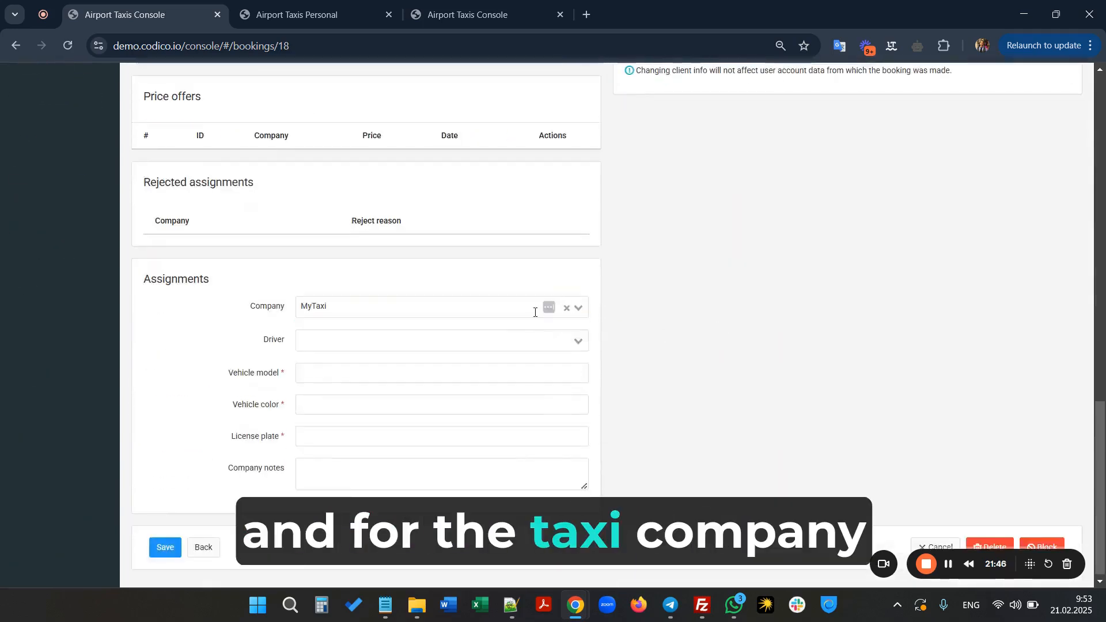
# Choose the suggested MyTaxi driver for the booking and view the vehicle model, vehicle color and license plate fields.
pyautogui.click(460, 341)
pyautogui.write('a')
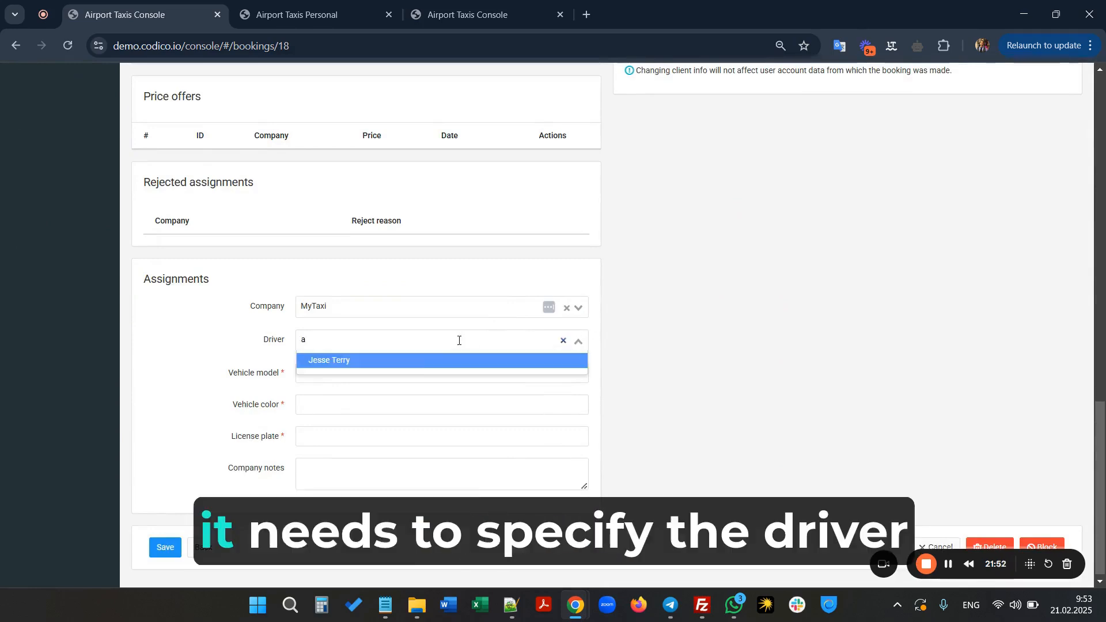
pyautogui.click(406, 360)
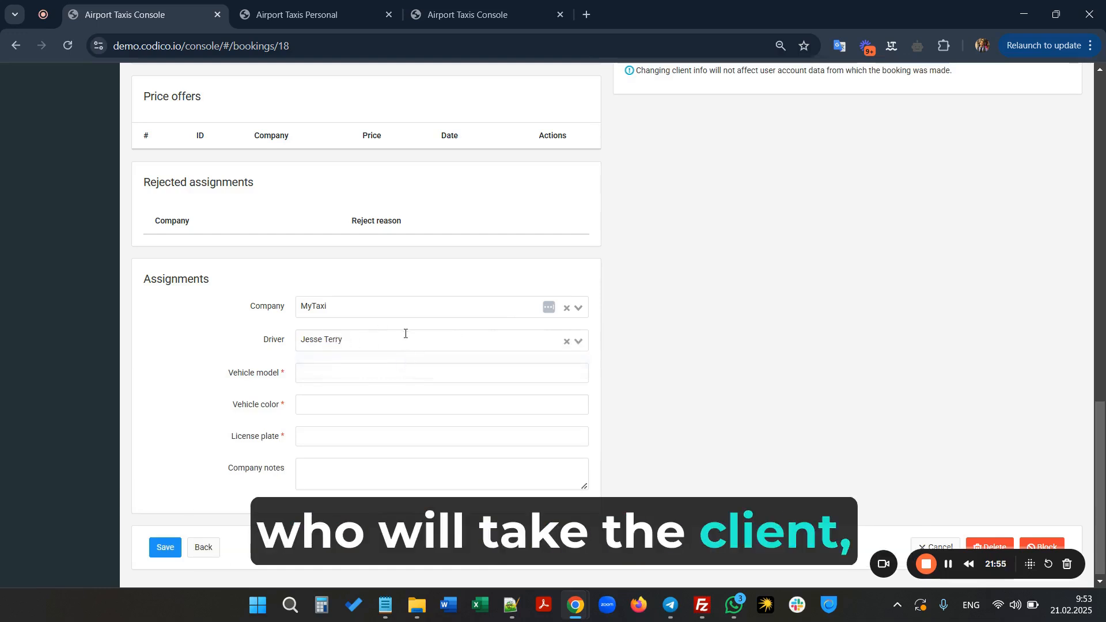
pyautogui.click(349, 374)
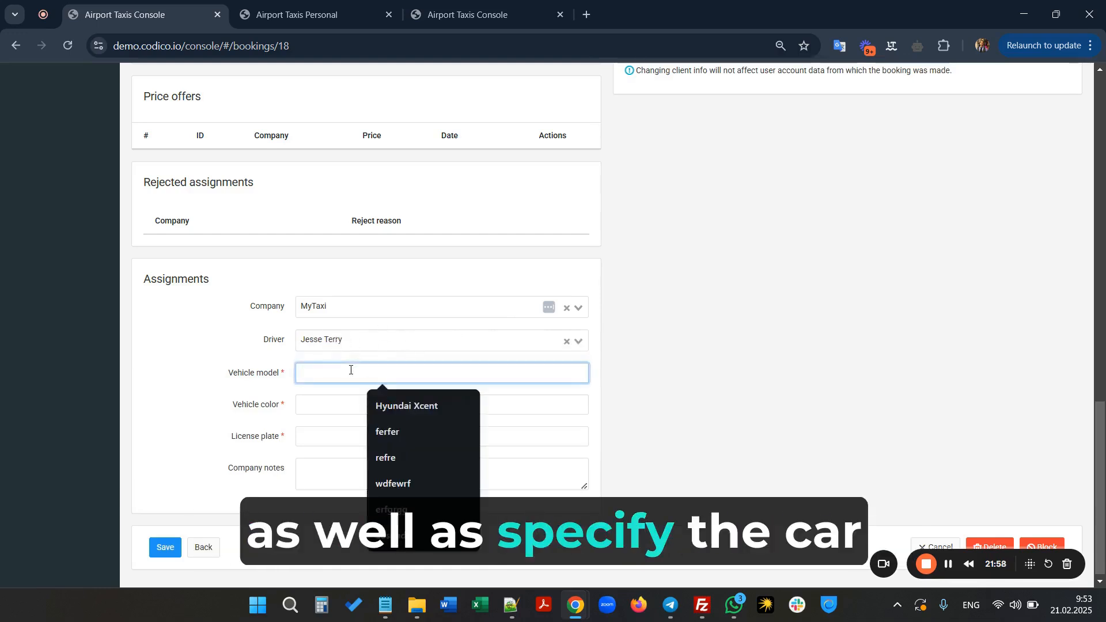
pyautogui.click(324, 403)
pyautogui.click(334, 437)
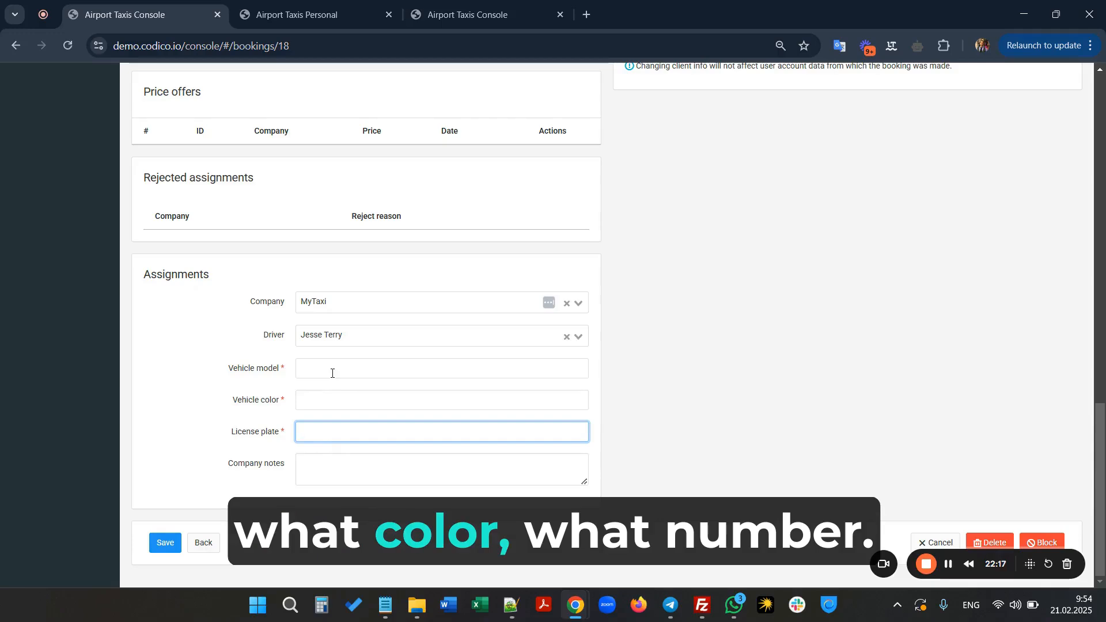
# Open the details of the first driver in the drivers list and view the choices for the driver's company.
pyautogui.scroll(15, 320, 353)
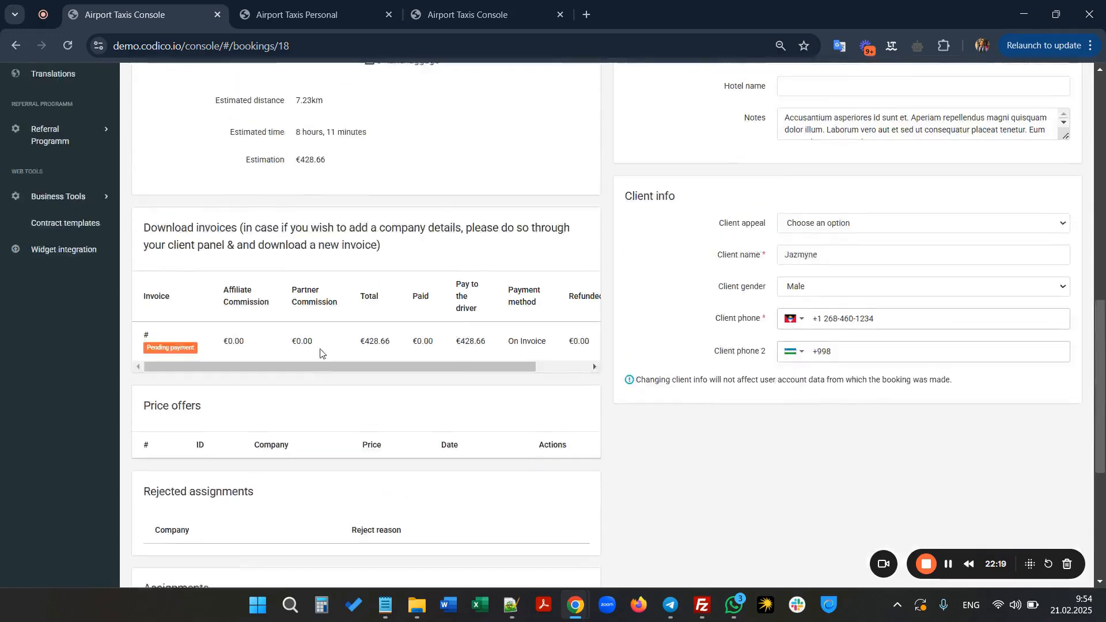
pyautogui.scroll(5, 321, 354)
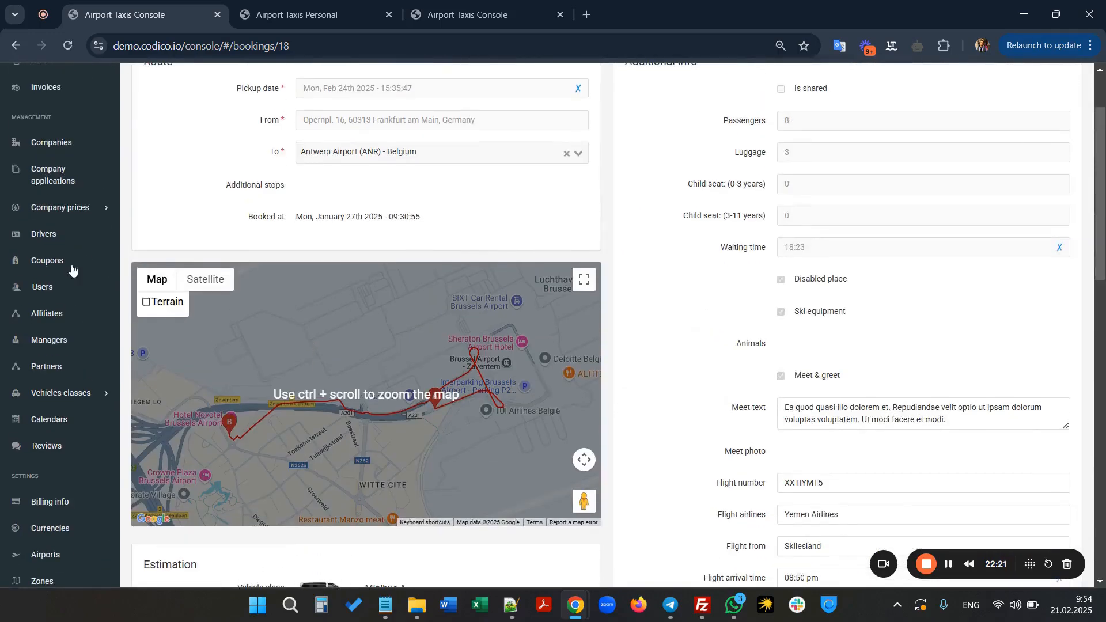
pyautogui.click(50, 241)
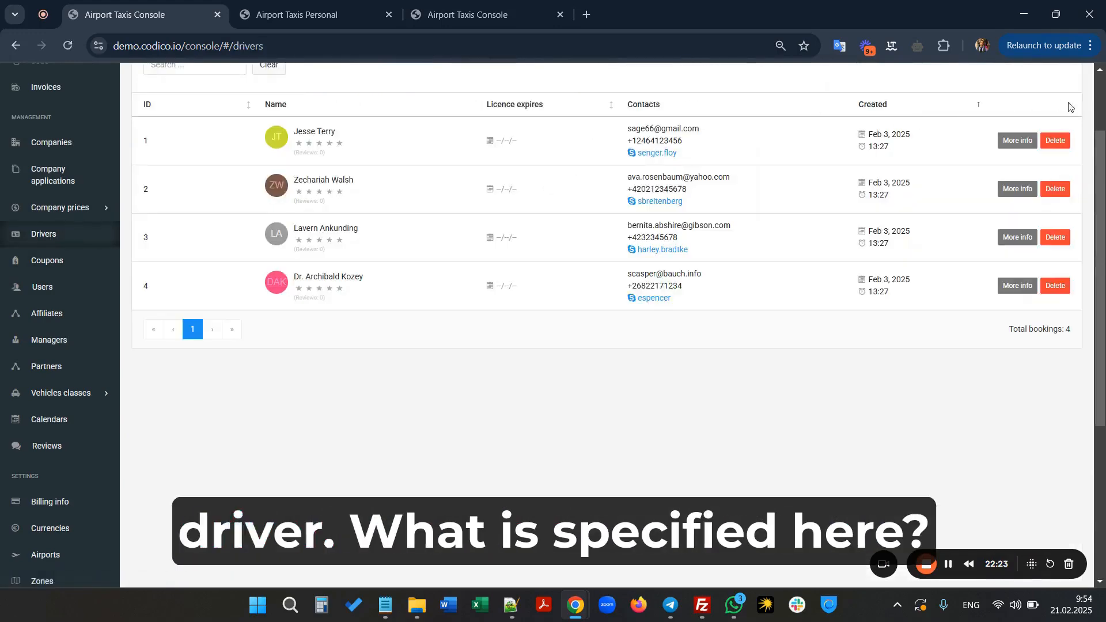
pyautogui.click(1018, 141)
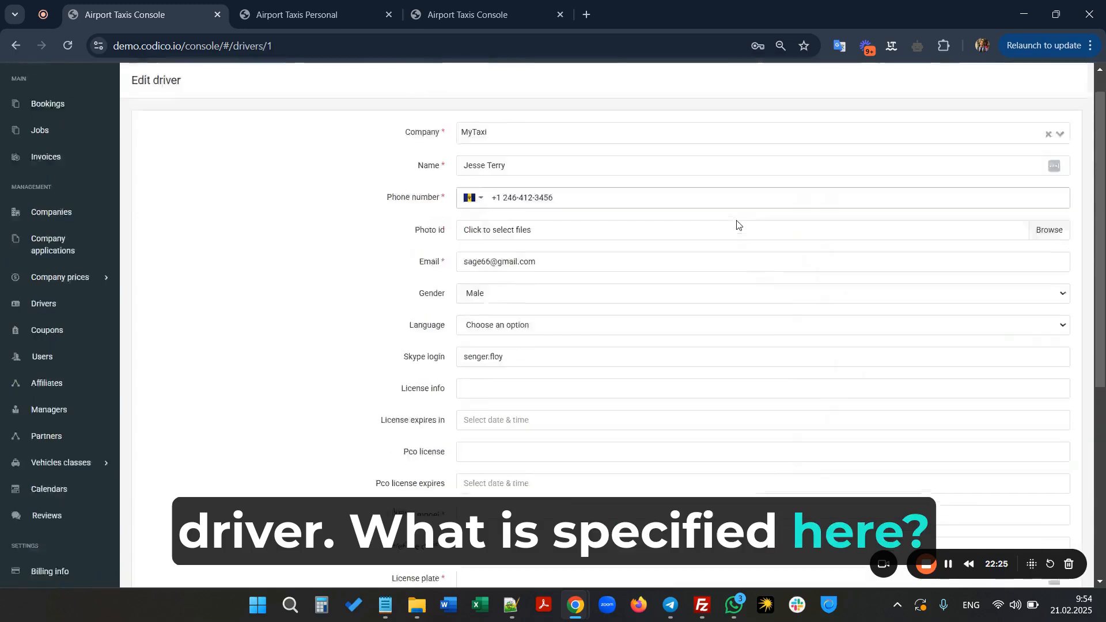
pyautogui.click(472, 166)
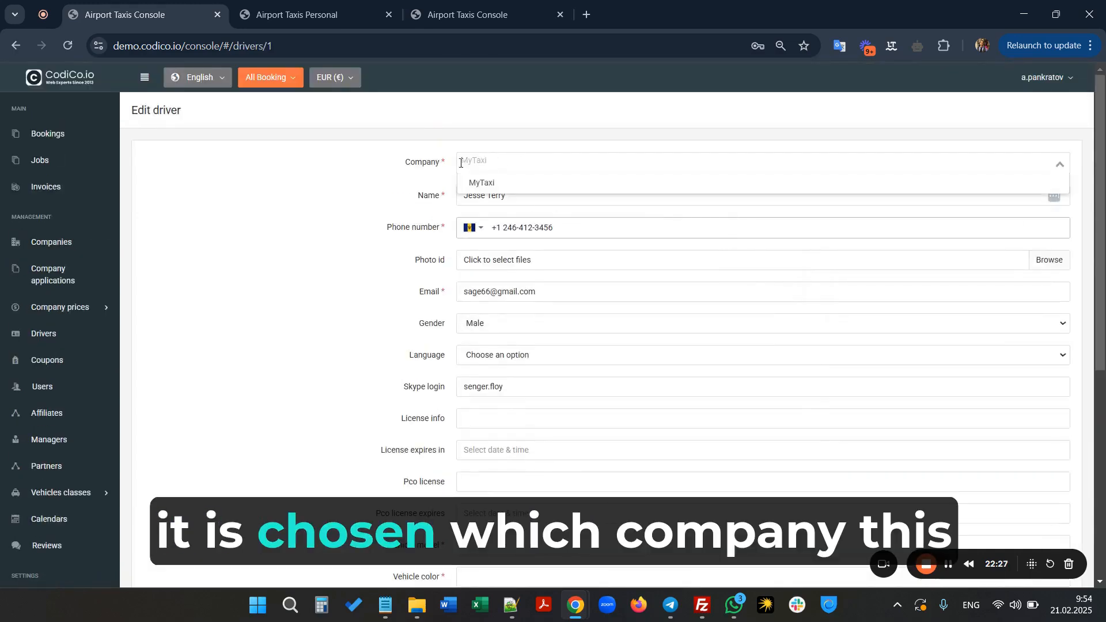
pyautogui.moveTo(406, 171); pyautogui.dragTo(432, 163)
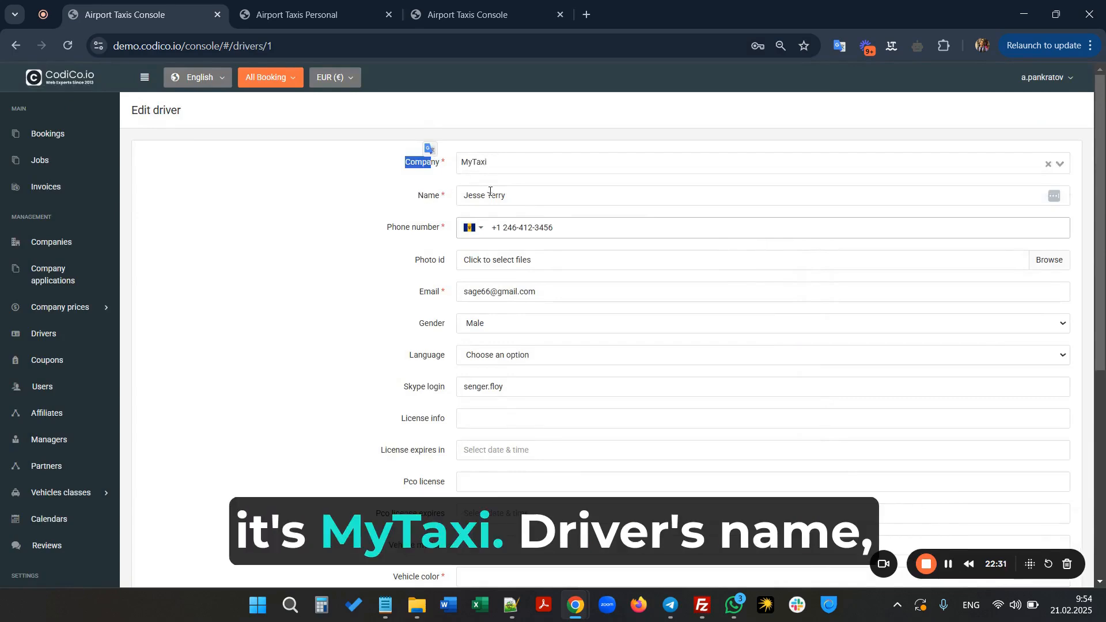
# Set the driver's language to English (English) and review the license, vehicle and comment fields.
pyautogui.scroll(-1, 541, 291)
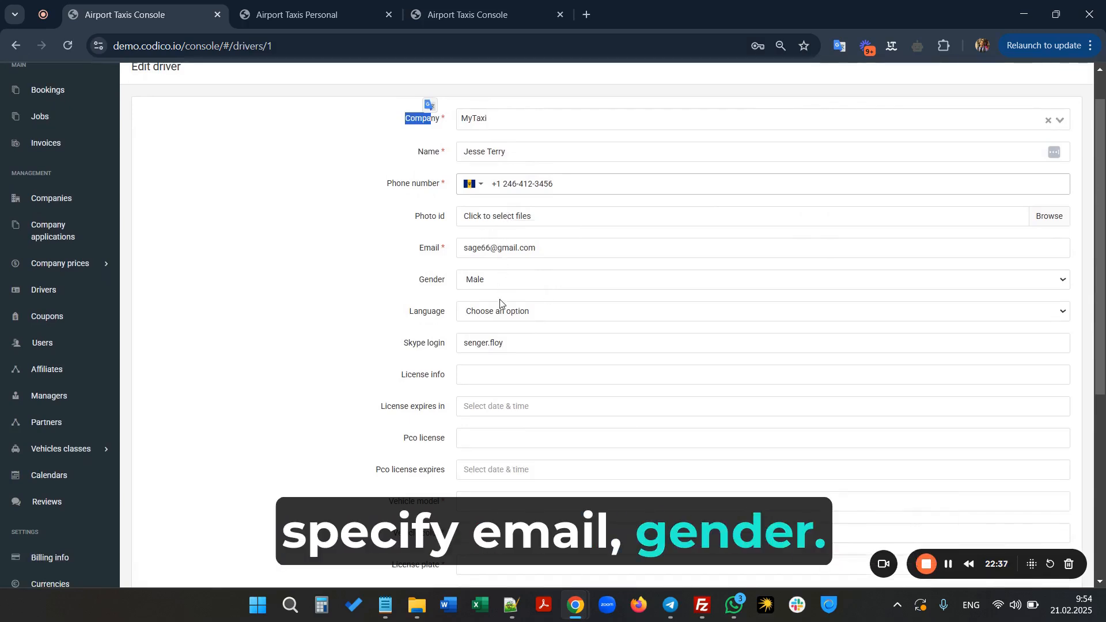
pyautogui.click(511, 315)
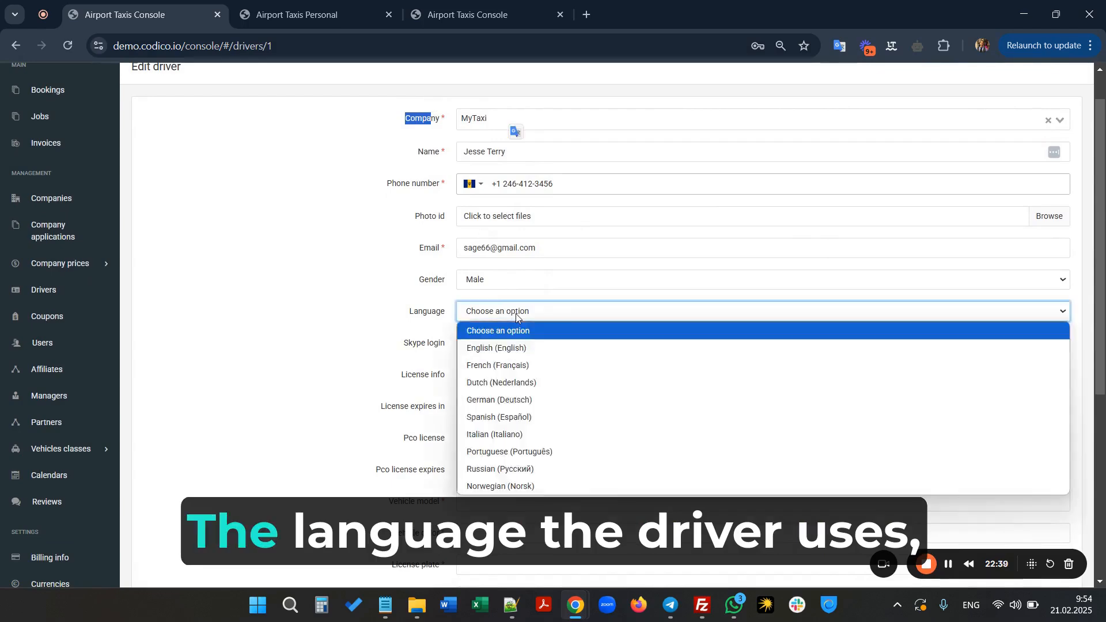
pyautogui.click(493, 348)
pyautogui.scroll(-2, 488, 367)
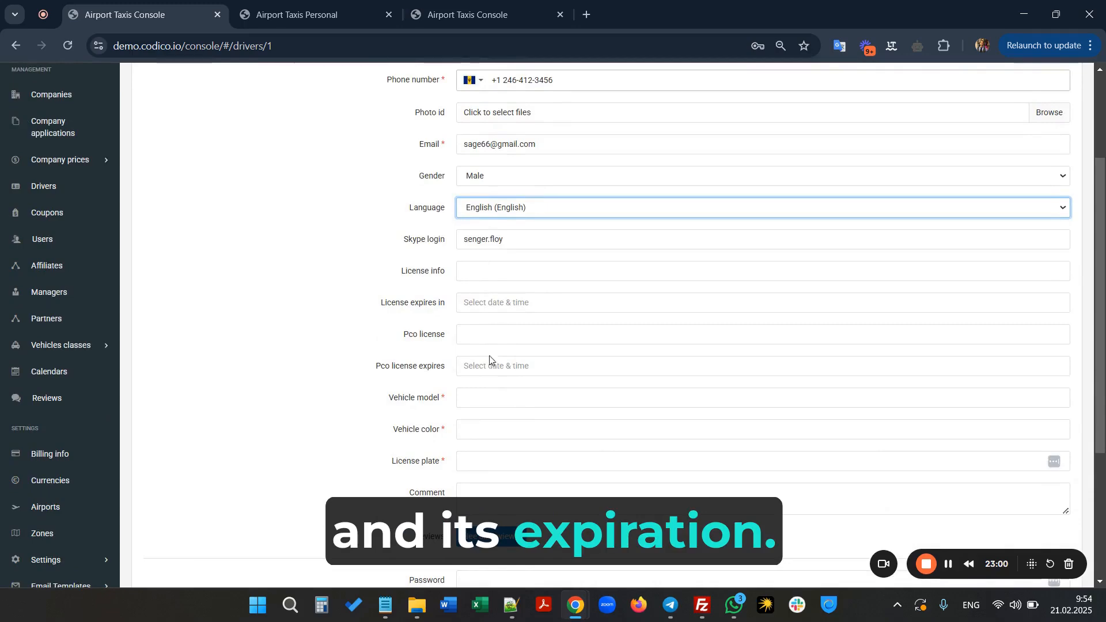
pyautogui.scroll(-2, 482, 339)
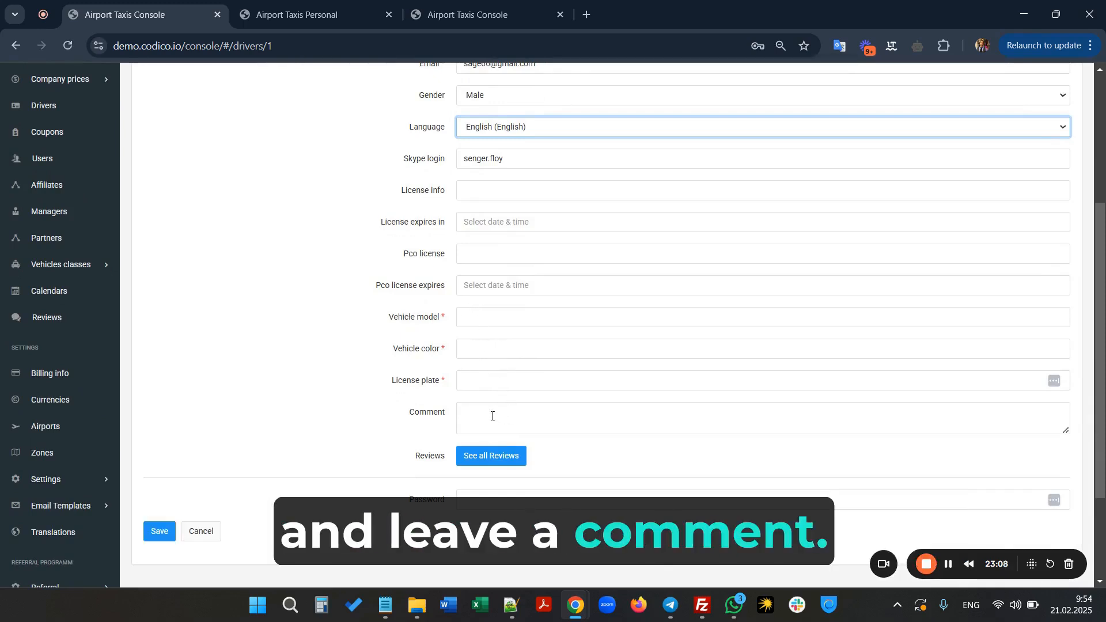
# View all reviews of this driver and return to the driver's edit form.
pyautogui.click(494, 455)
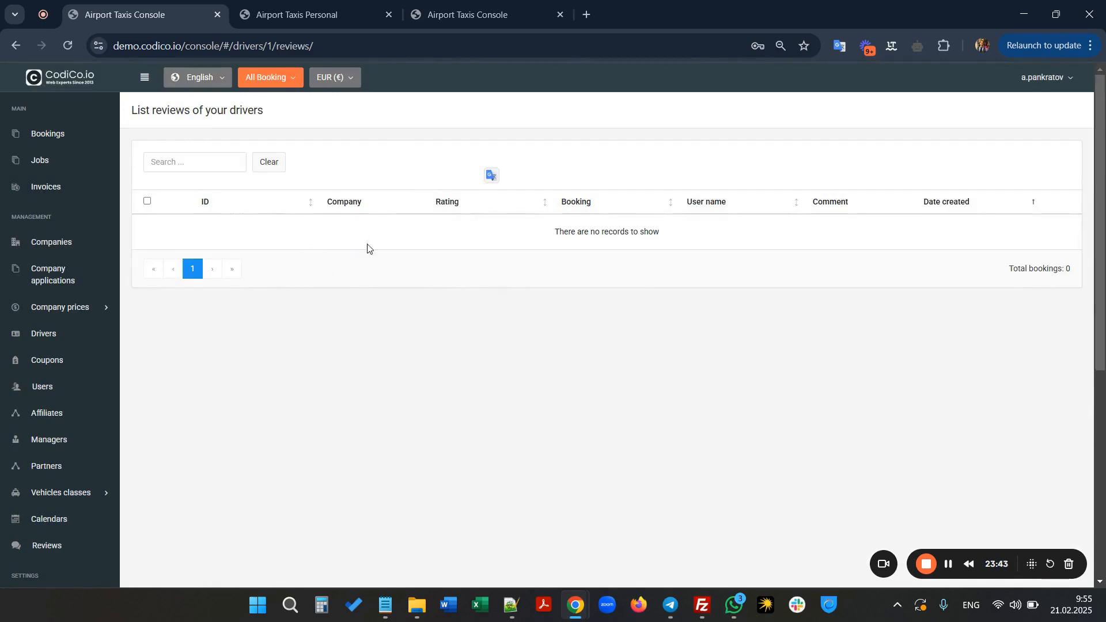
pyautogui.click(15, 46)
pyautogui.scroll(-3, 444, 239)
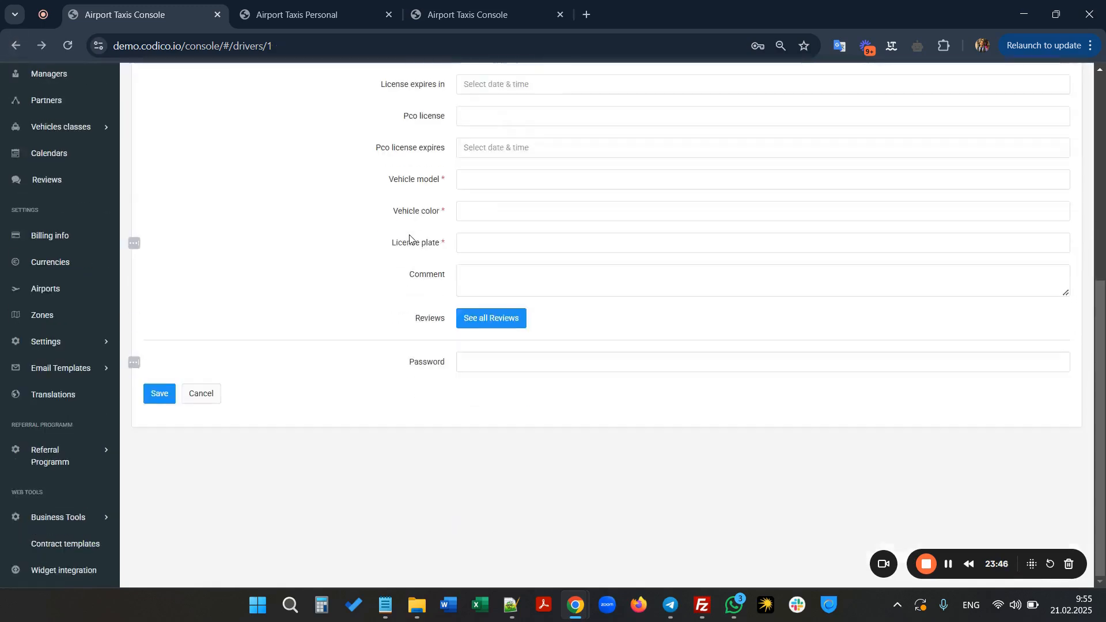
# Examine the password and email fields on the driver's edit form that serve as the driver's login credentials.
pyautogui.click(478, 364)
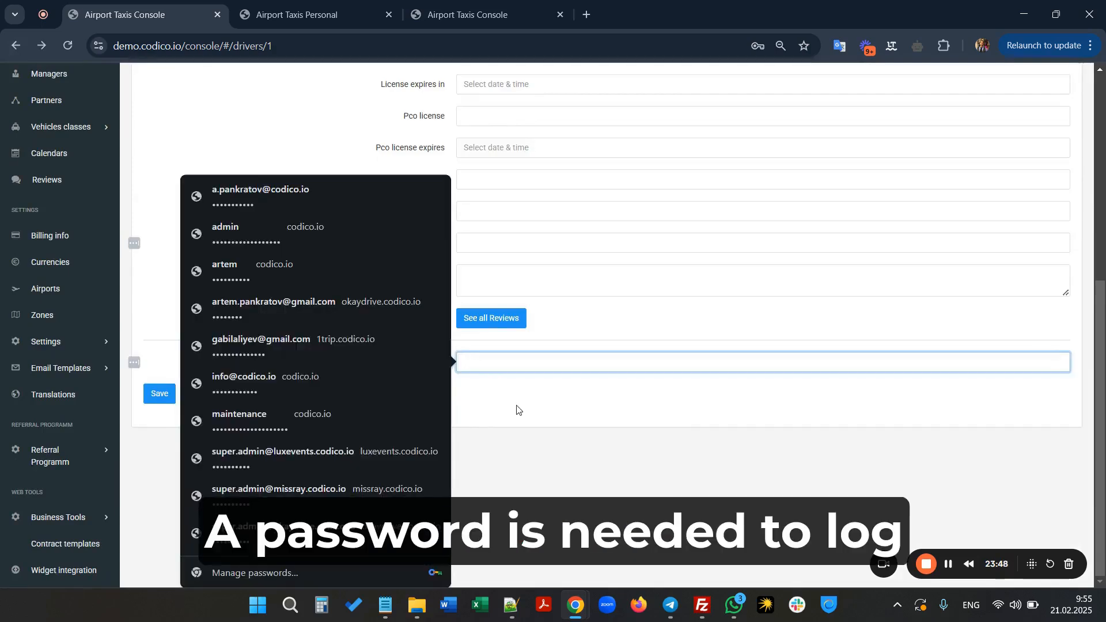
pyautogui.click(501, 402)
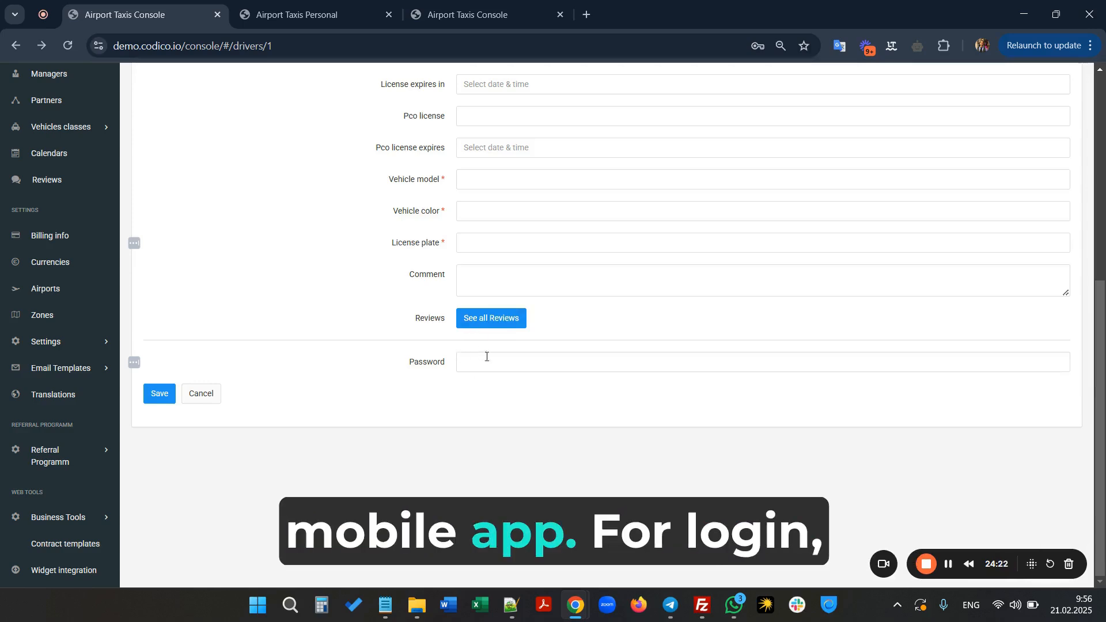
pyautogui.scroll(6, 458, 317)
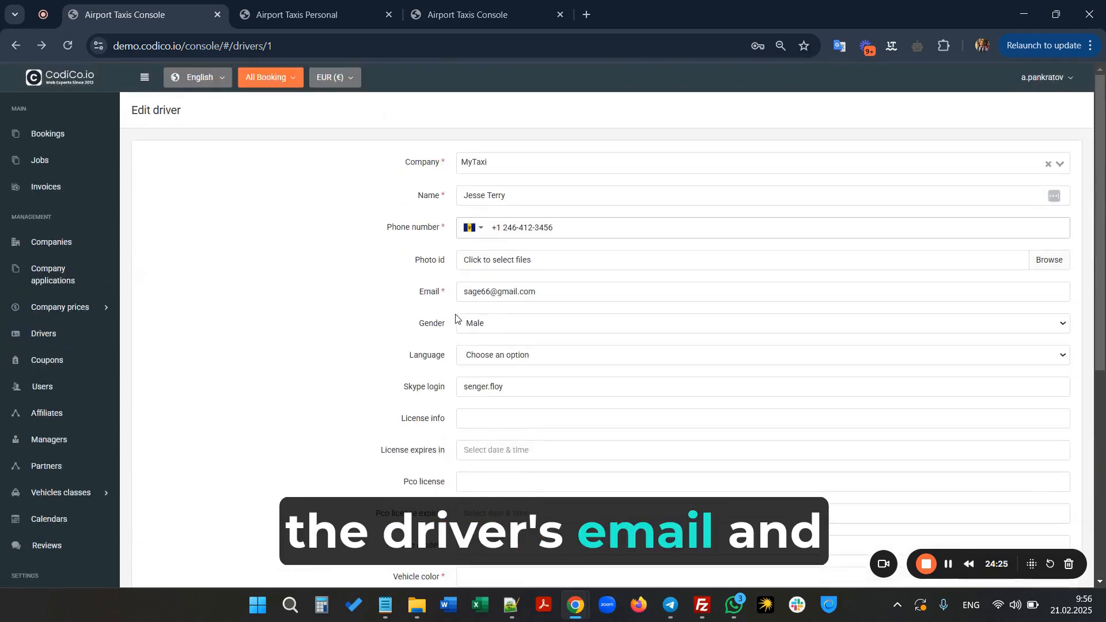
pyautogui.scroll(-6, 495, 271)
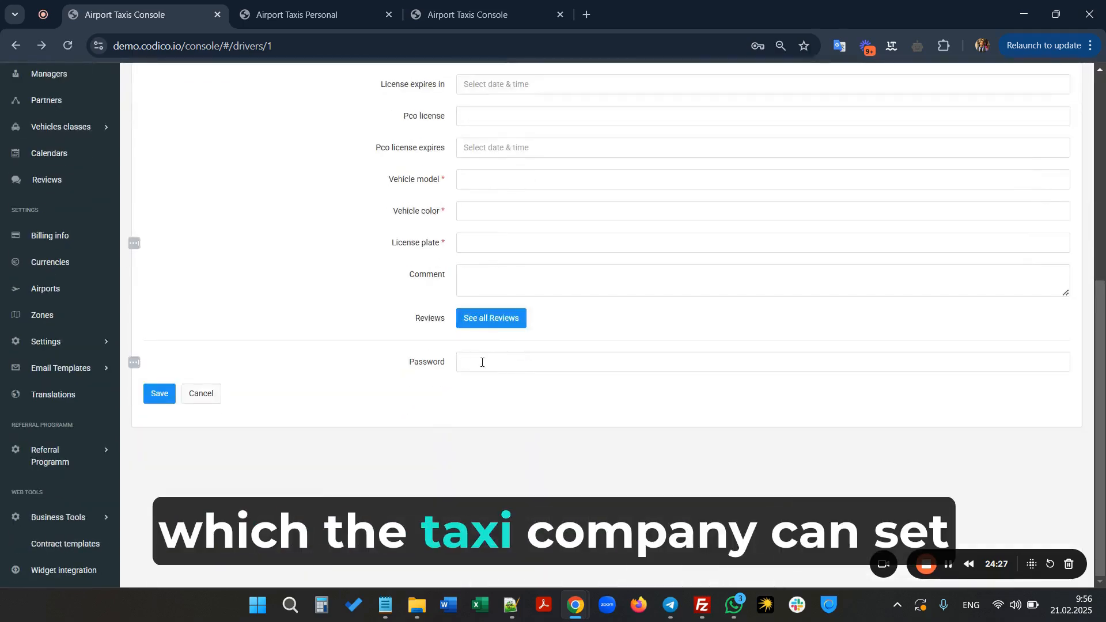
pyautogui.click(481, 362)
pyautogui.click(452, 383)
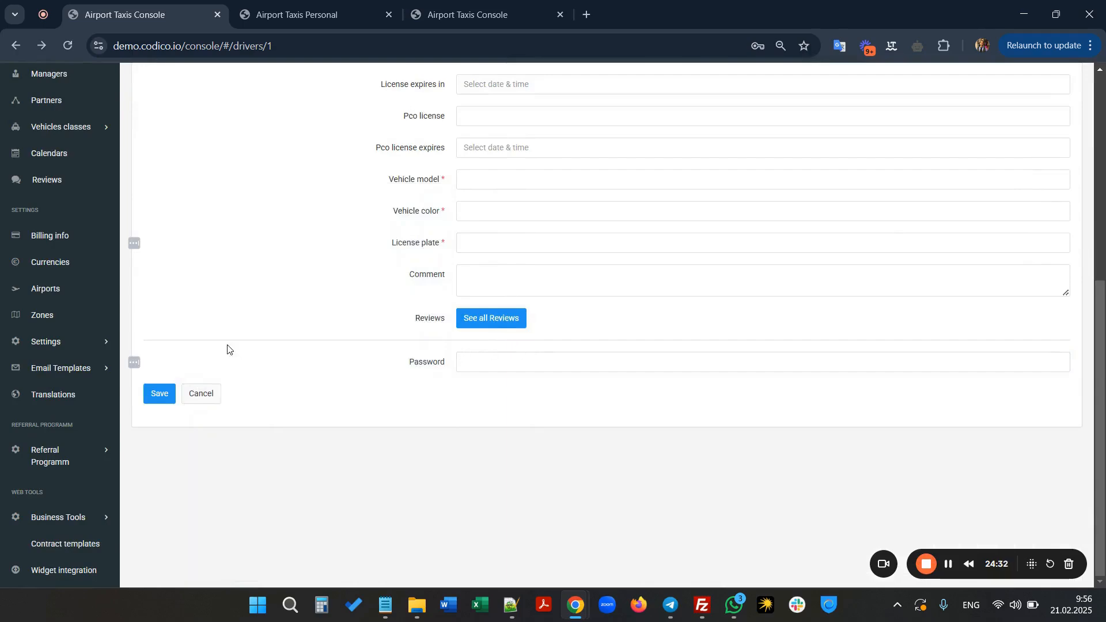
pyautogui.scroll(6, 228, 348)
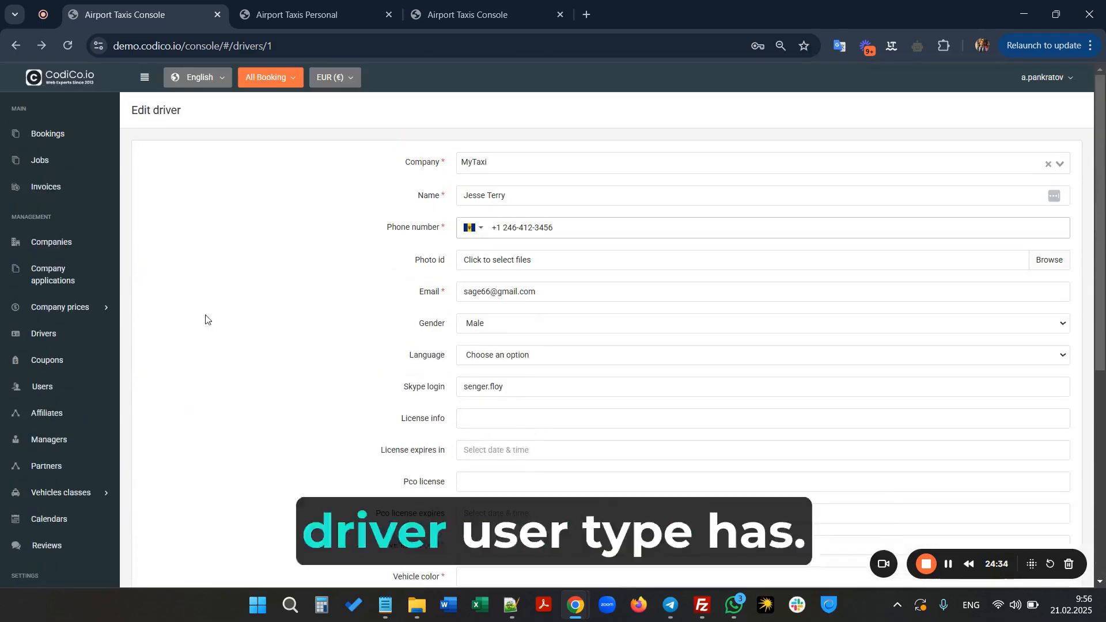
pyautogui.scroll(-5, 202, 314)
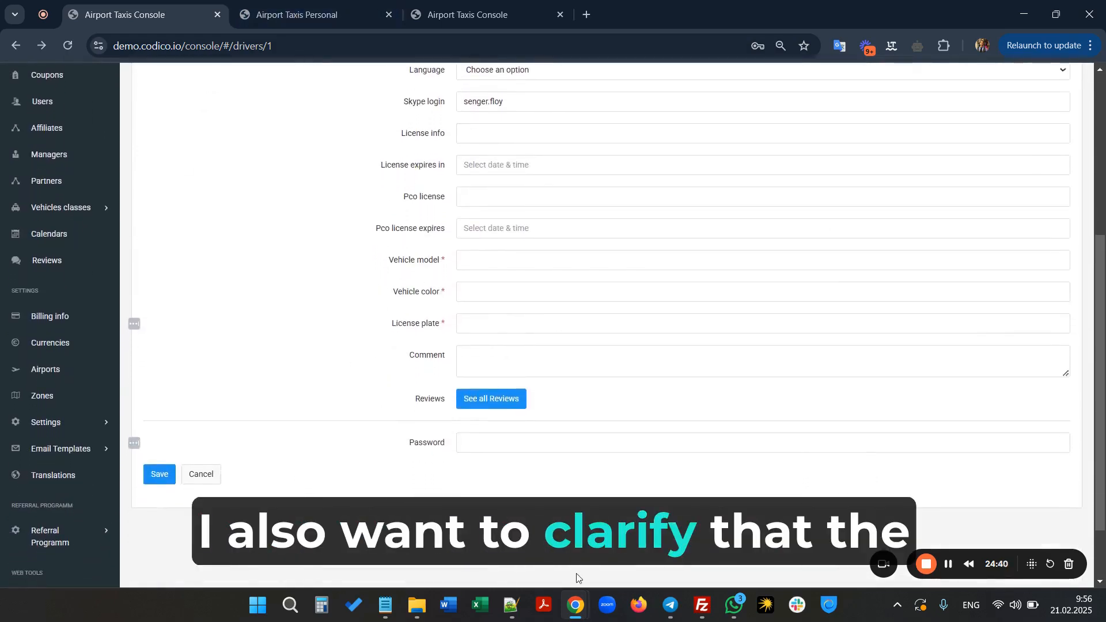
# Switch to the MyTaxi company account's incognito browser window and load demo.codico.io/console/.
pyautogui.moveTo(577, 577)
pyautogui.click(634, 531)
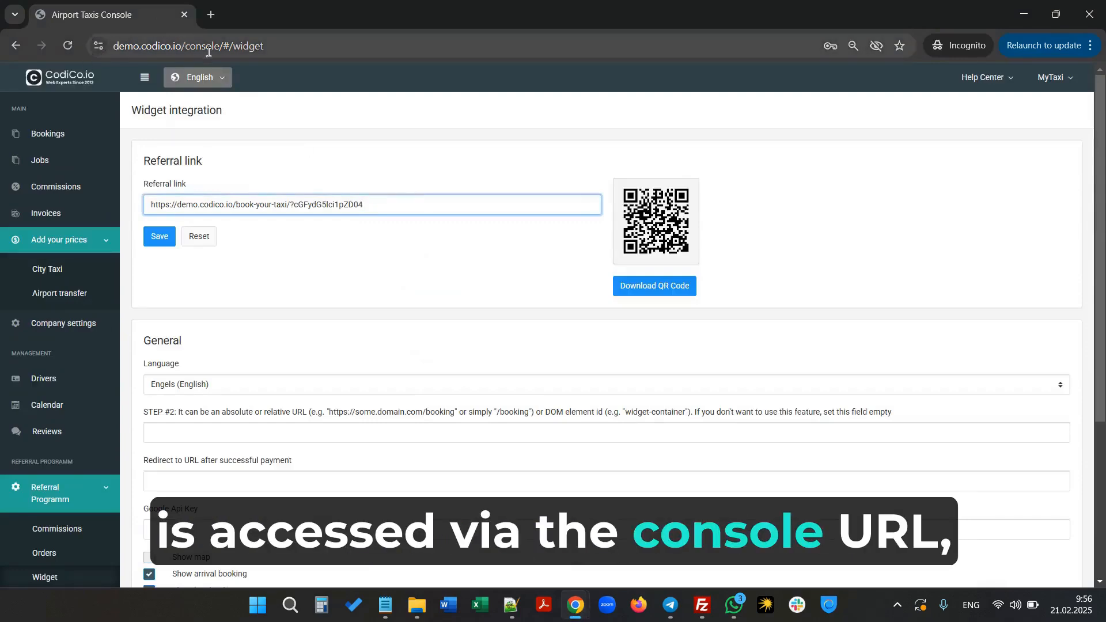
pyautogui.moveTo(225, 47); pyautogui.dragTo(266, 46)
pyautogui.press('BackSpace')
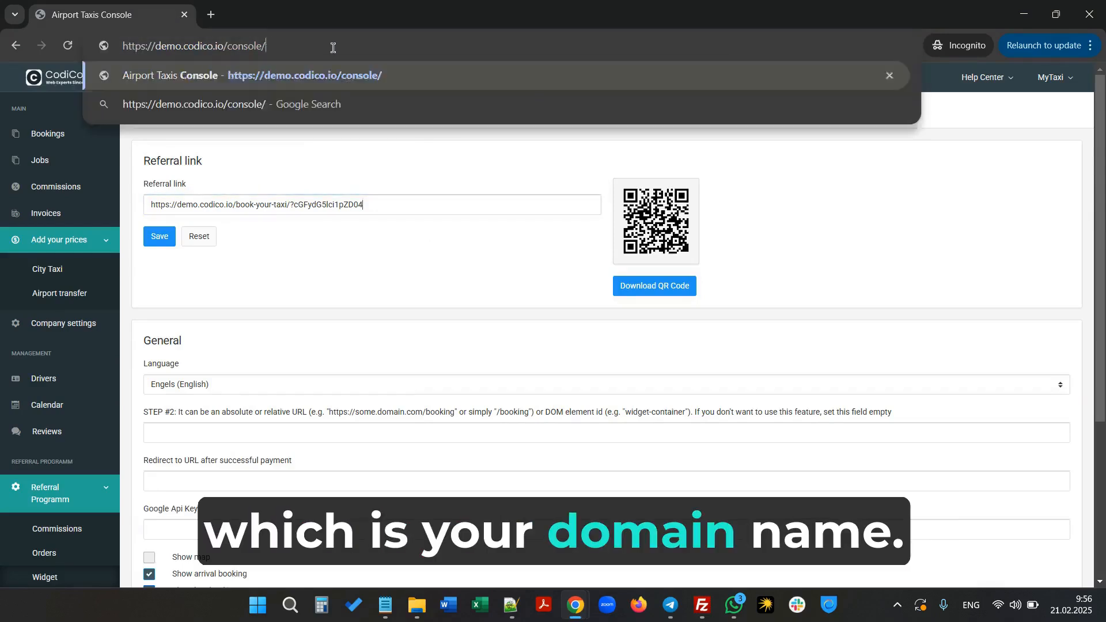
pyautogui.press('Return')
# Highlight the console part of the address and set the company console's language to English.
pyautogui.doubleClick(133, 48)
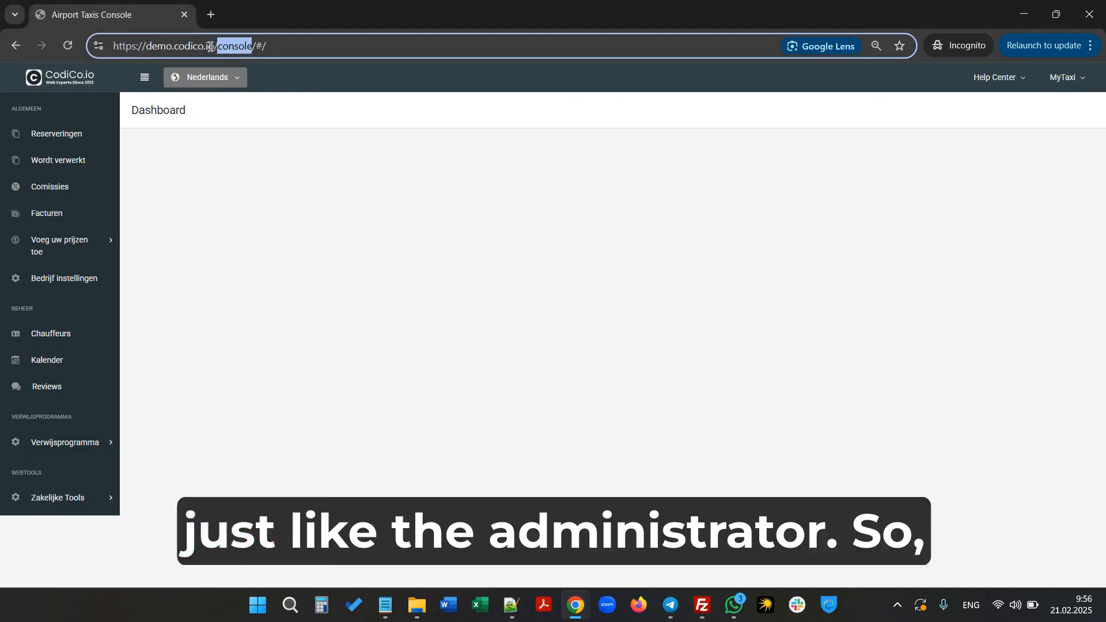
pyautogui.click(199, 81)
pyautogui.click(201, 105)
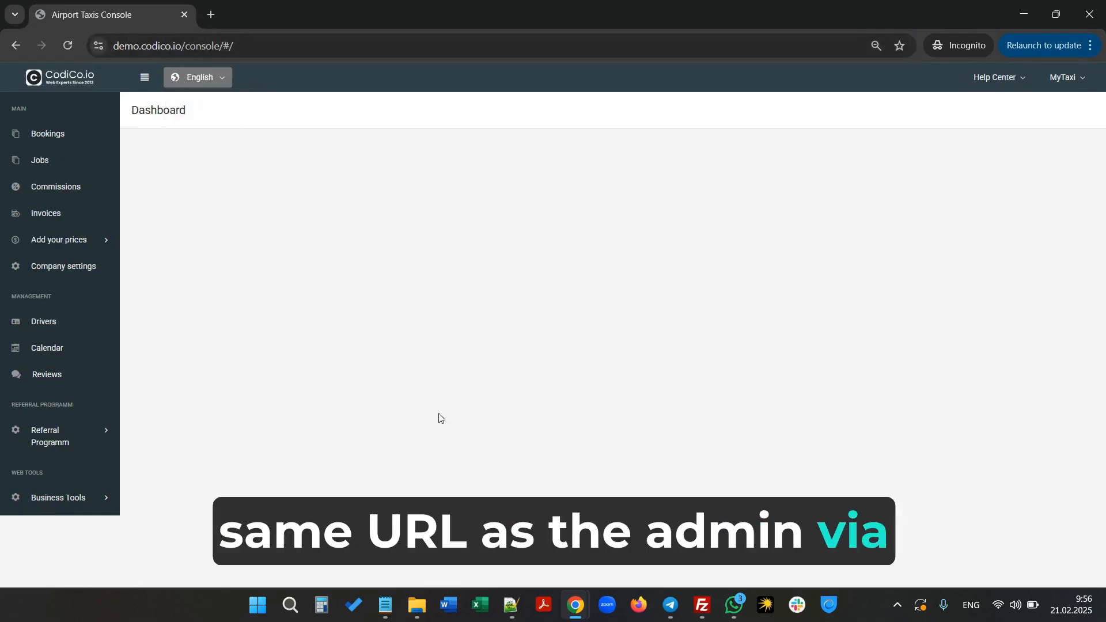
# Return to the admin browser window, close the app.airporttaxis.com console page and display the personal account's bookings.
pyautogui.click(611, 507)
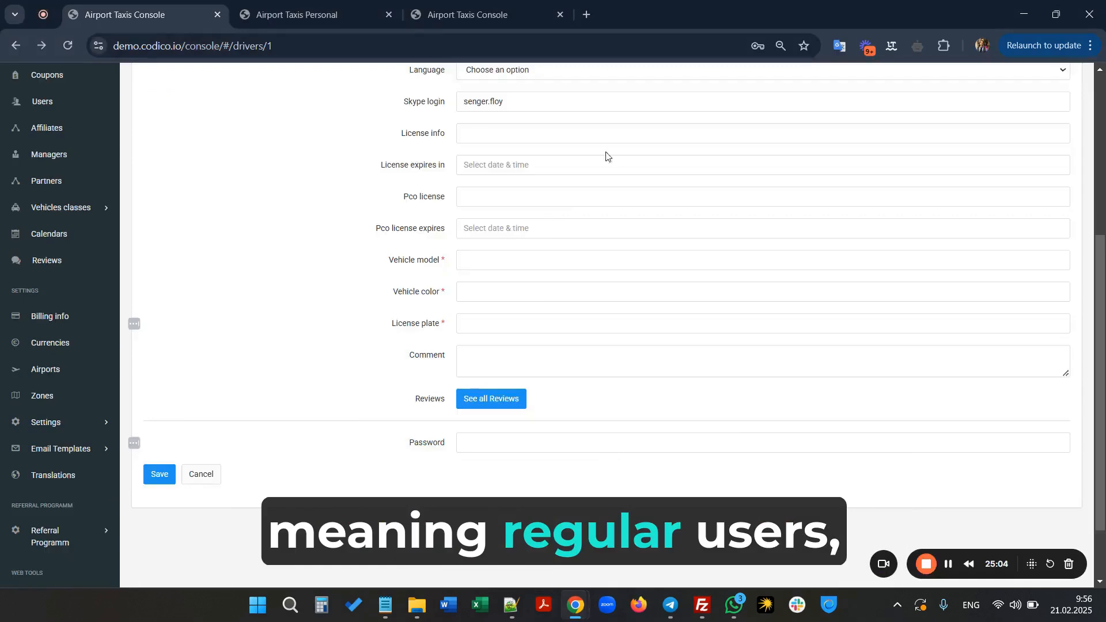
pyautogui.click(443, 13)
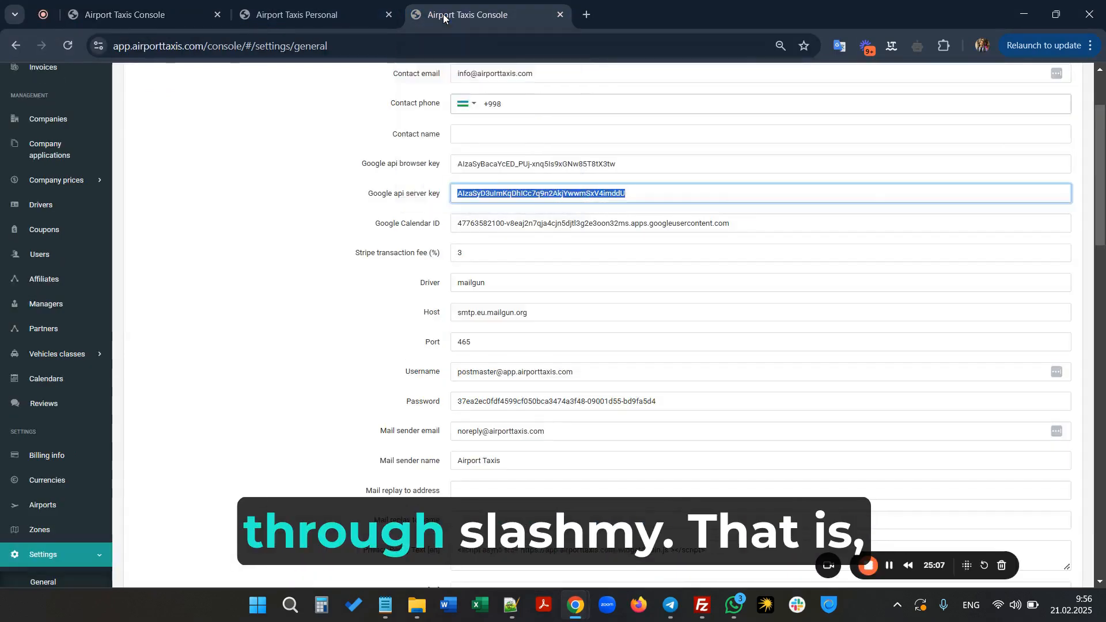
pyautogui.click(381, 11)
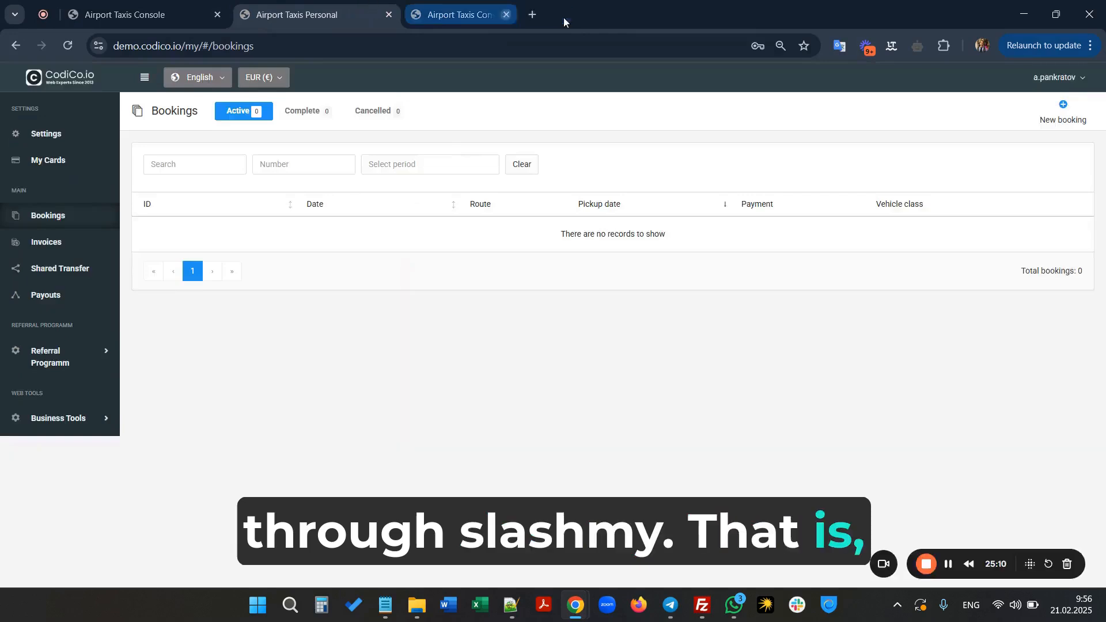
pyautogui.click(560, 15)
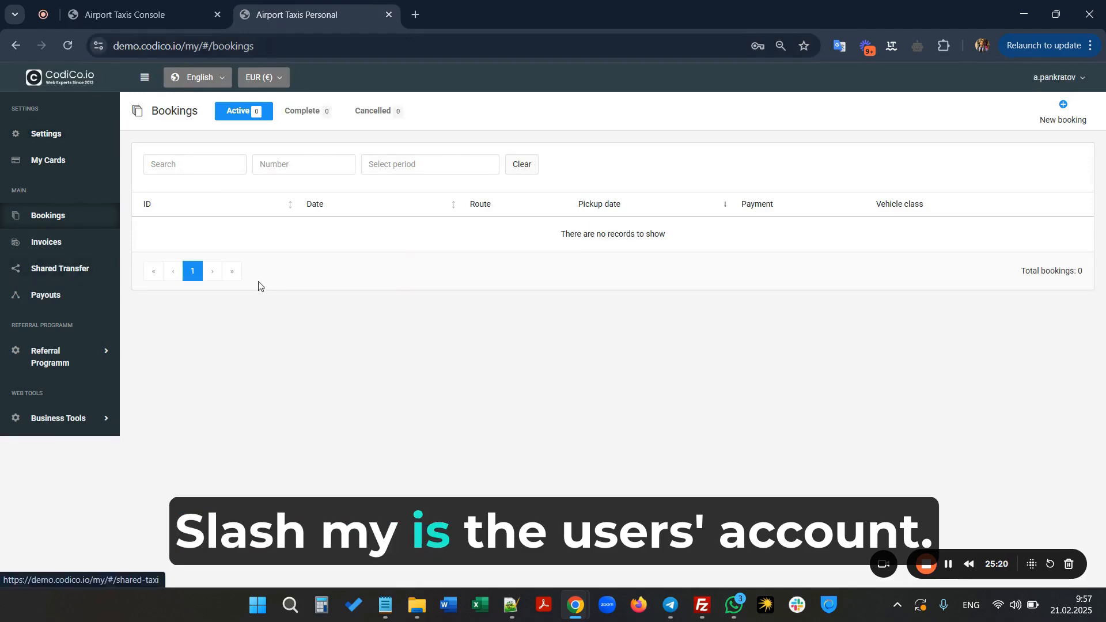
# View the list of all users in the admin console and return to the personal account's Bookings page.
pyautogui.click(171, 10)
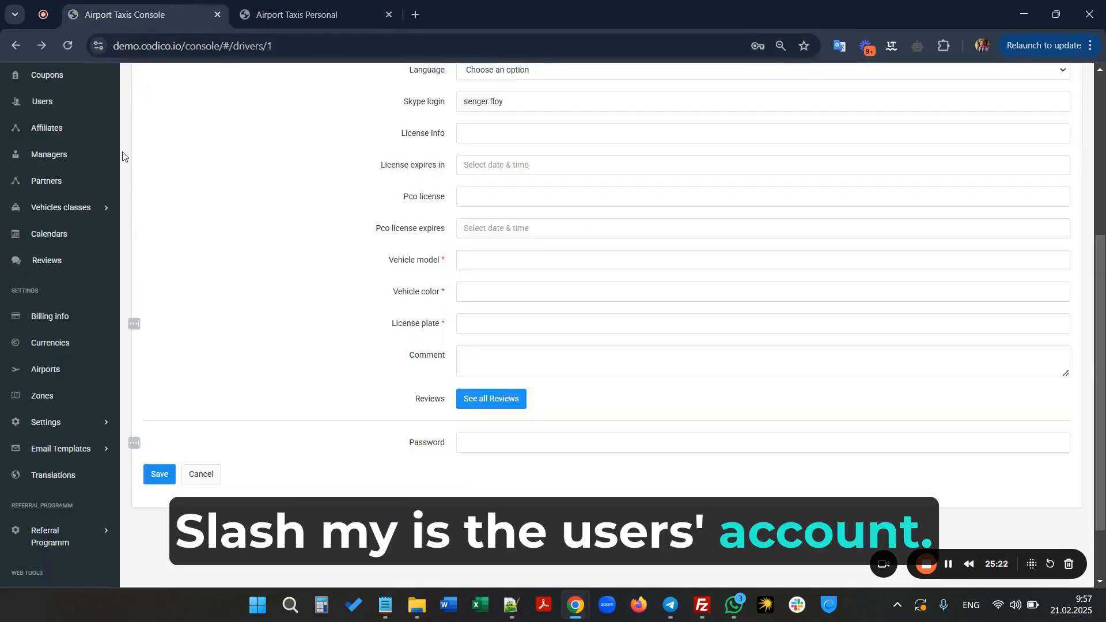
pyautogui.scroll(3, 123, 156)
pyautogui.click(21, 199)
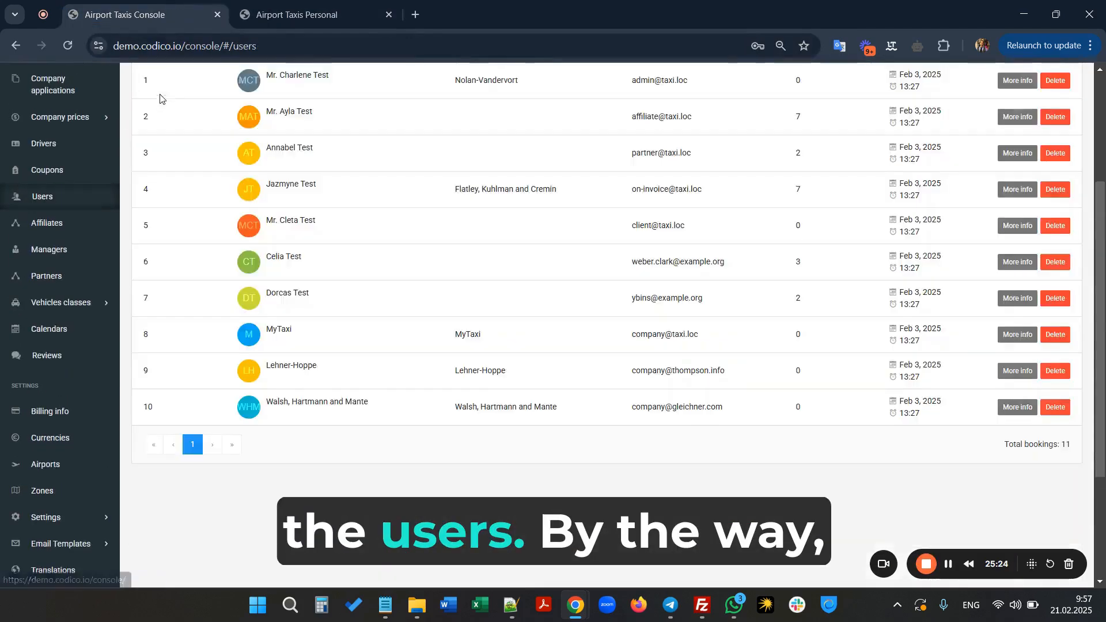
pyautogui.scroll(3, 157, 102)
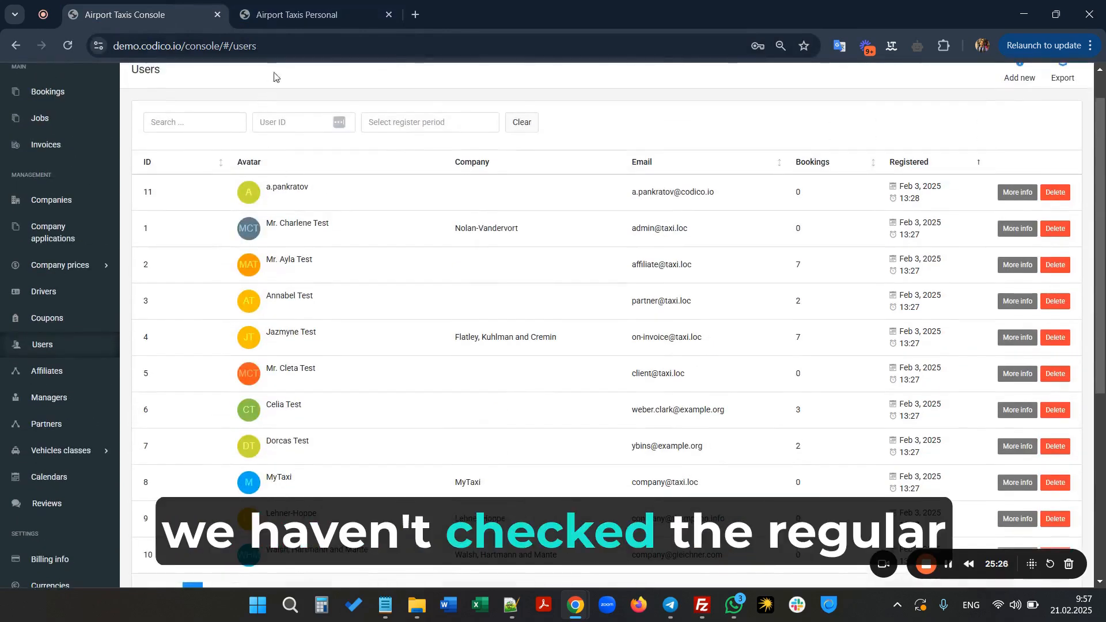
pyautogui.click(310, 14)
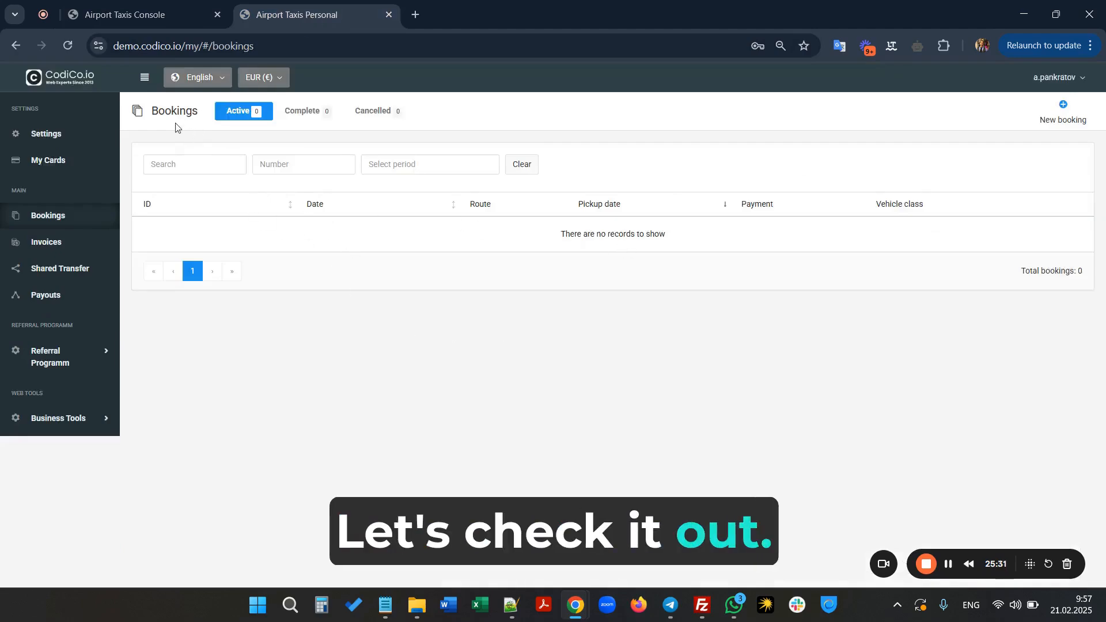
# Open the personal account's settings and look through the general account info, including the available default currencies and the phone number fields.
pyautogui.click(35, 134)
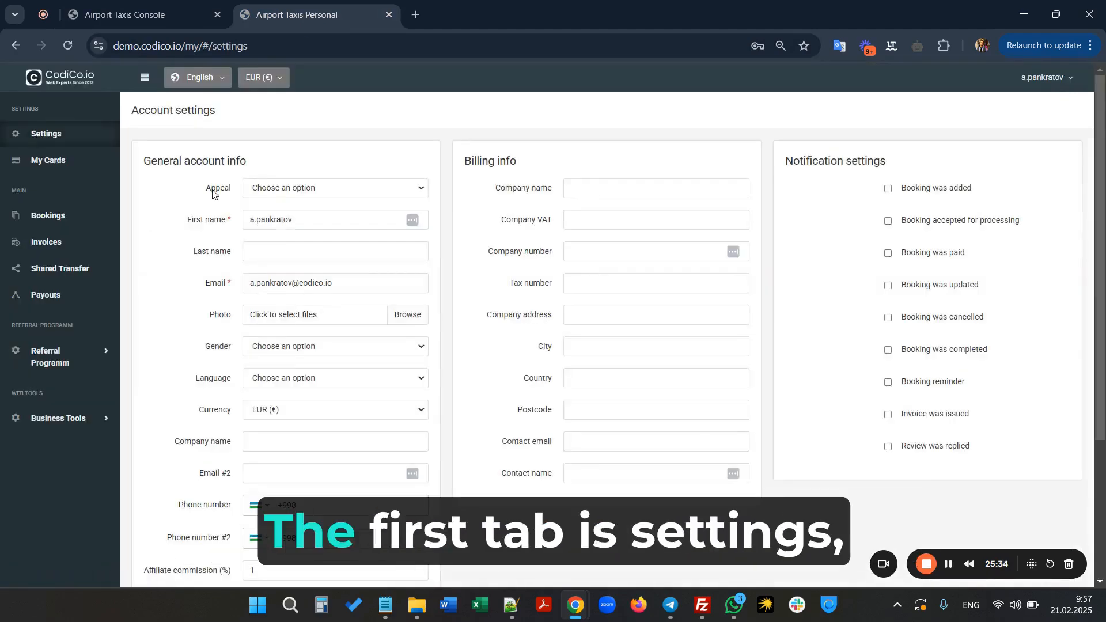
pyautogui.scroll(-3, 212, 194)
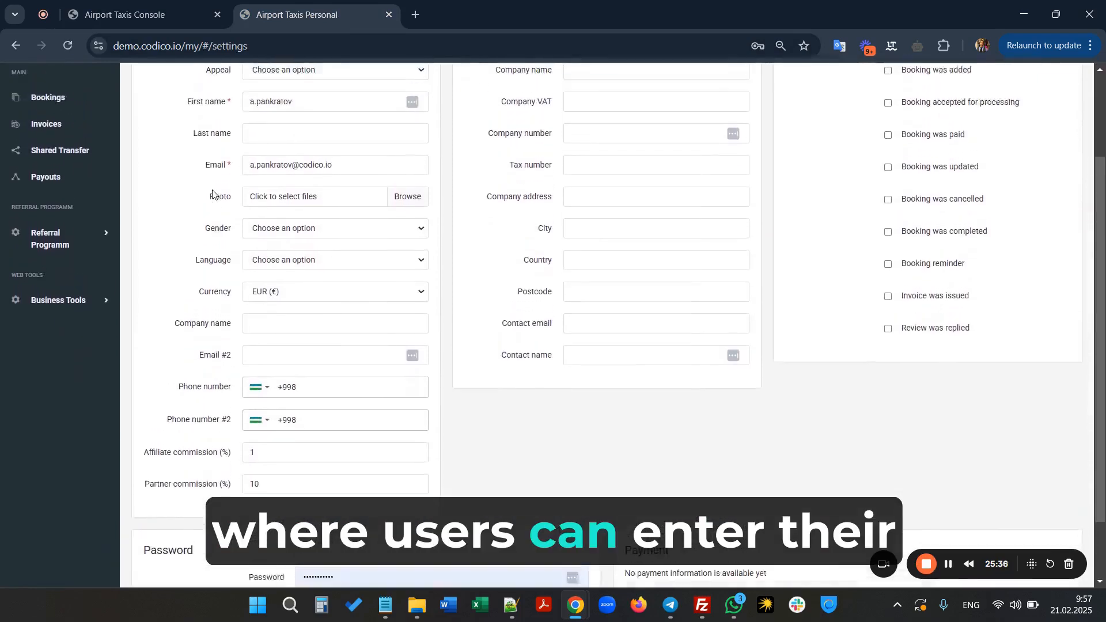
pyautogui.scroll(3, 213, 193)
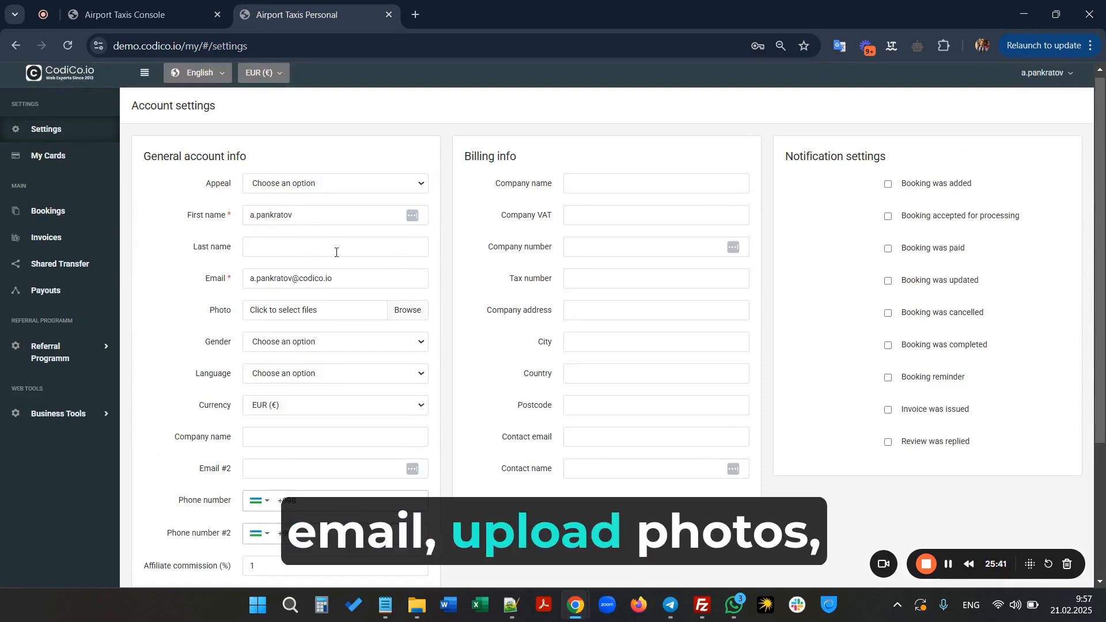
pyautogui.scroll(-1, 341, 314)
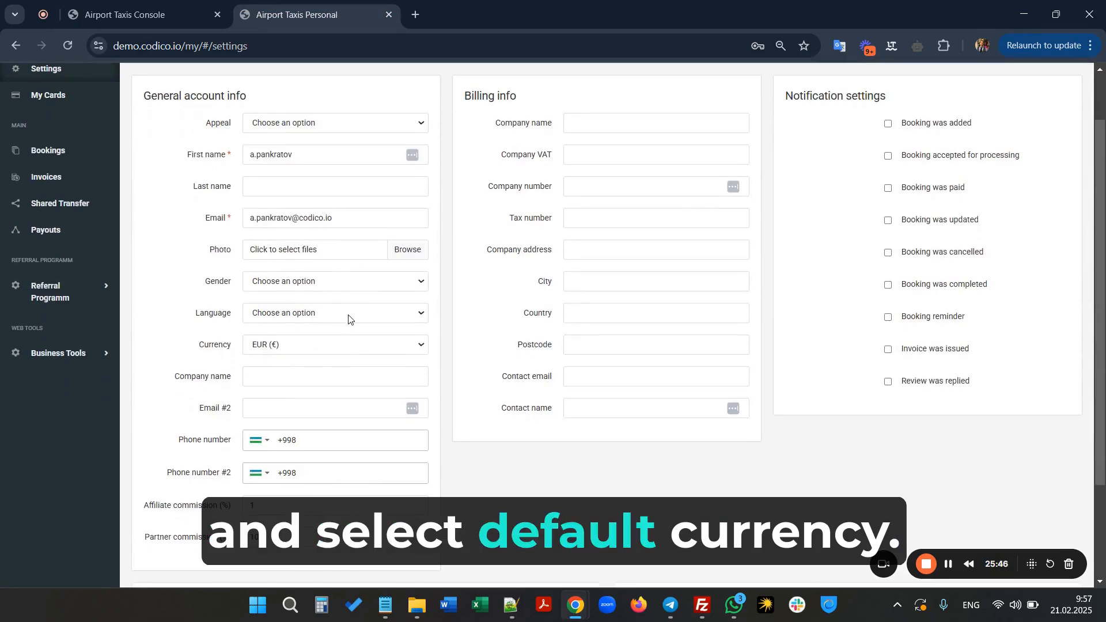
pyautogui.click(329, 344)
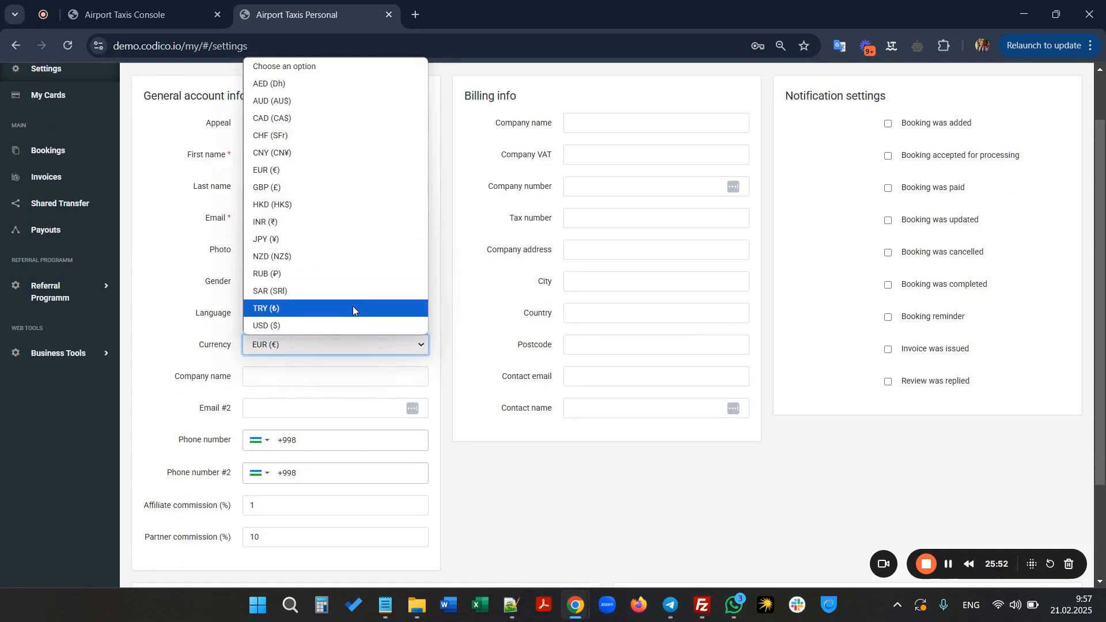
pyautogui.click(169, 339)
pyautogui.scroll(-2, 217, 373)
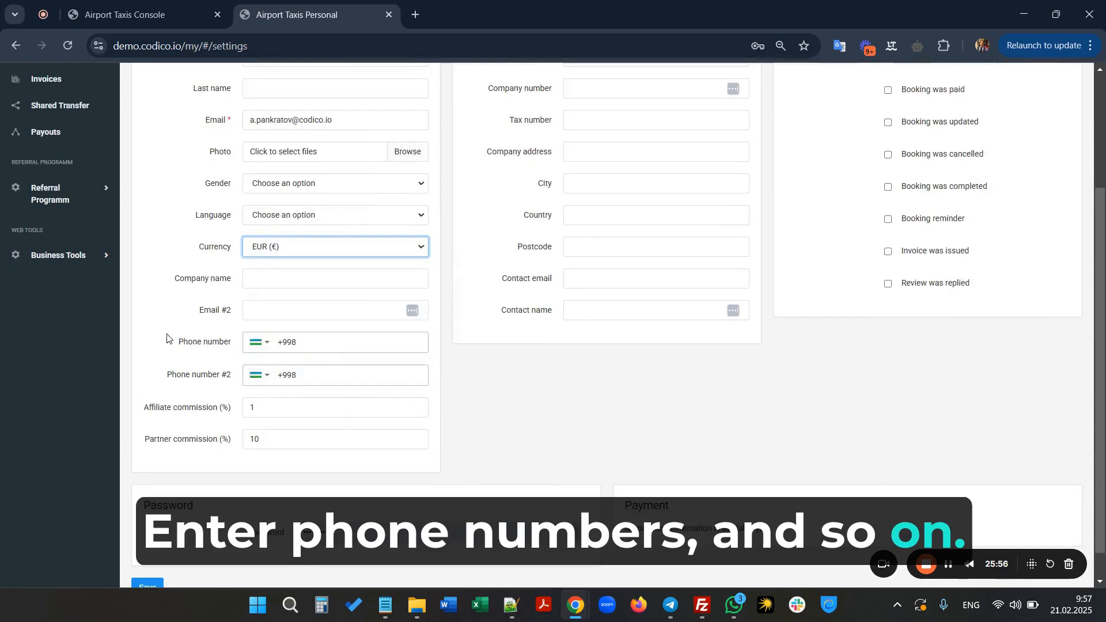
pyautogui.scroll(3, 170, 347)
# Set the affiliate commission to 19% and the partner commission to 15% in the general account info.
pyautogui.scroll(-4, 163, 391)
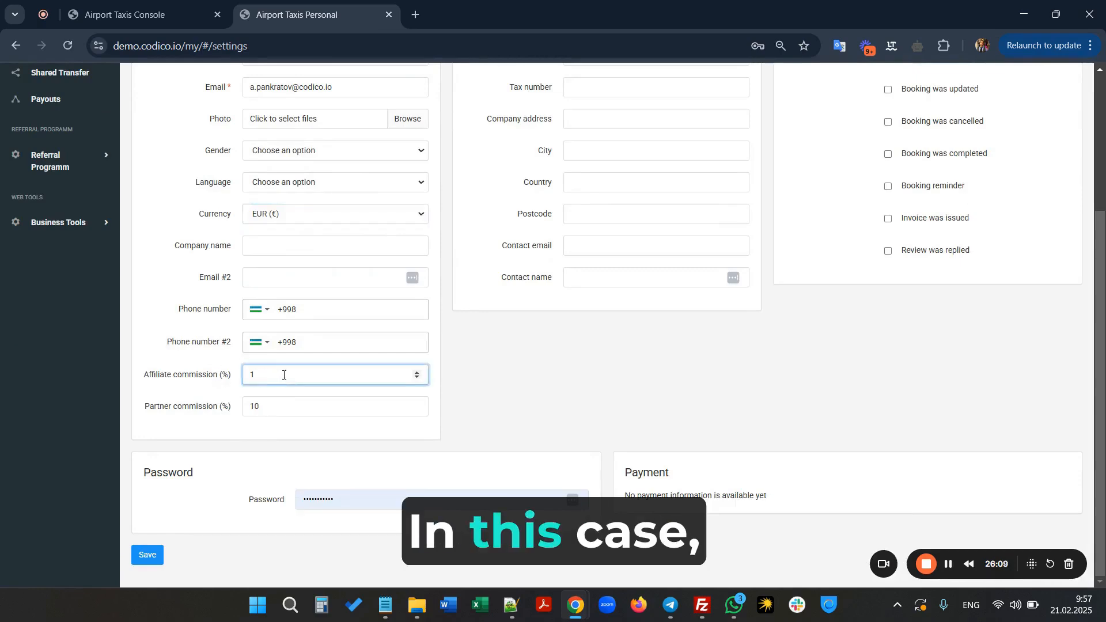
pyautogui.write('9')
pyautogui.click(267, 412)
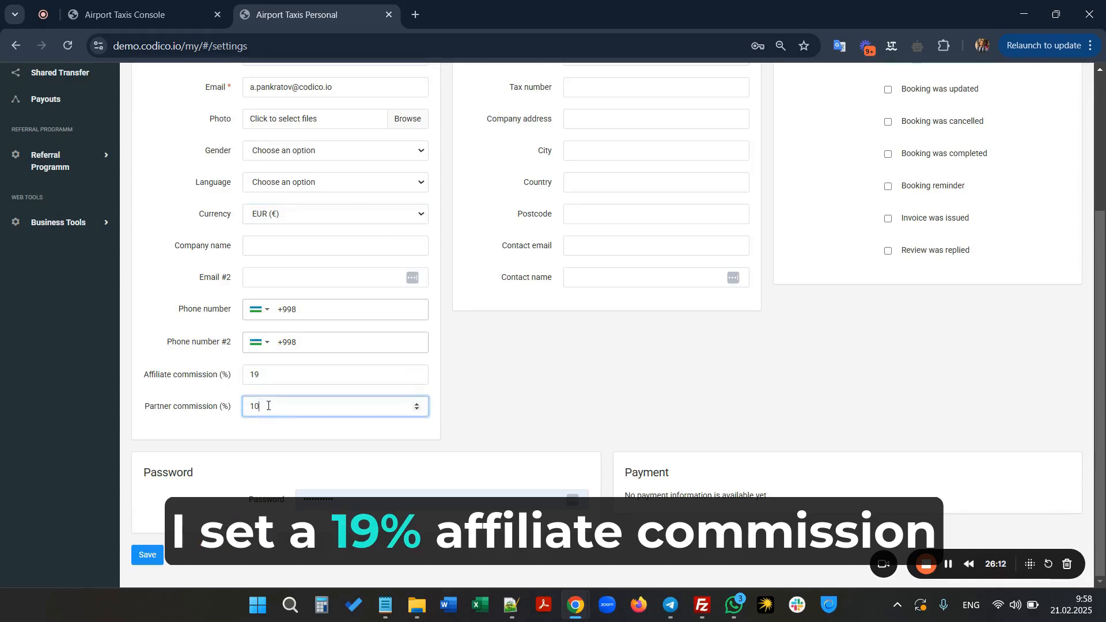
pyautogui.moveTo(268, 411); pyautogui.dragTo(257, 410)
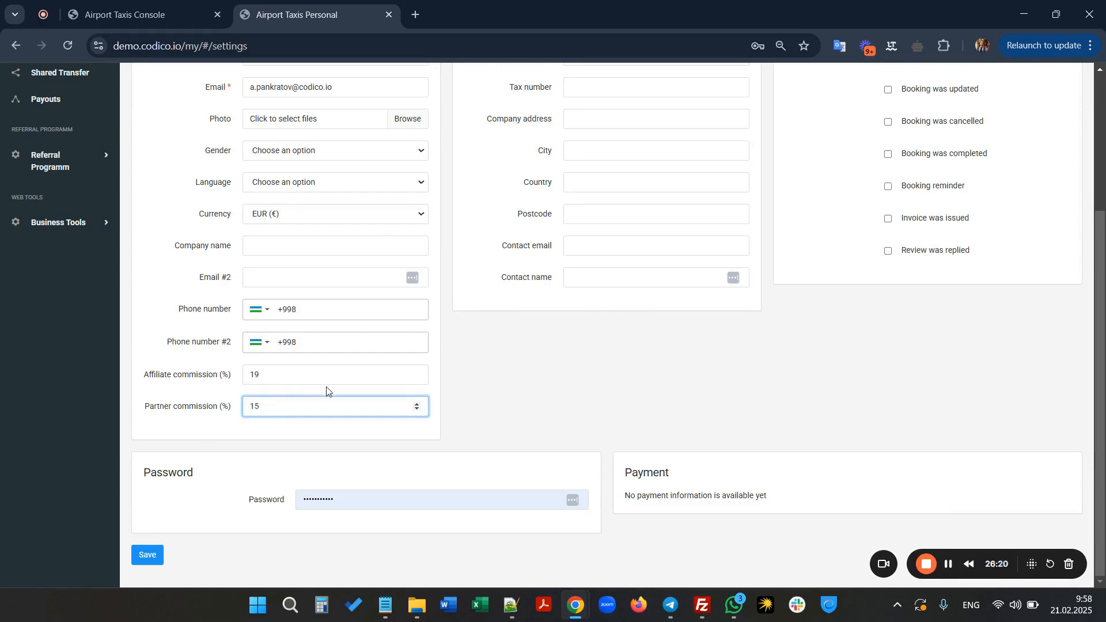
# Look over the billing info, notification settings, password and payment sections of the account settings.
pyautogui.scroll(3, 504, 352)
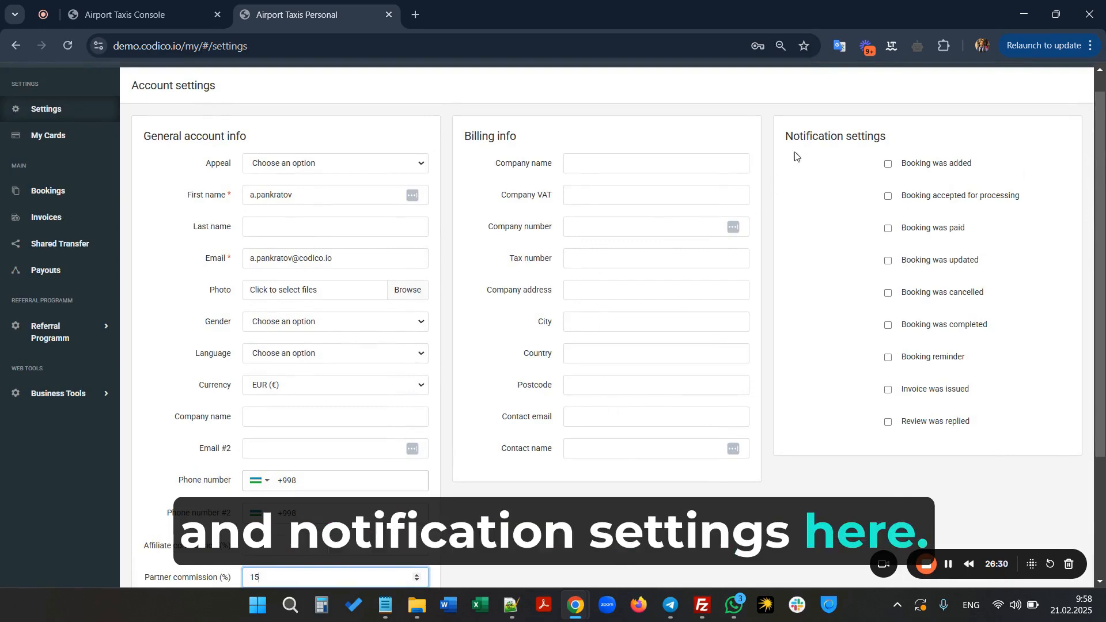
pyautogui.scroll(-3, 880, 369)
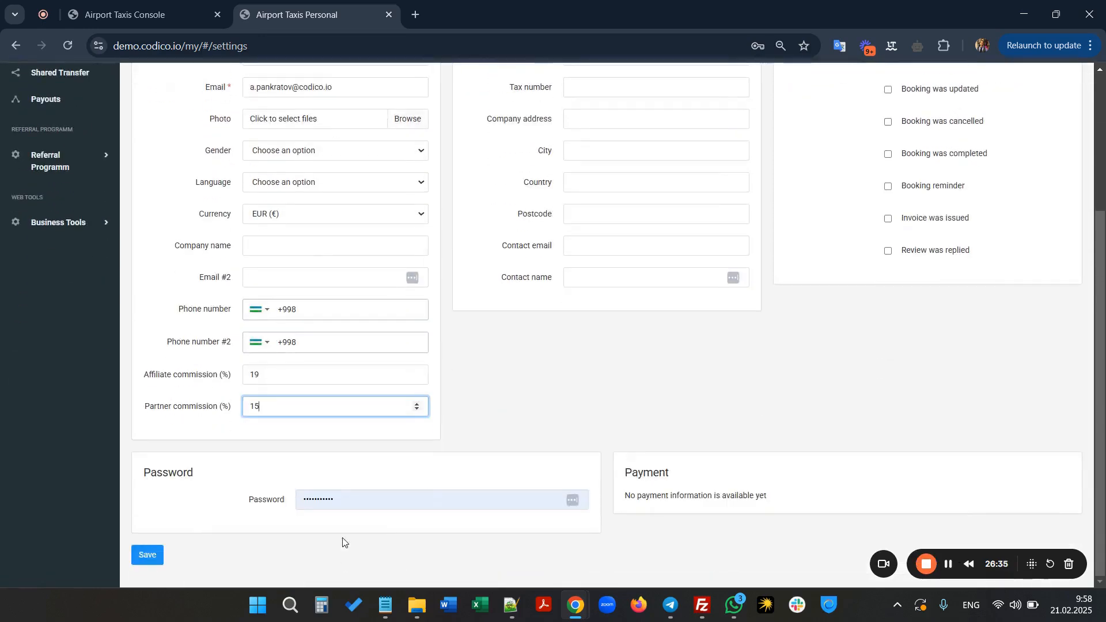
pyautogui.scroll(3, 389, 506)
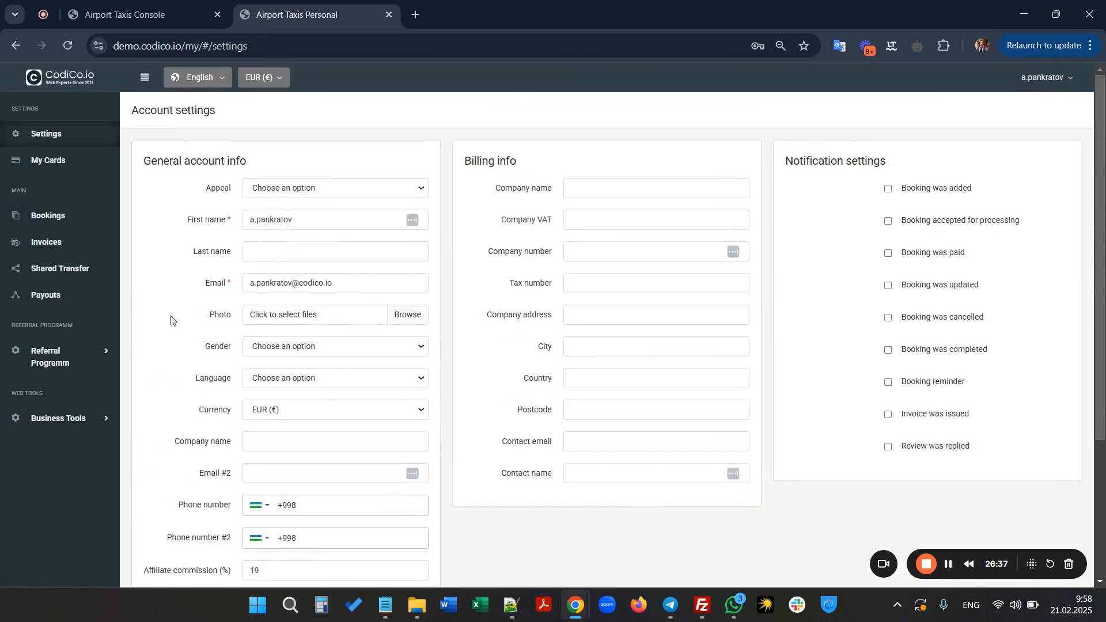
# View the personal account's My Cards and Bookings pages, and open the new booking form.
pyautogui.click(49, 162)
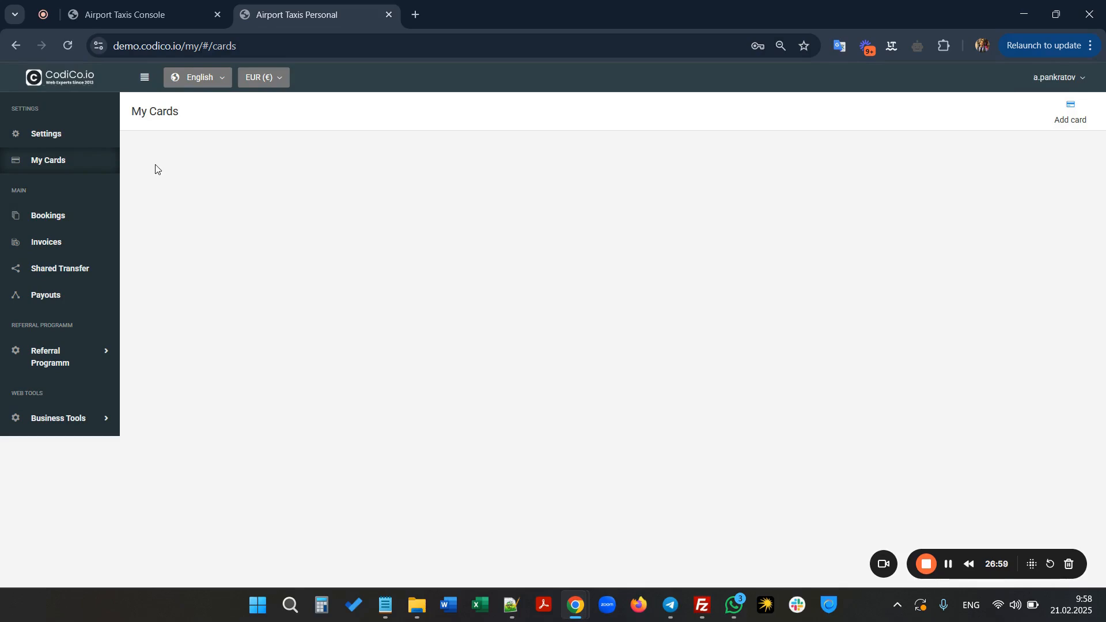
pyautogui.click(52, 216)
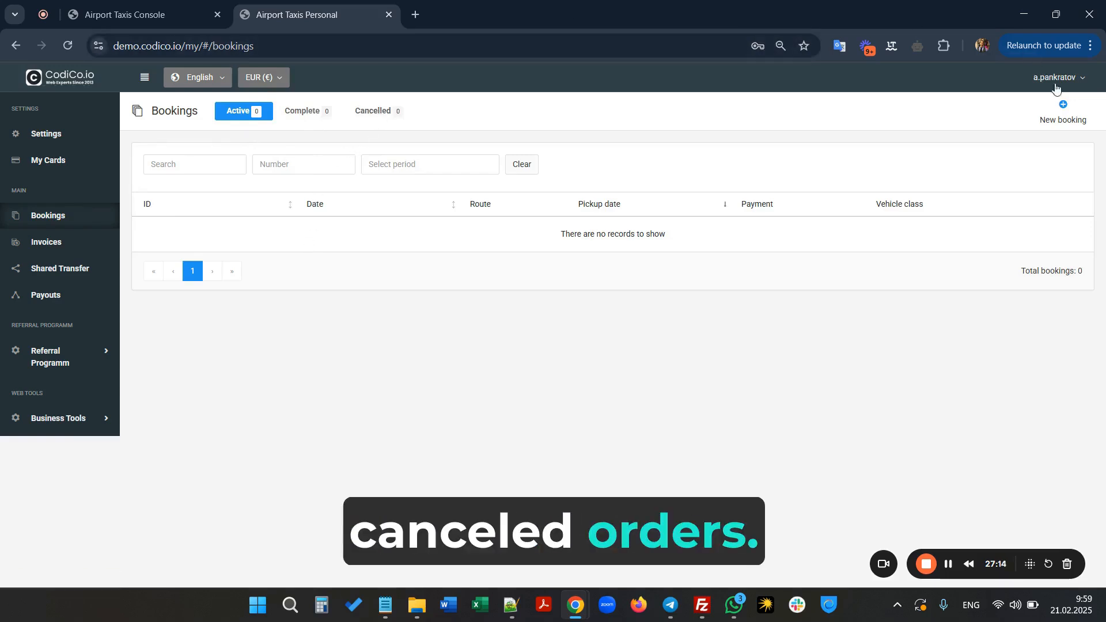
pyautogui.click(1066, 122)
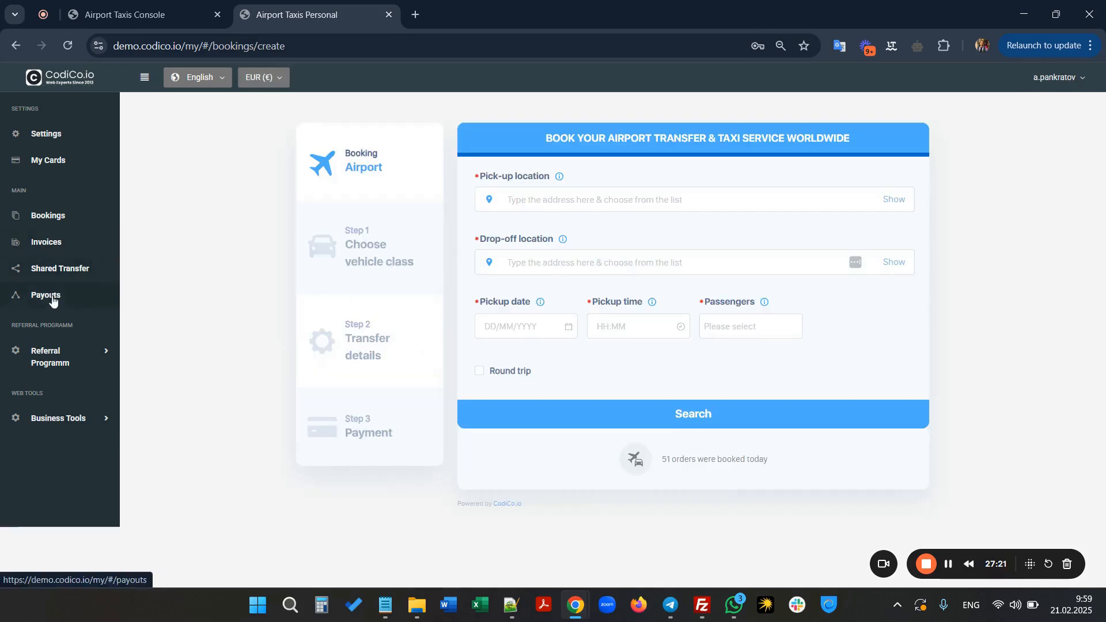
# View the personal account's Invoices, Shared Transfer and Payouts pages in turn.
pyautogui.click(56, 253)
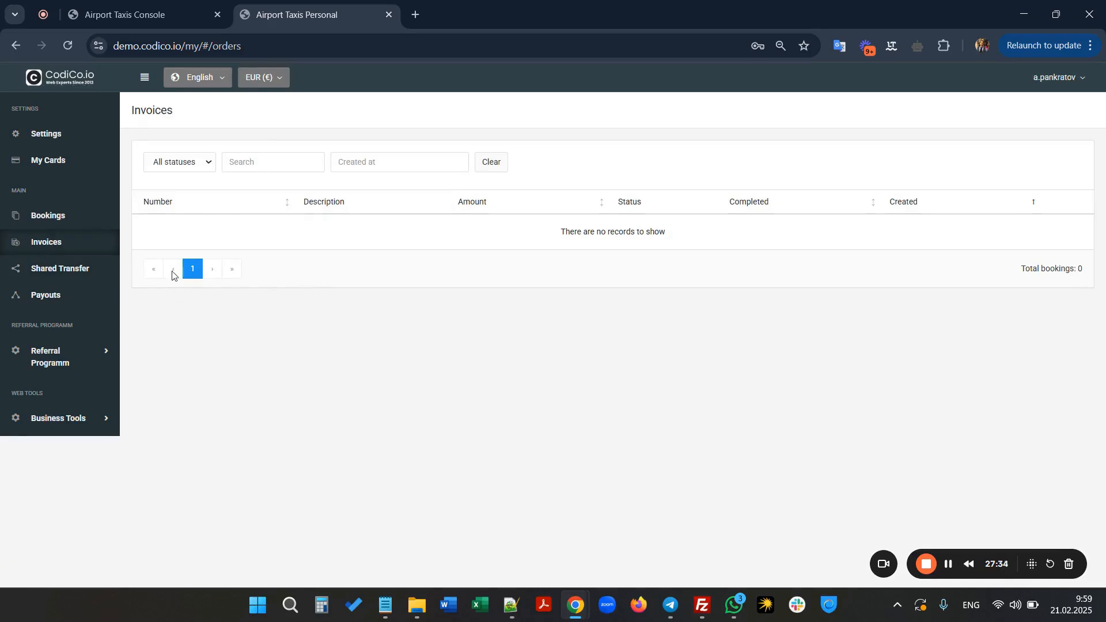
pyautogui.click(67, 272)
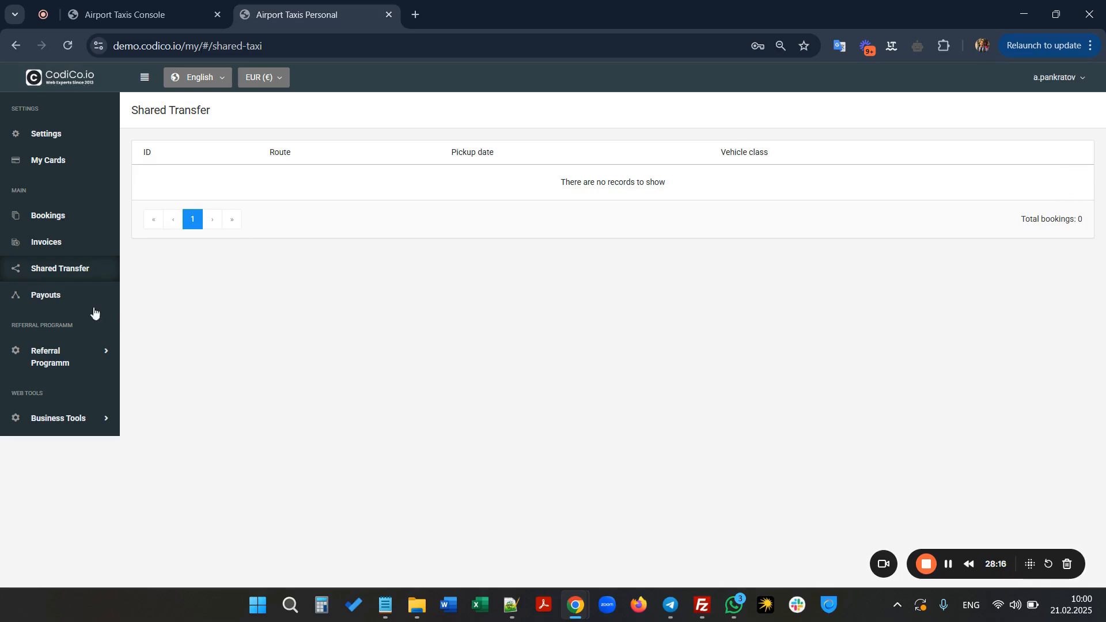
pyautogui.click(21, 297)
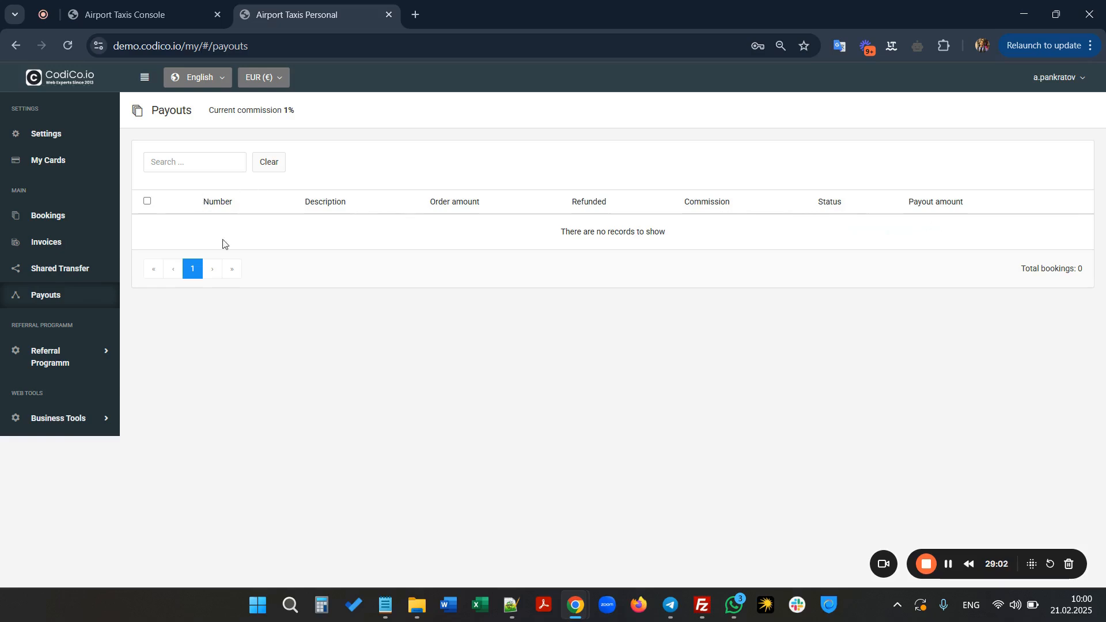
# View the Commissions and Orders pages of the referral program.
pyautogui.click(85, 354)
pyautogui.click(52, 391)
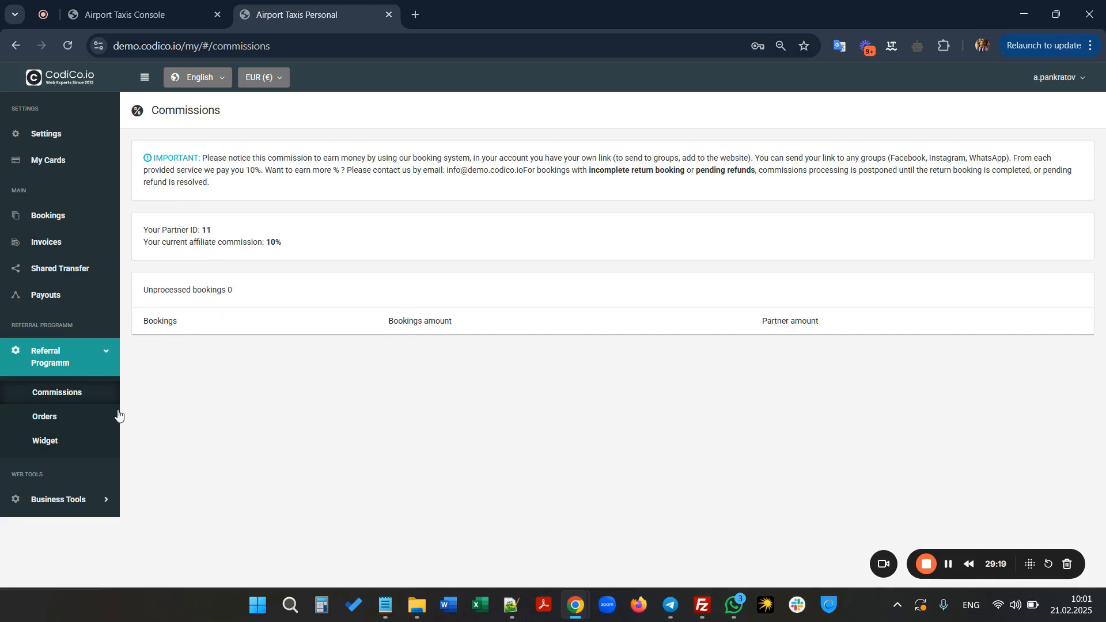
pyautogui.click(71, 425)
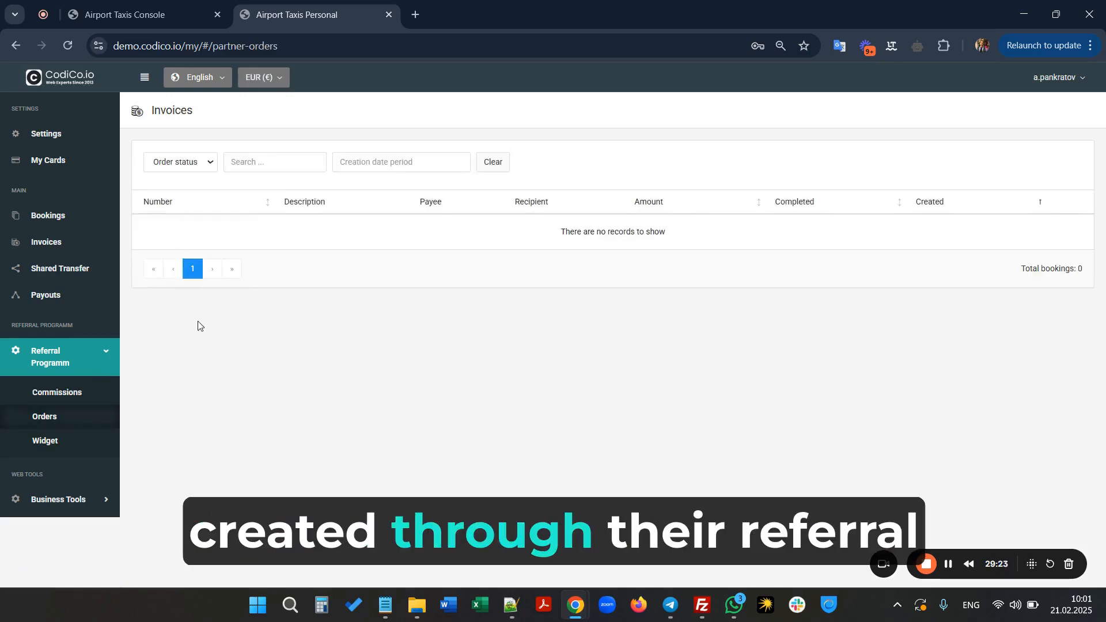
# Open the referral program's Widget page and examine the referral link, QR code, general options and embed code instructions.
pyautogui.click(84, 440)
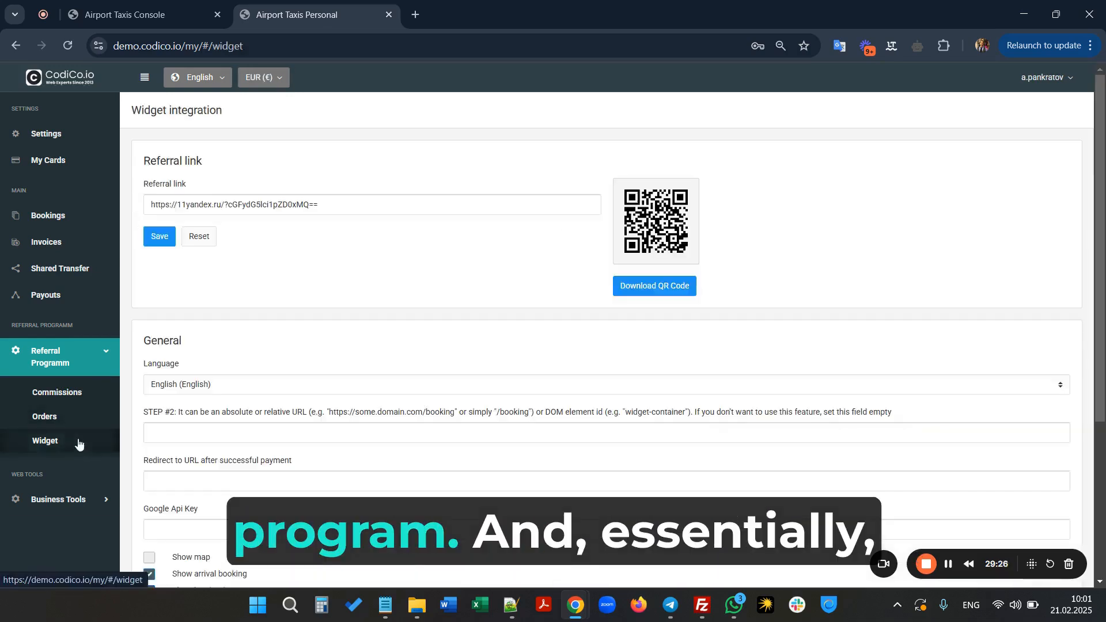
pyautogui.scroll(-1, 260, 276)
pyautogui.scroll(1, 259, 276)
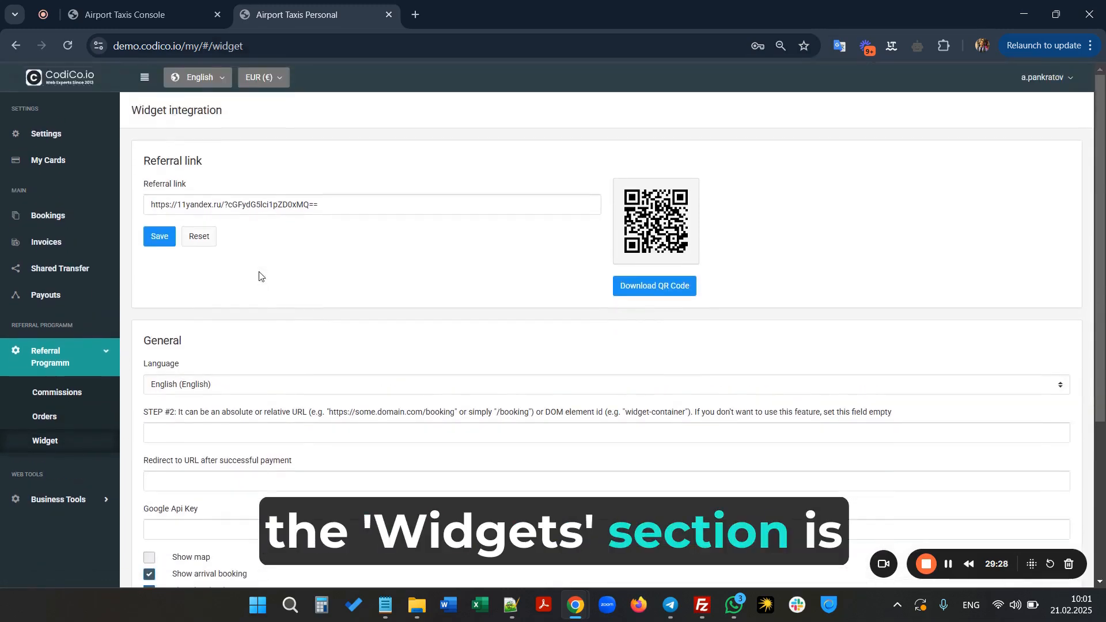
pyautogui.click(235, 198)
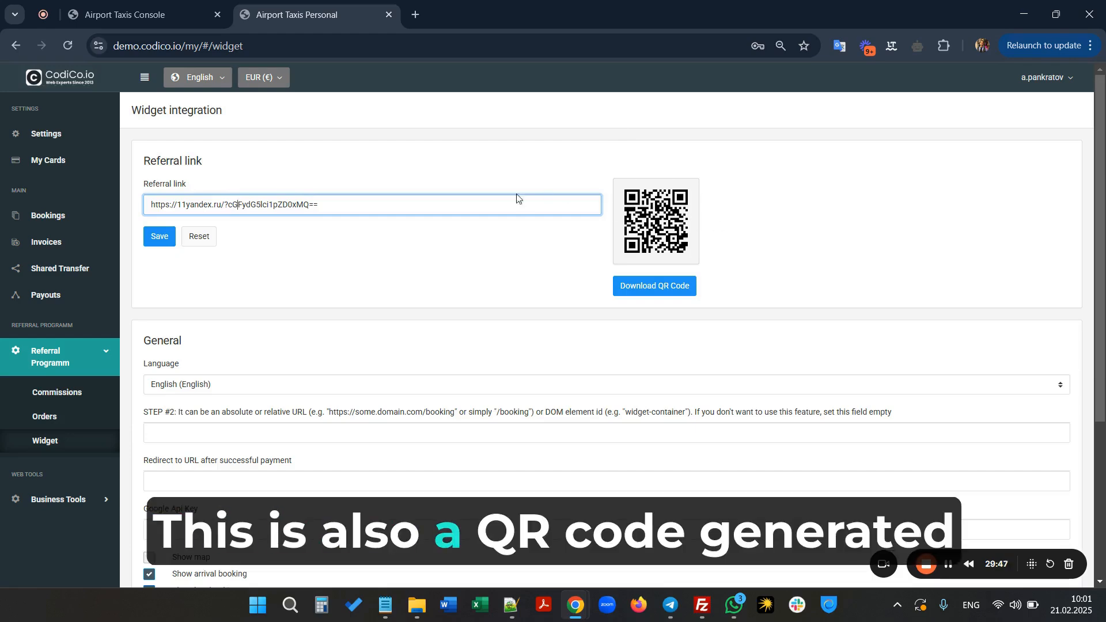
pyautogui.click(500, 205)
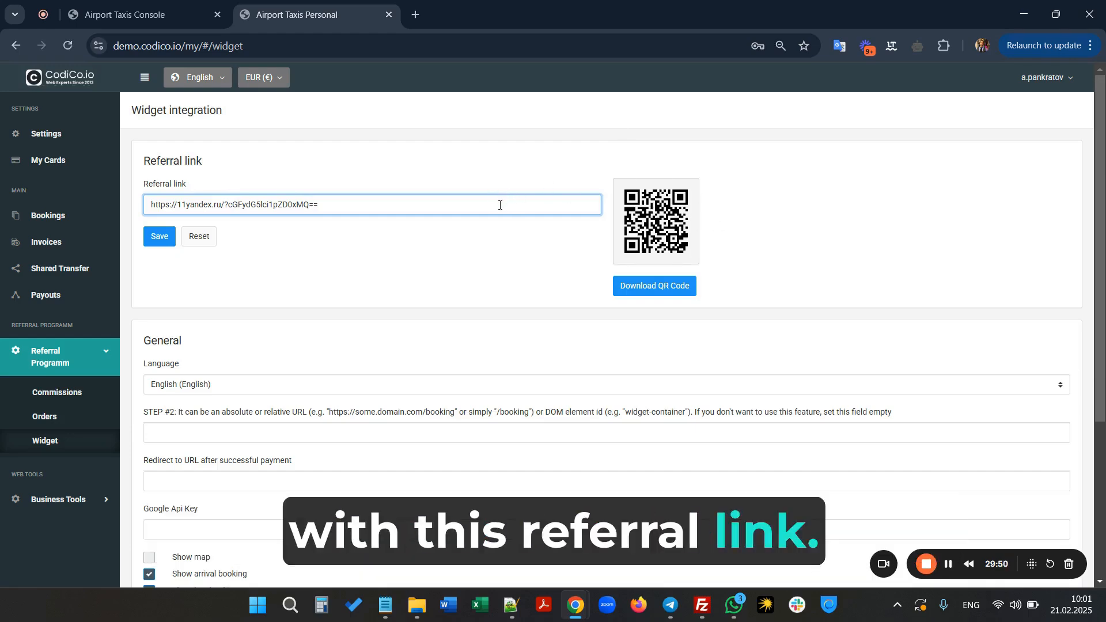
pyautogui.scroll(-4, 490, 247)
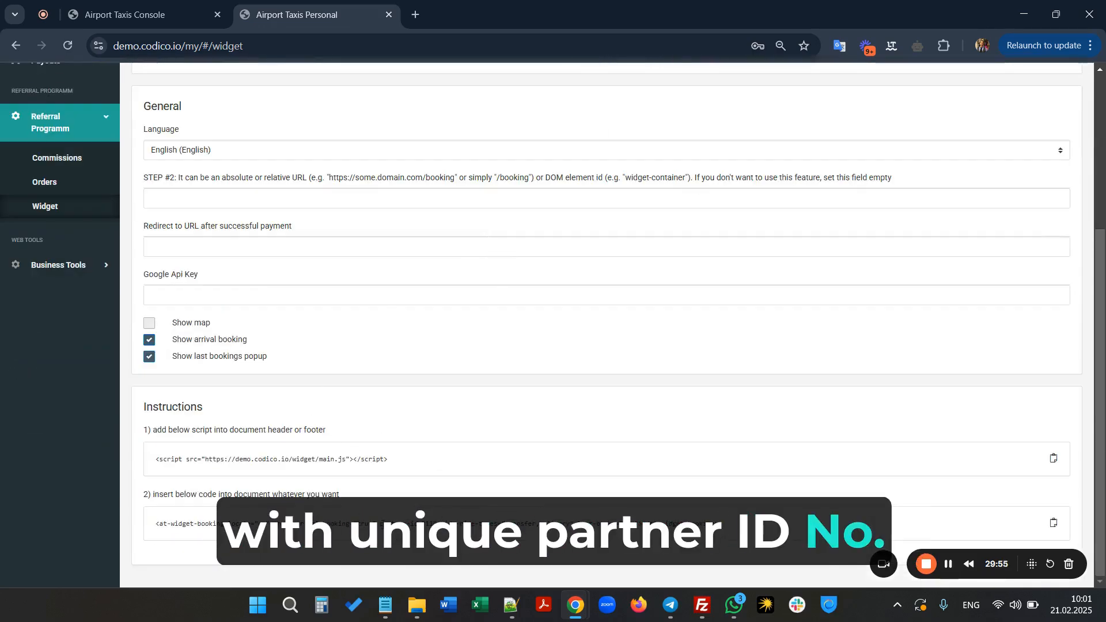
pyautogui.moveTo(440, 524); pyautogui.dragTo(415, 472)
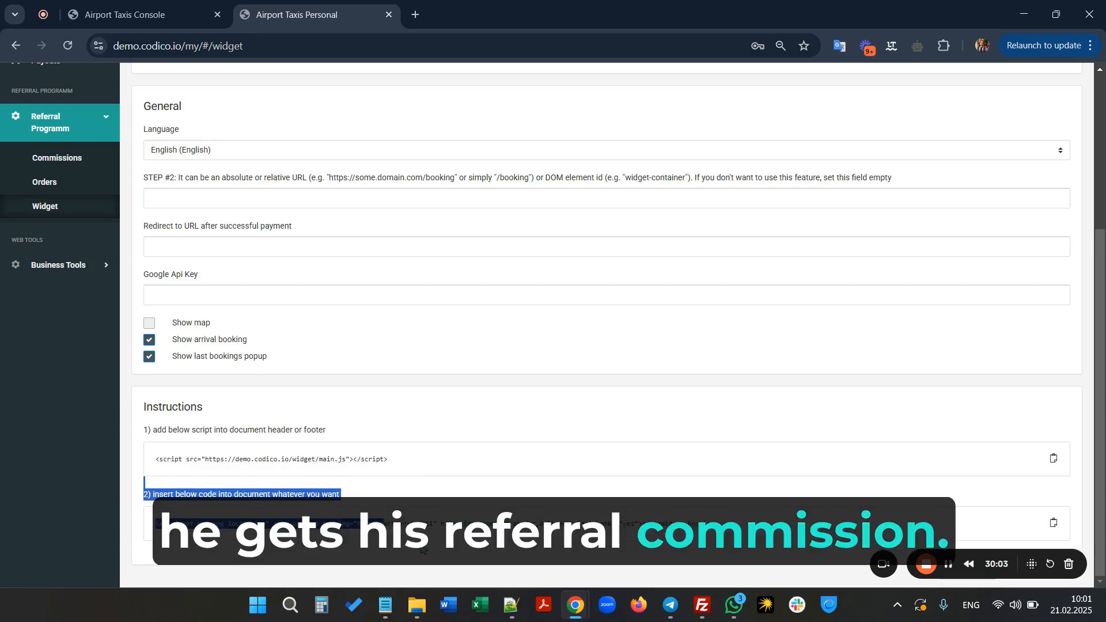
pyautogui.scroll(4, 302, 229)
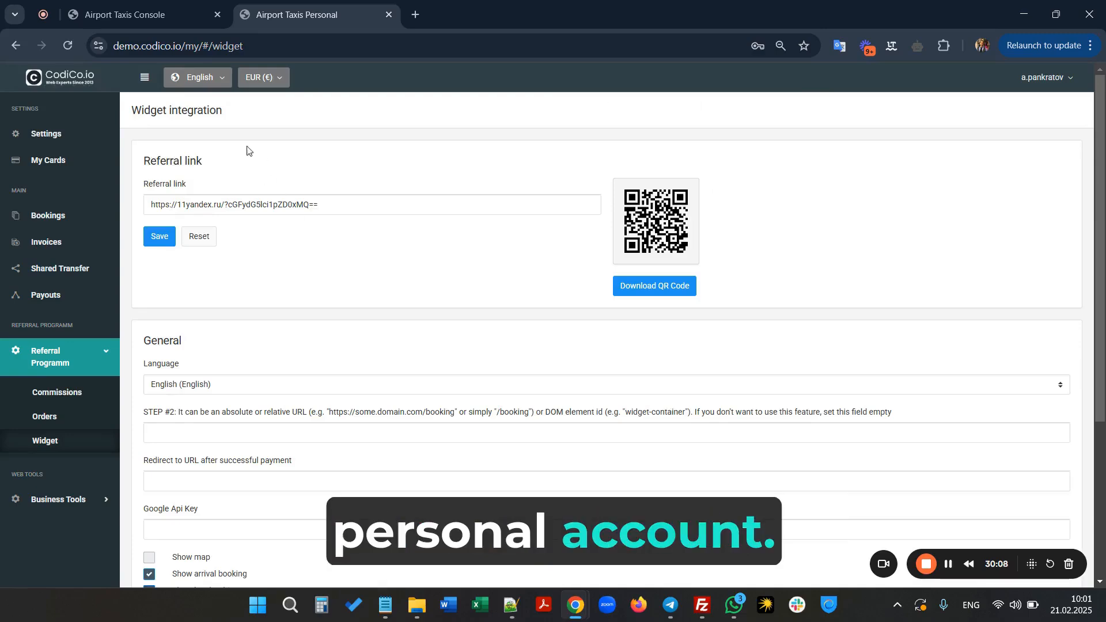
# Return to the admin console, list the managers and open the details of the existing manager.
pyautogui.click(147, 17)
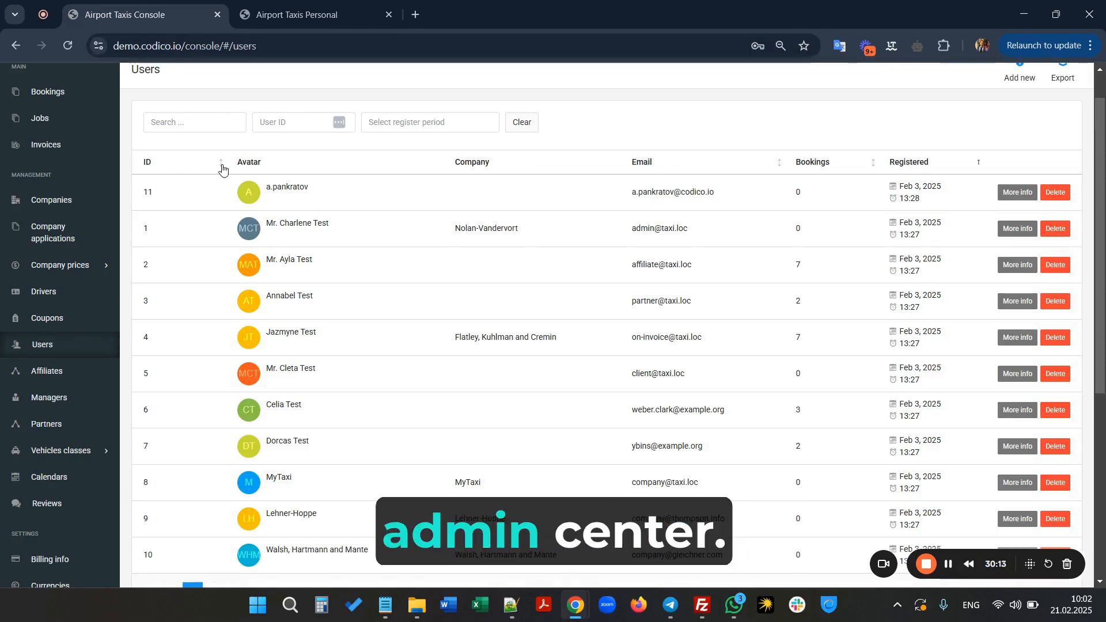
pyautogui.scroll(-2, 223, 169)
pyautogui.scroll(-1, 222, 168)
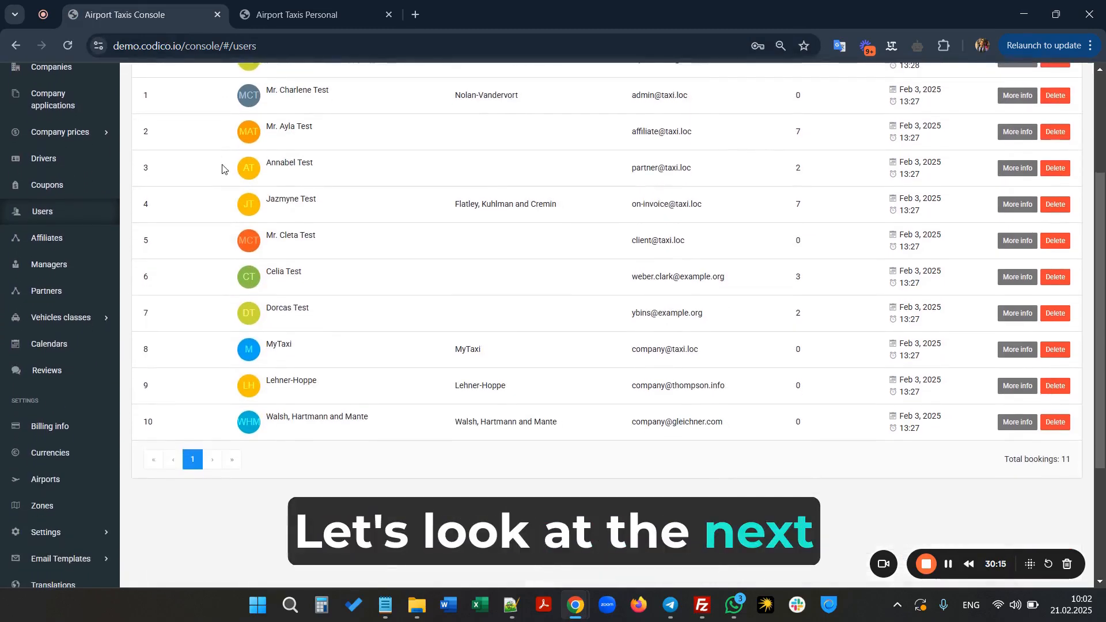
pyautogui.click(56, 277)
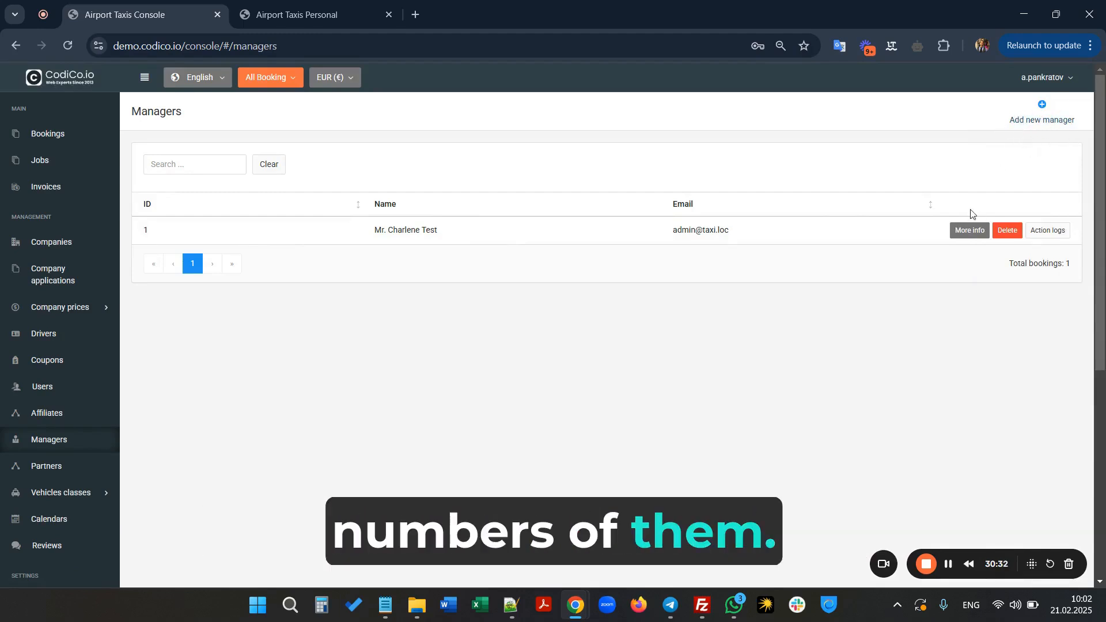
pyautogui.click(963, 230)
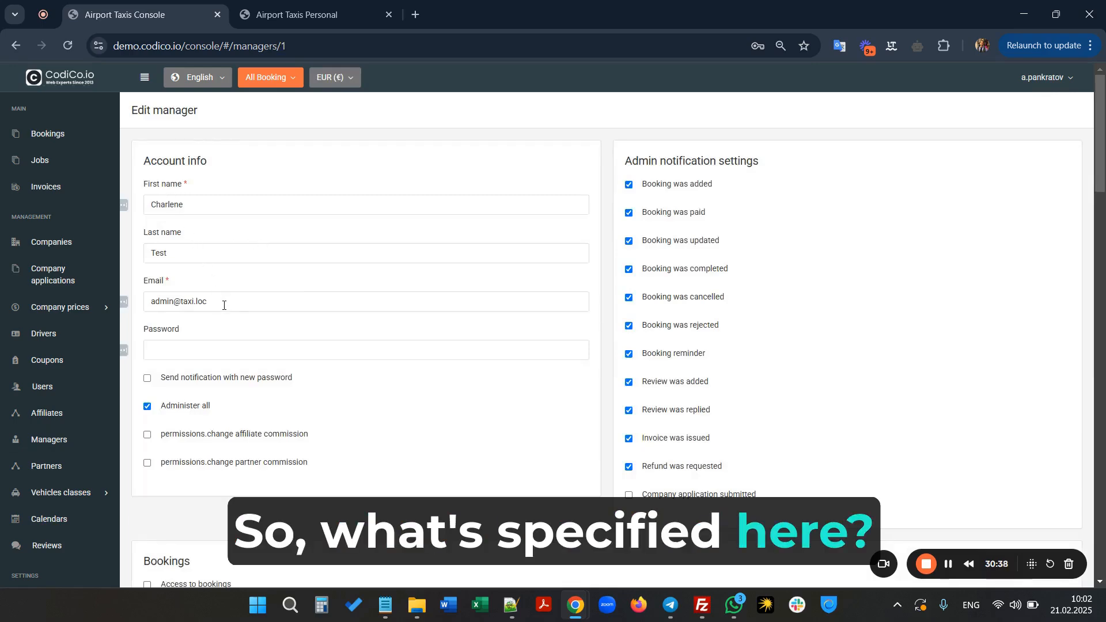
# Grant the manager all permissions in the Bookings group, from Access to bookings to Change company, and disable Administer all.
pyautogui.scroll(-1, 224, 305)
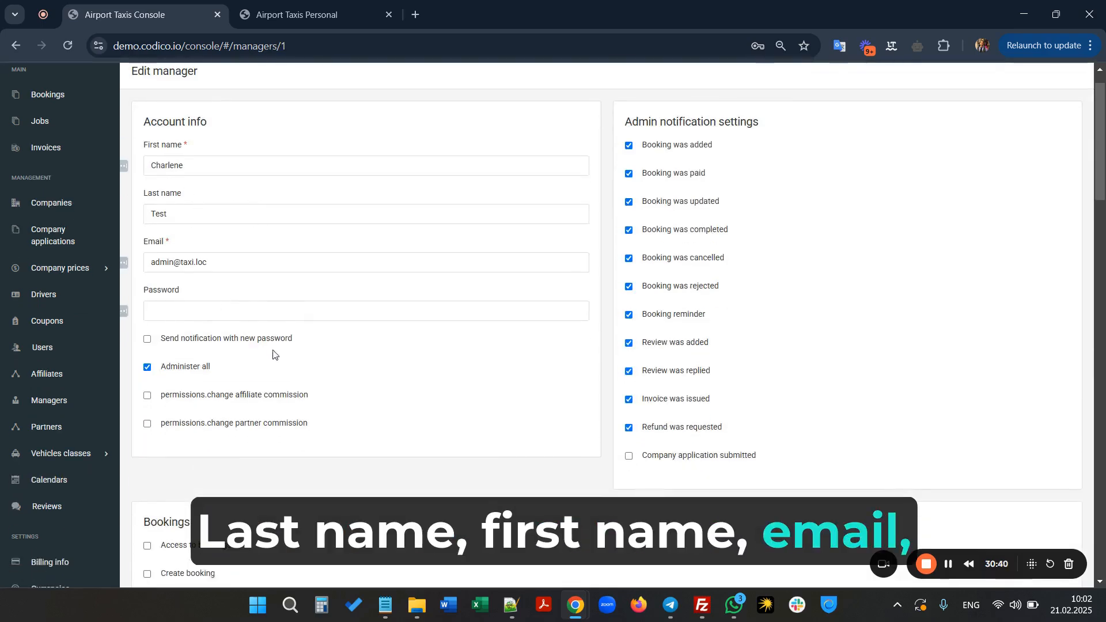
pyautogui.scroll(-5, 272, 354)
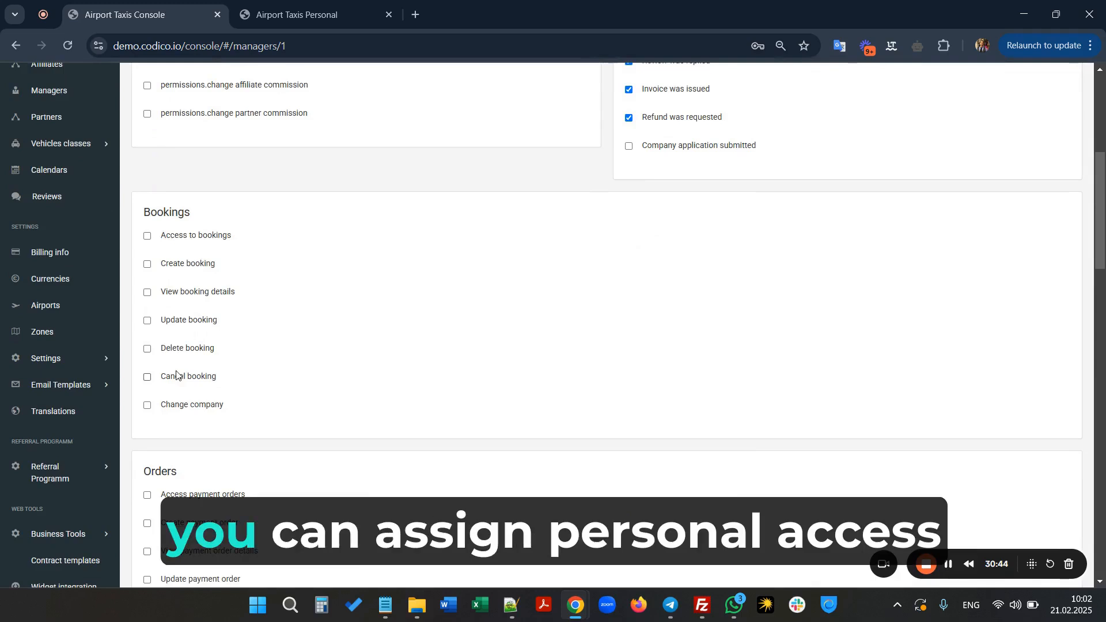
pyautogui.scroll(-4, 176, 378)
pyautogui.scroll(3, 174, 371)
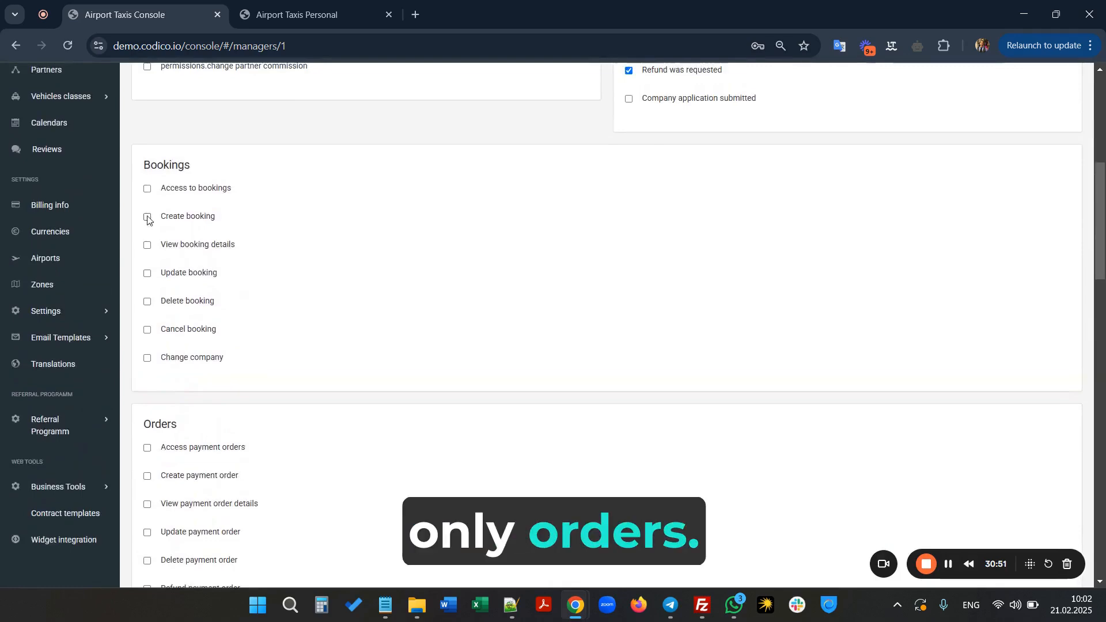
pyautogui.click(148, 192)
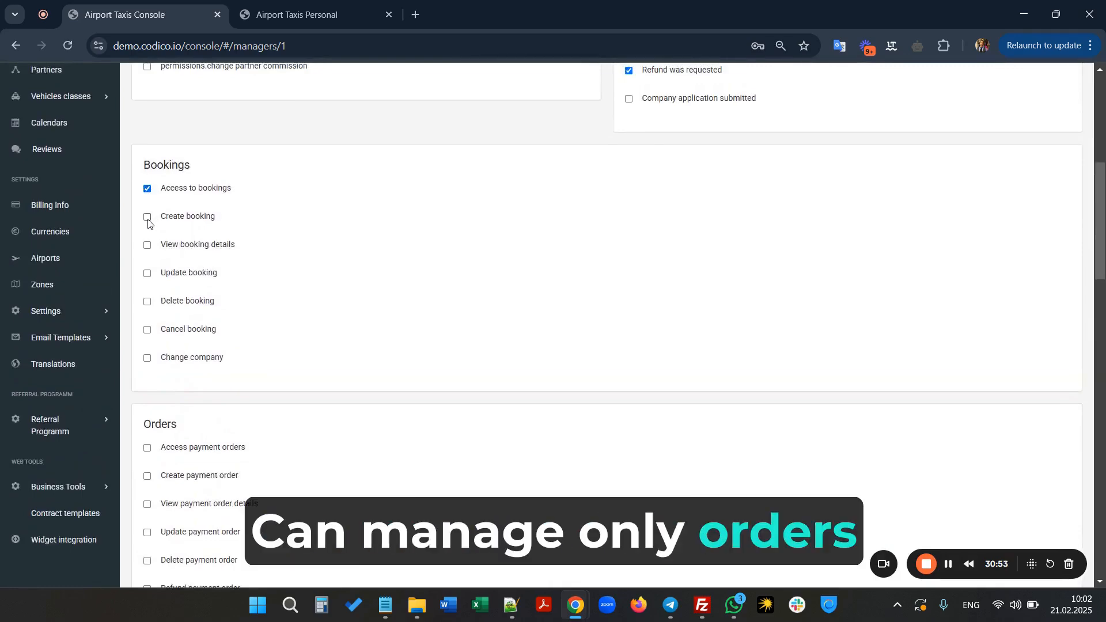
pyautogui.doubleClick(147, 217)
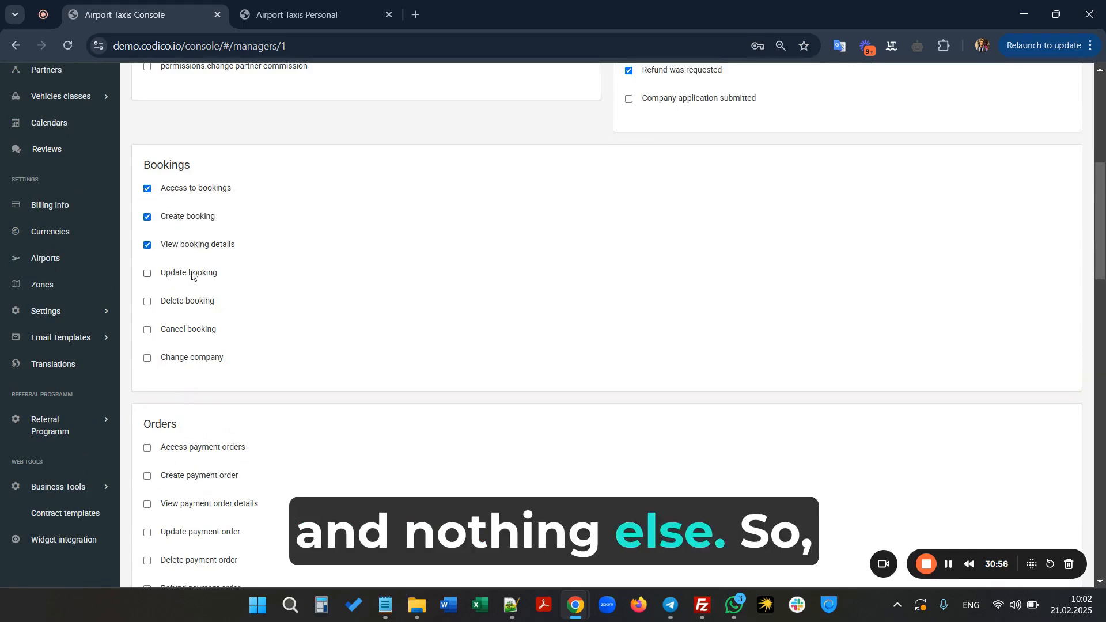
pyautogui.click(187, 301)
pyautogui.click(185, 330)
pyautogui.click(185, 357)
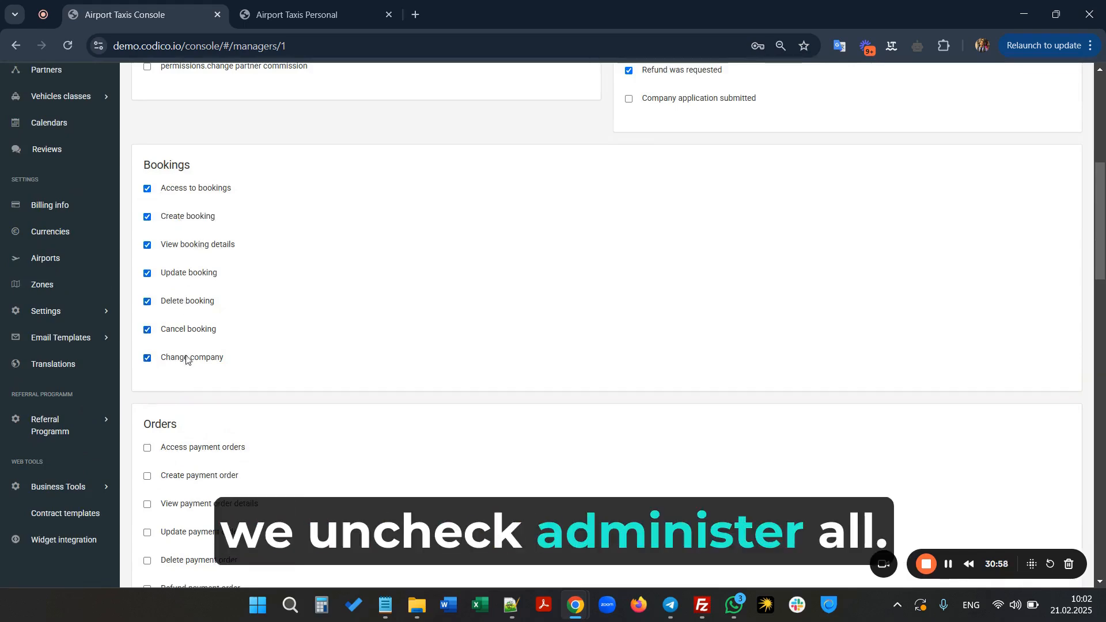
pyautogui.scroll(3, 248, 269)
pyautogui.click(174, 200)
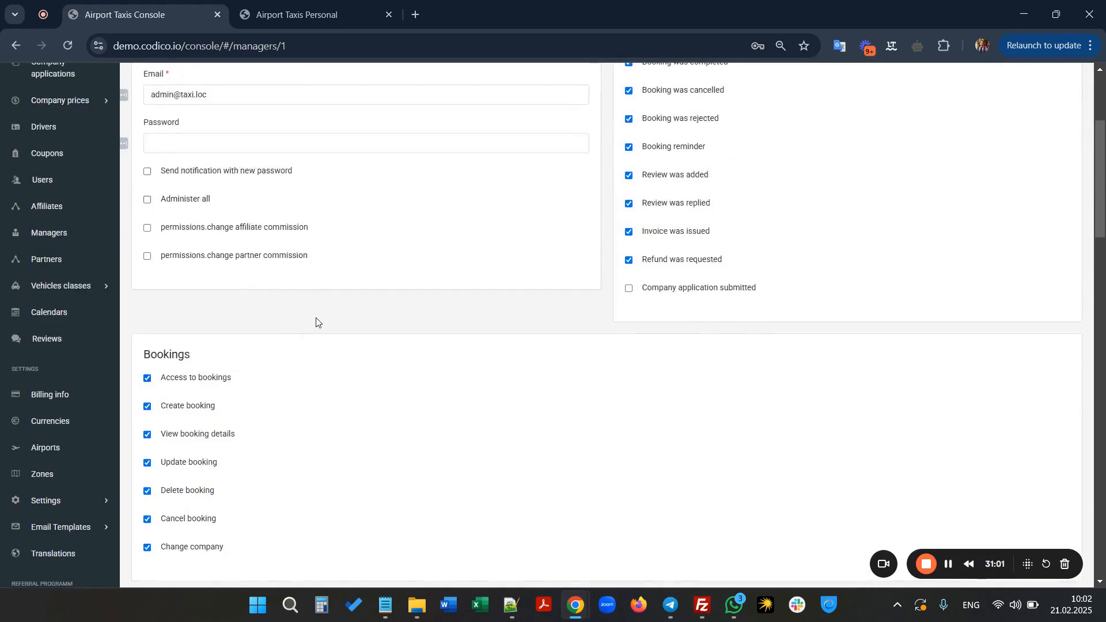
# Examine the manager's remaining permission groups, including orders, users, companies, drivers, vehicles, airports and vehicle types.
pyautogui.scroll(-4, 311, 305)
pyautogui.scroll(-2, 276, 346)
pyautogui.scroll(-2, 282, 288)
pyautogui.scroll(-3, 202, 311)
pyautogui.scroll(-3, 175, 288)
pyautogui.scroll(-3, 184, 380)
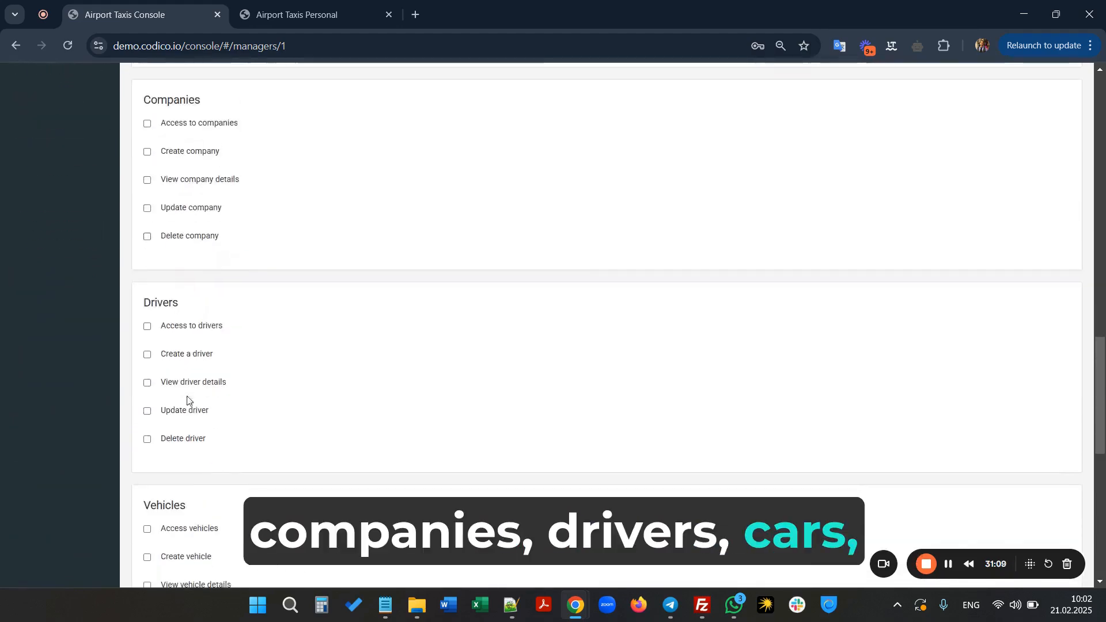
pyautogui.scroll(-3, 184, 369)
pyautogui.scroll(-3, 190, 455)
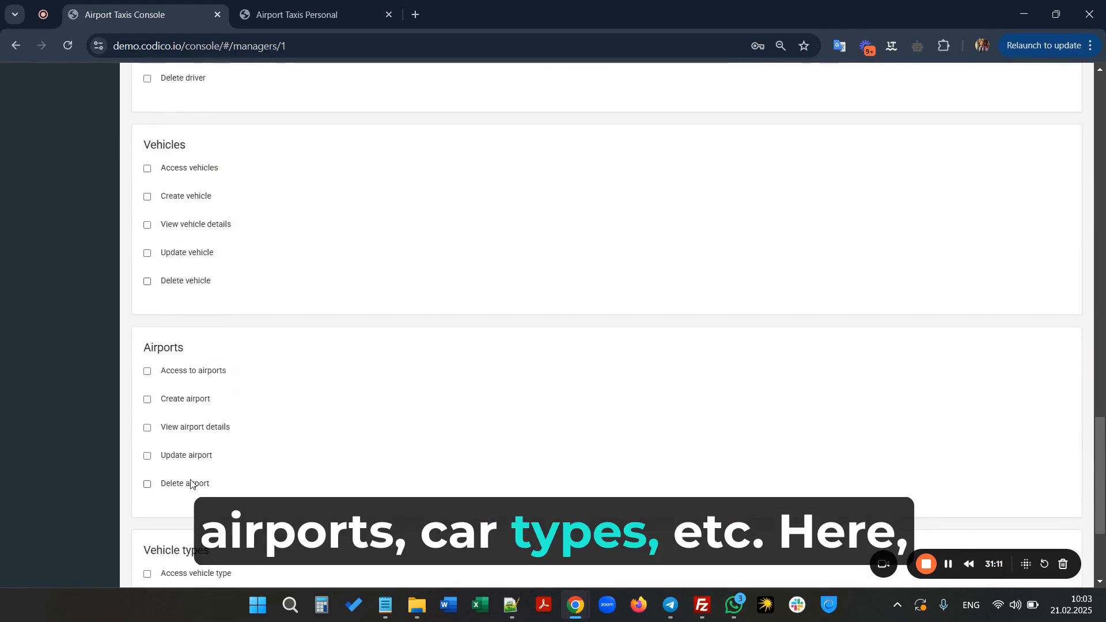
pyautogui.scroll(-2, 190, 484)
pyautogui.scroll(8, 191, 487)
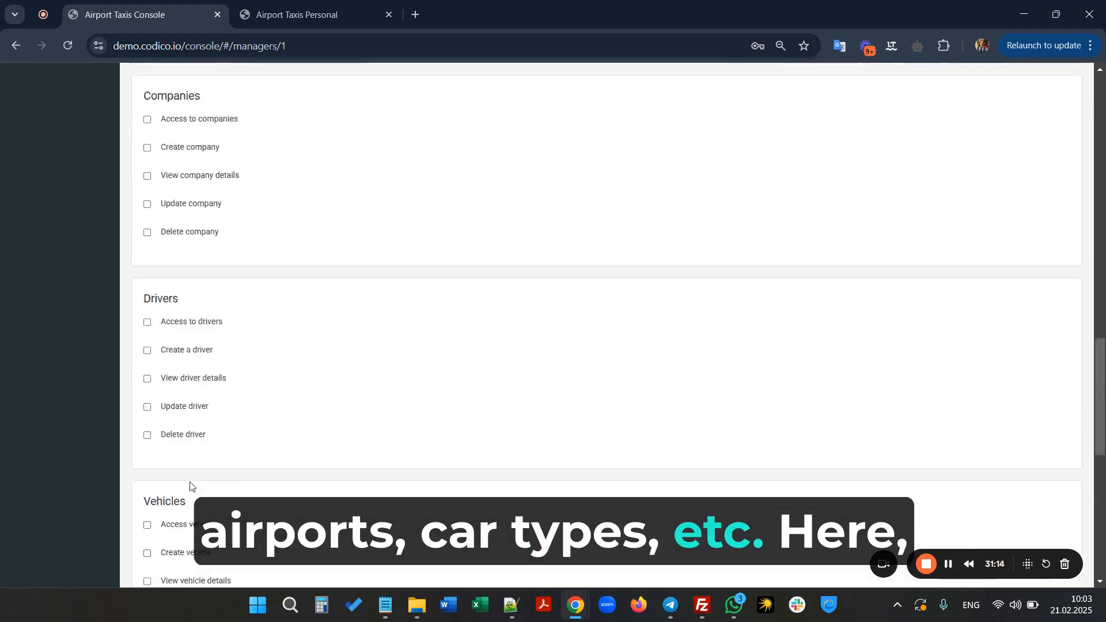
pyautogui.scroll(10, 190, 487)
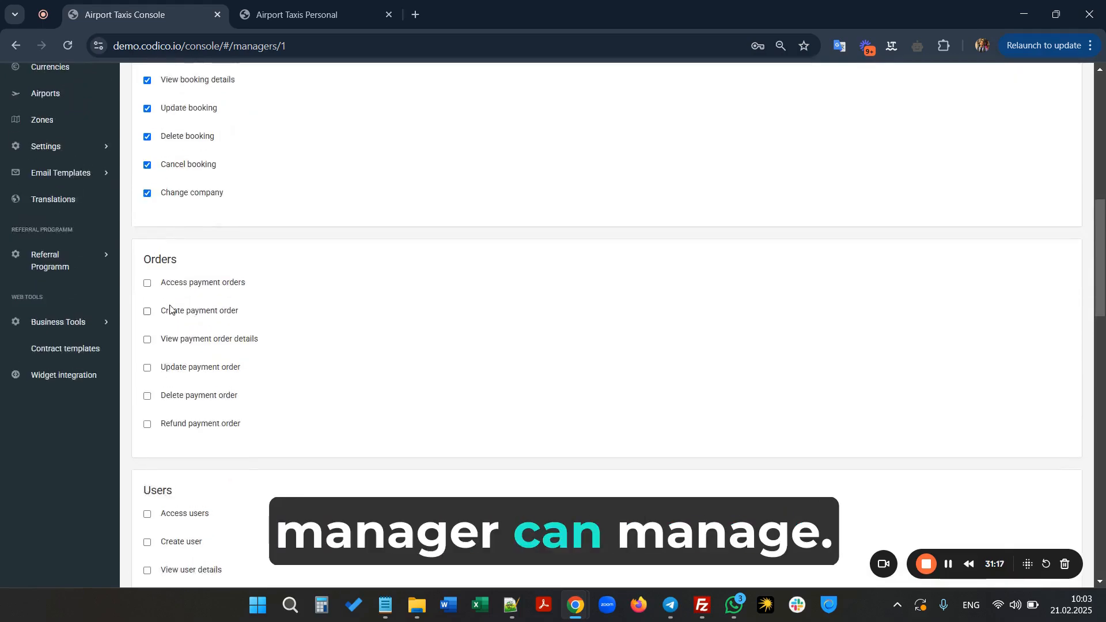
# Grant the manager permission to access, create and view payment orders, and enable Administer all again.
pyautogui.click(199, 284)
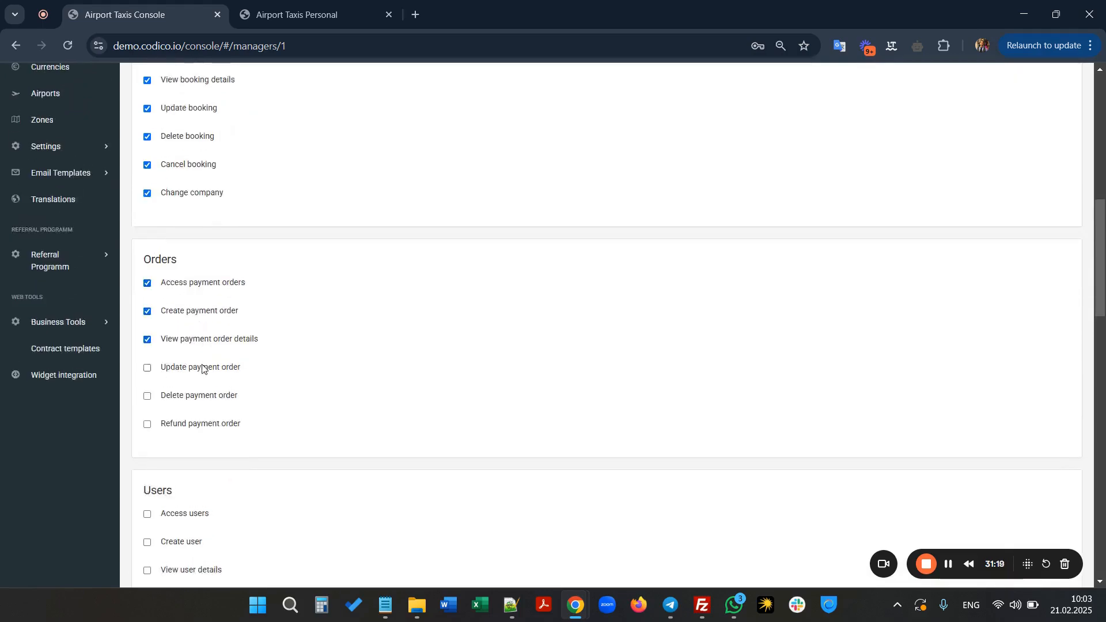
pyautogui.scroll(10, 249, 237)
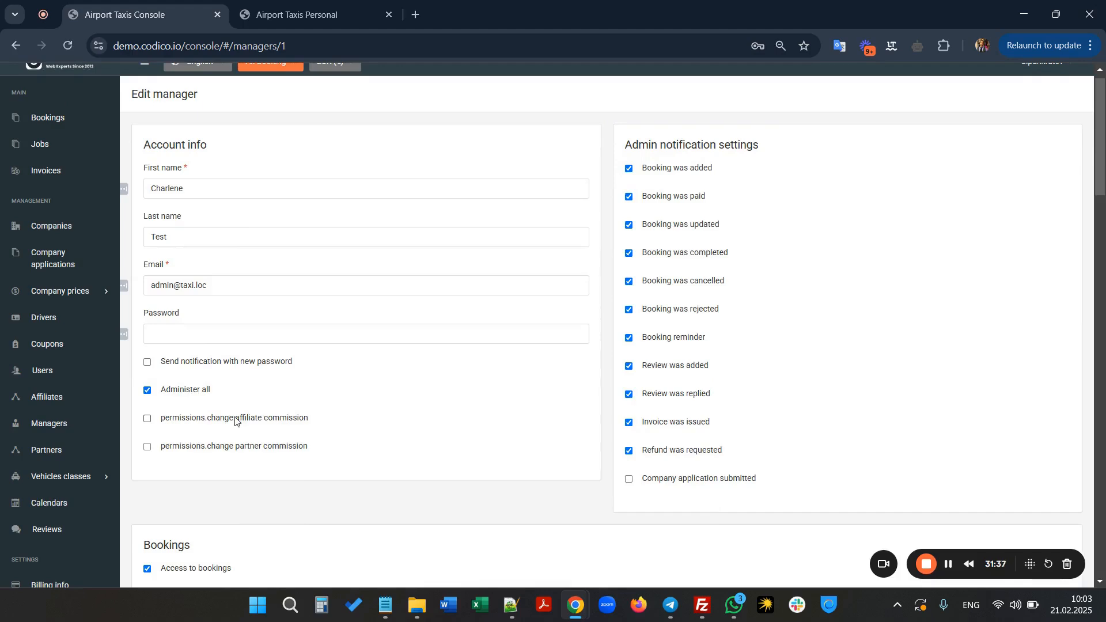
pyautogui.click(184, 337)
pyautogui.click(321, 394)
pyautogui.scroll(-2, 301, 419)
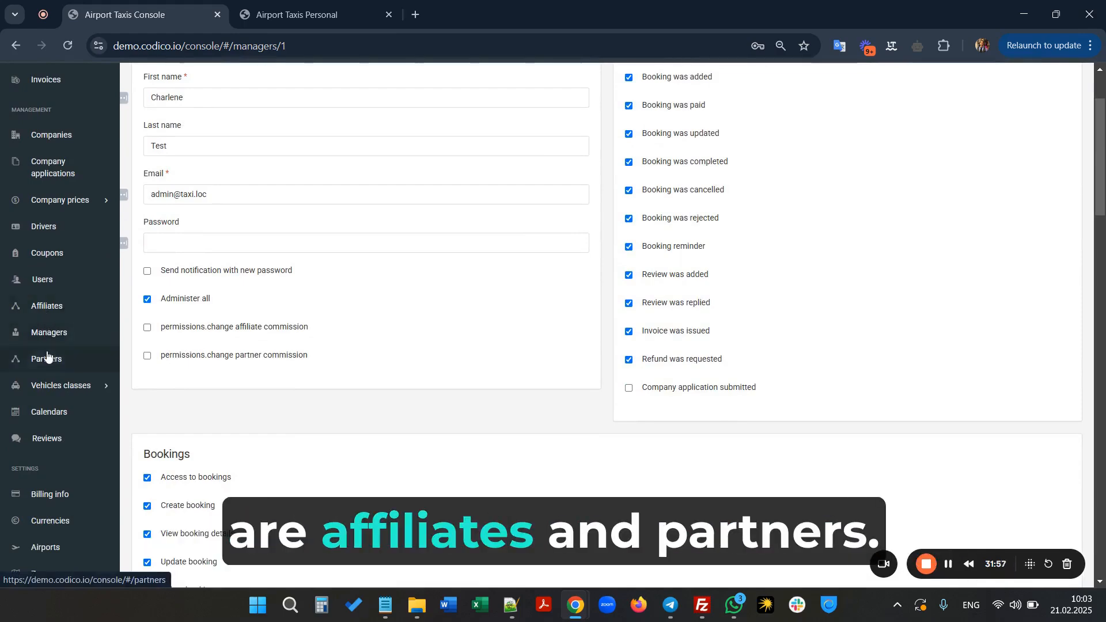
# List the affiliates, open the details of the affiliate with 4% commission and examine the Affiliation settings.
pyautogui.click(56, 311)
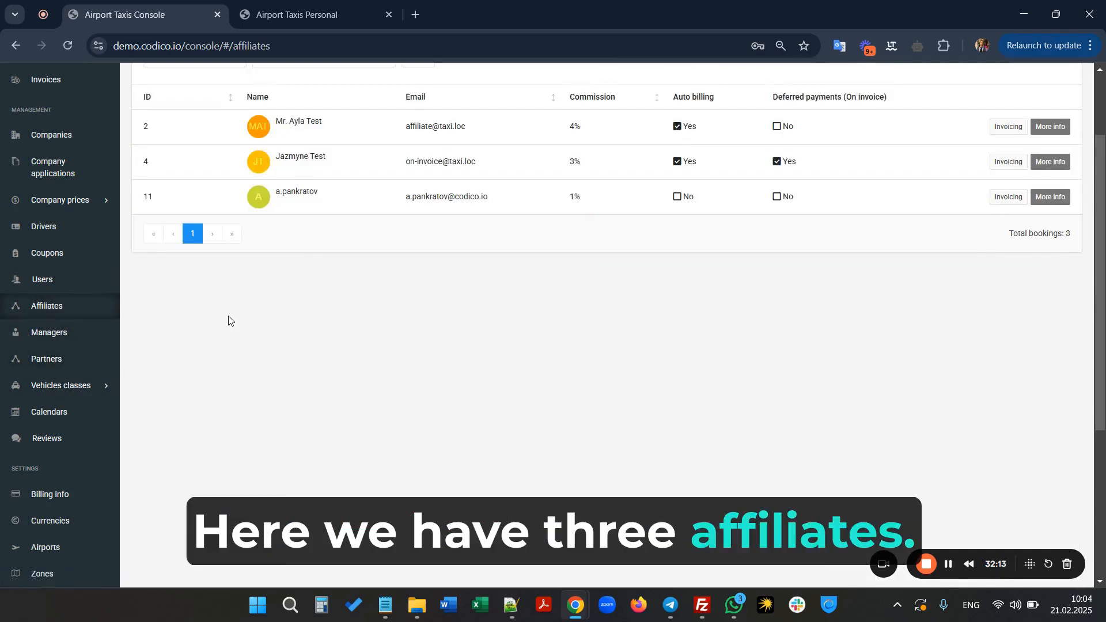
pyautogui.scroll(2, 523, 272)
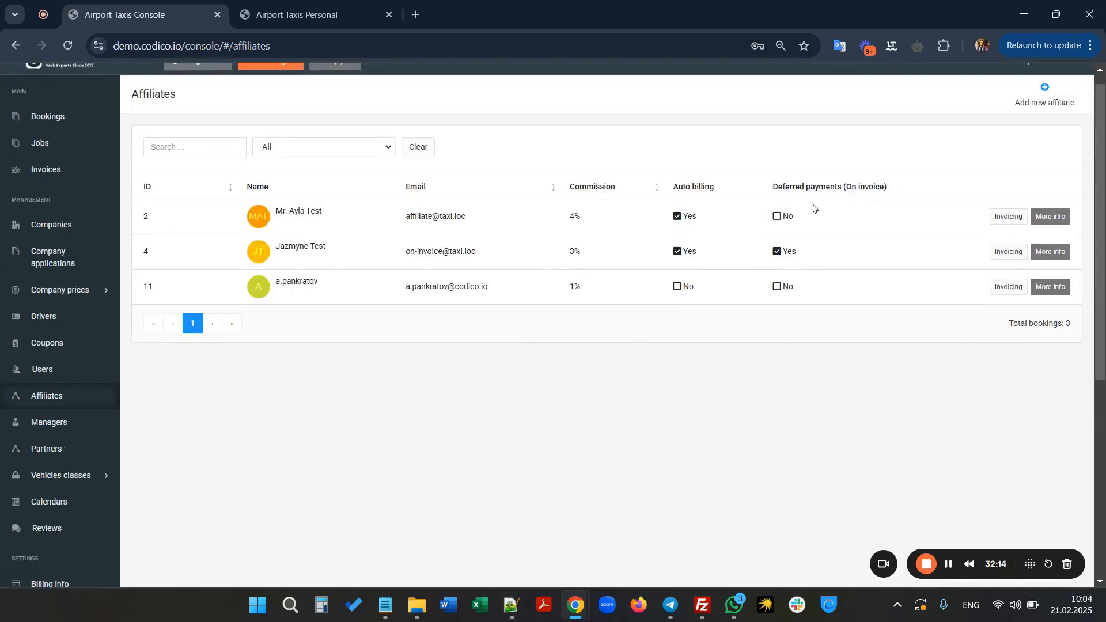
pyautogui.click(1050, 217)
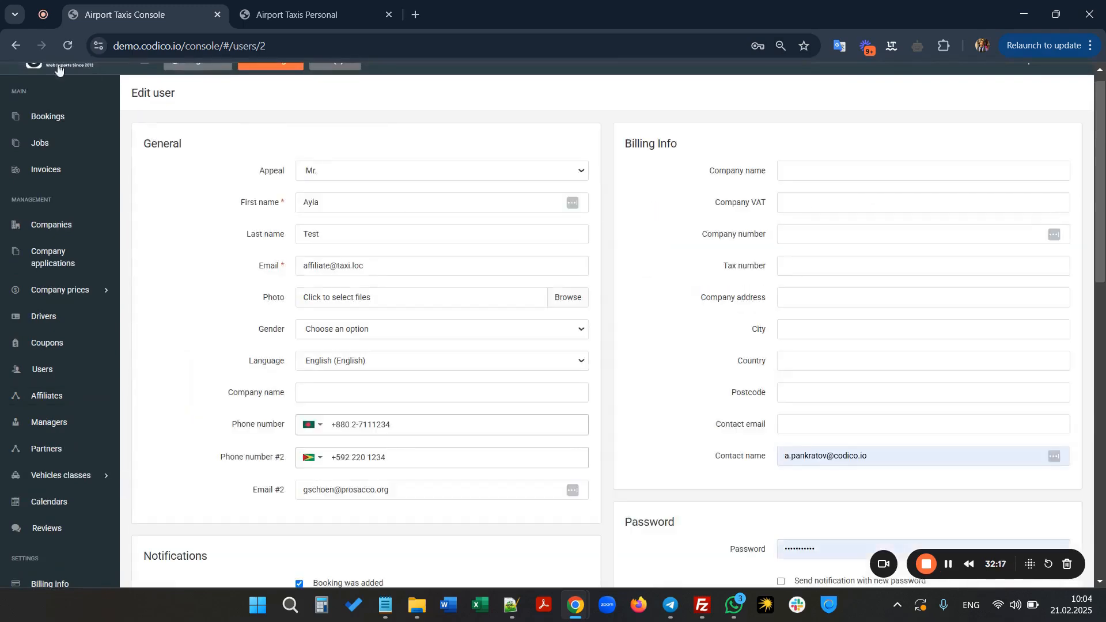
pyautogui.scroll(-13, 410, 273)
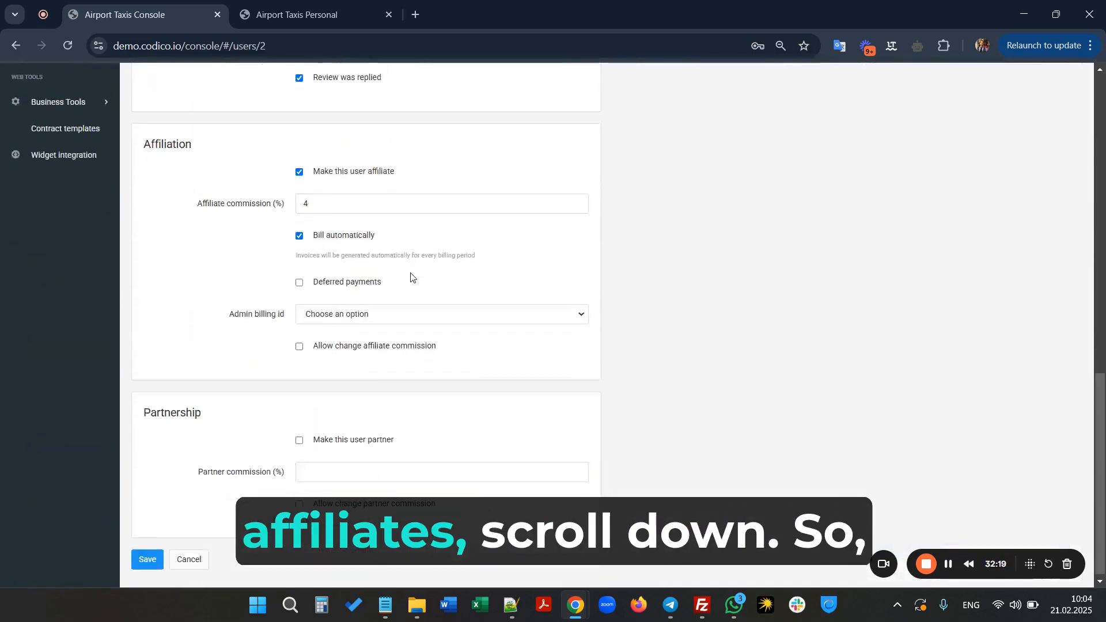
pyautogui.scroll(15, 403, 173)
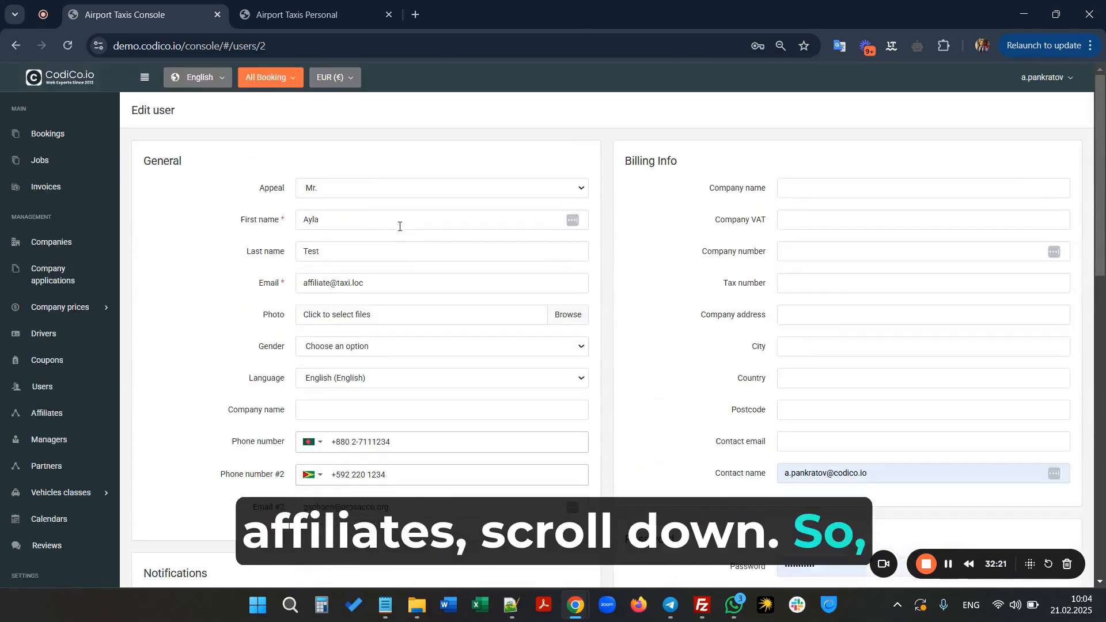
pyautogui.scroll(-2, 399, 227)
pyautogui.scroll(-11, 399, 226)
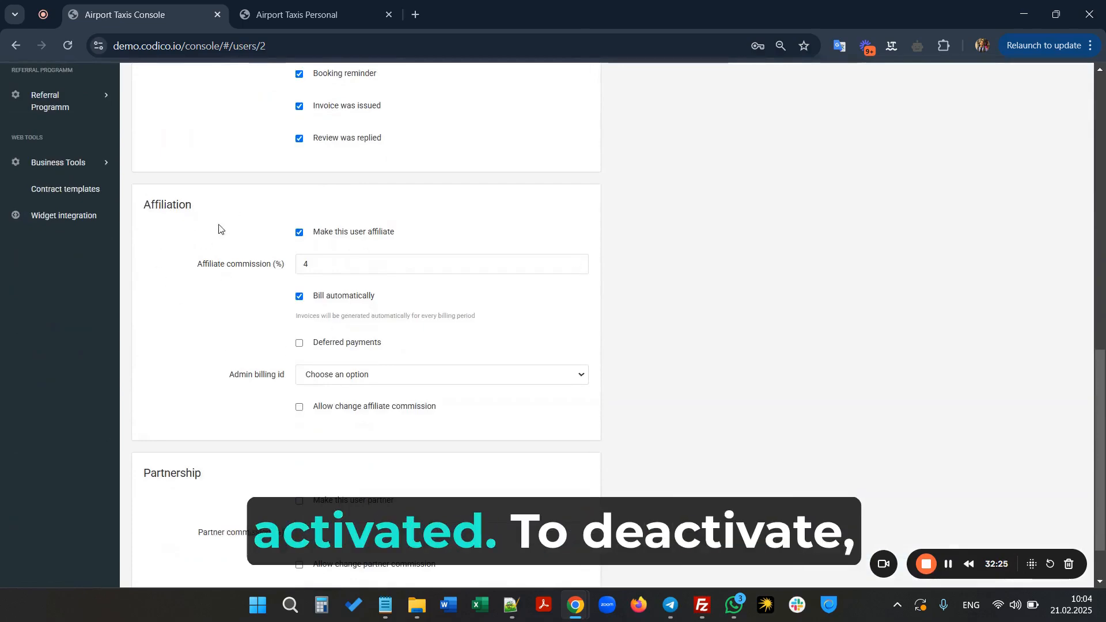
# Switch the user's affiliate status off and back on, and set the affiliate commission to 5%.
pyautogui.click(299, 232)
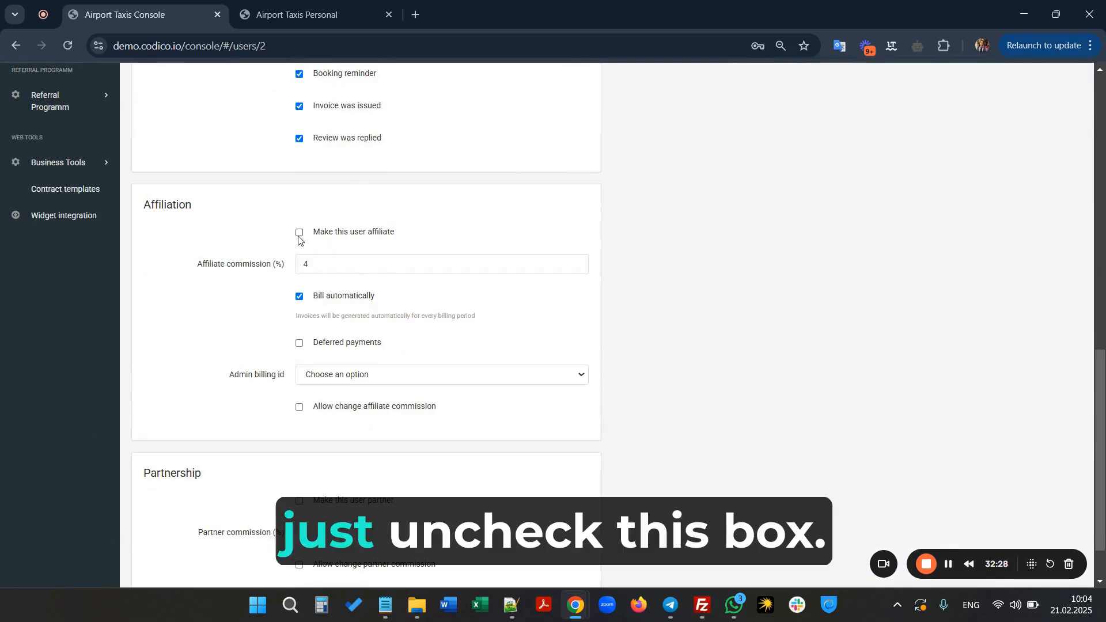
pyautogui.click(299, 232)
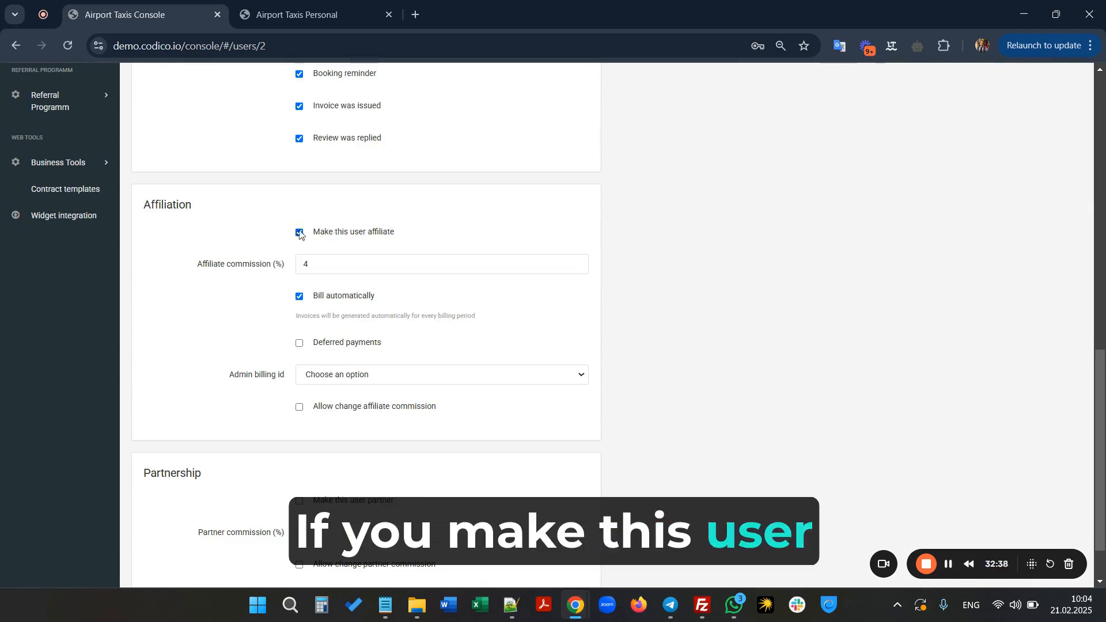
pyautogui.click(305, 264)
pyautogui.doubleClick(304, 264)
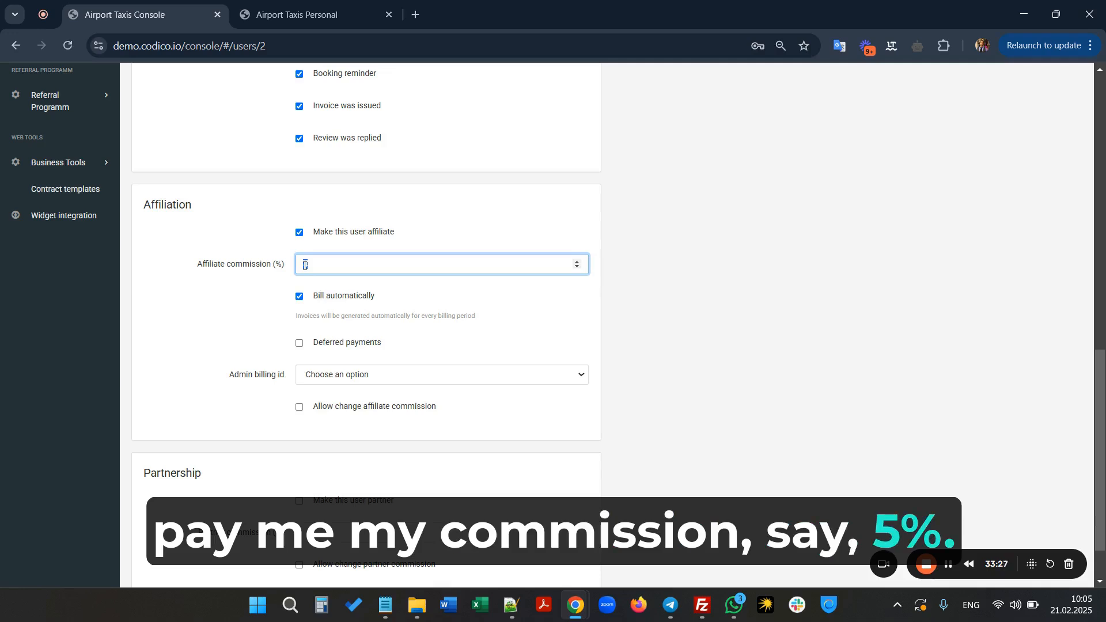
pyautogui.click(249, 298)
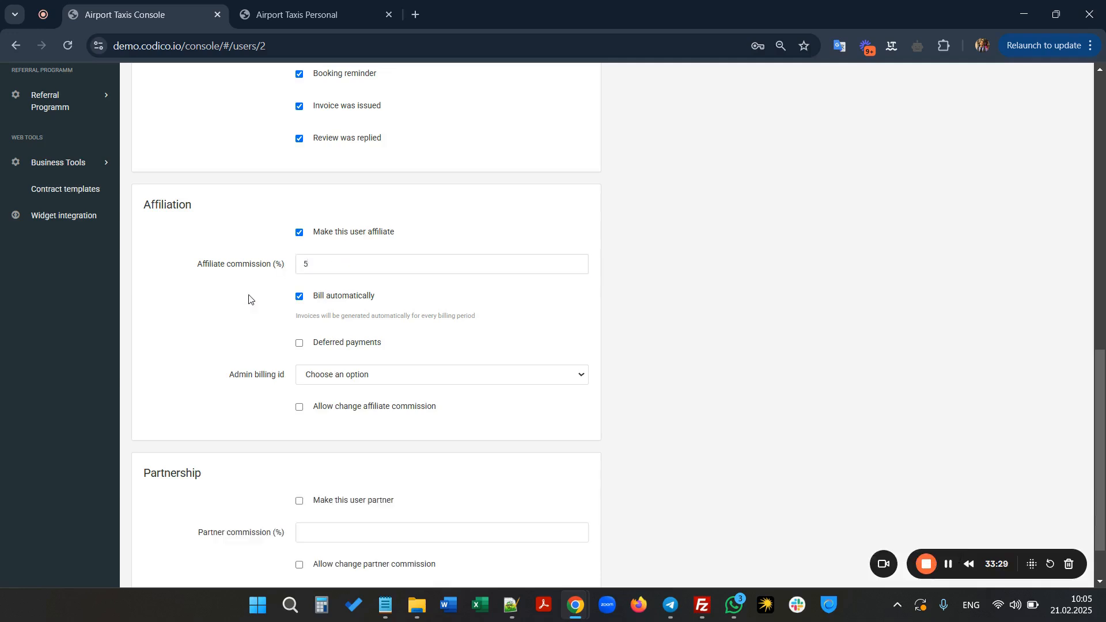
# Enable deferred payments for the affiliate, check the Admin billing id options without choosing one, and allow changing the affiliate commission.
pyautogui.scroll(-1, 297, 233)
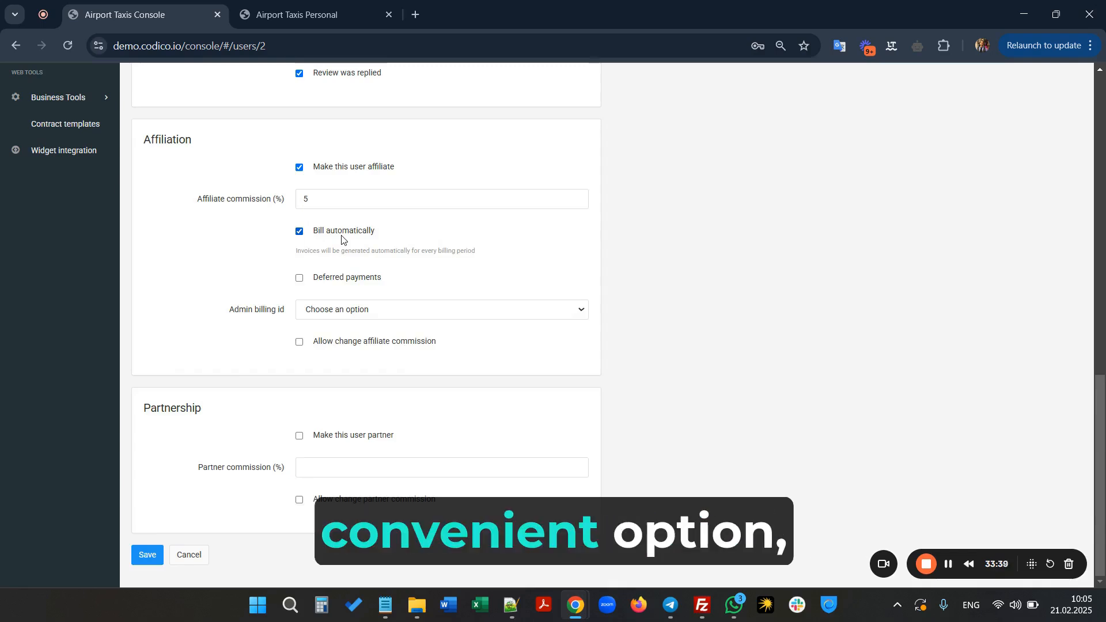
pyautogui.click(299, 279)
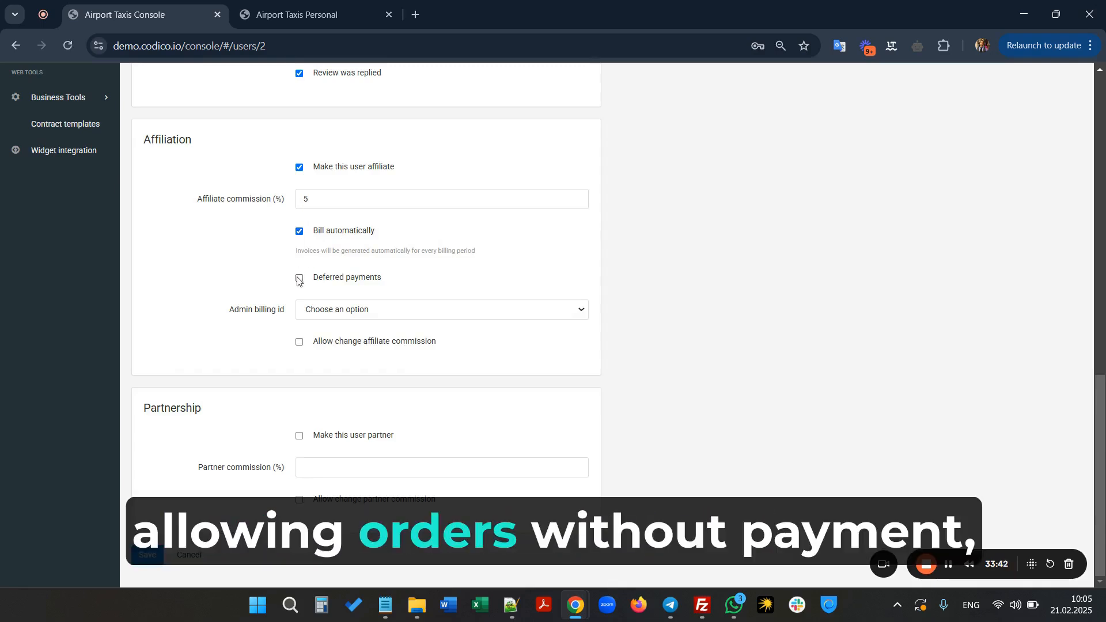
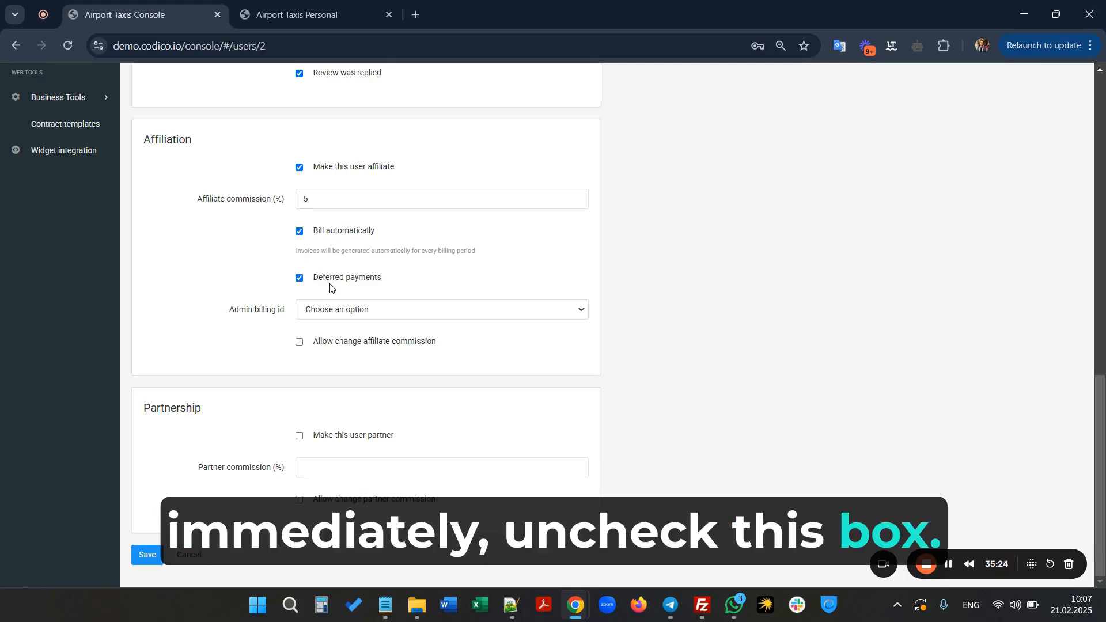
pyautogui.click(299, 279)
pyautogui.click(301, 279)
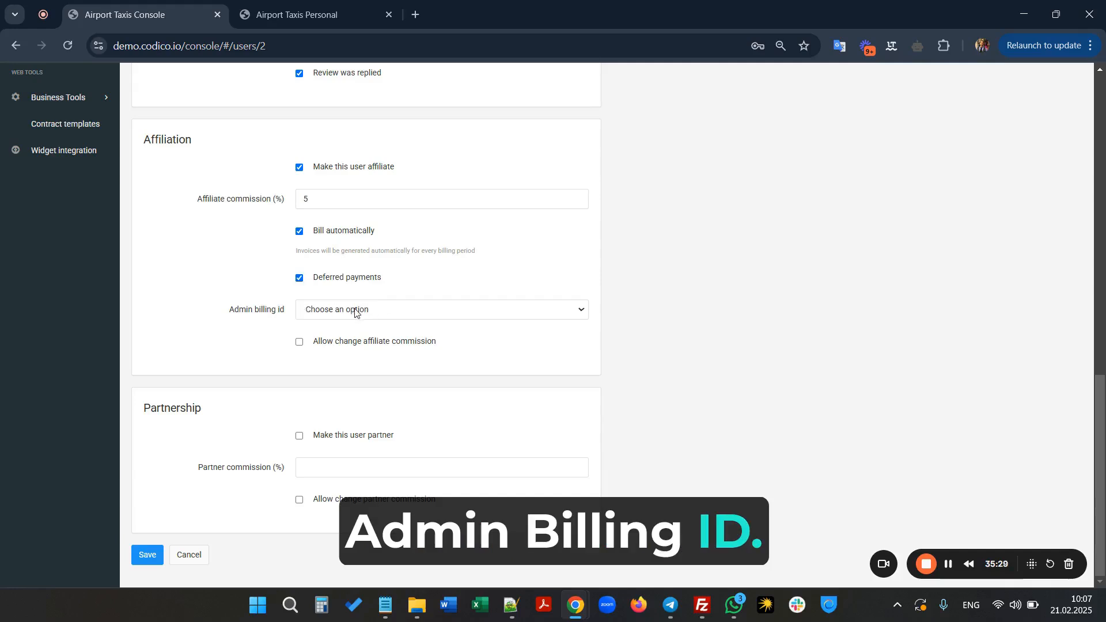
pyautogui.click(355, 312)
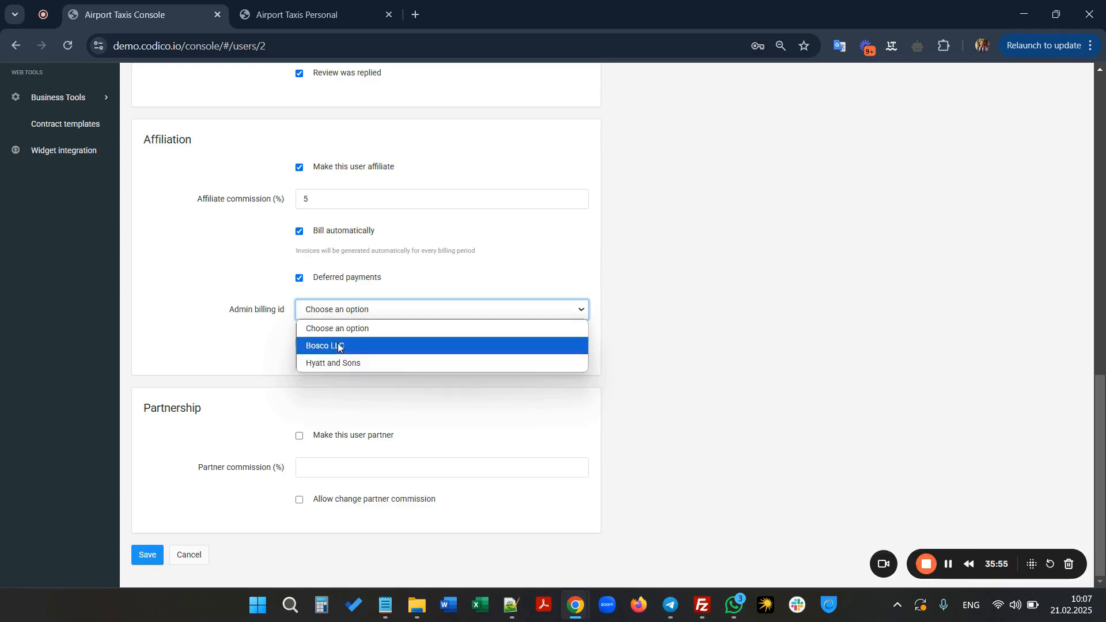
pyautogui.click(411, 290)
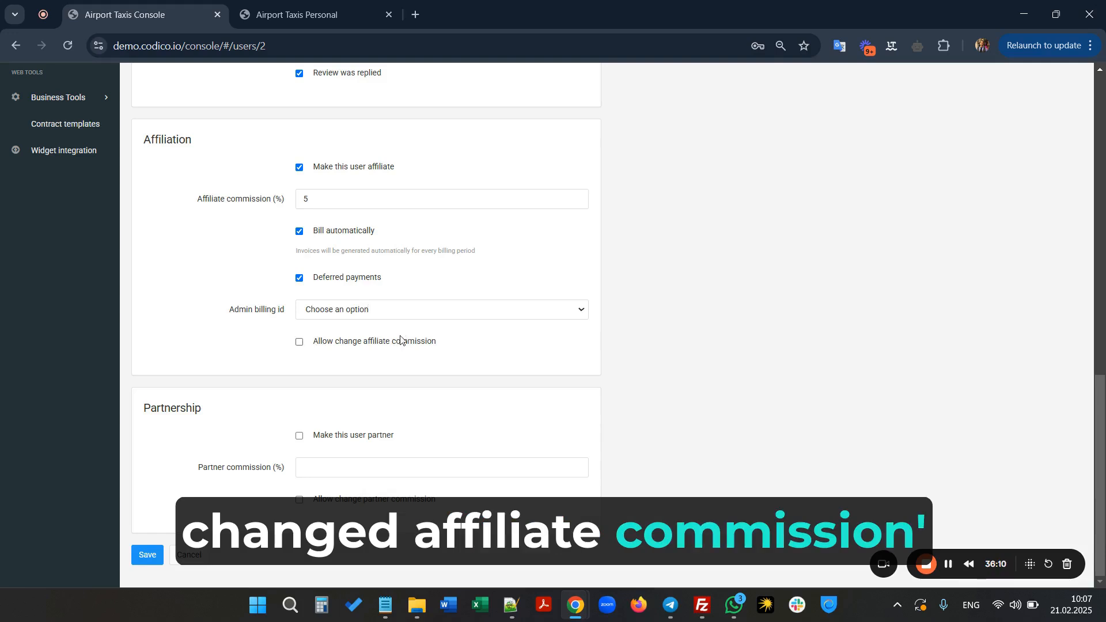
pyautogui.click(299, 343)
# Switch to the client's personal account and open its account settings.
pyautogui.moveTo(576, 605)
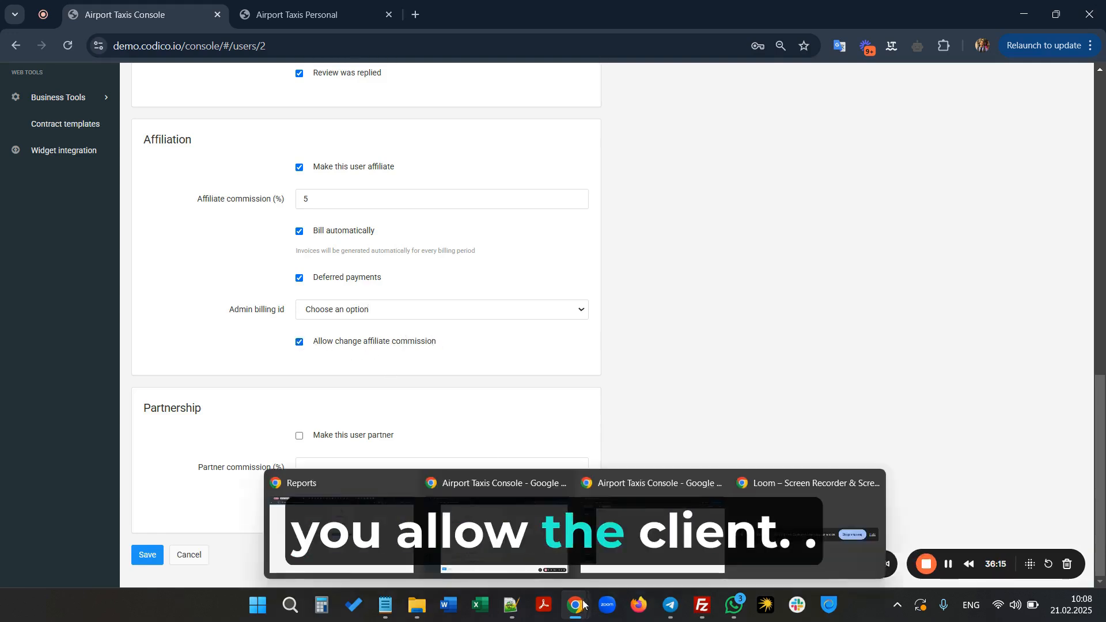
pyautogui.click(657, 544)
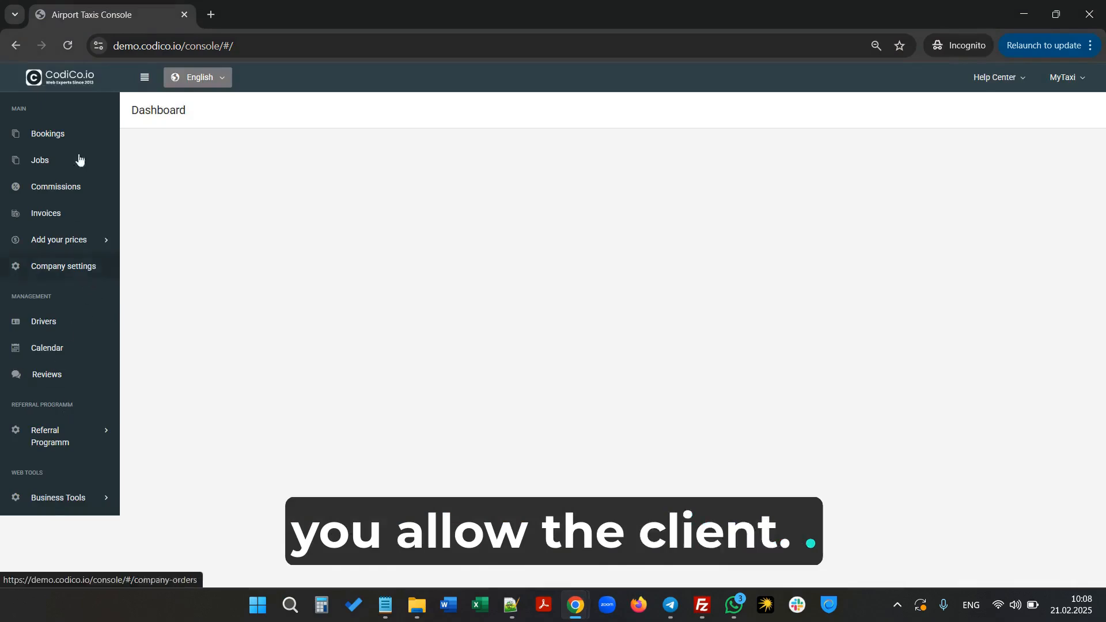
pyautogui.moveTo(572, 606)
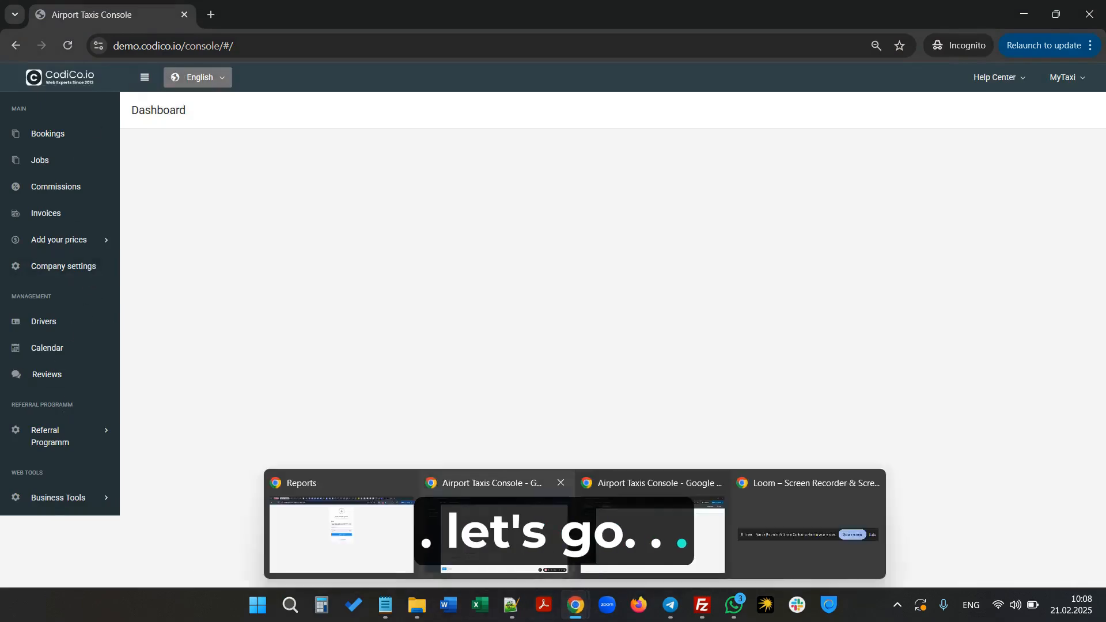
pyautogui.click(524, 534)
pyautogui.click(333, 17)
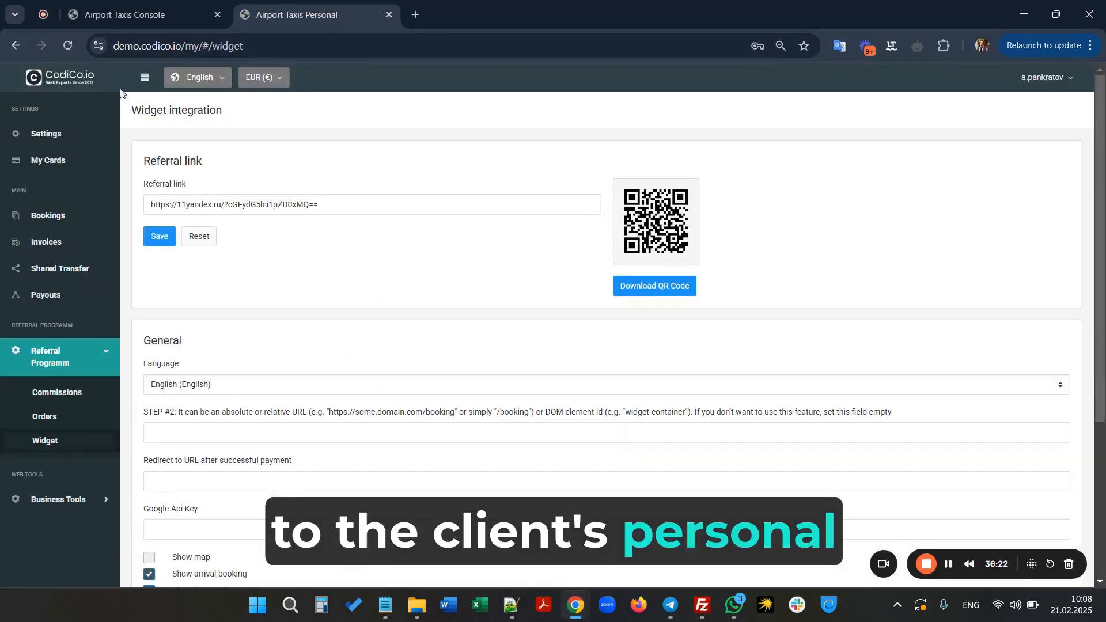
pyautogui.click(57, 136)
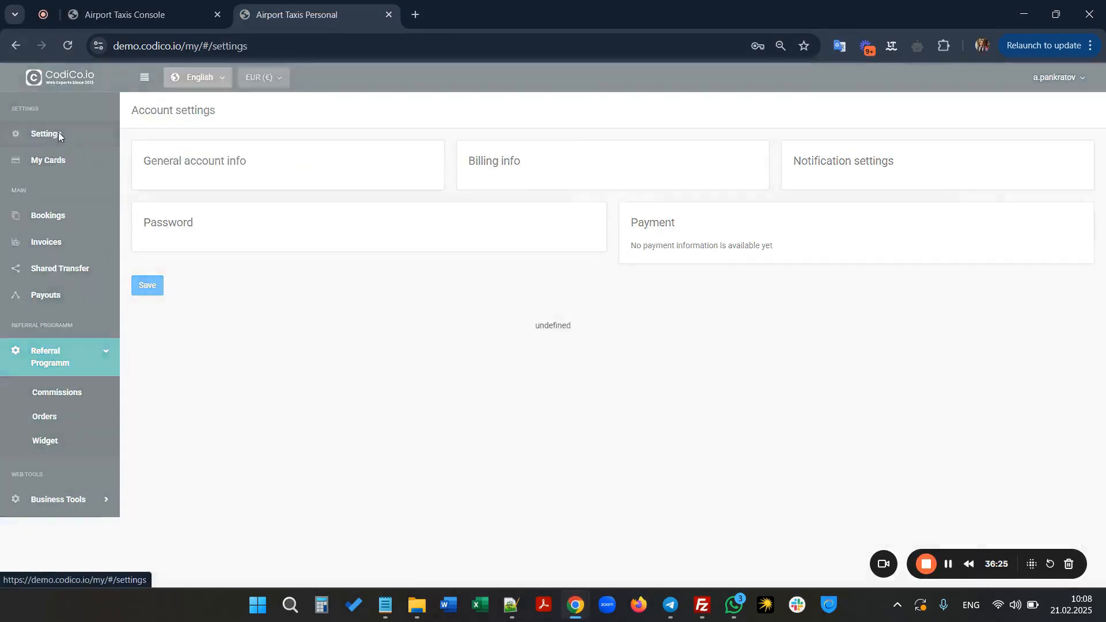
# Set the affiliate commission to 10% in the personal account's general account info.
pyautogui.scroll(-3, 279, 259)
pyautogui.click(272, 373)
pyautogui.write('0')
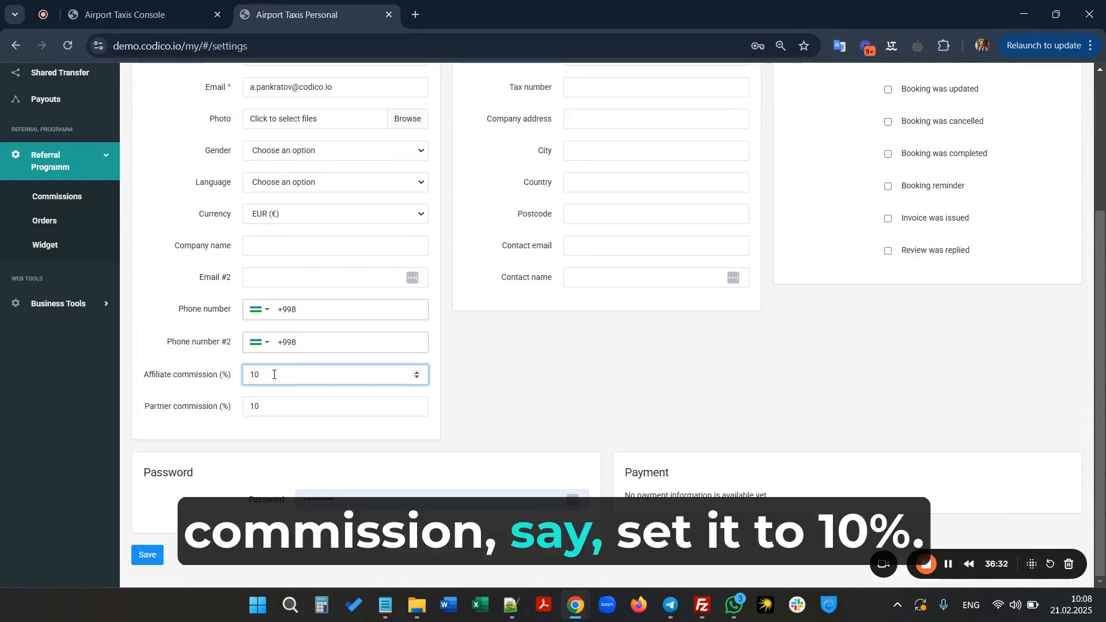
# Compare the affiliate commission in the personal account with the user's Affiliation and Partnership settings in the admin console.
pyautogui.click(188, 10)
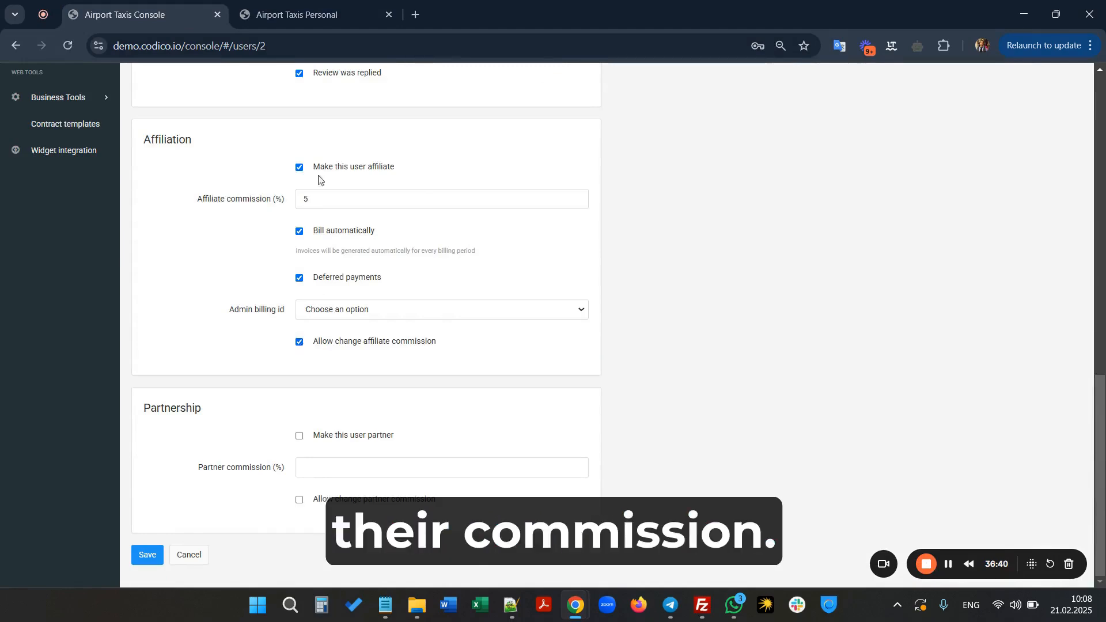
pyautogui.click(312, 17)
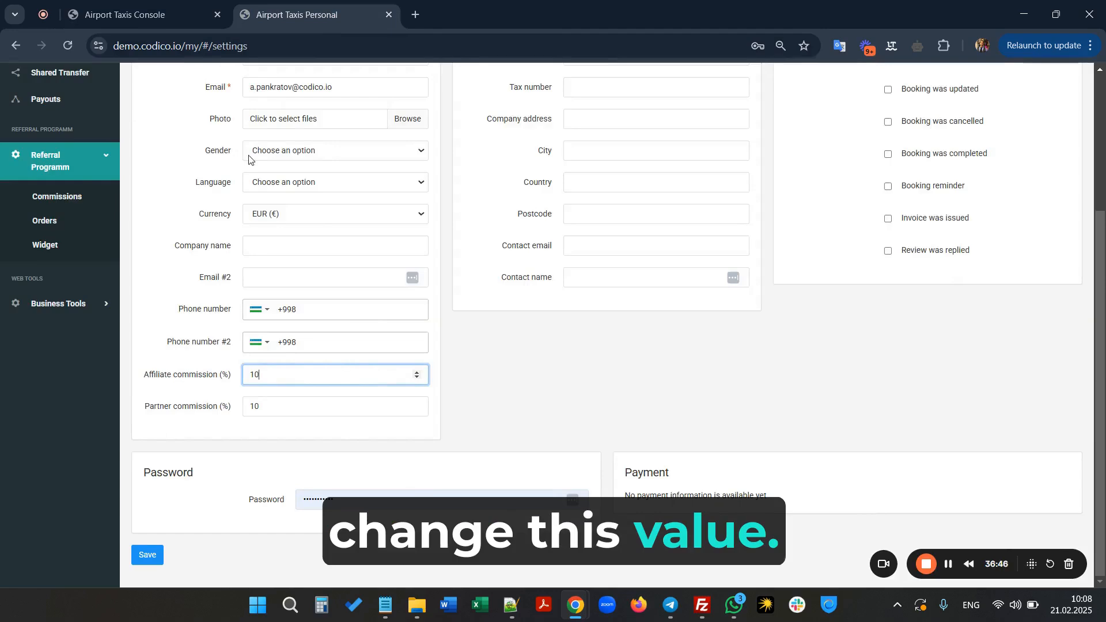
pyautogui.click(156, 18)
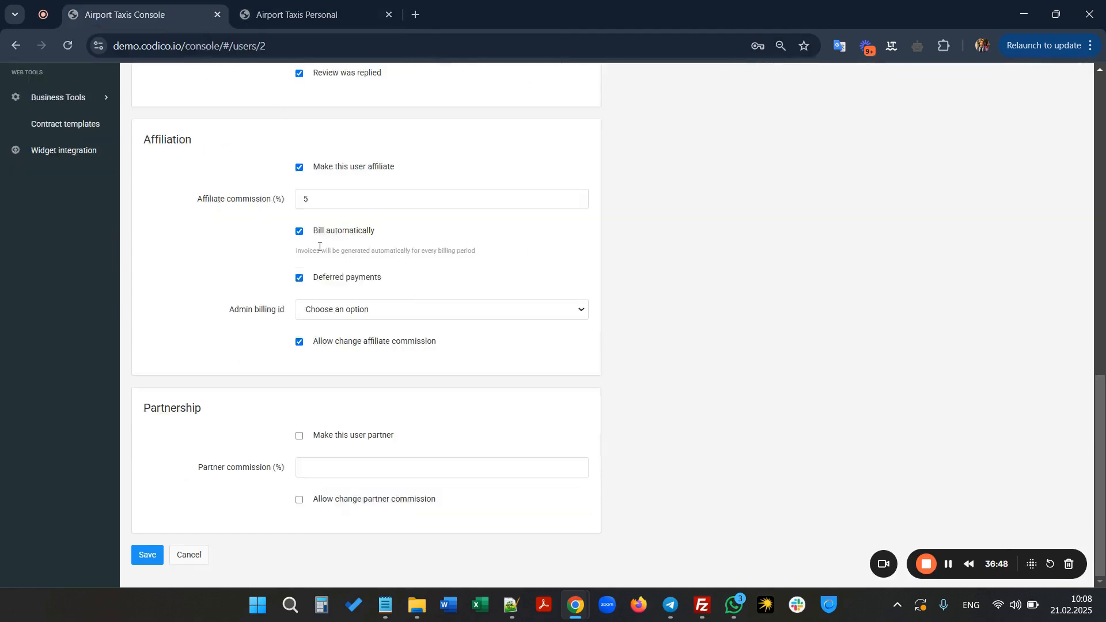
pyautogui.scroll(4, 319, 248)
pyautogui.scroll(-5, 319, 248)
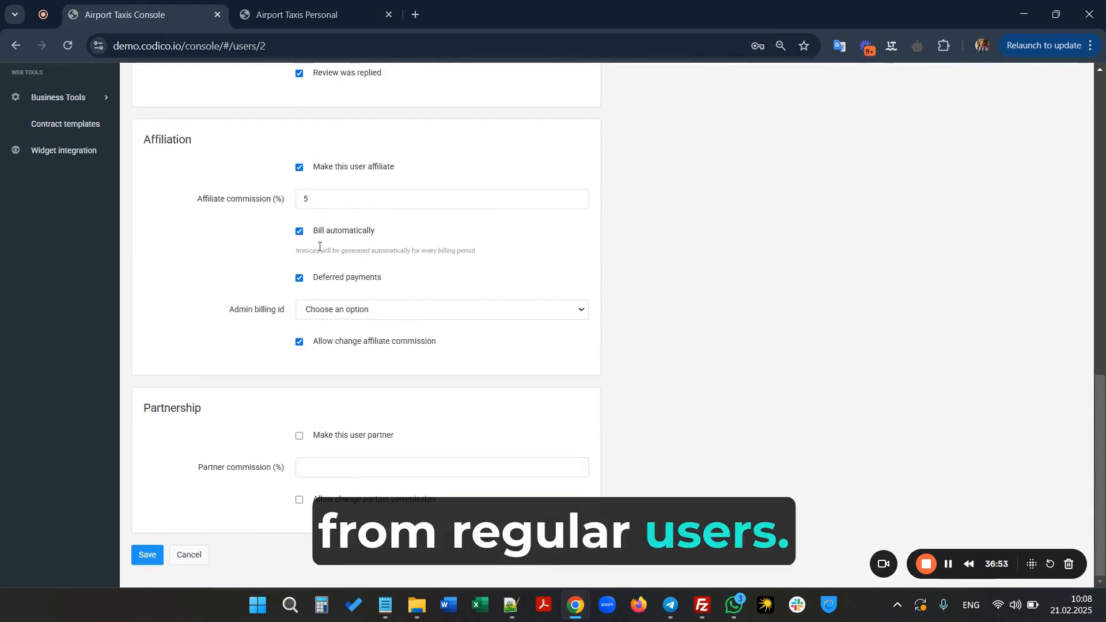
pyautogui.scroll(1, 320, 247)
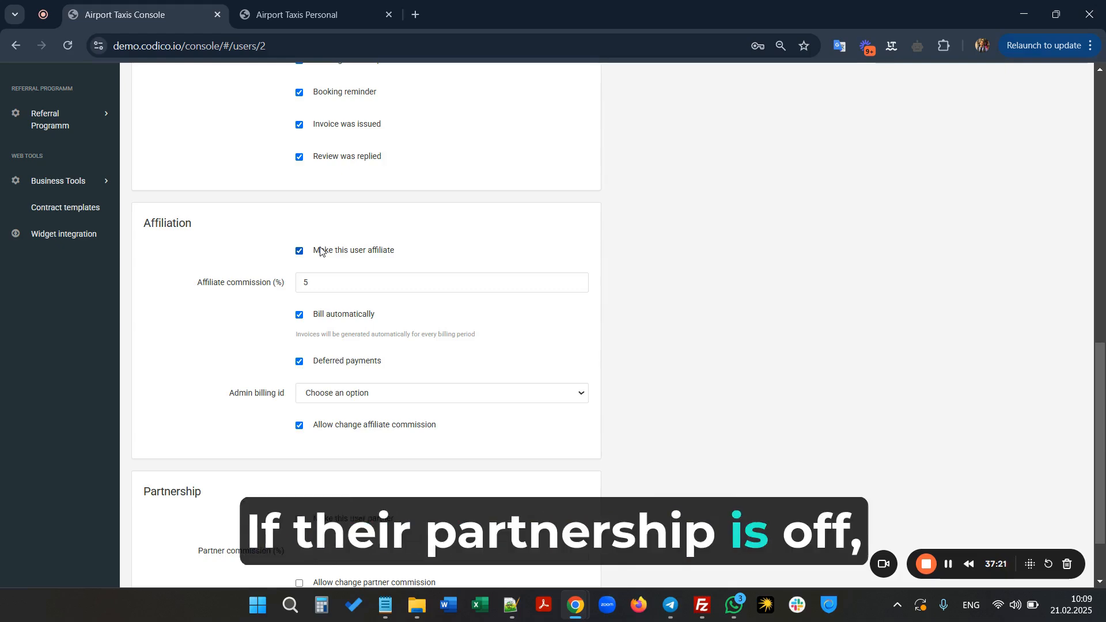
pyautogui.scroll(-2, 320, 251)
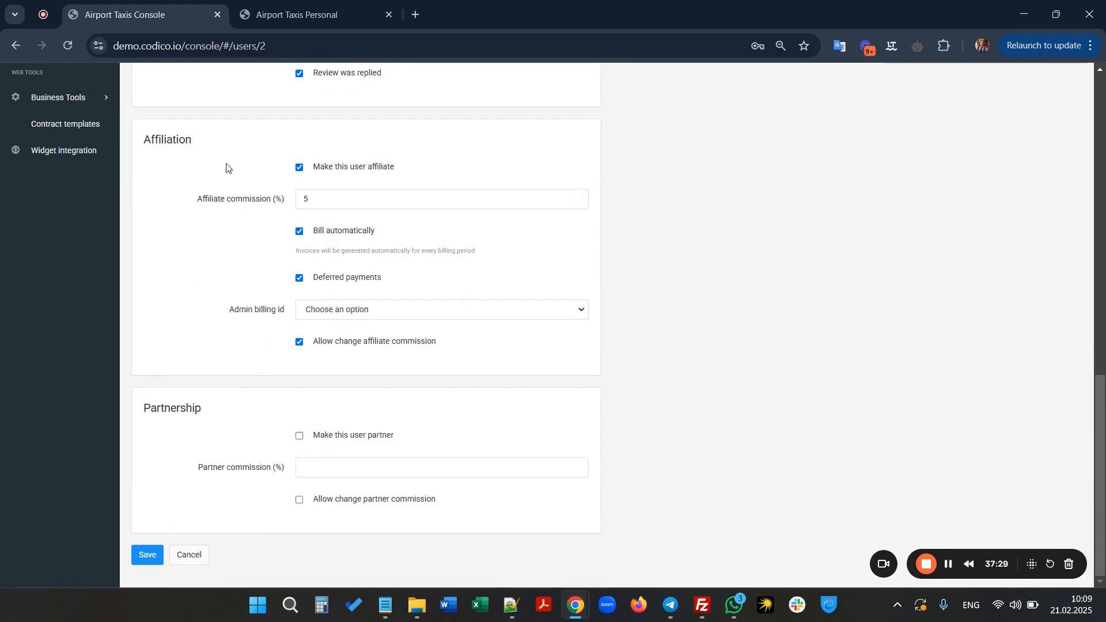
# Open the personal account's referral widget page and examine the referral link, QR code, general options and integration instructions.
pyautogui.click(291, 14)
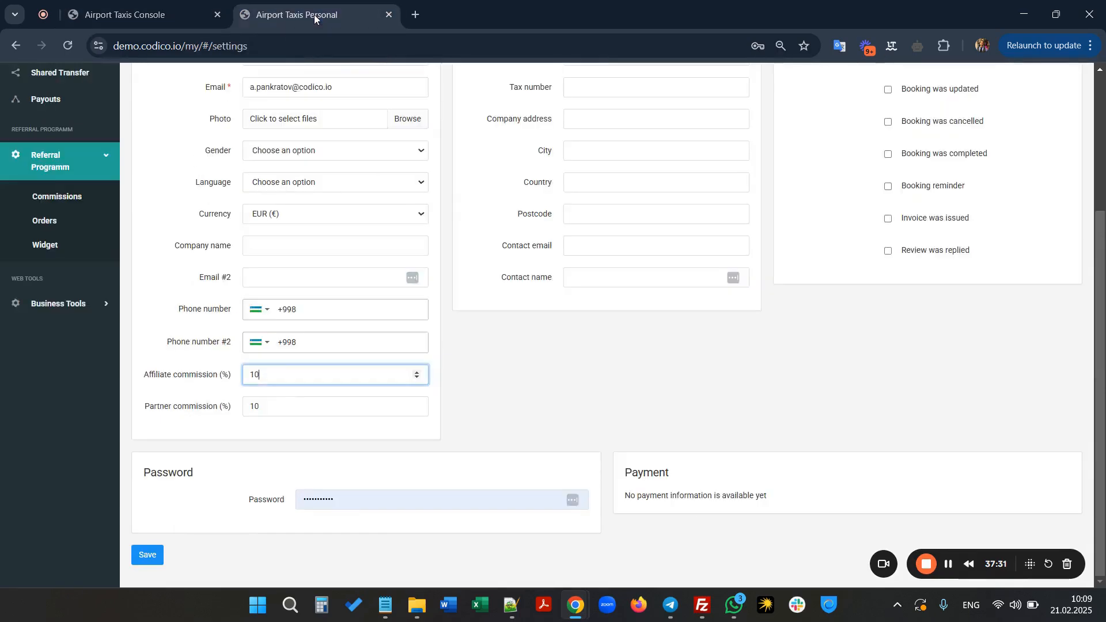
pyautogui.click(47, 244)
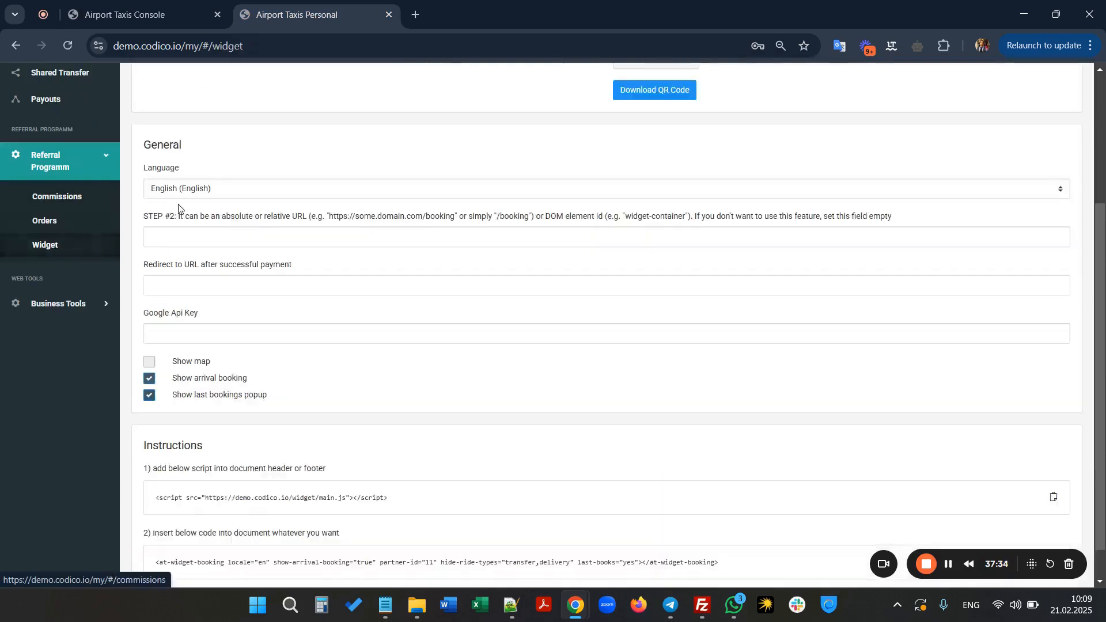
pyautogui.scroll(-4, 229, 223)
pyautogui.scroll(4, 228, 327)
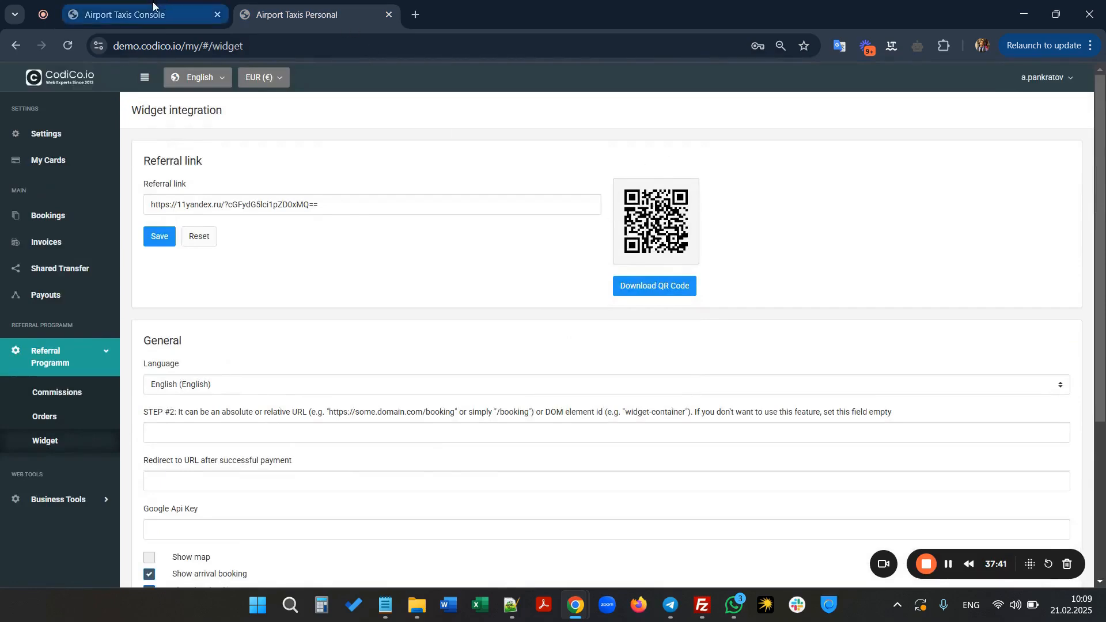
pyautogui.click(191, 15)
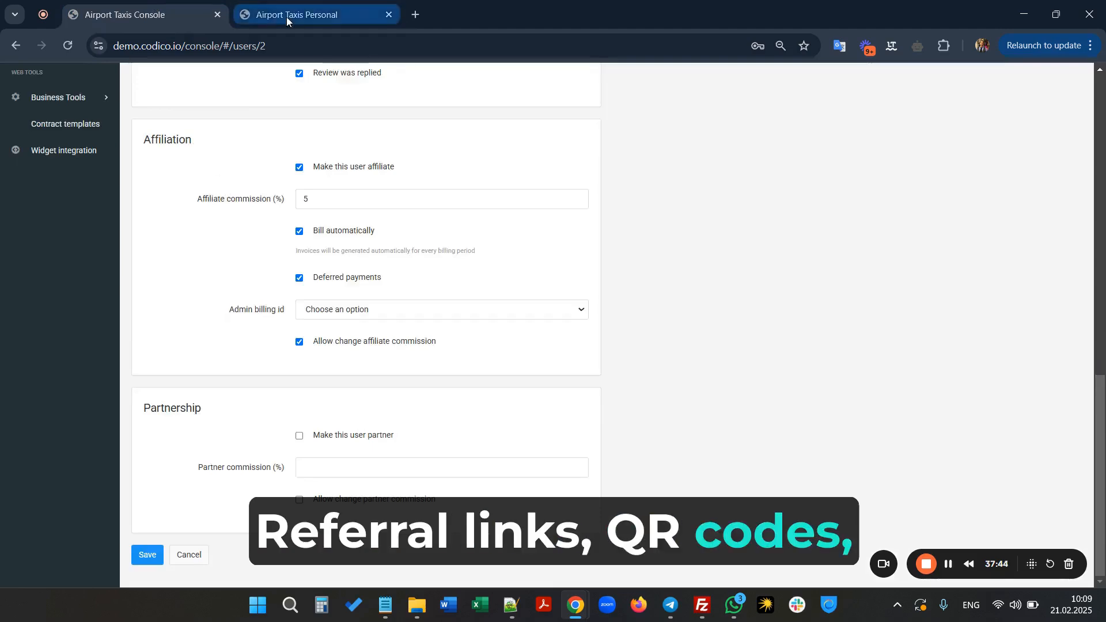
pyautogui.click(286, 16)
pyautogui.scroll(-4, 290, 309)
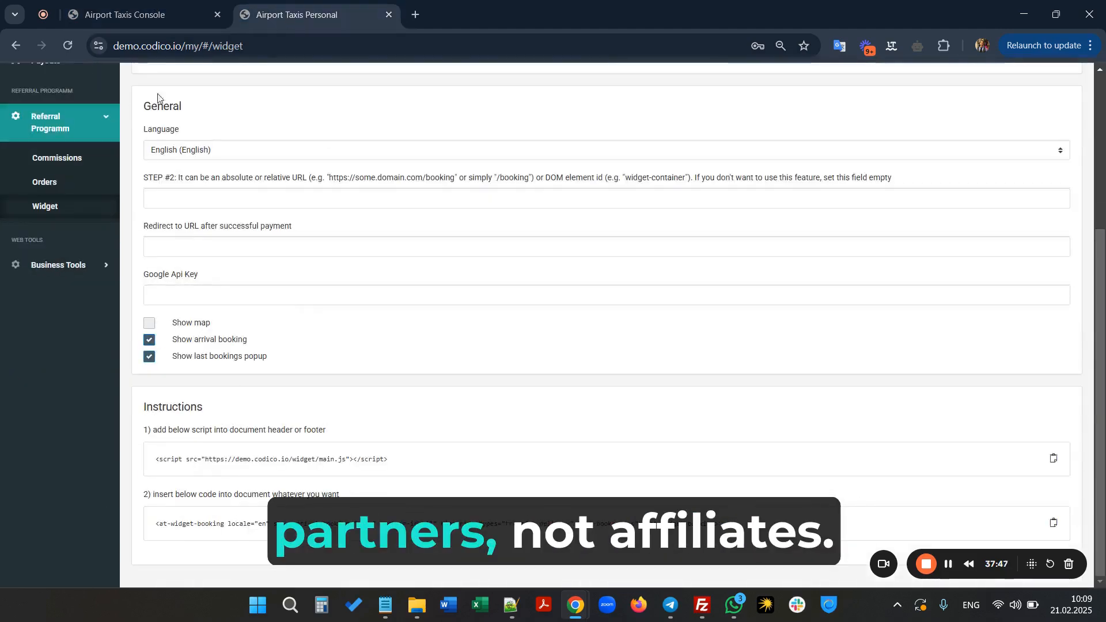
# Open the bookings in the personal account and bring up the new booking form.
pyautogui.click(167, 16)
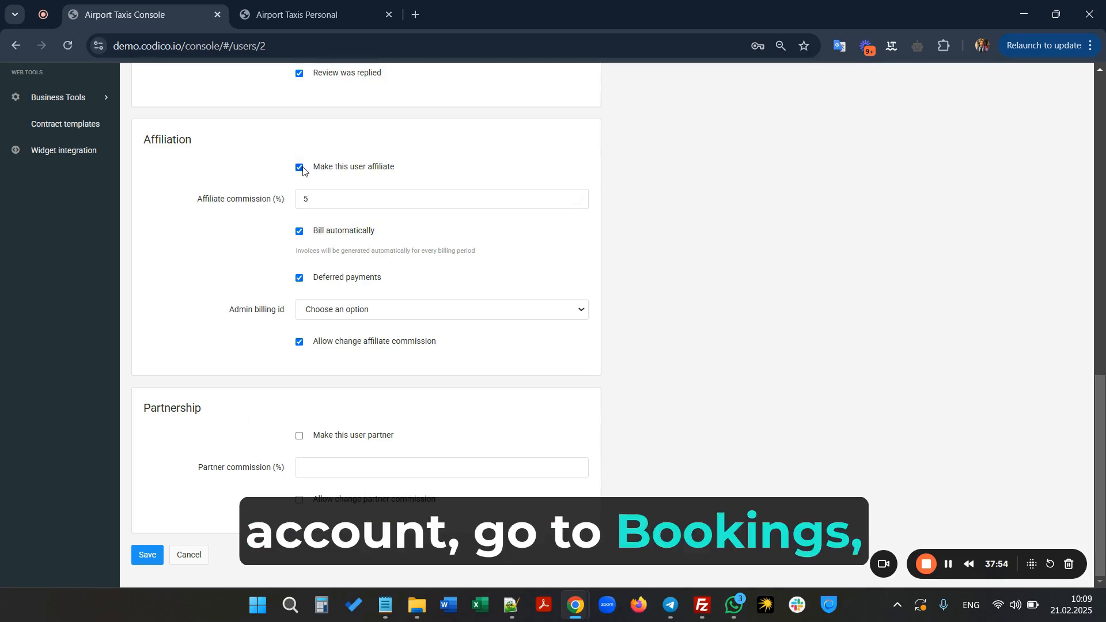
pyautogui.click(277, 14)
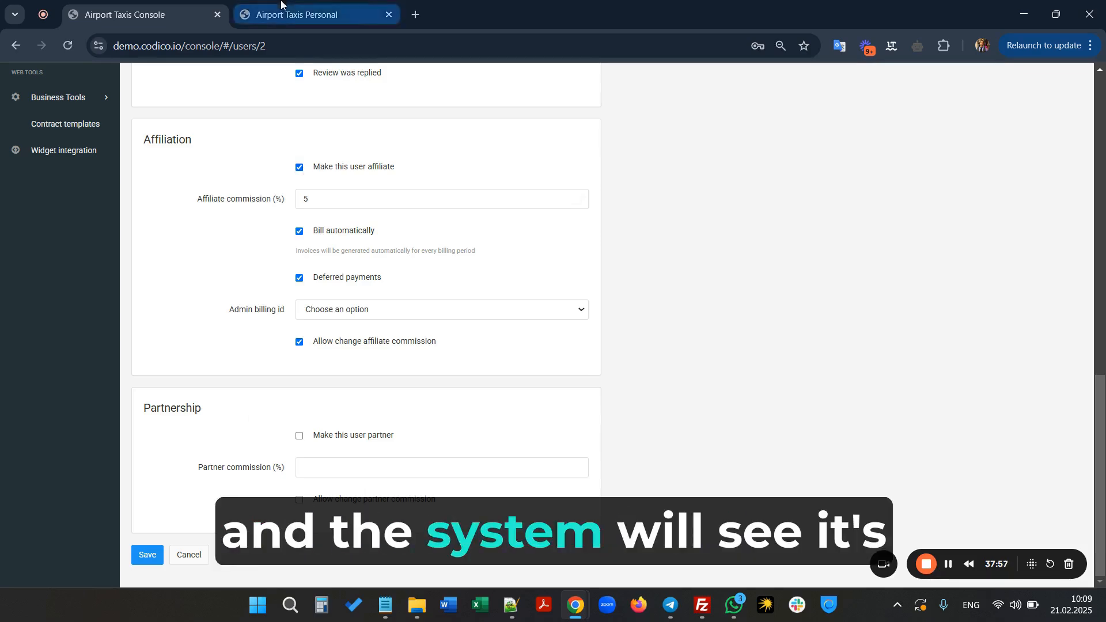
pyautogui.scroll(5, 101, 187)
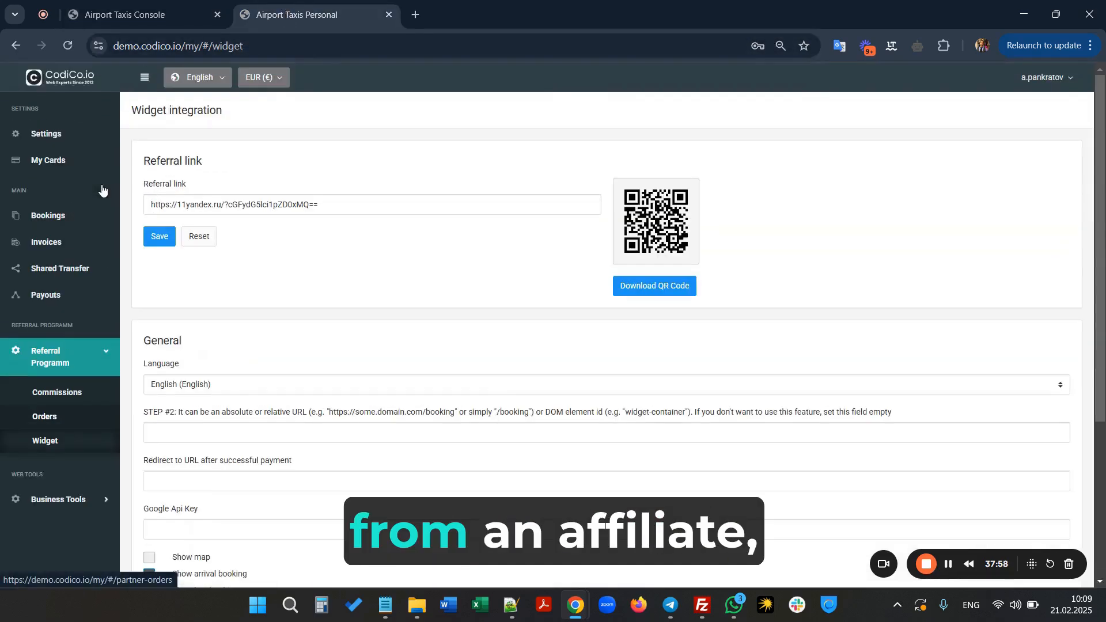
pyautogui.click(45, 216)
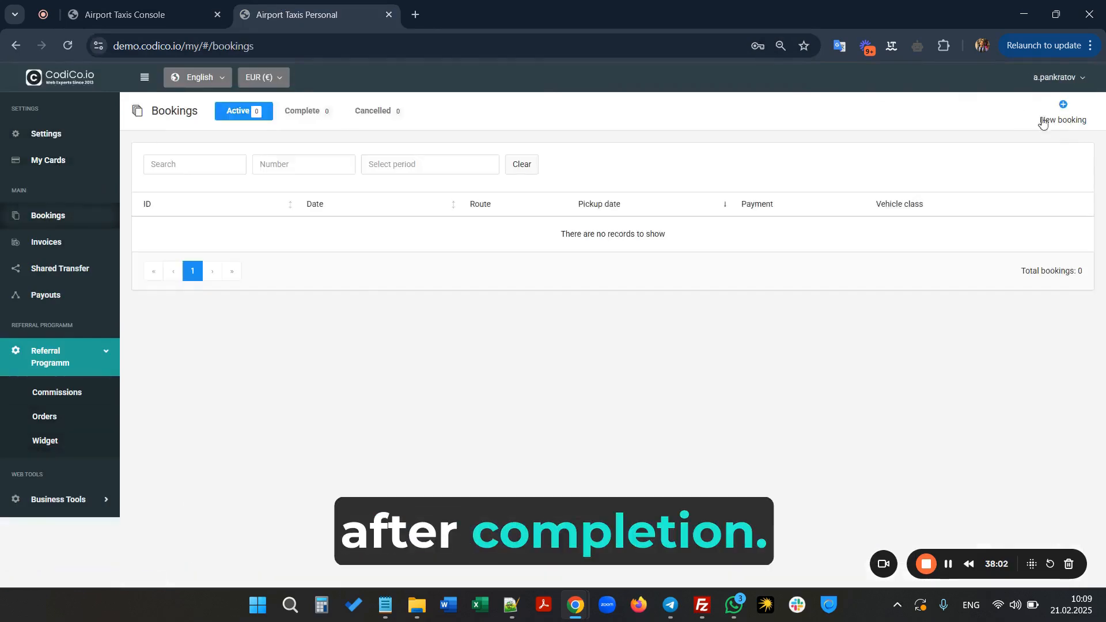
pyautogui.click(1064, 115)
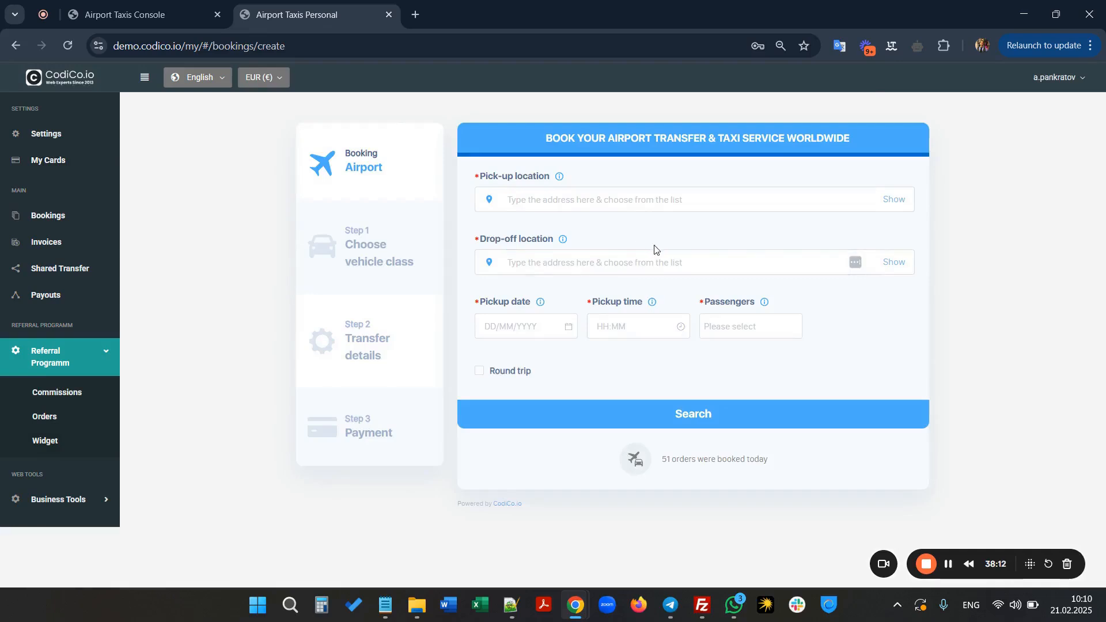
pyautogui.click(178, 7)
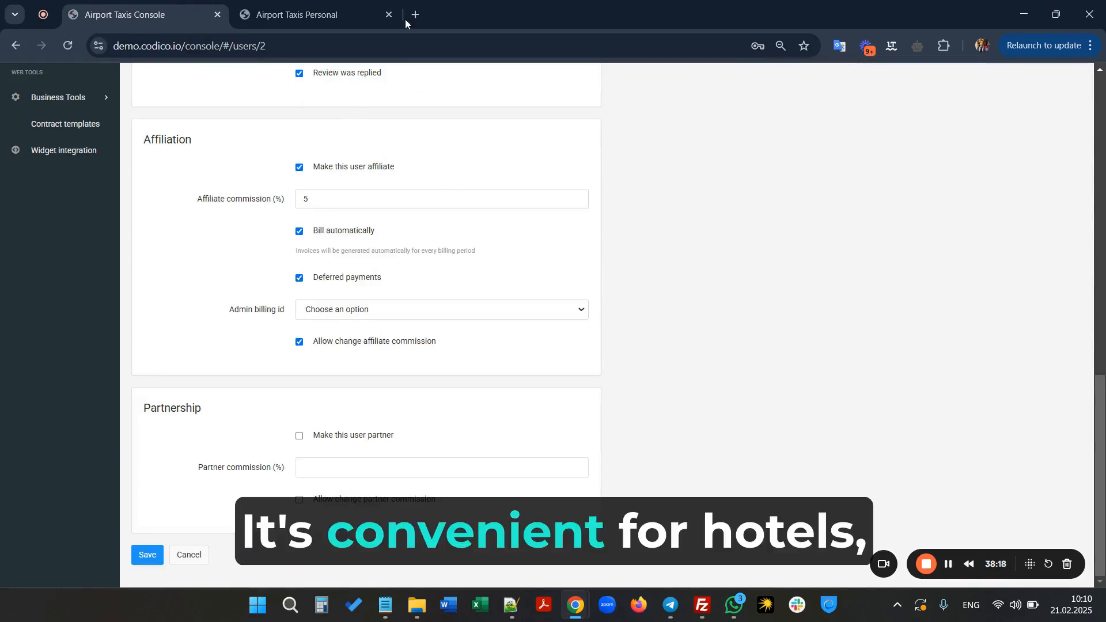
pyautogui.click(369, 16)
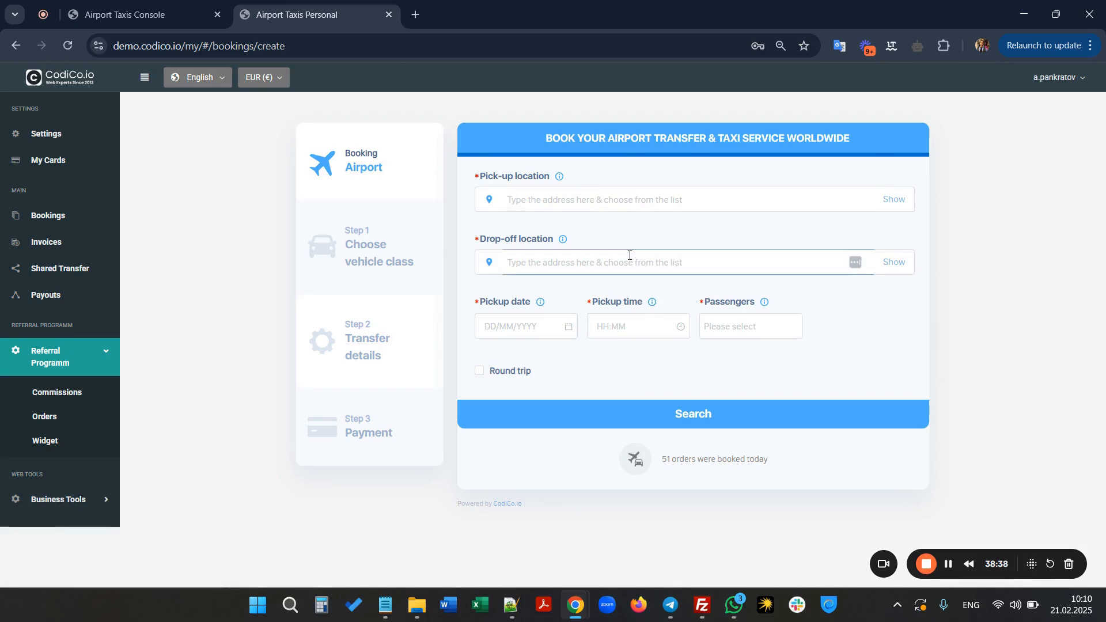
# Return to the admin console, make the user a partner with a 10% partner commission and remove their affiliate status.
pyautogui.hotkey('ctrl', 'shift', 'Tab')
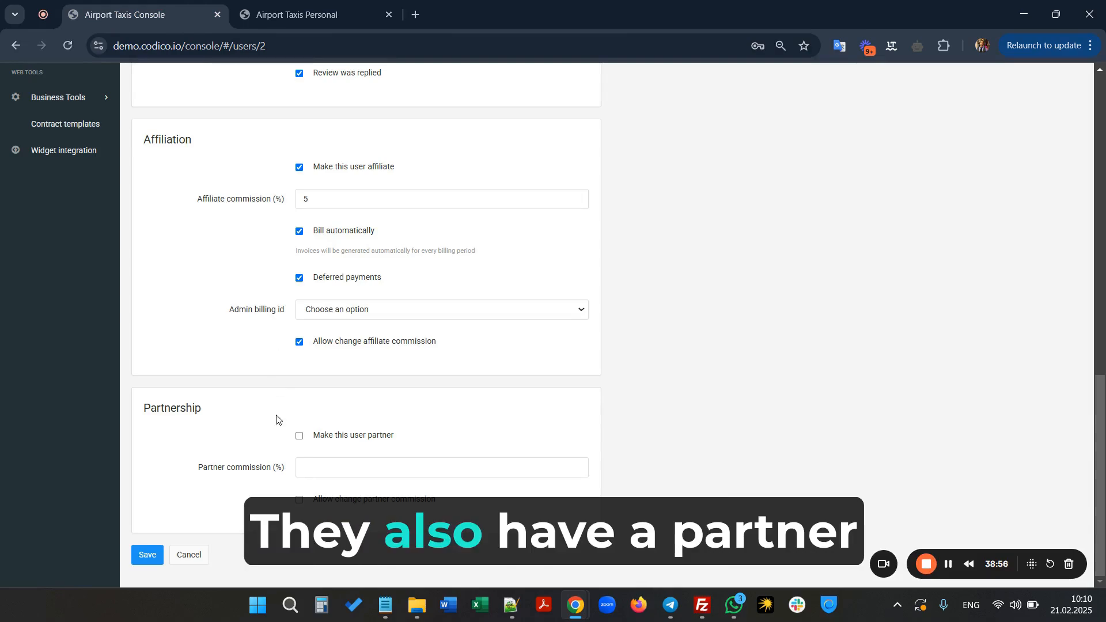
pyautogui.click(310, 466)
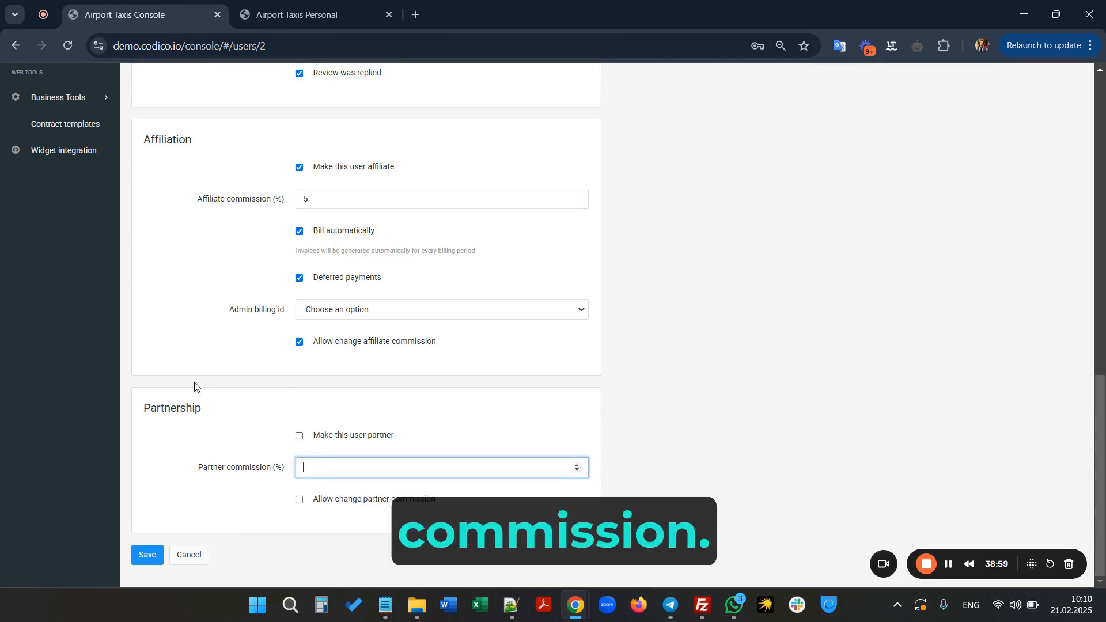
pyautogui.scroll(15, 292, 403)
pyautogui.scroll(-15, 291, 402)
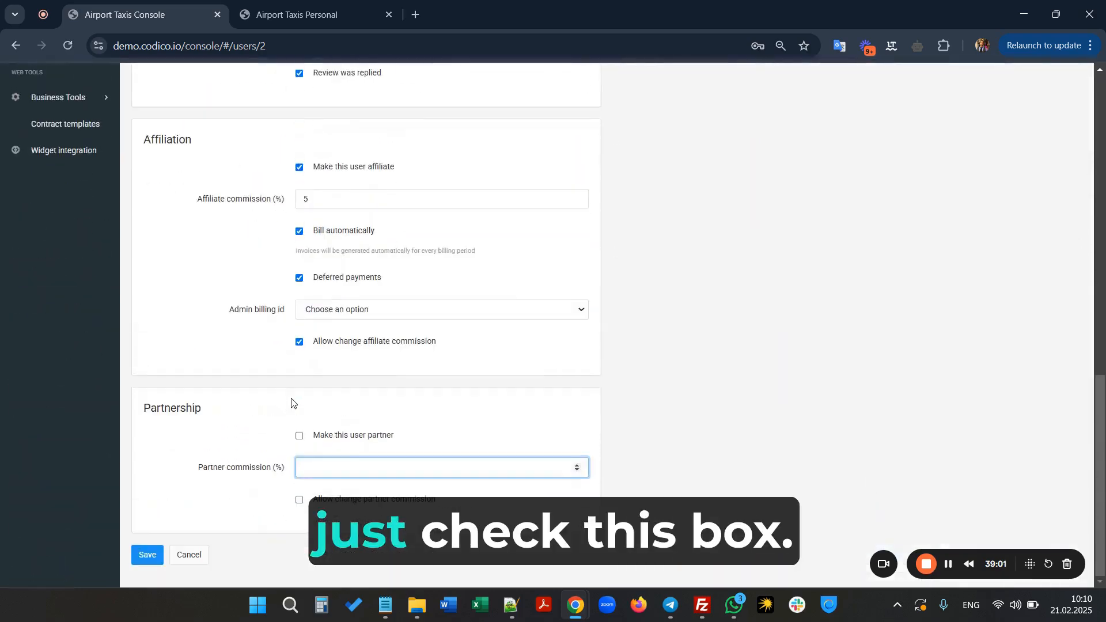
pyautogui.click(300, 437)
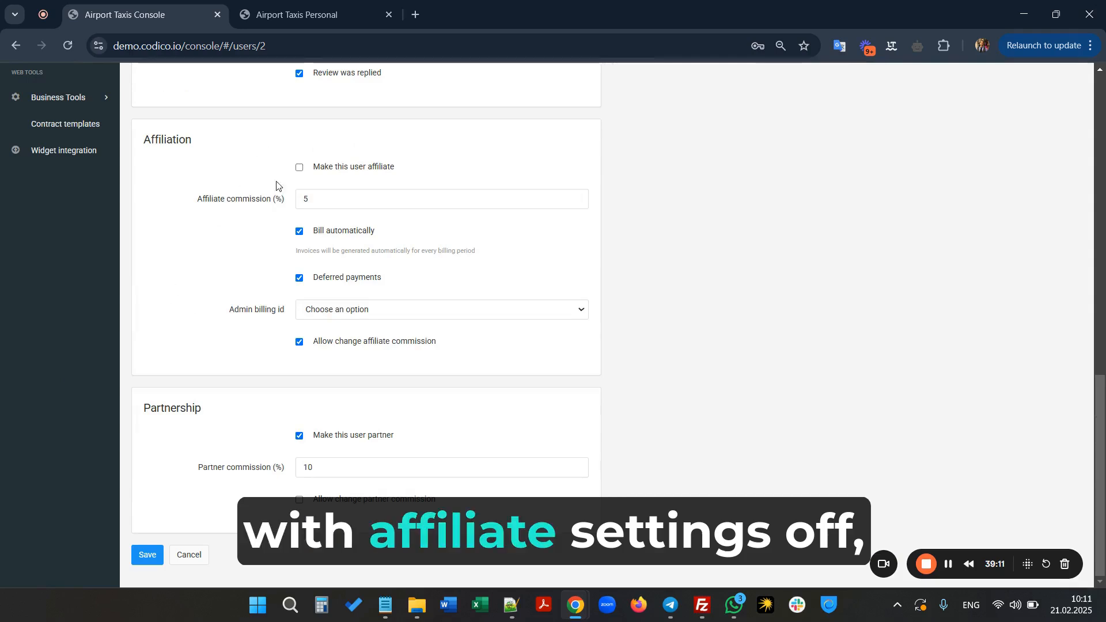
# Disable automatic billing, deferred payments and the permission to change the affiliate commission for the user.
pyautogui.click(299, 231)
pyautogui.click(299, 278)
pyautogui.click(299, 342)
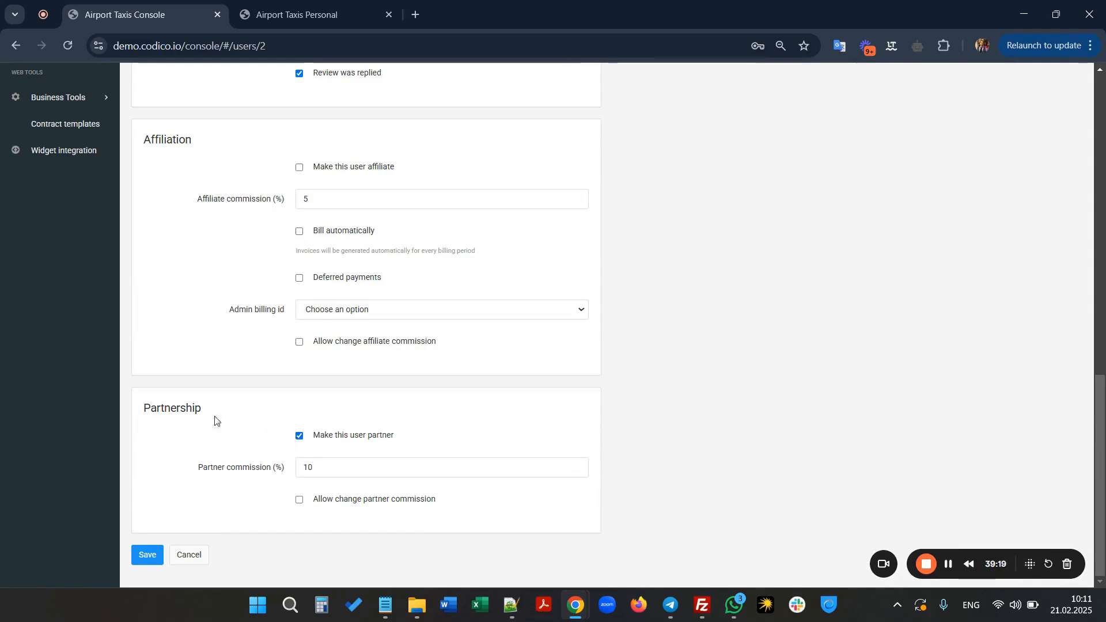
# Open the console's booking settings and find the default partner commission.
pyautogui.scroll(6, 212, 412)
pyautogui.scroll(2, 111, 383)
pyautogui.click(101, 385)
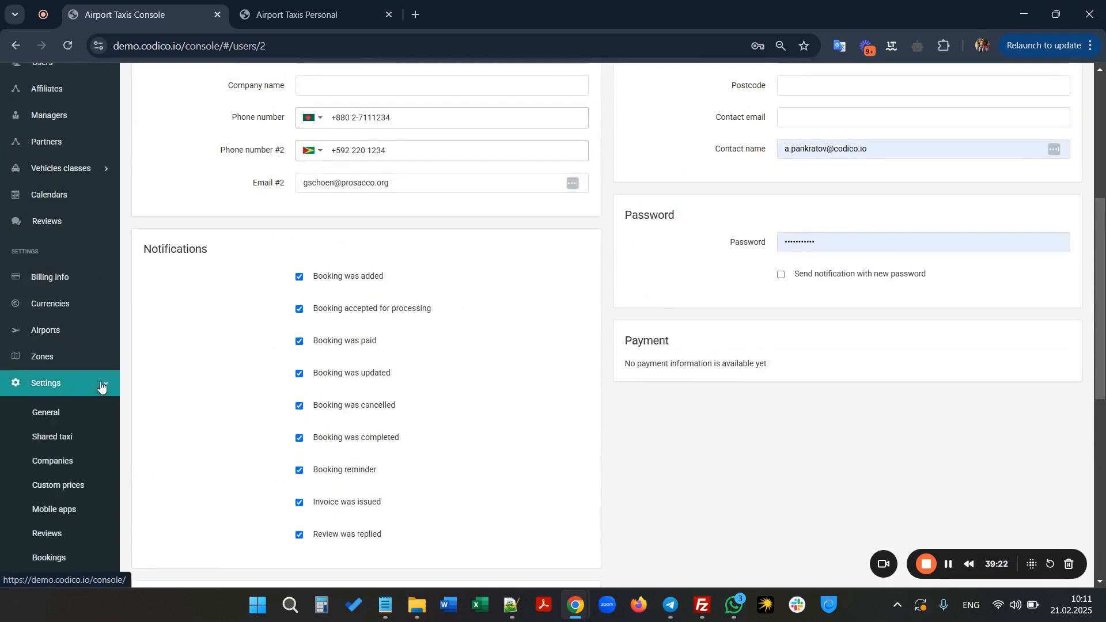
pyautogui.scroll(-3, 104, 461)
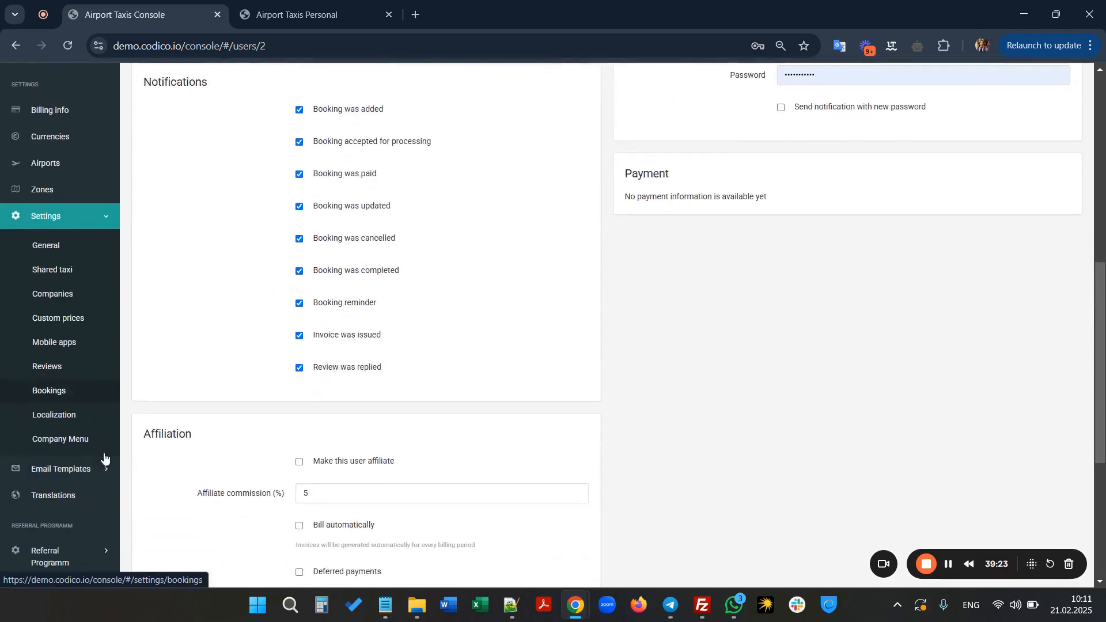
pyautogui.click(61, 395)
pyautogui.scroll(-6, 206, 367)
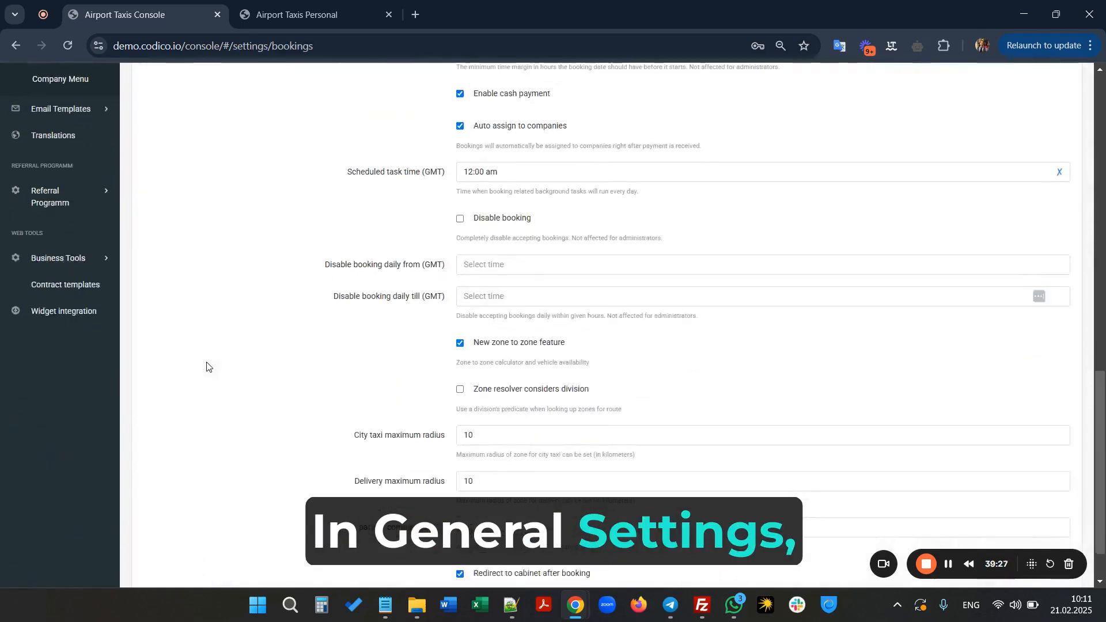
pyautogui.scroll(9, 357, 374)
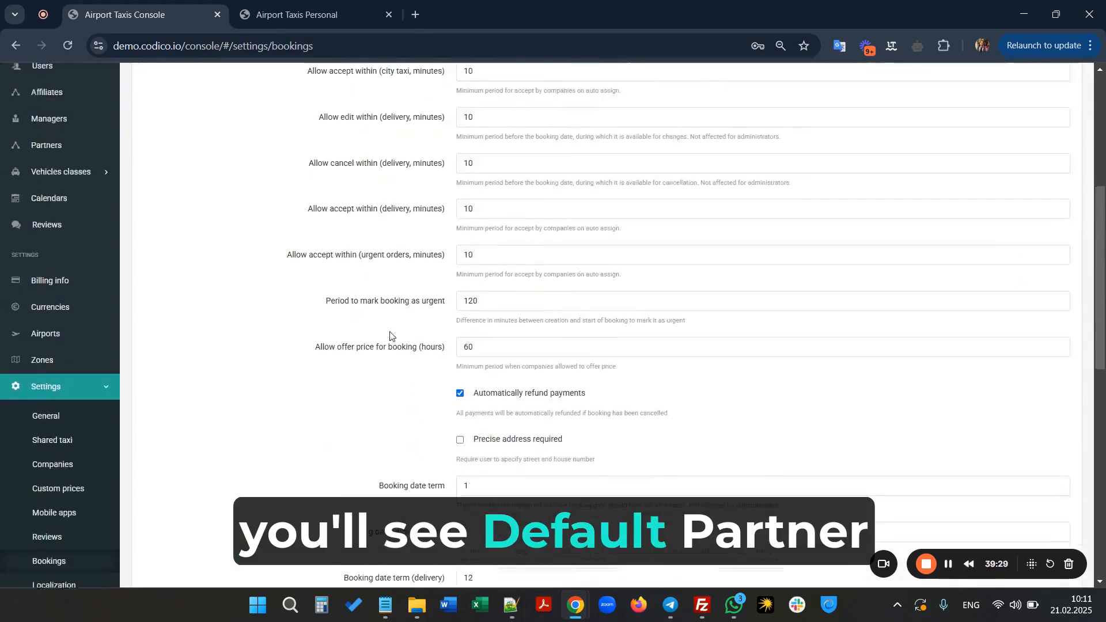
pyautogui.scroll(-3, 38, 418)
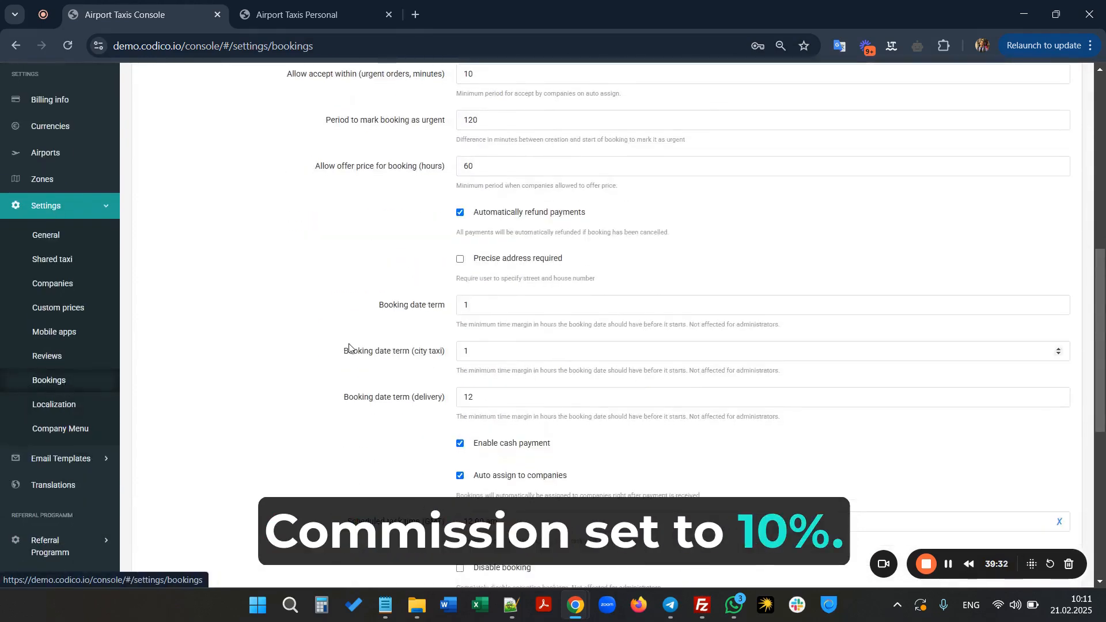
pyautogui.scroll(-7, 348, 348)
pyautogui.moveTo(328, 470); pyautogui.dragTo(442, 469)
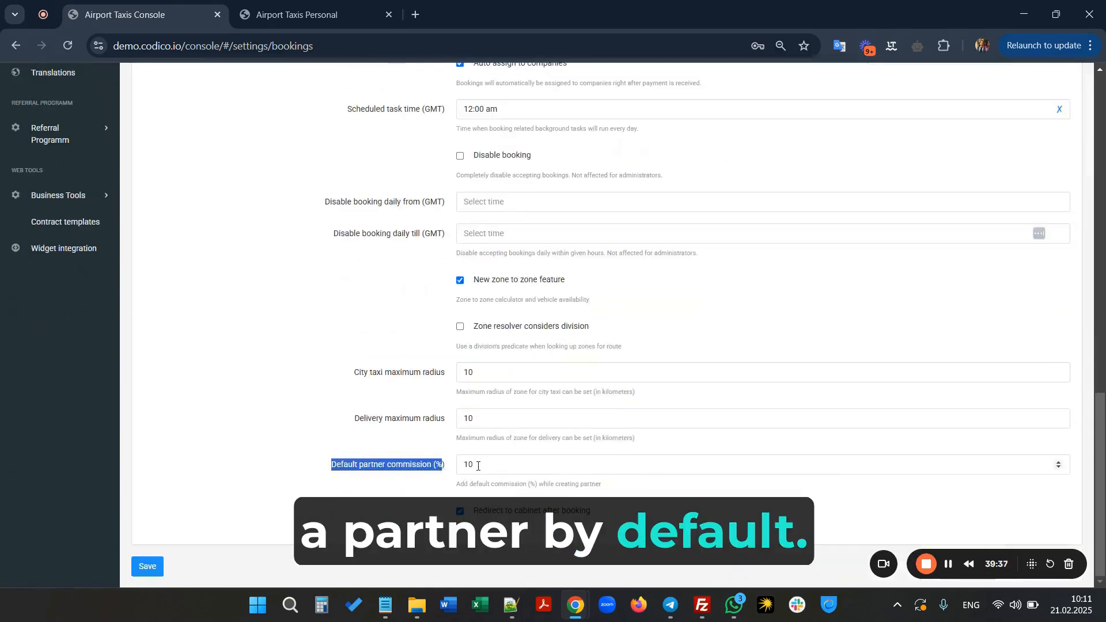
# List the partners and open the details of the partner with 10% commission.
pyautogui.scroll(14, 245, 392)
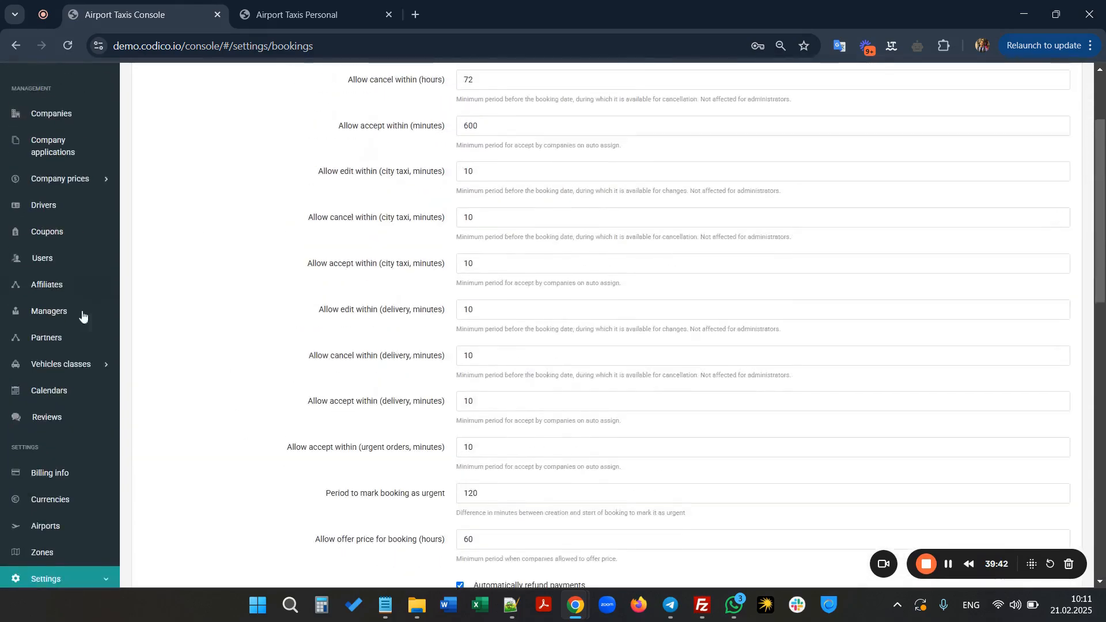
pyautogui.click(41, 340)
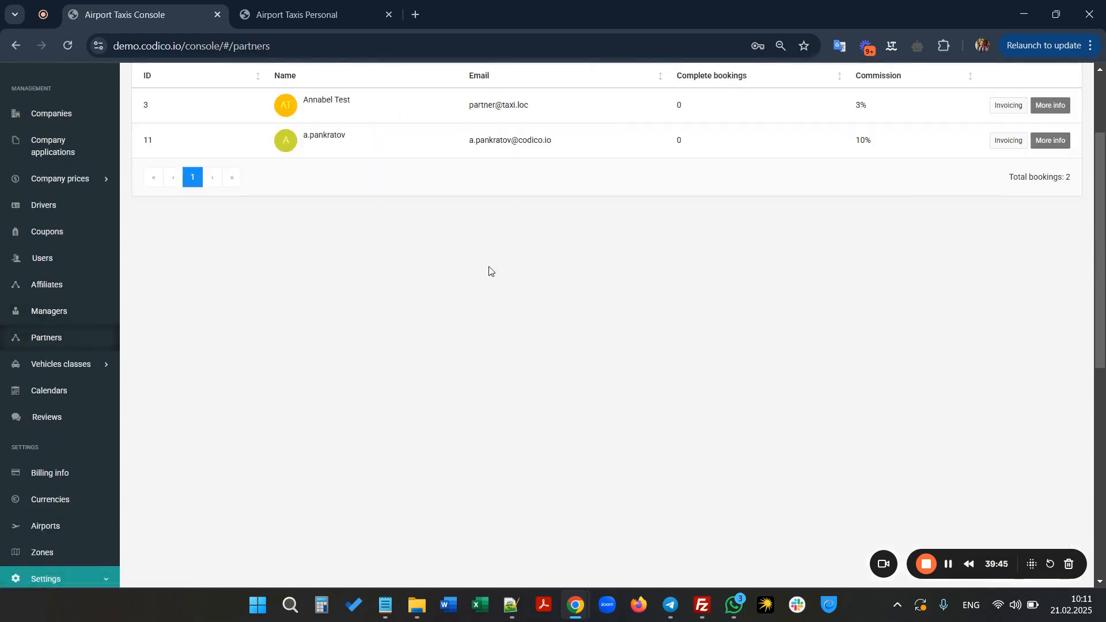
pyautogui.click(1047, 141)
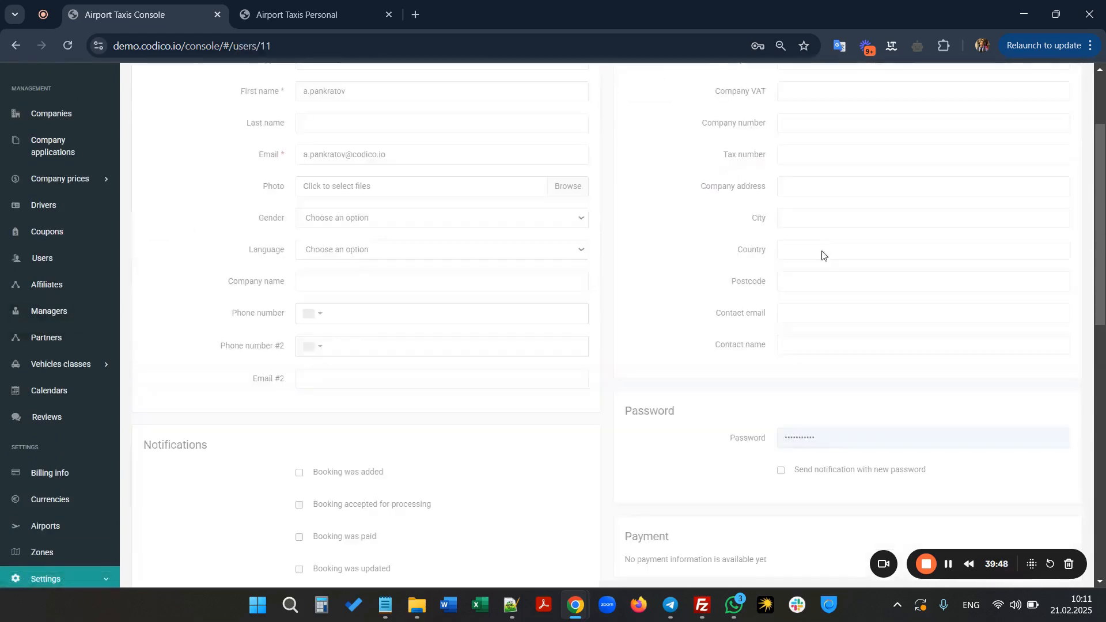
pyautogui.scroll(-10, 822, 254)
# Check the partner's Affiliation options, the partner commission and the permission to change it.
pyautogui.click(301, 168)
pyautogui.click(299, 342)
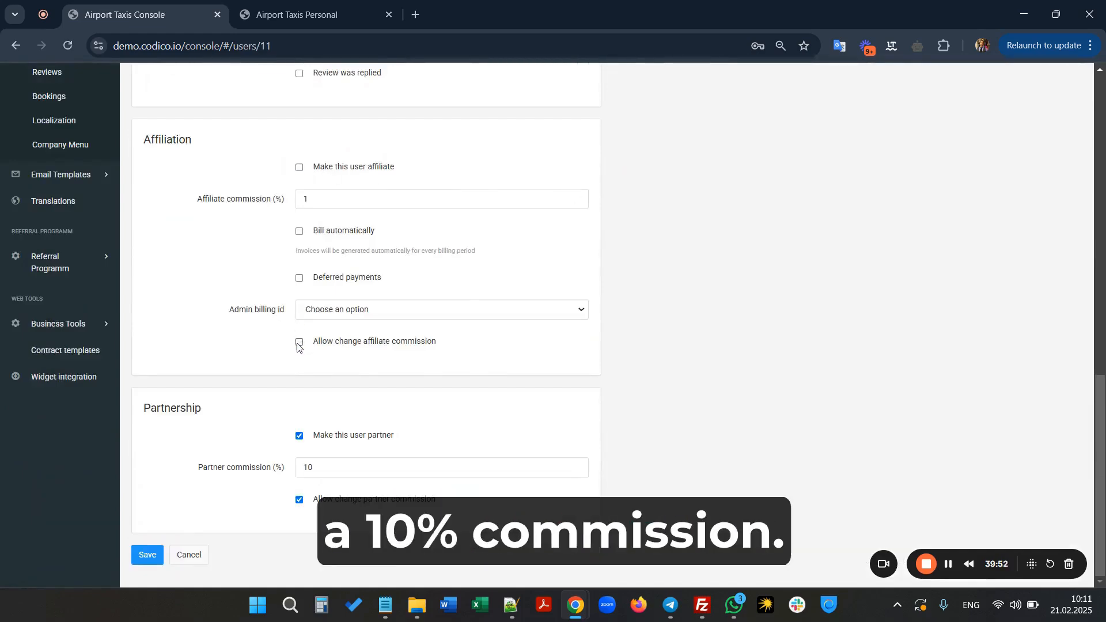
pyautogui.click(309, 469)
pyautogui.click(299, 500)
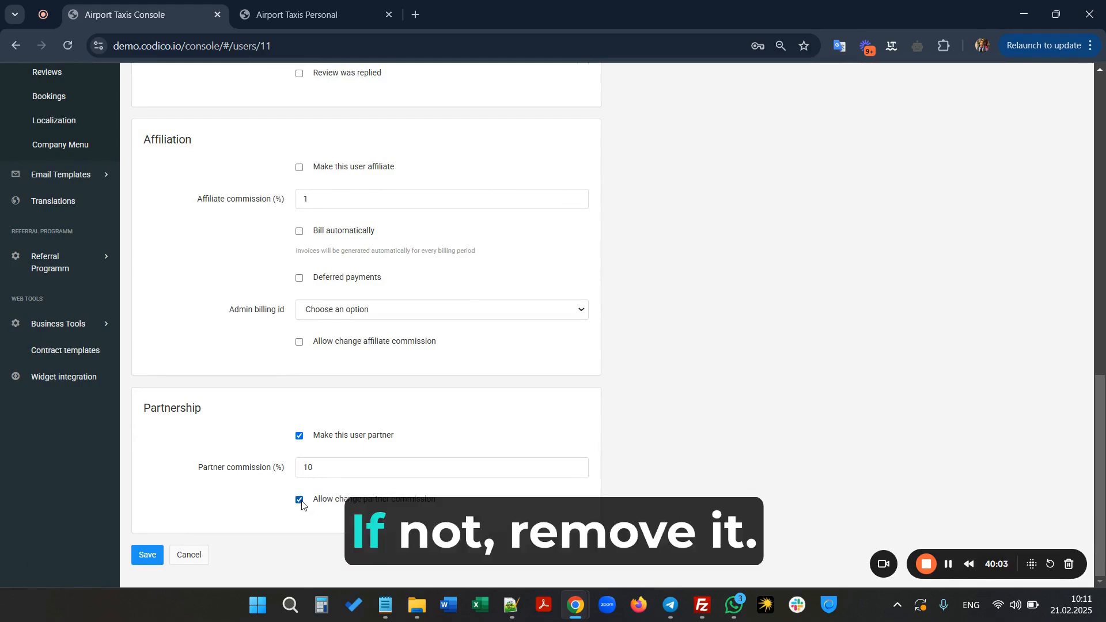
# Disable the partner's permission to change the partner commission.
pyautogui.click(302, 504)
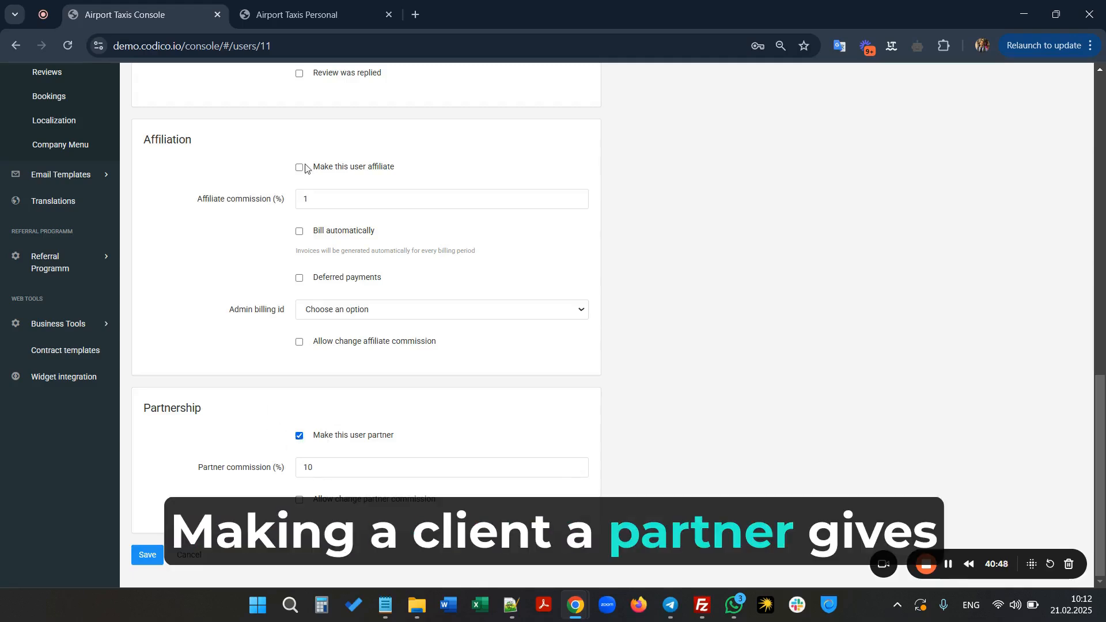
# Switch to the personal account and view the partner's referral link on the Widget integration page.
pyautogui.click(283, 23)
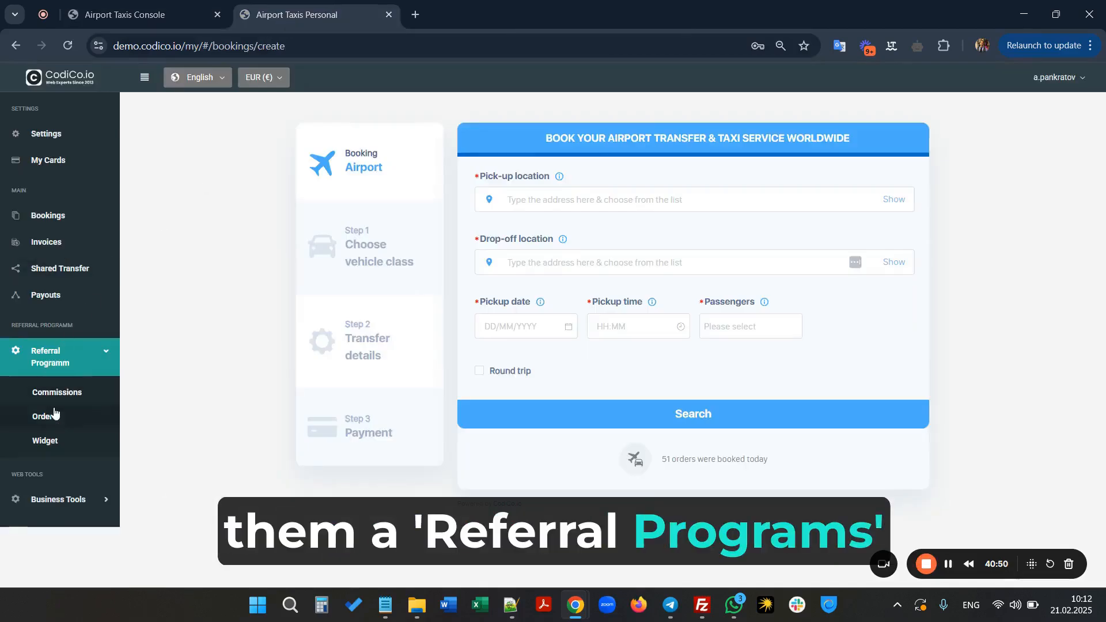
pyautogui.click(54, 444)
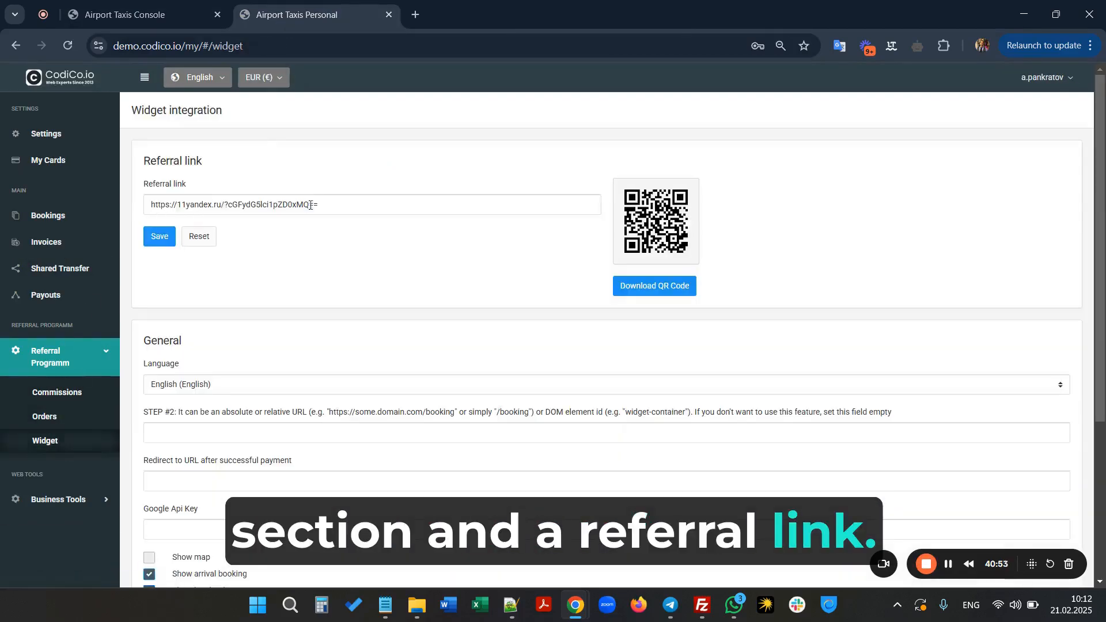
pyautogui.click(161, 206)
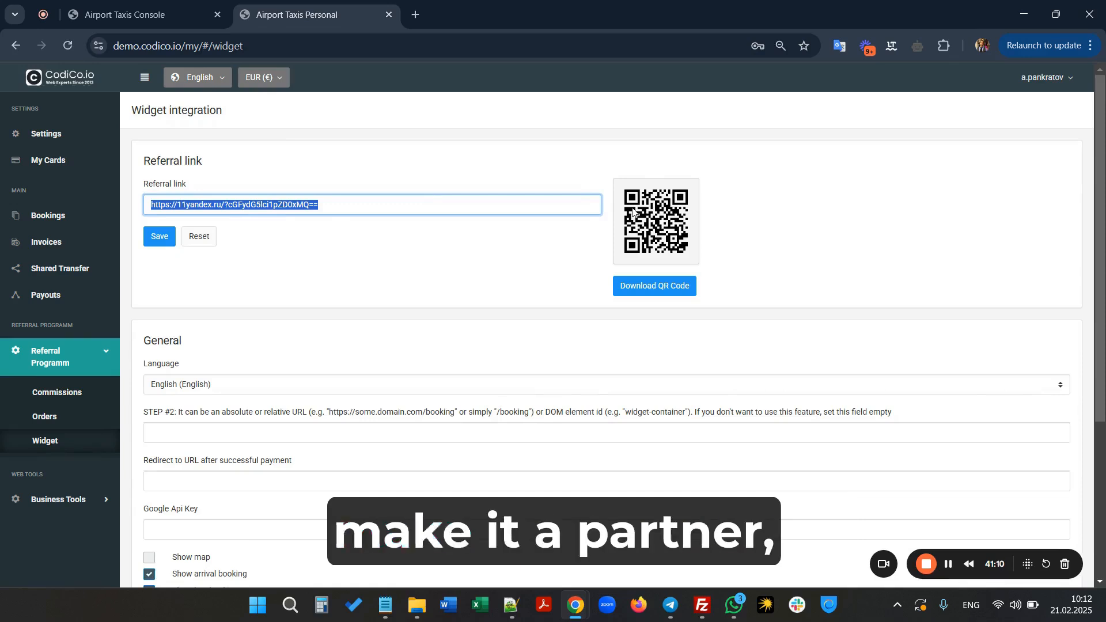
pyautogui.click(420, 203)
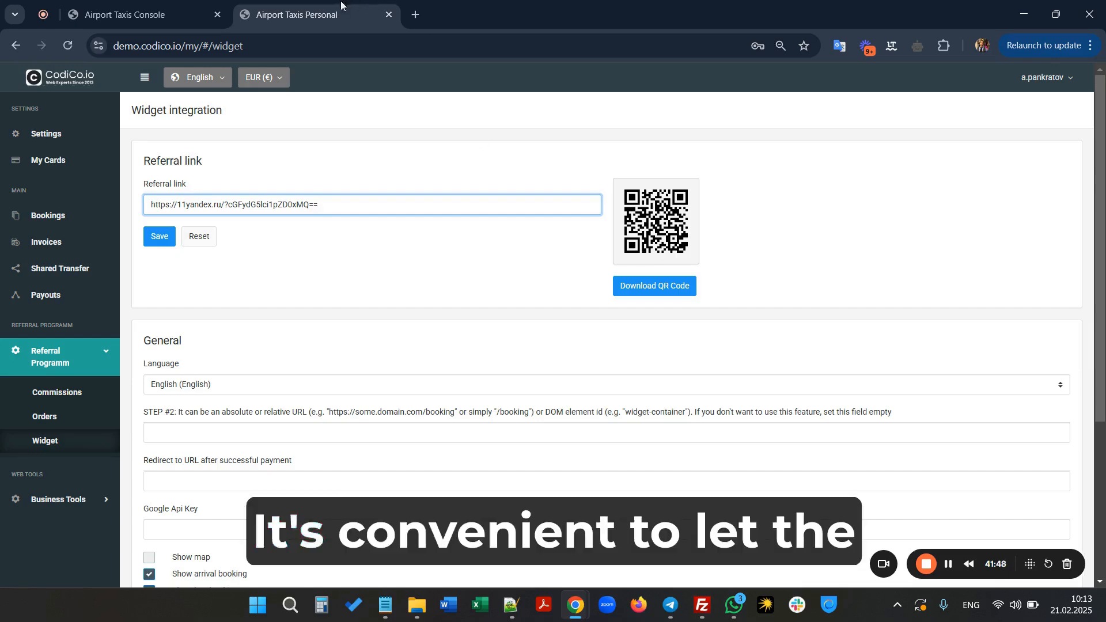
# Allow changing the partner commission in the console, and set the partner commission to 30% in the personal account settings.
pyautogui.click(144, 14)
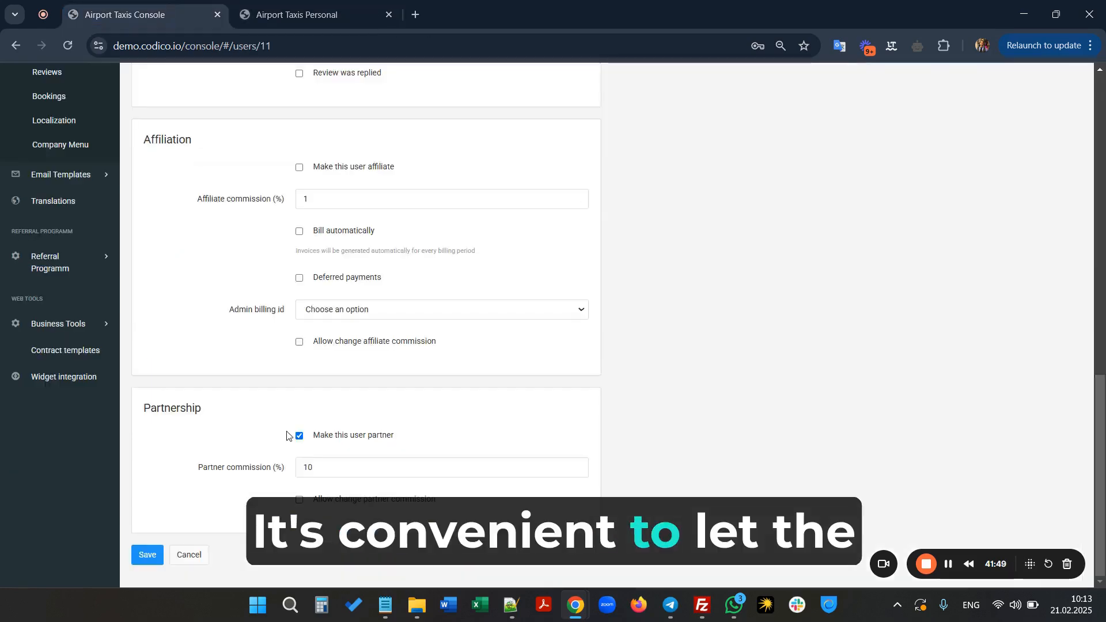
pyautogui.click(300, 500)
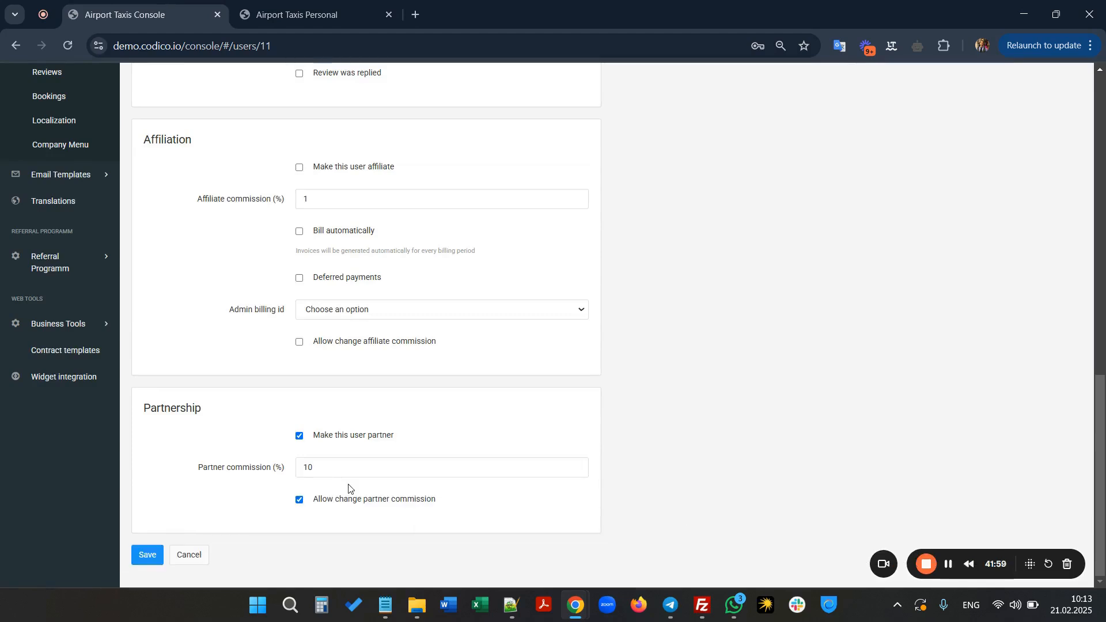
pyautogui.click(289, 17)
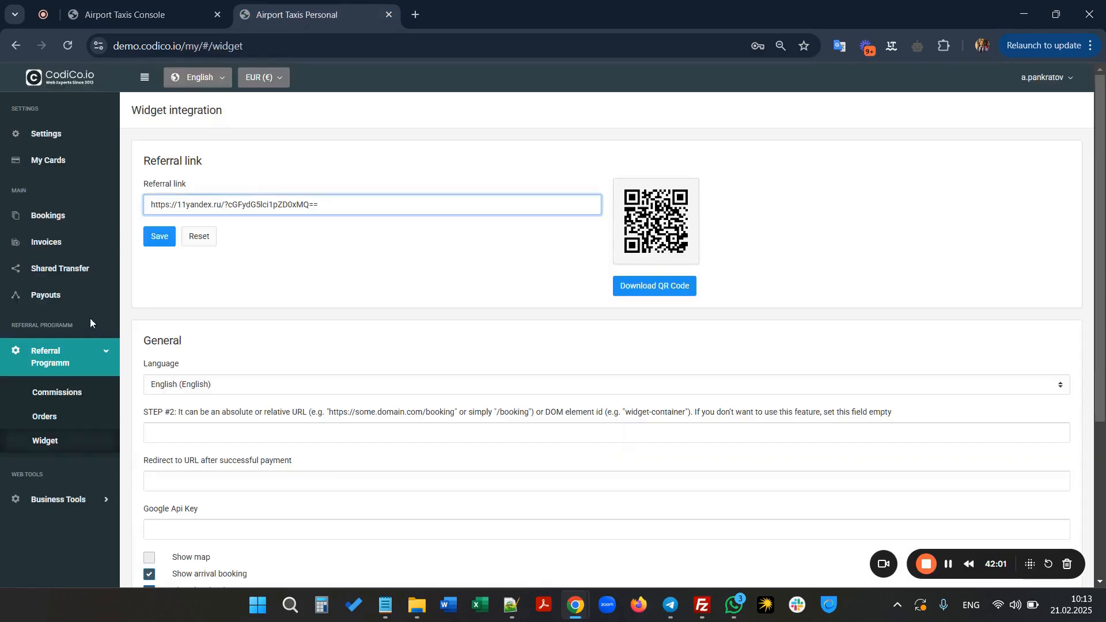
pyautogui.click(53, 138)
pyautogui.scroll(-3, 173, 240)
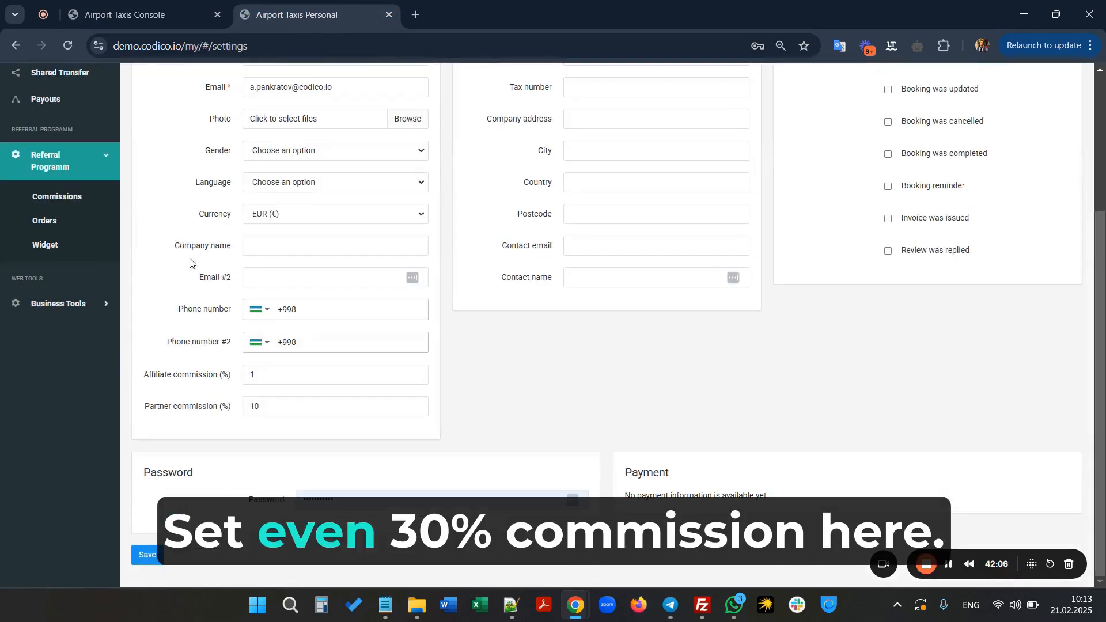
pyautogui.click(254, 407)
pyautogui.press('BackSpace')
pyautogui.write('3')
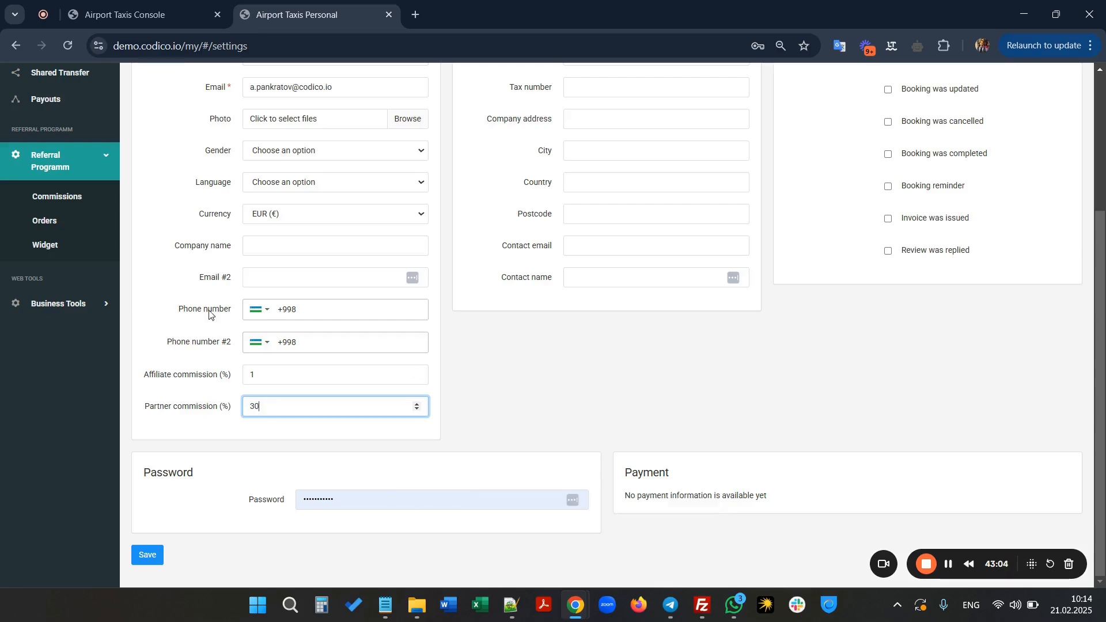
# Examine the referral link, QR code, general options and embed instructions on the personal account's Widget integration page.
pyautogui.scroll(4, 117, 318)
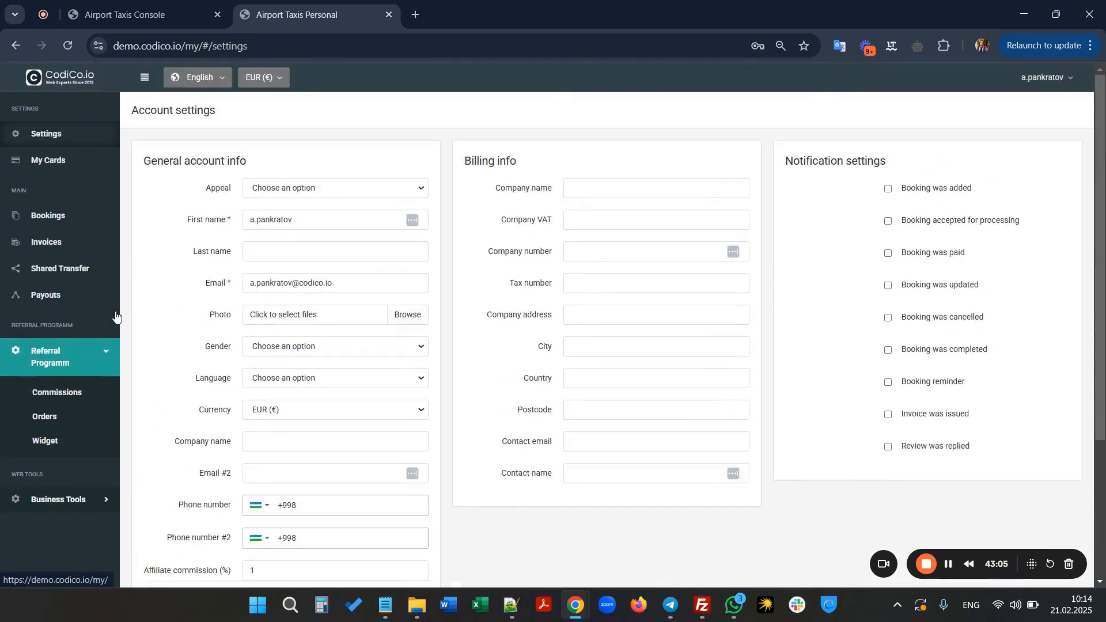
pyautogui.click(192, 19)
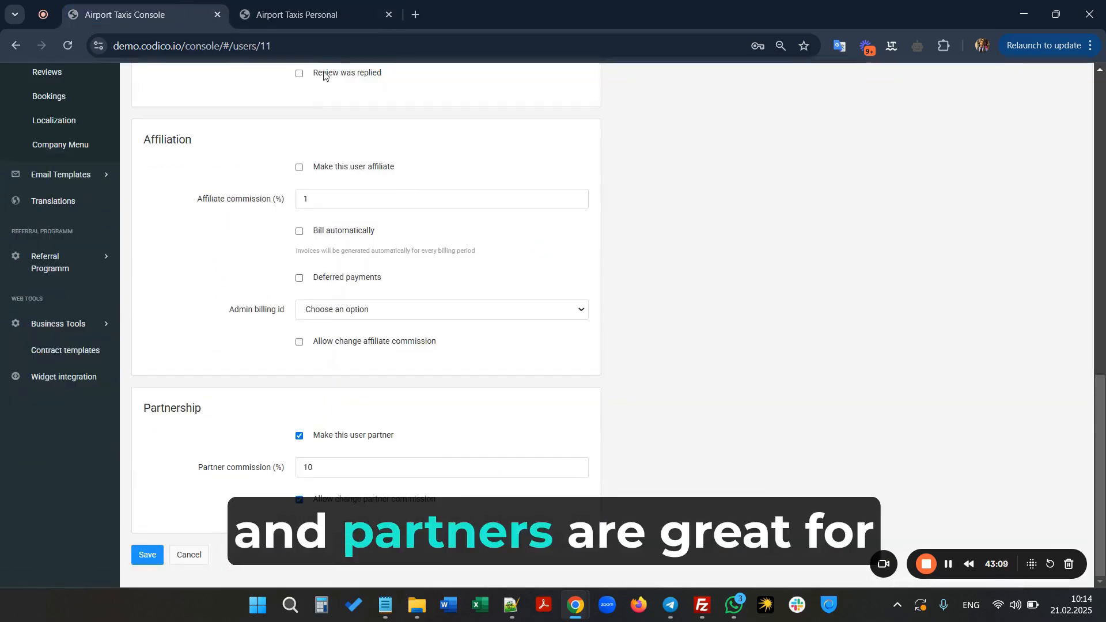
pyautogui.click(316, 14)
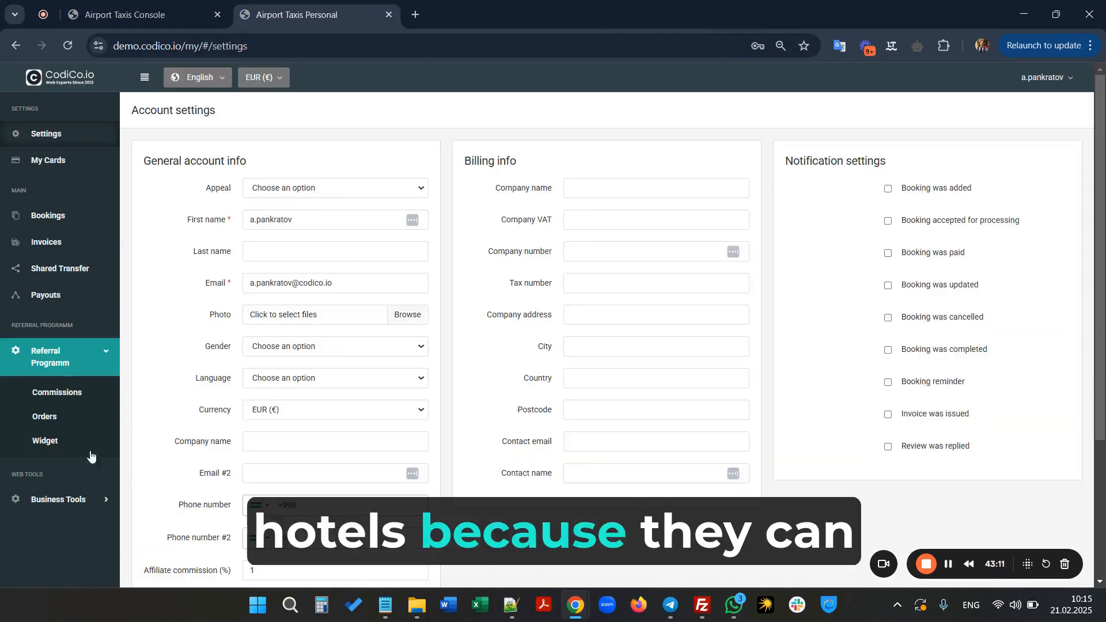
pyautogui.click(58, 441)
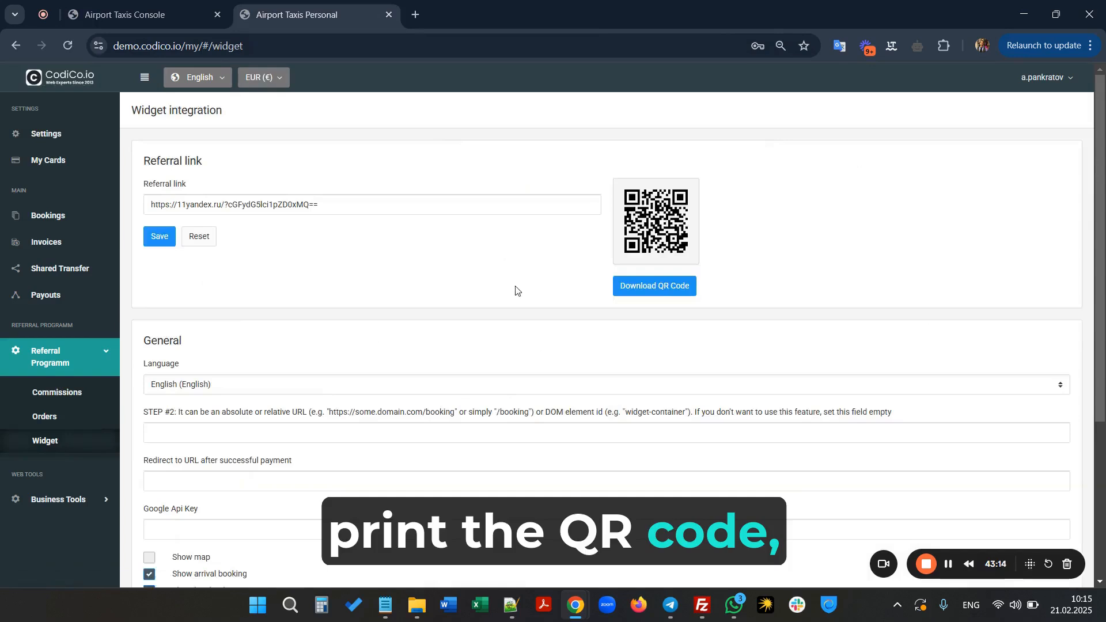
pyautogui.scroll(-2, 516, 291)
pyautogui.scroll(-1, 516, 291)
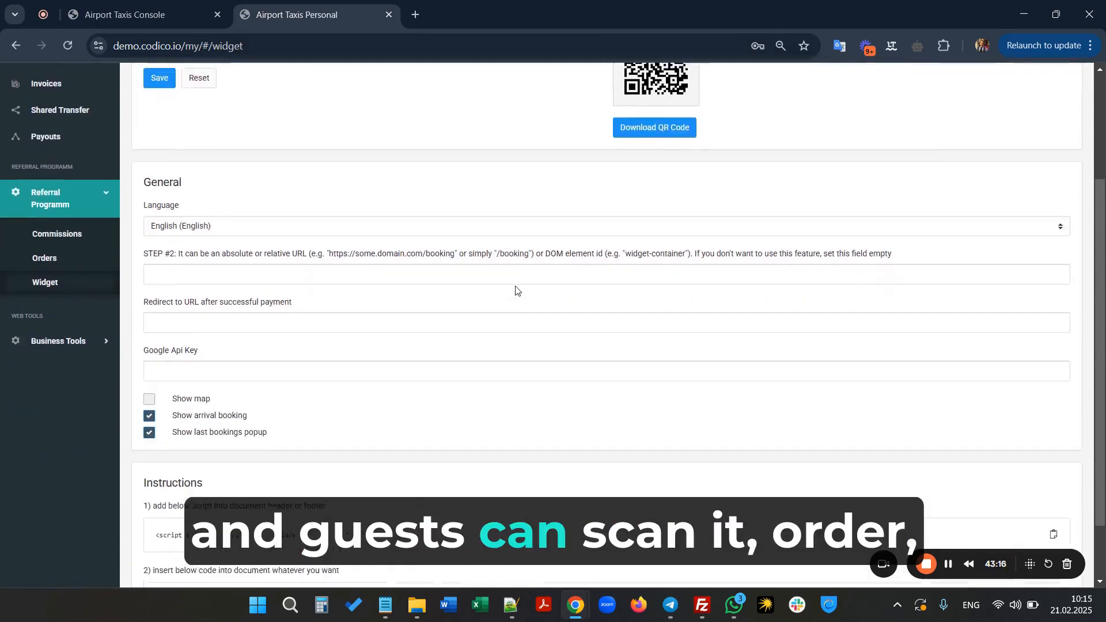
pyautogui.scroll(1, 516, 291)
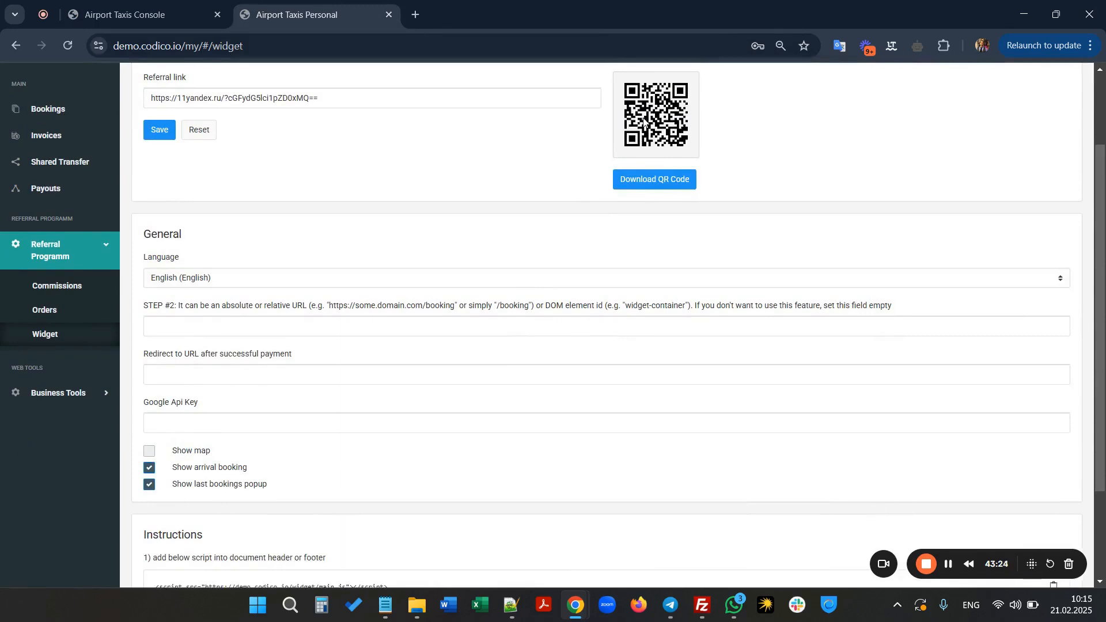
pyautogui.scroll(-2, 517, 222)
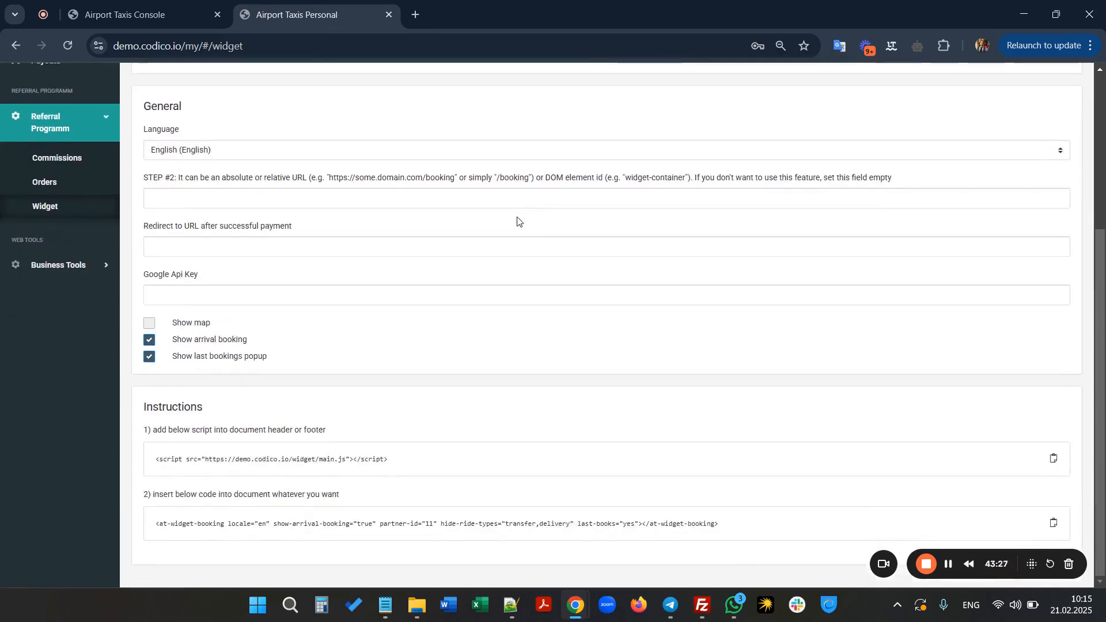
pyautogui.scroll(1, 517, 222)
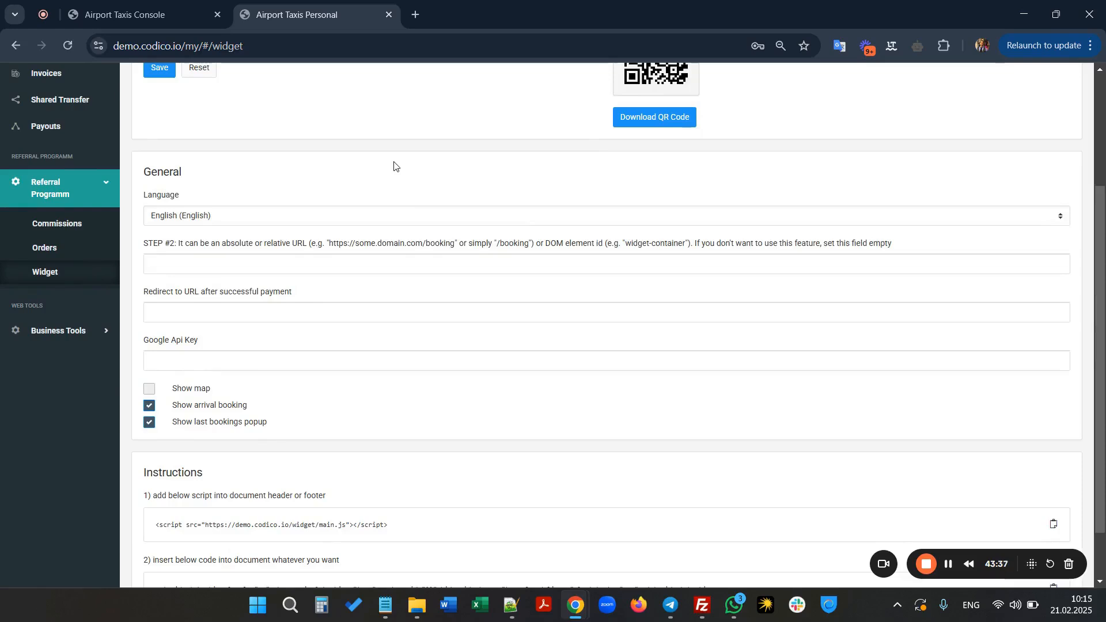
# List the partners in the console and view the invoicing page of the partner with 10% commission.
pyautogui.click(124, 14)
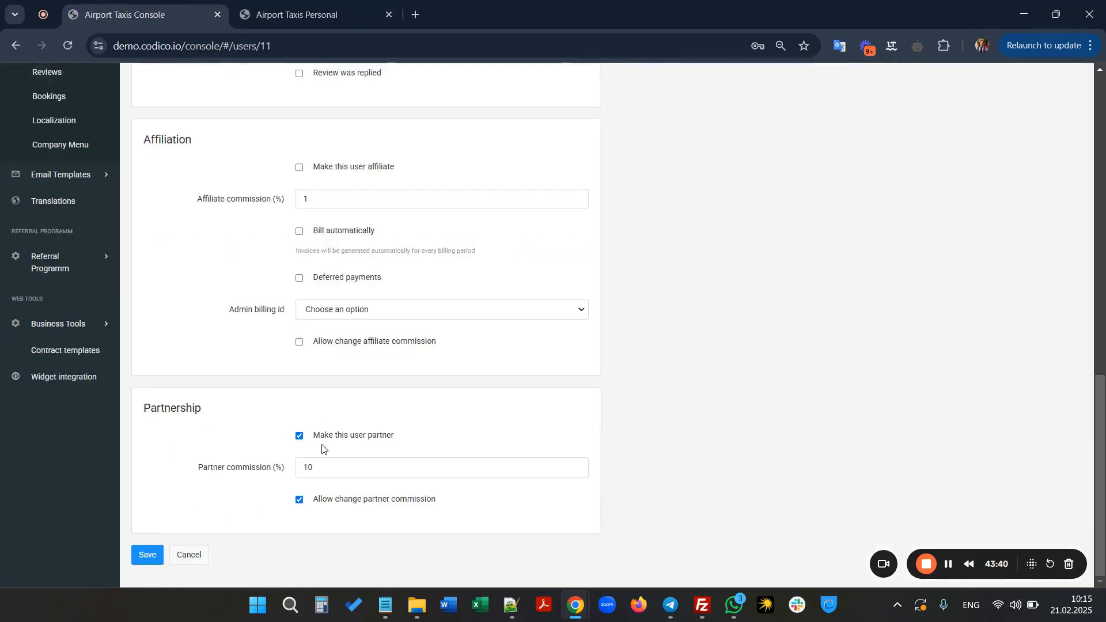
pyautogui.scroll(7, 218, 425)
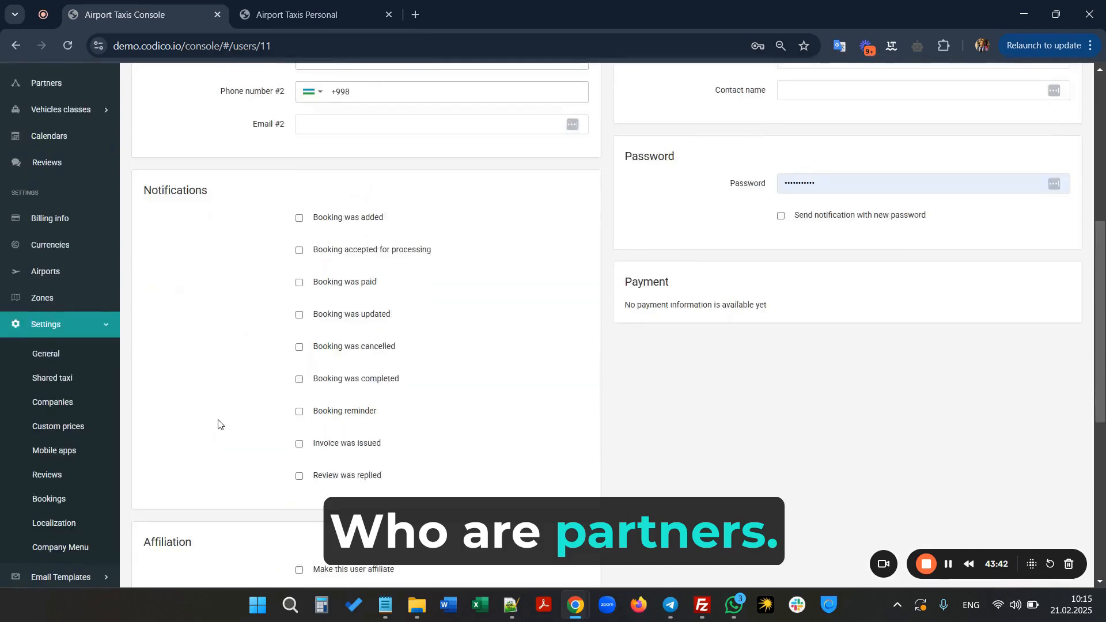
pyautogui.scroll(3, 213, 421)
pyautogui.click(66, 274)
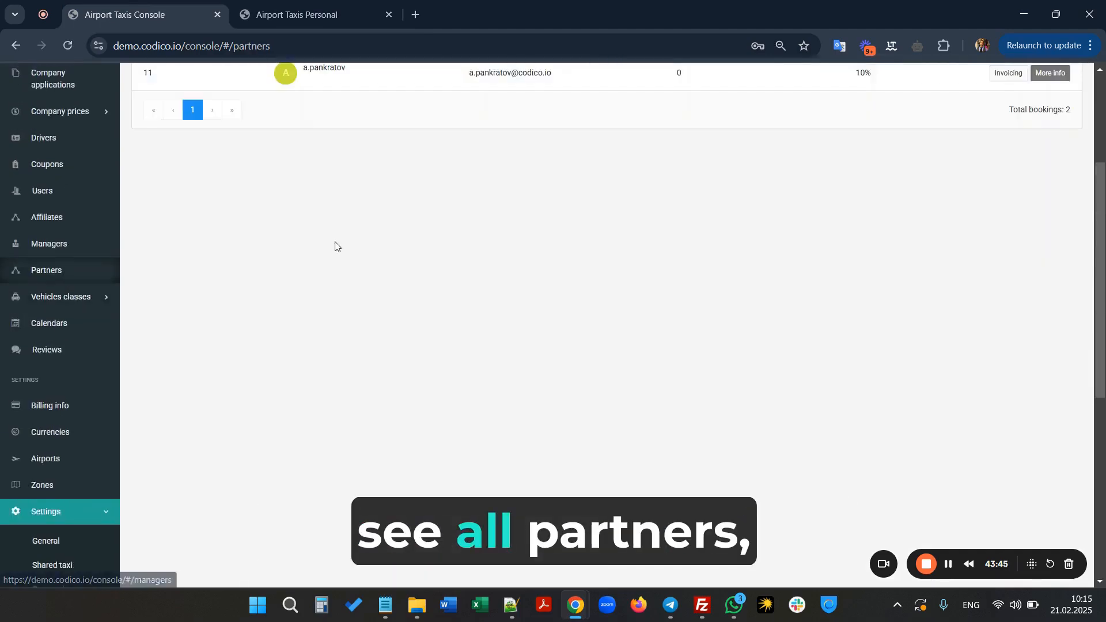
pyautogui.scroll(3, 334, 247)
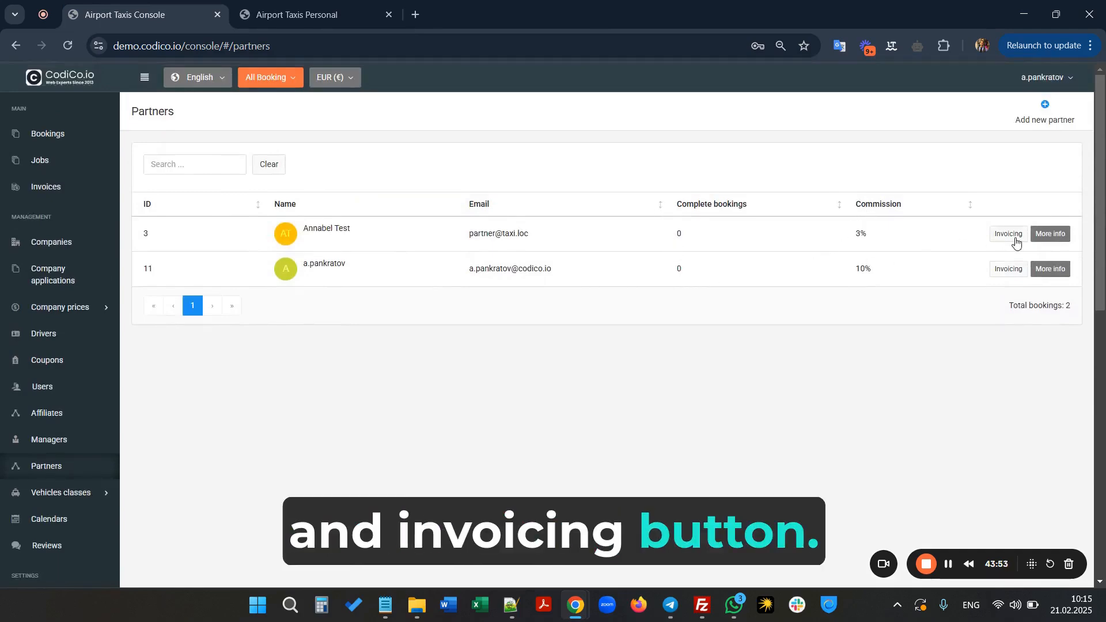
pyautogui.click(1008, 270)
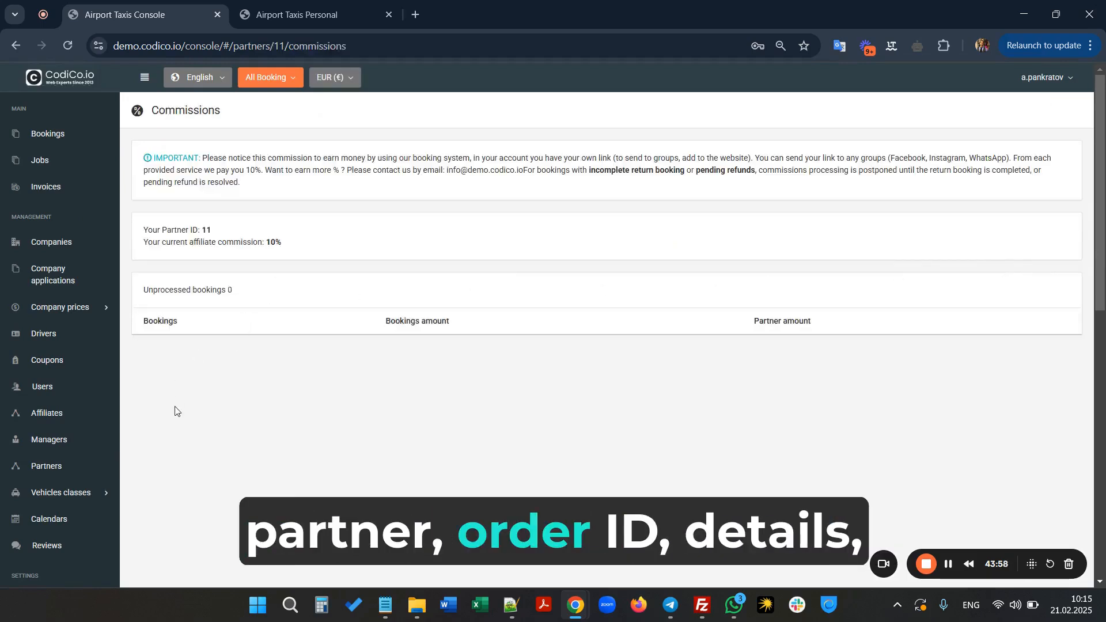
pyautogui.scroll(-2, 174, 409)
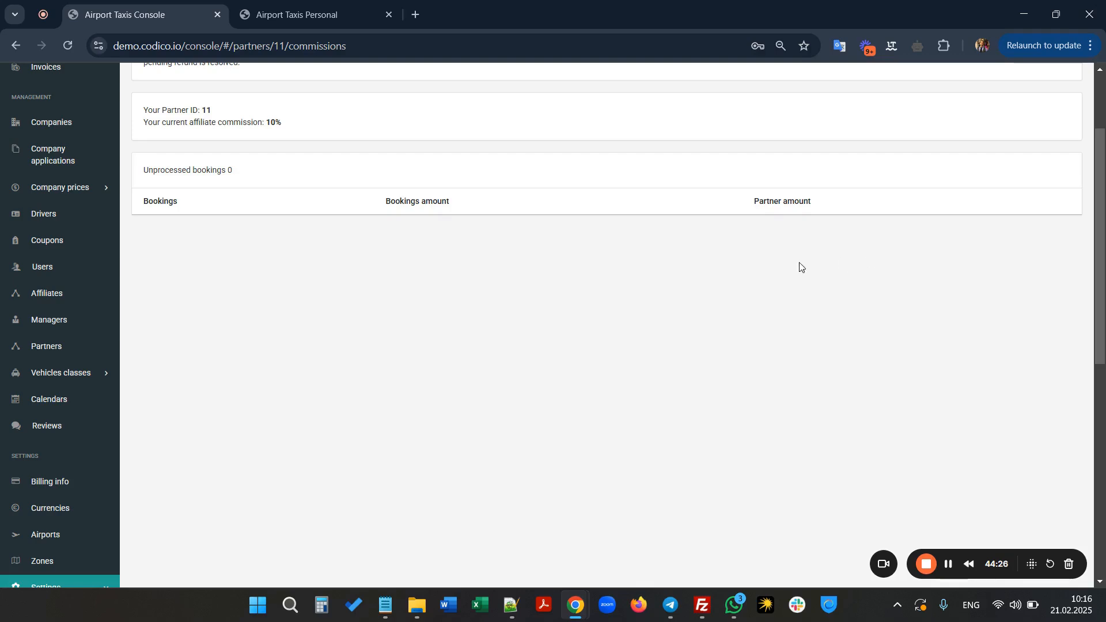
# List the affiliates and open invoicing for the affiliate with 3% commission and deferred payments.
pyautogui.click(47, 295)
pyautogui.scroll(2, 296, 299)
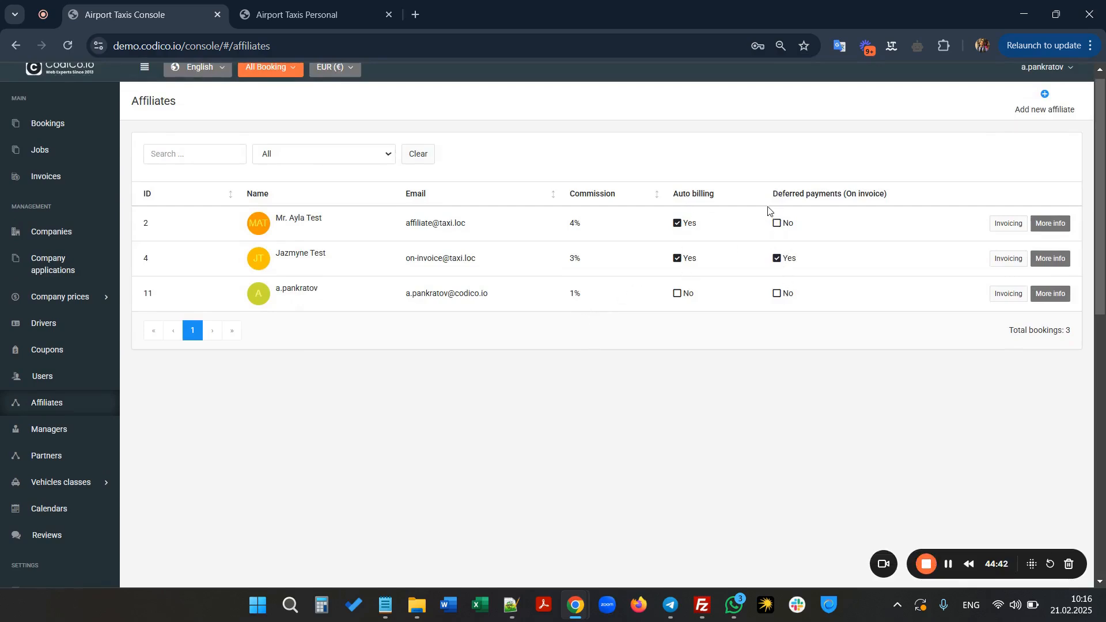
pyautogui.click(1010, 260)
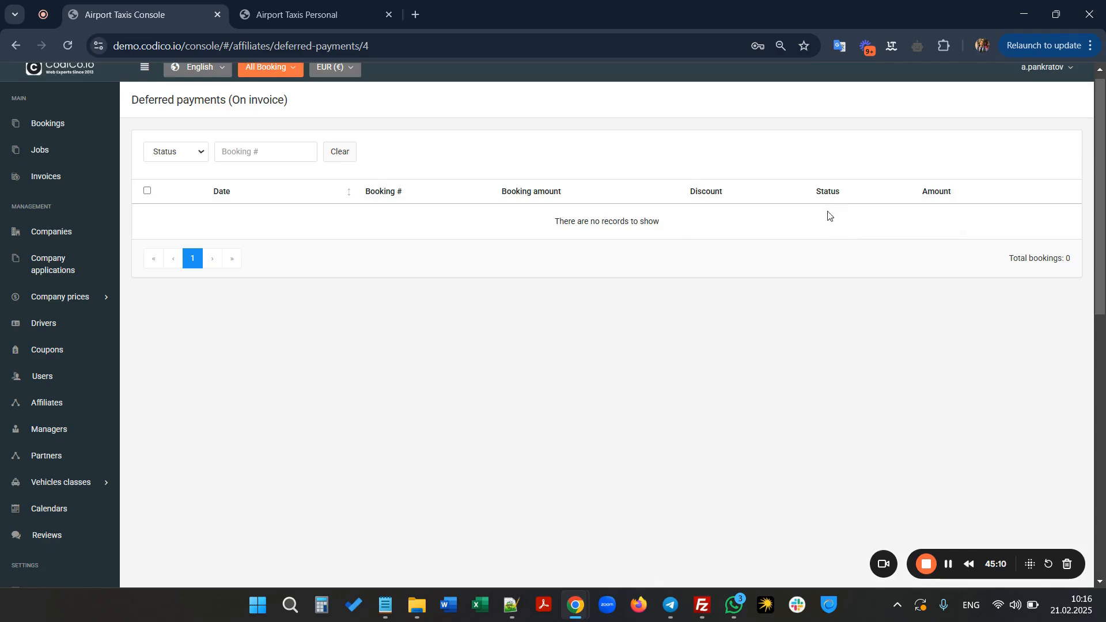
# Filter the affiliate's deferred payments by Pending, then by Complete, and reset the status filter.
pyautogui.click(189, 152)
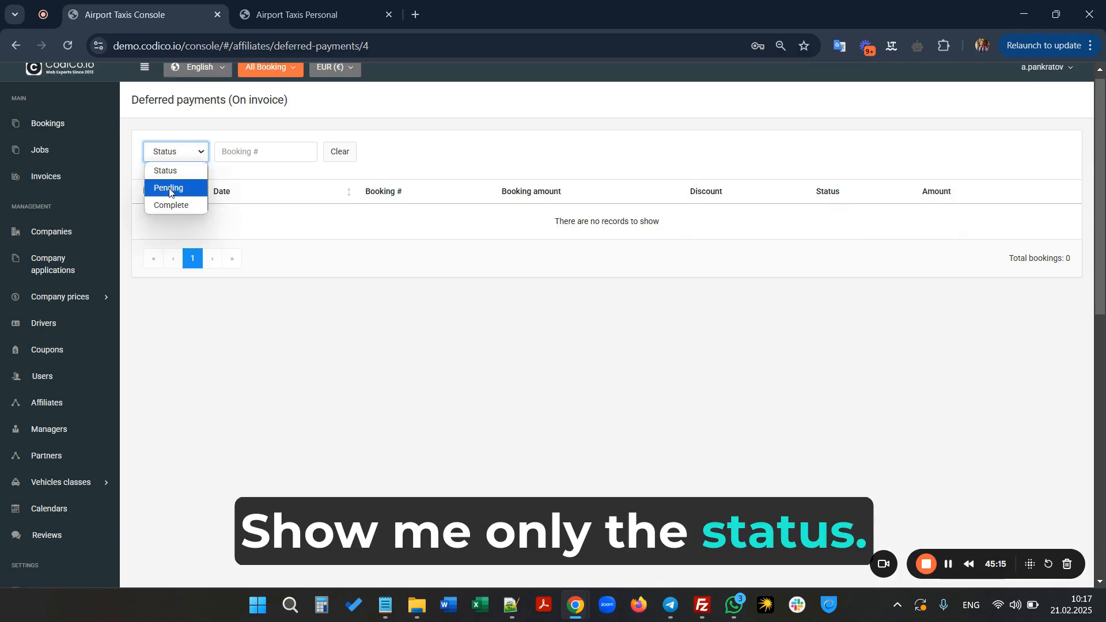
pyautogui.click(170, 188)
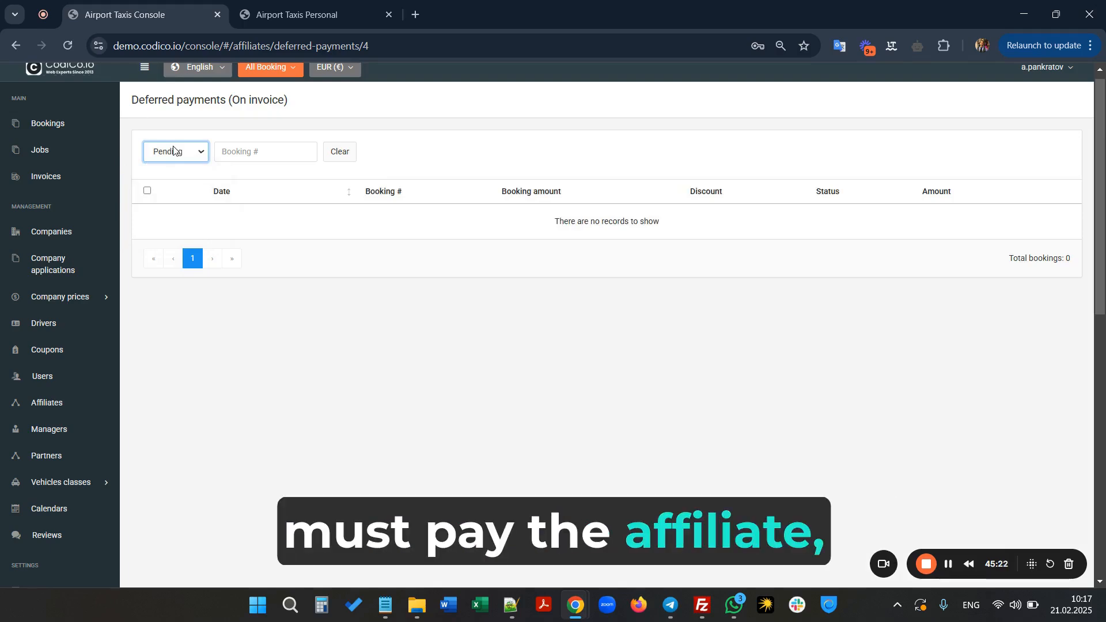
pyautogui.click(178, 152)
pyautogui.click(181, 204)
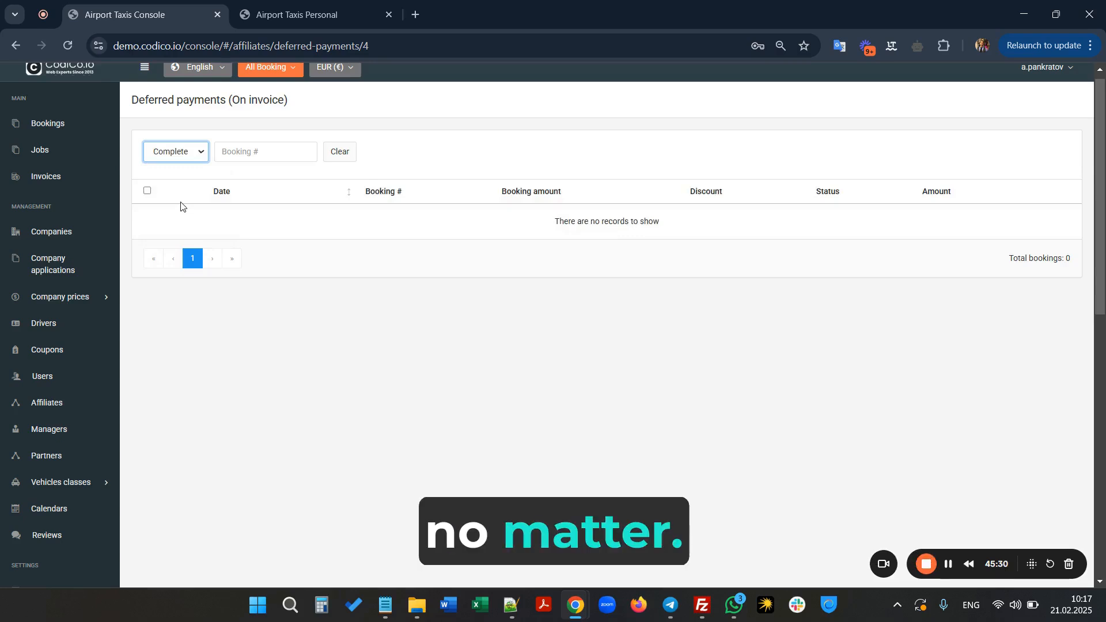
pyautogui.click(186, 156)
pyautogui.click(178, 170)
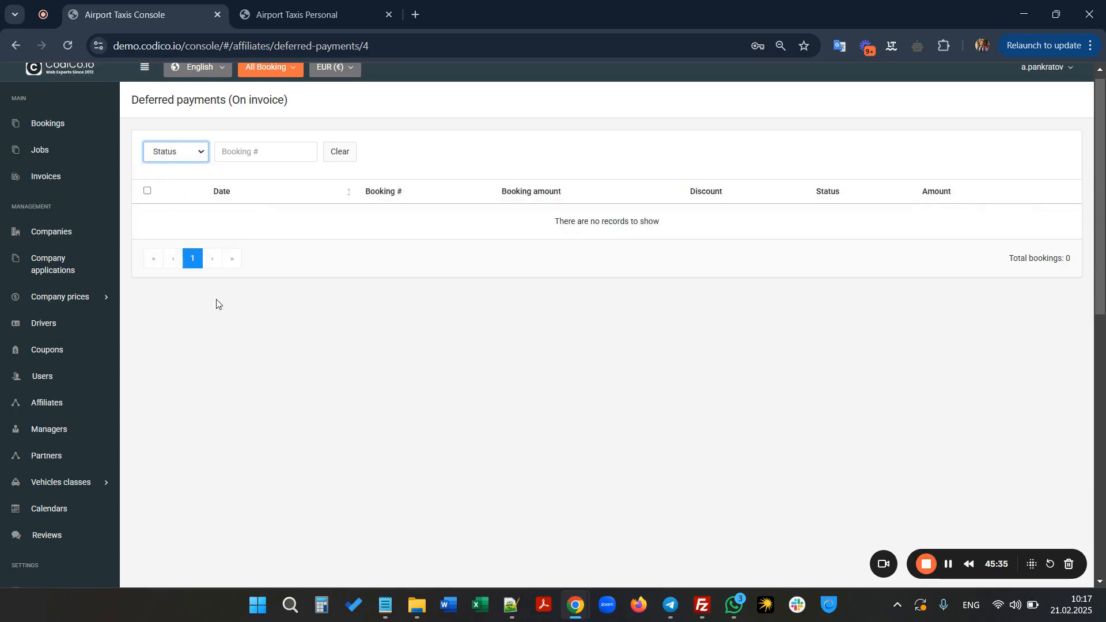
pyautogui.scroll(-8, 92, 427)
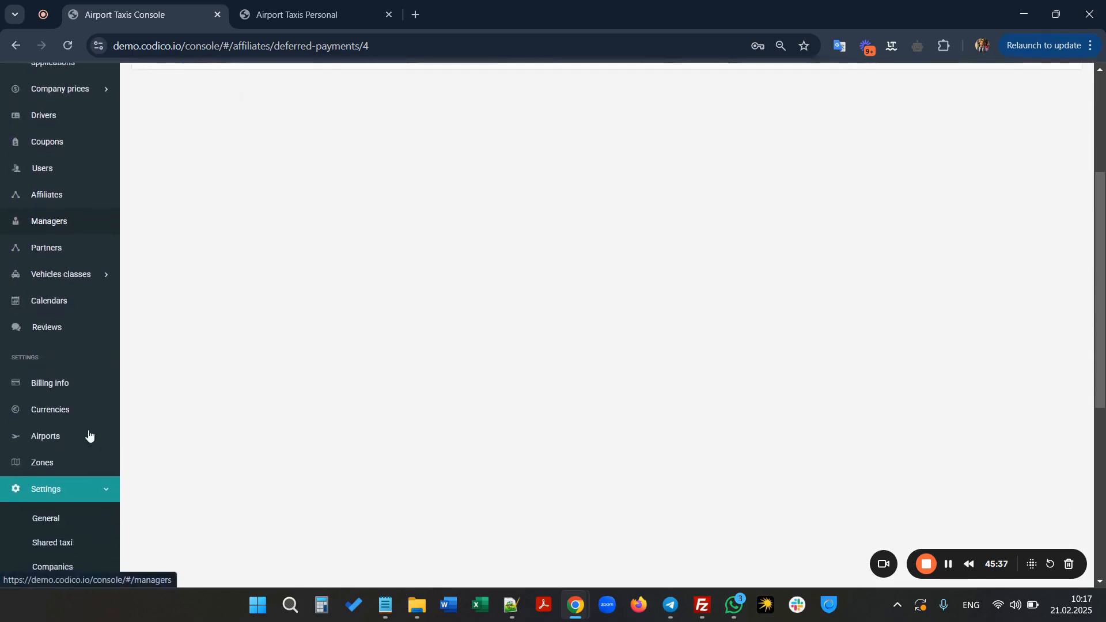
pyautogui.scroll(8, 90, 435)
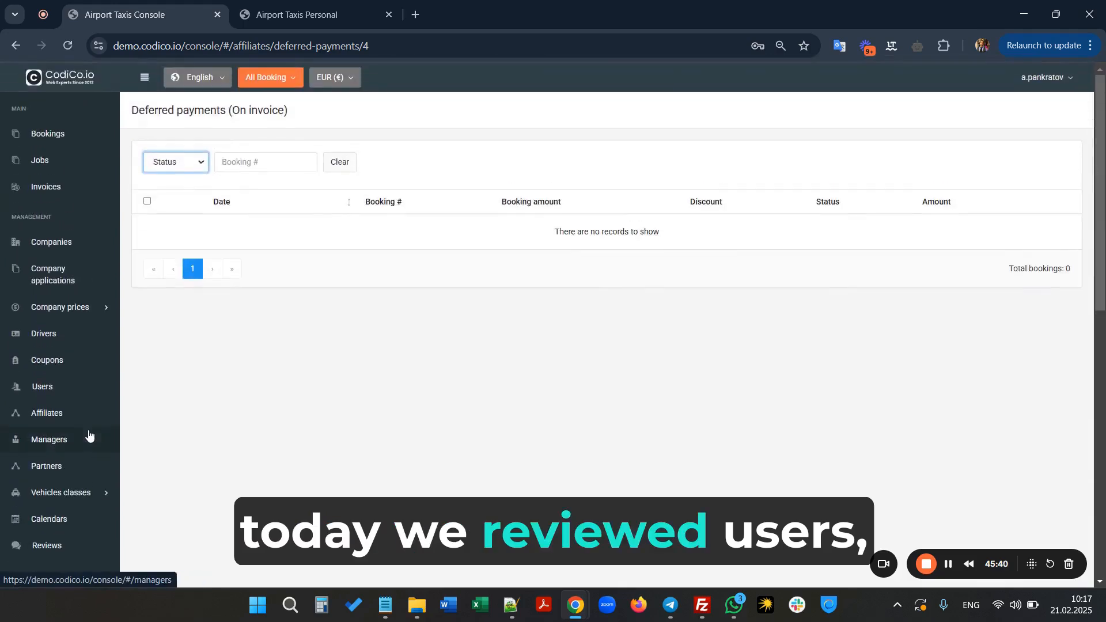
pyautogui.scroll(-2, 32, 293)
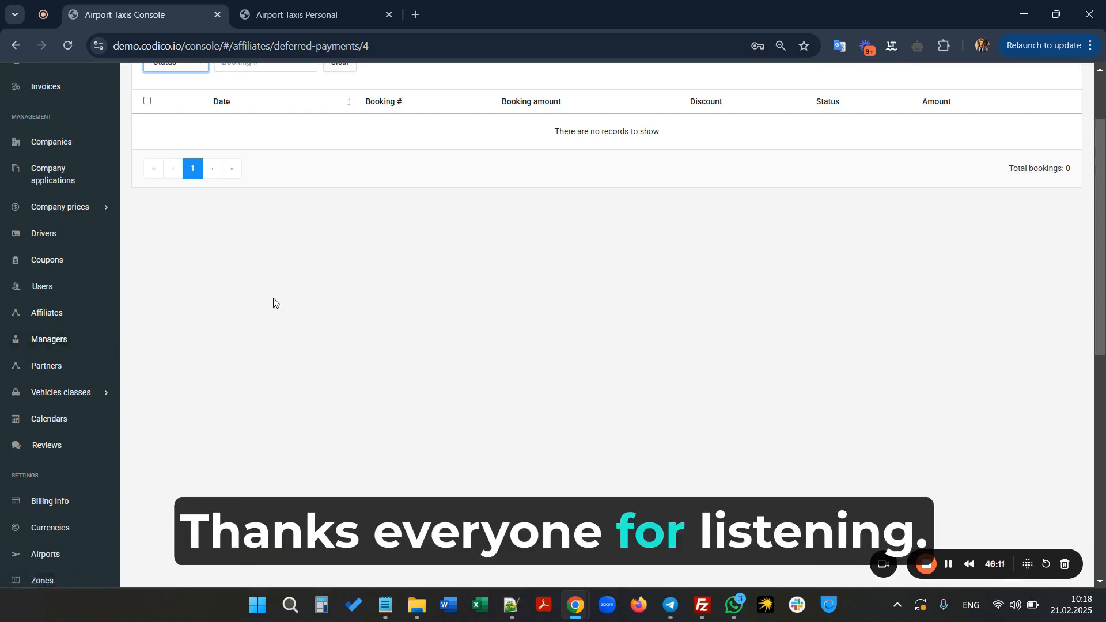
pyautogui.scroll(2, 344, 316)
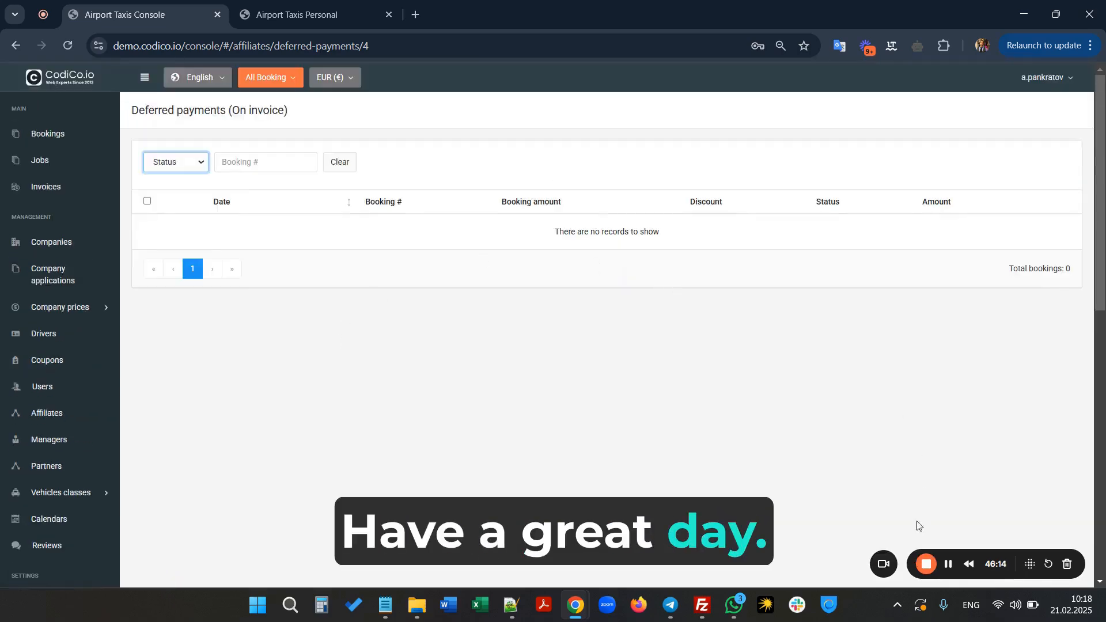